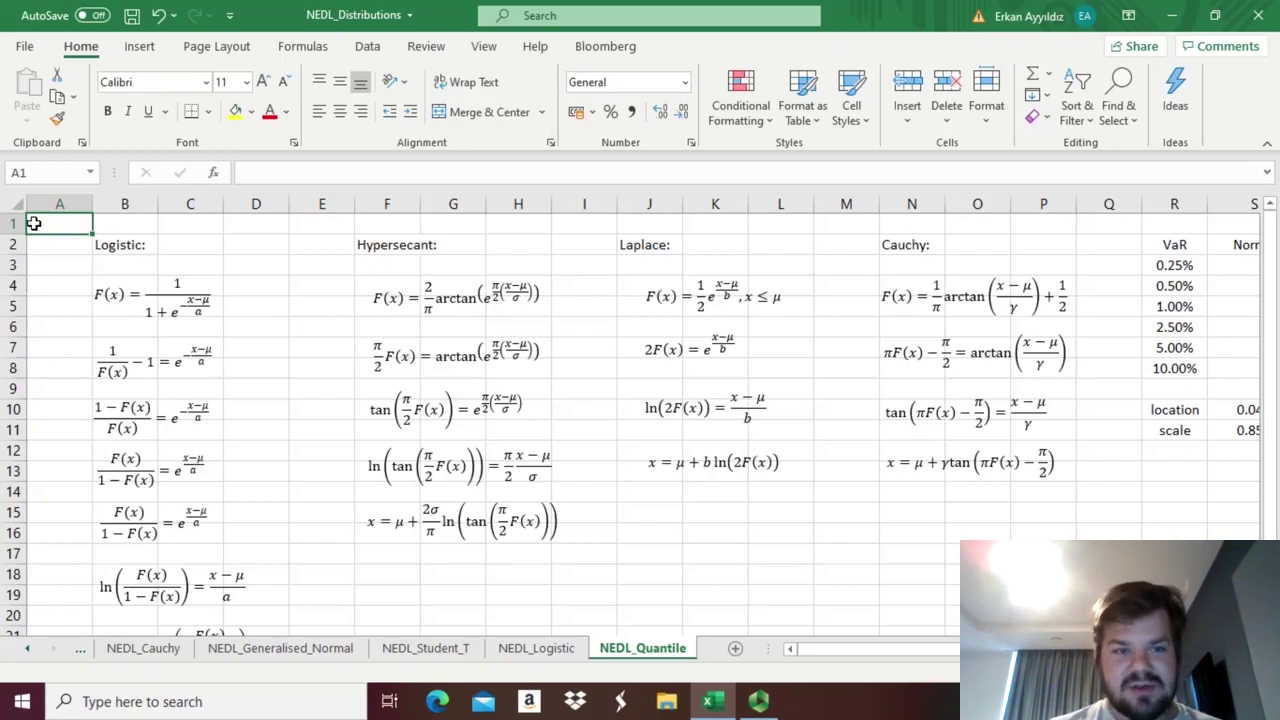
Step: Select the Logistic, Hypersecant, Laplace and Cauchy distribution function equations in turn
click(124, 294)
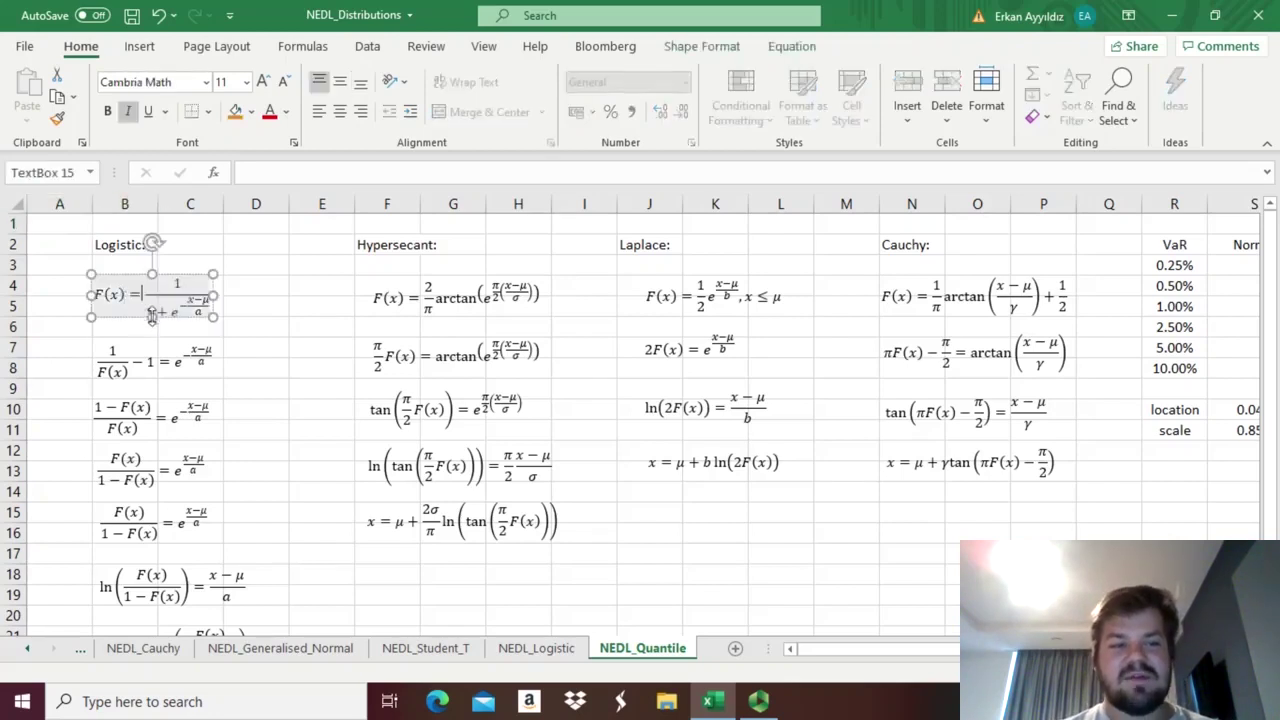
click(456, 312)
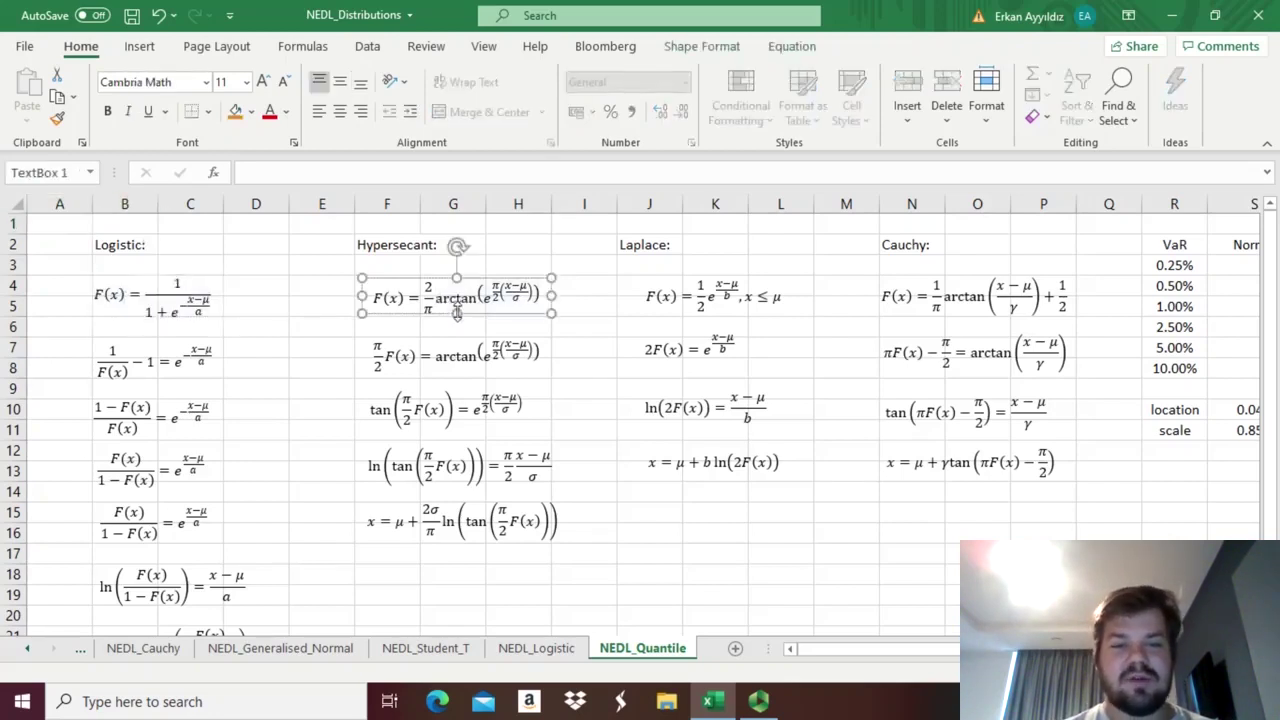
click(736, 294)
click(961, 289)
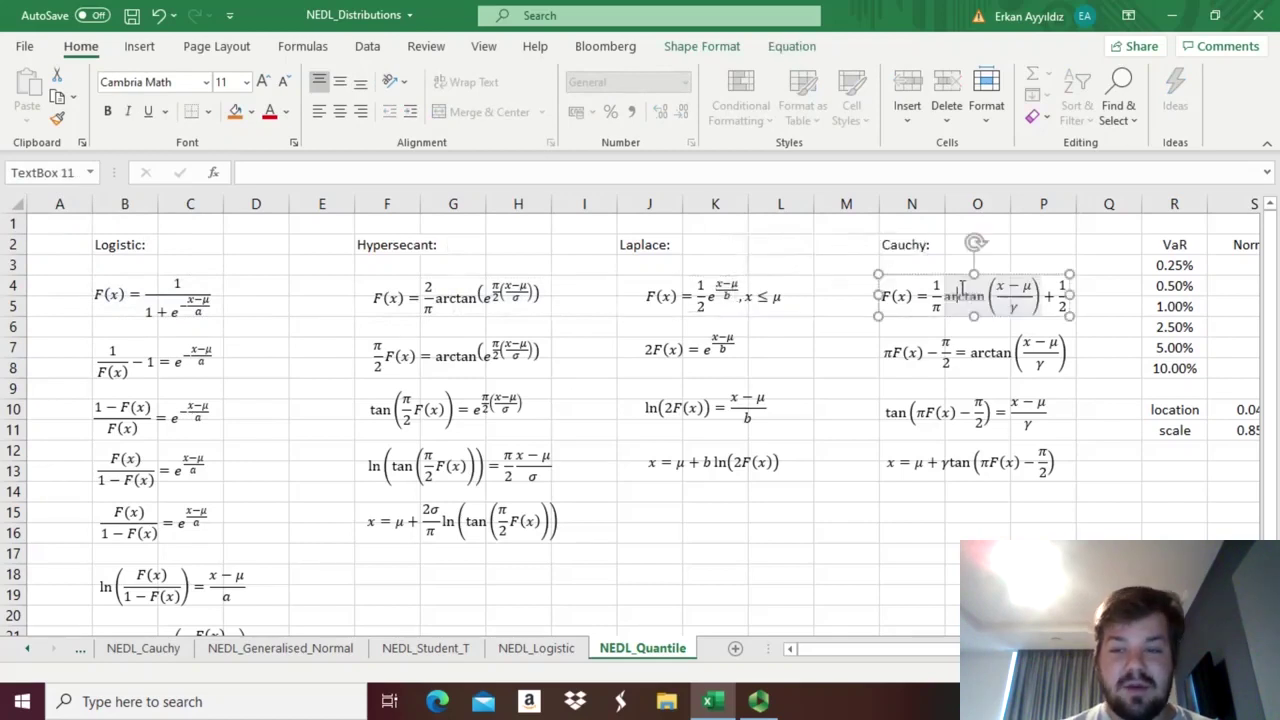
click(938, 317)
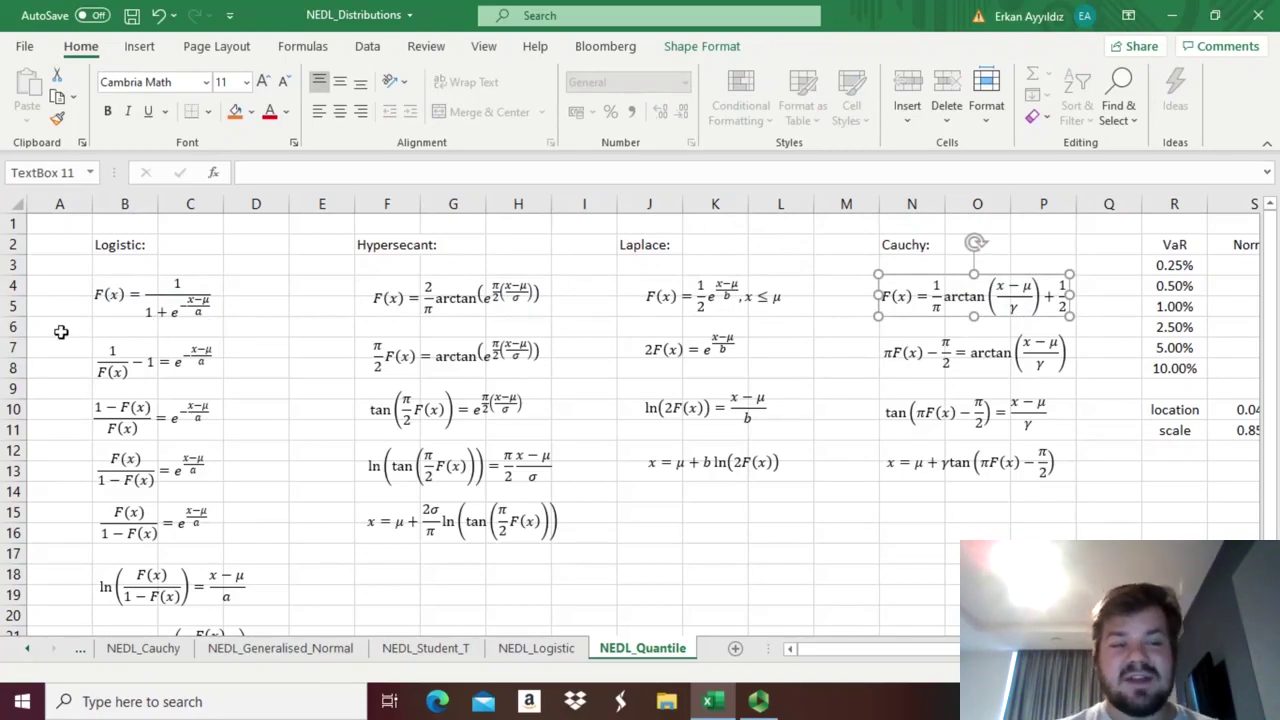
Step: Point out the Logistic, Hypersecant, Laplace and Cauchy headings in B2, F2, J2 and N2
click(128, 245)
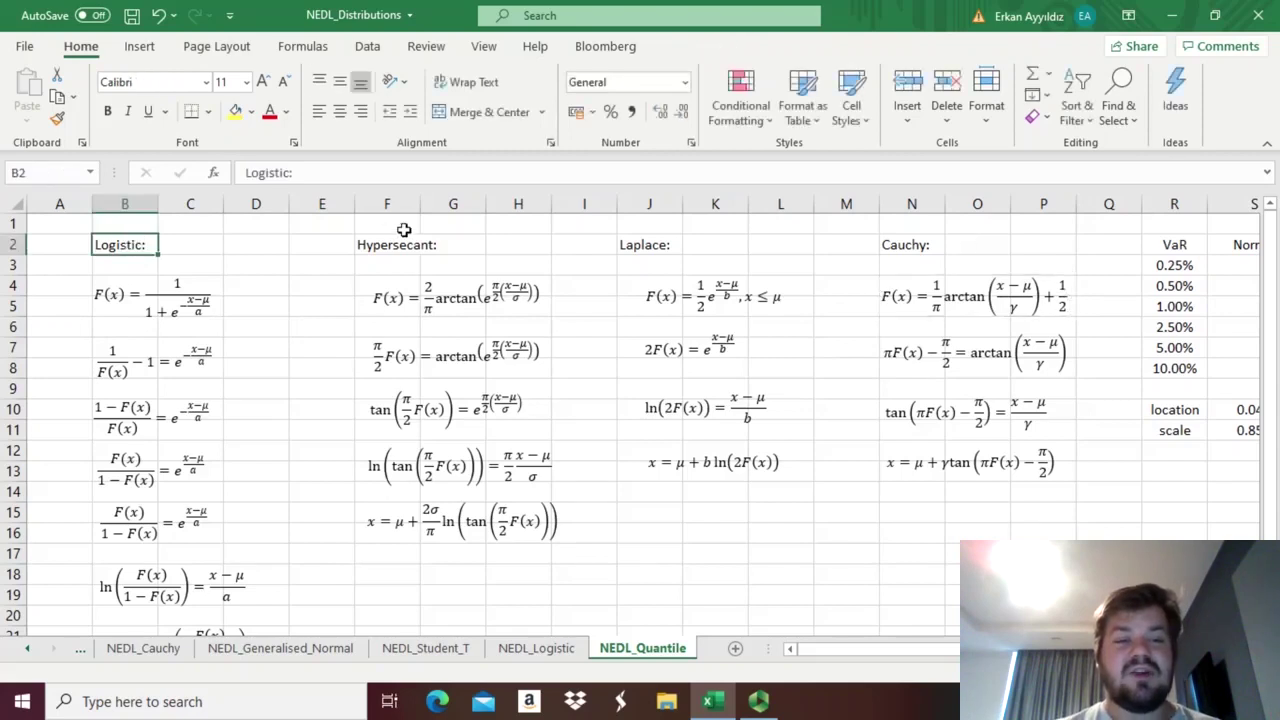
click(404, 250)
click(644, 243)
click(903, 247)
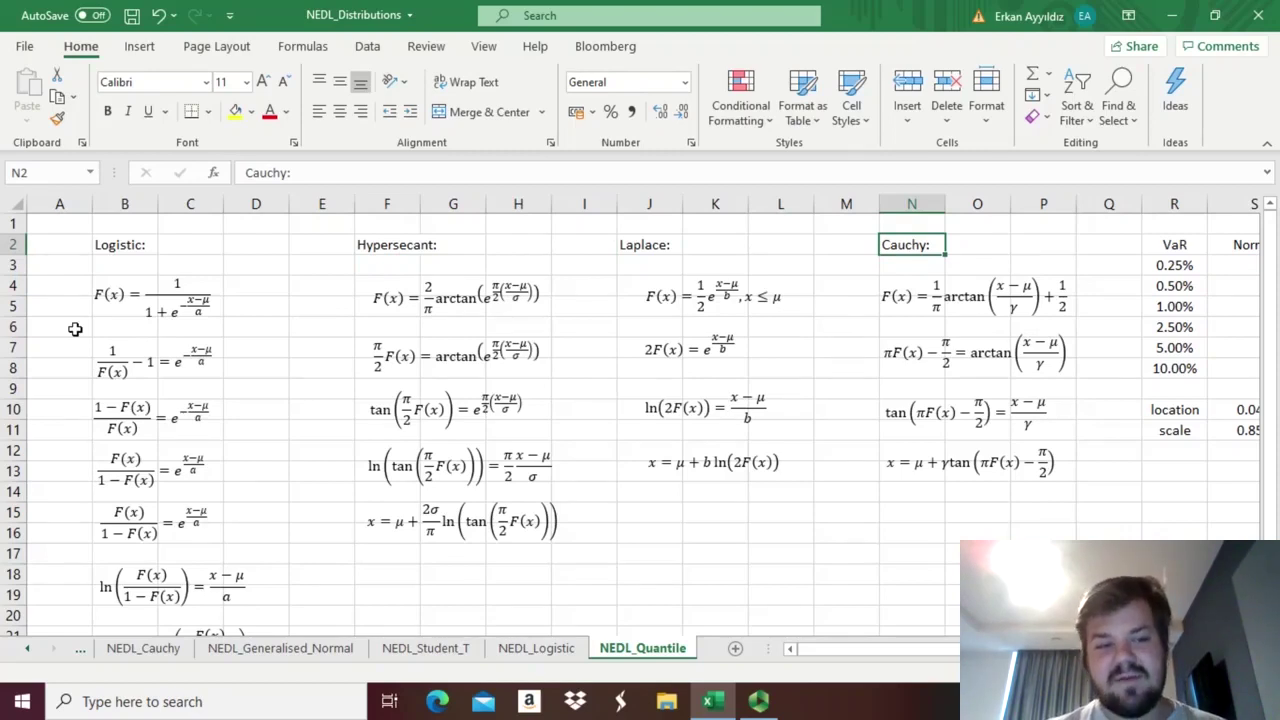
Step: Select the Logistic F(x) equation and then its whole equation object
click(120, 310)
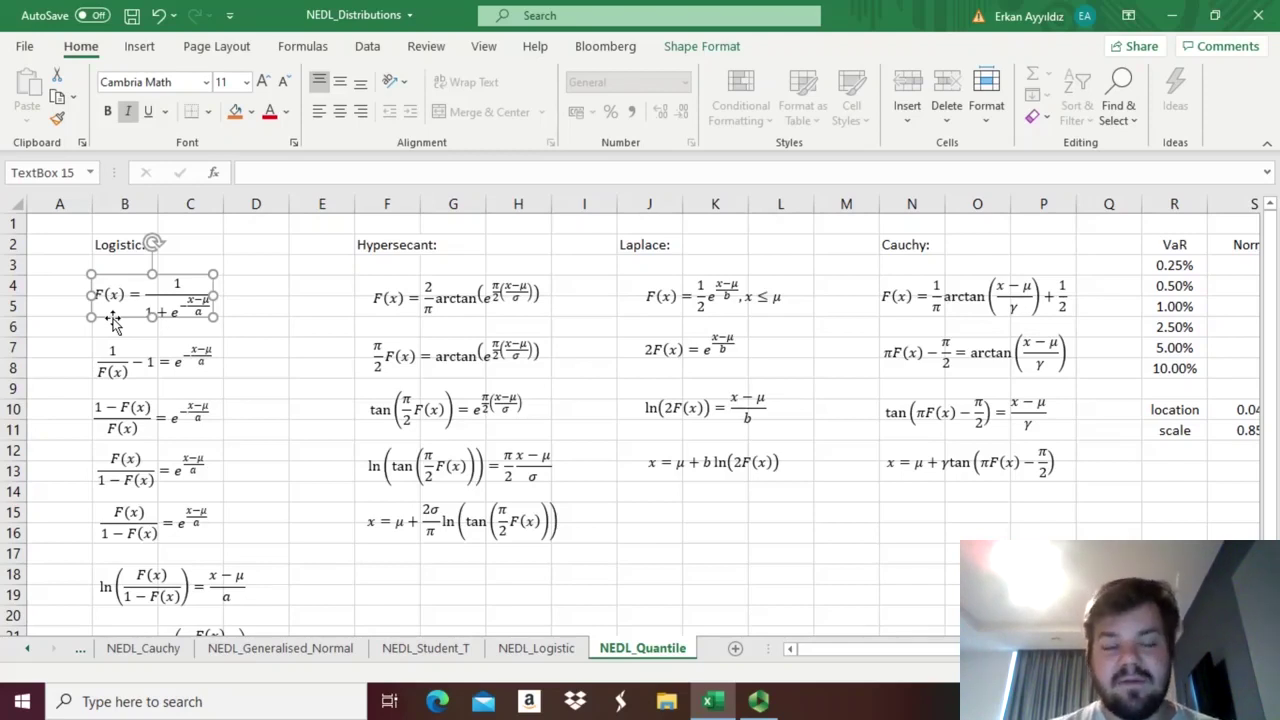
click(70, 320)
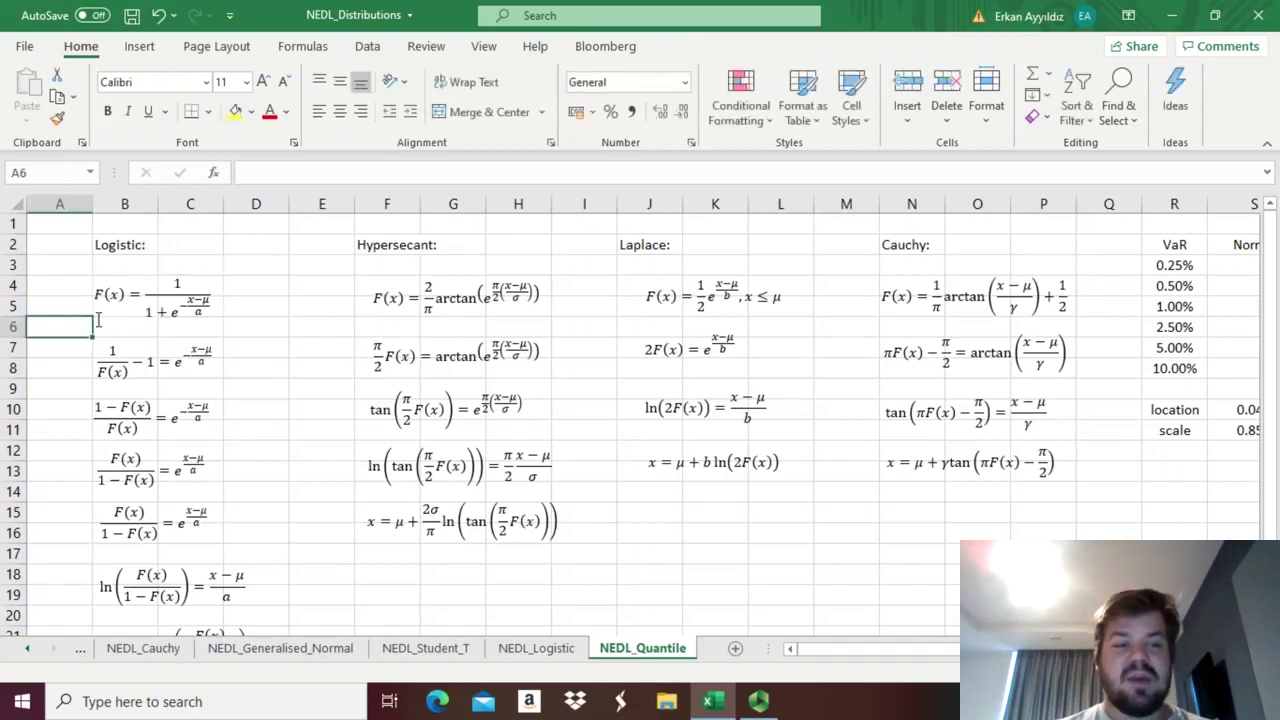
click(114, 316)
click(116, 323)
click(122, 302)
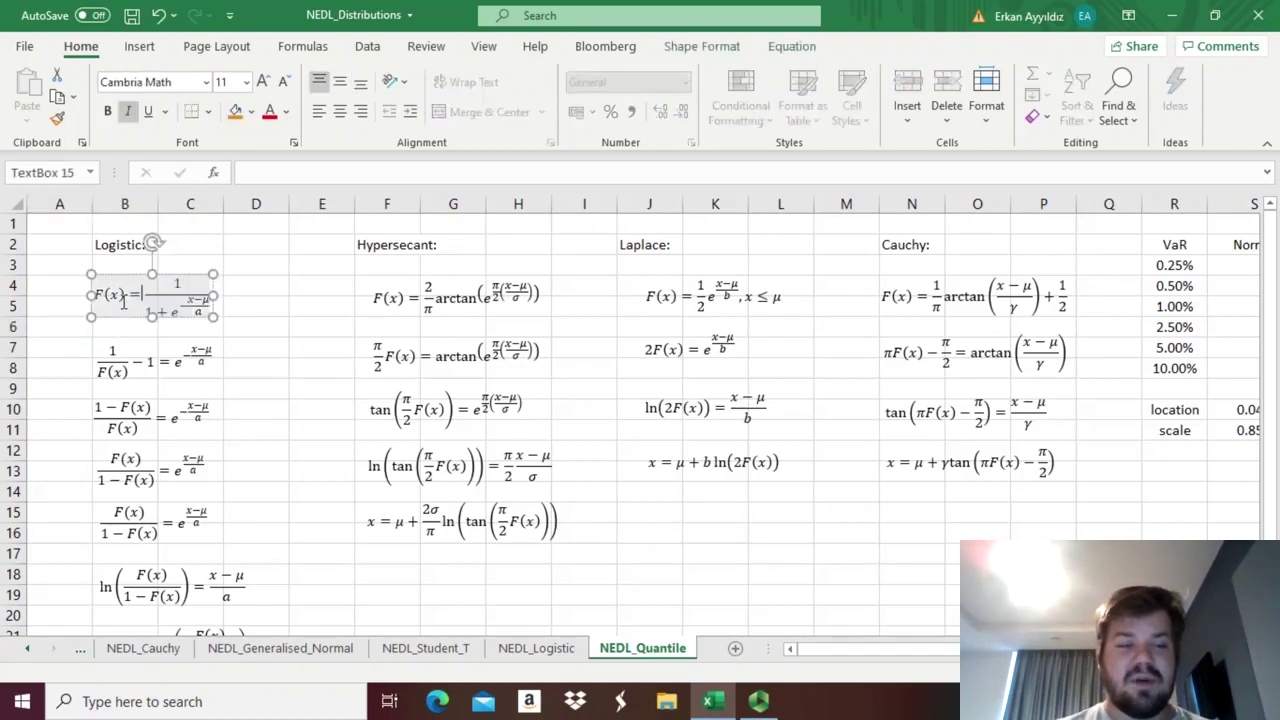
click(180, 314)
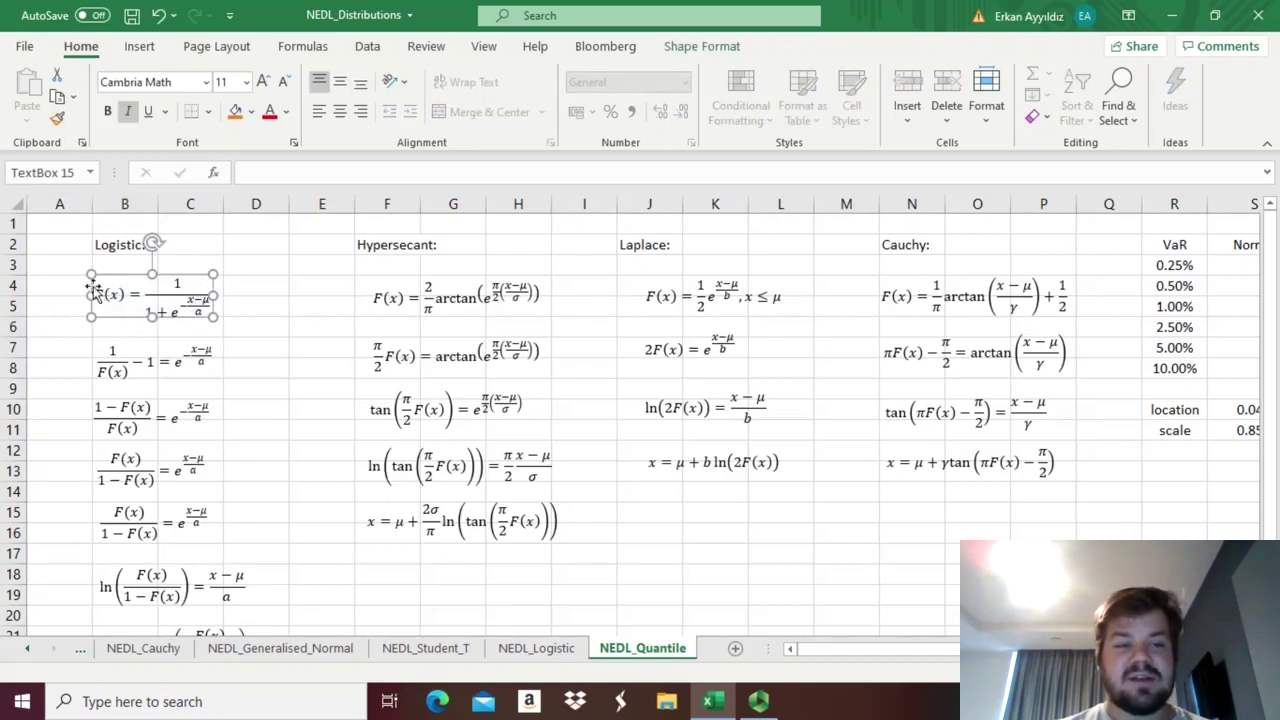
Step: Switch between cells A5–A7 and the Logistic F(x) equation to discuss it
click(59, 306)
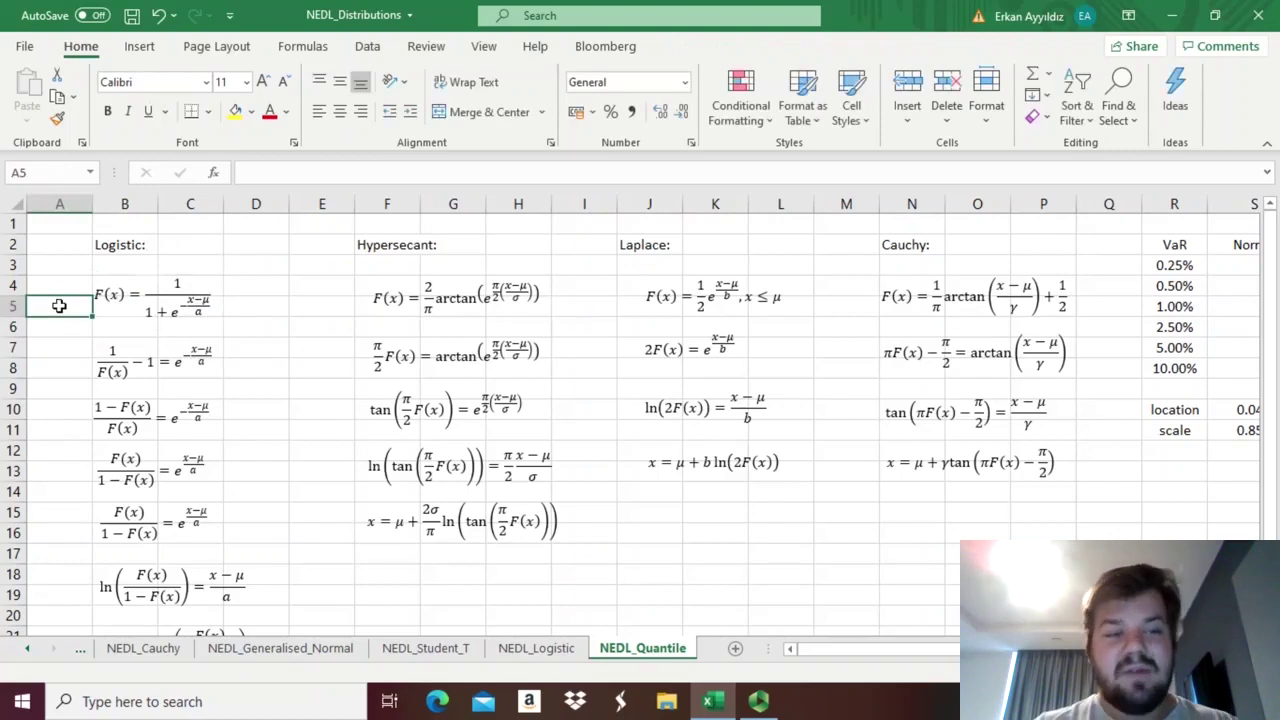
click(148, 312)
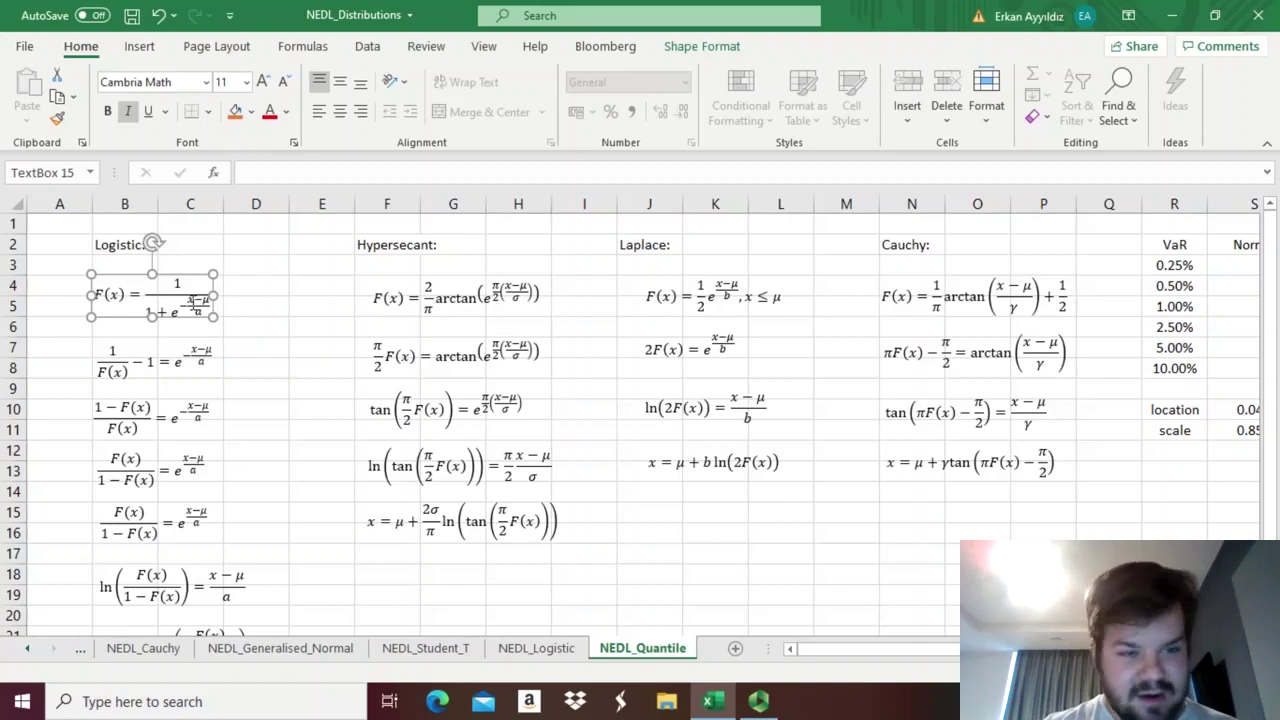
click(57, 326)
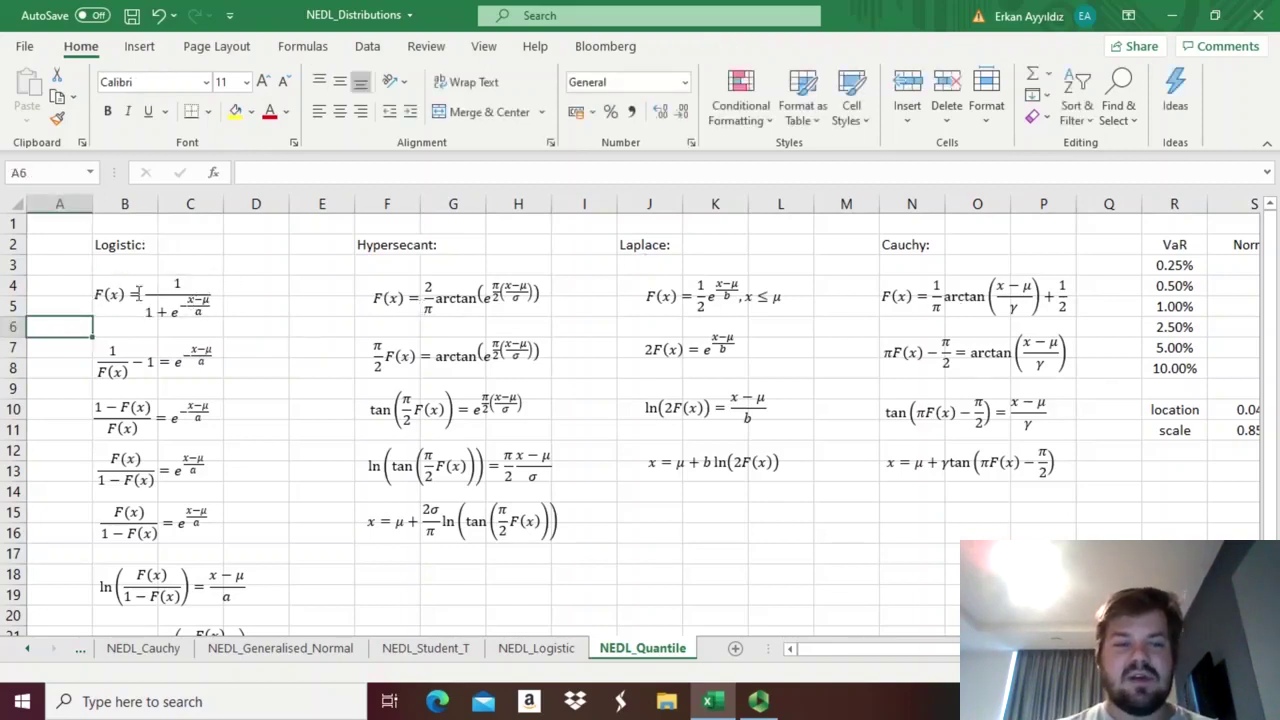
click(52, 347)
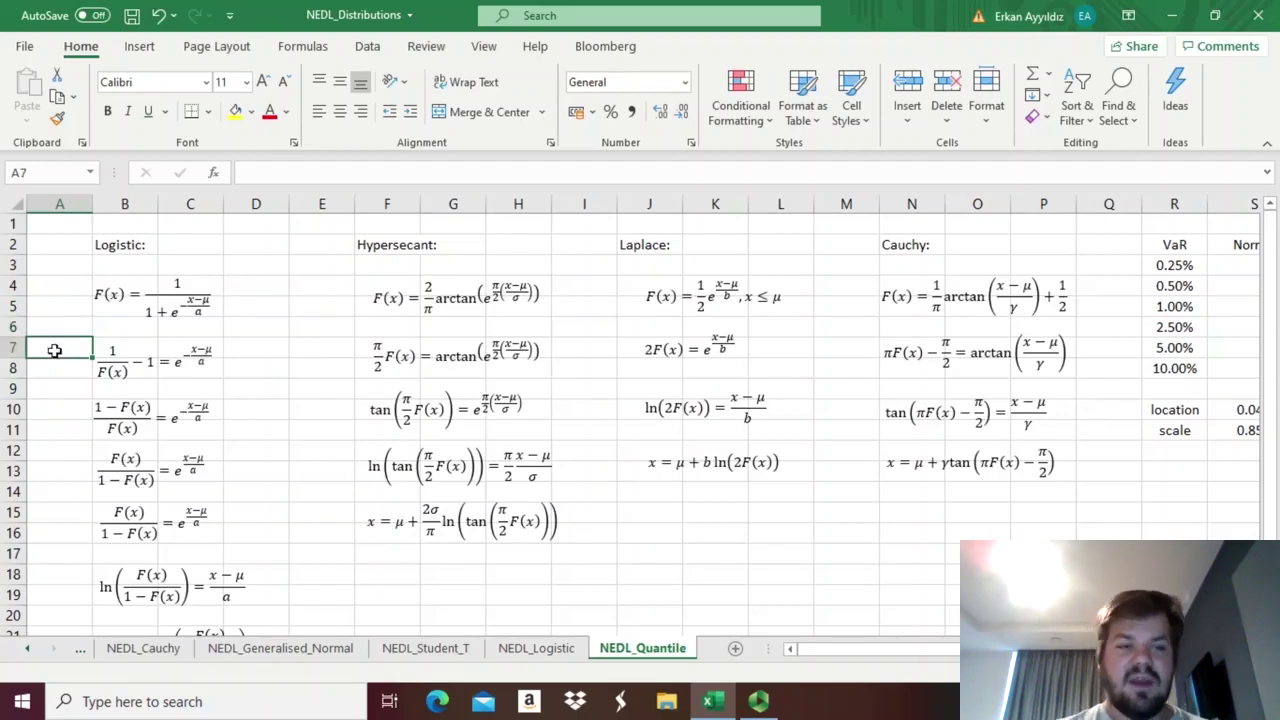
click(122, 323)
click(122, 318)
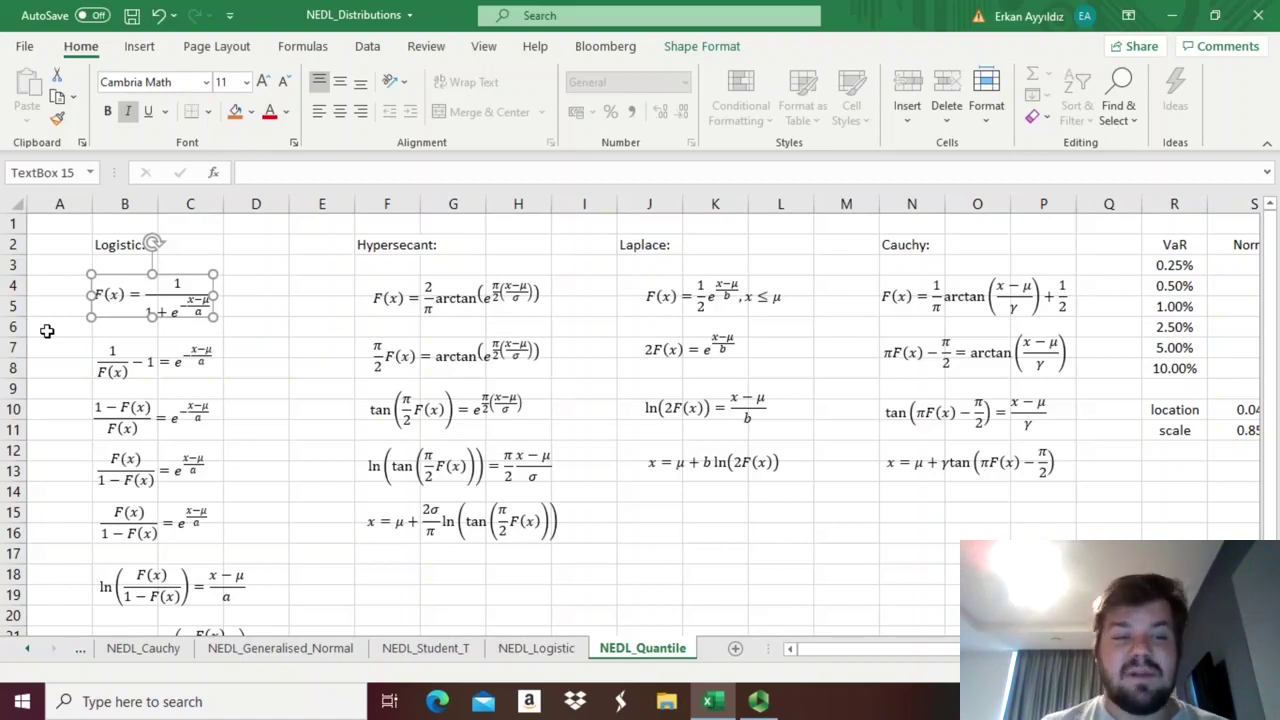
click(59, 343)
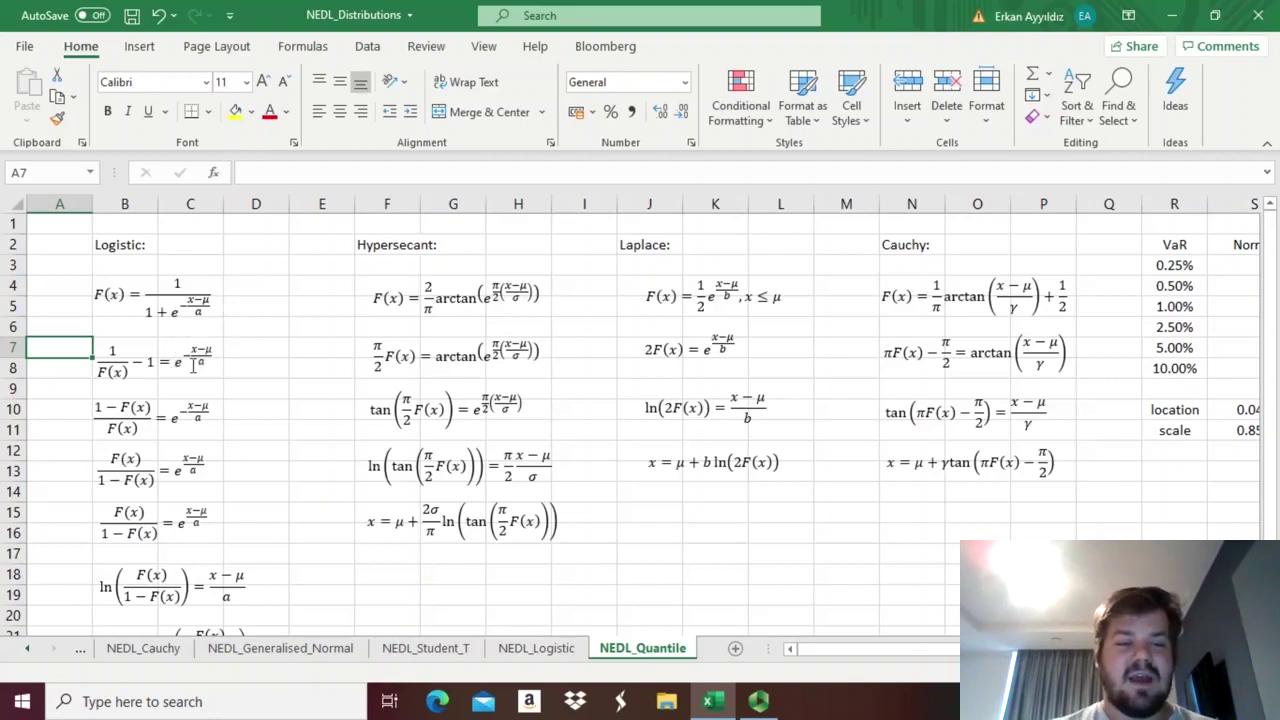
Step: Highlight the −1 term in 1/F(x) − 1 and the 1 − F(x) numerator in the next step
click(112, 370)
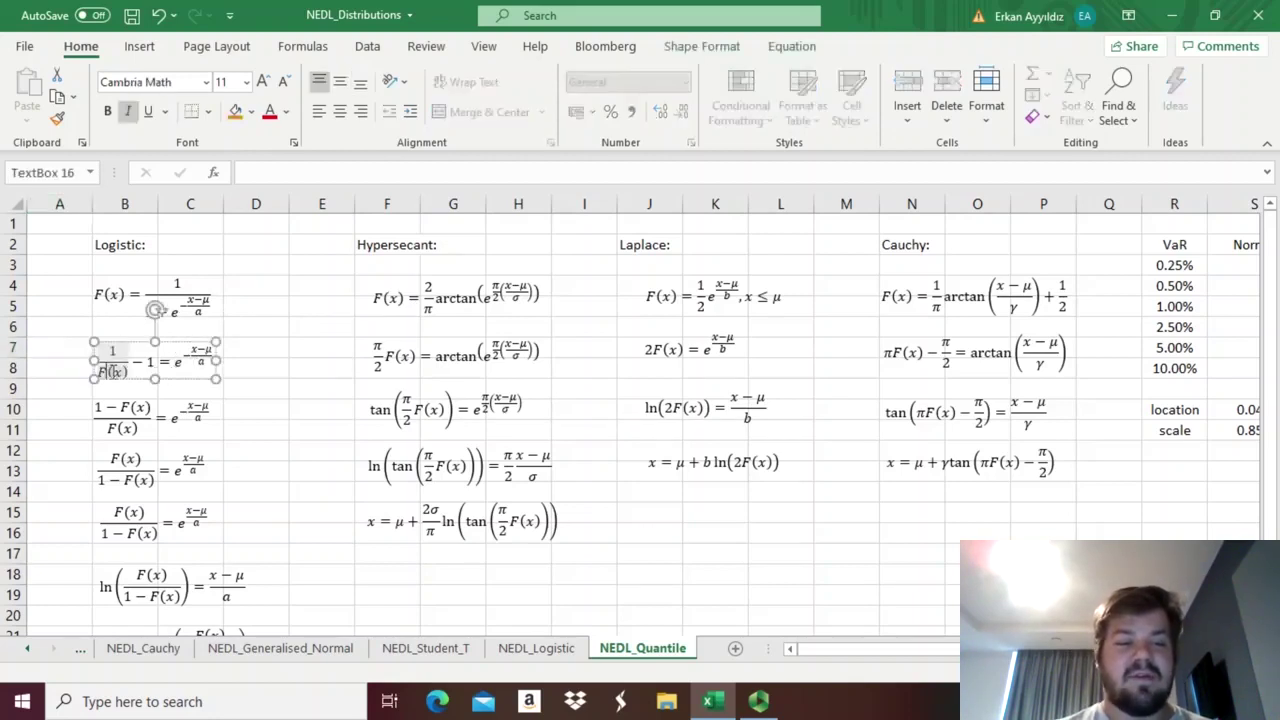
click(66, 410)
click(147, 362)
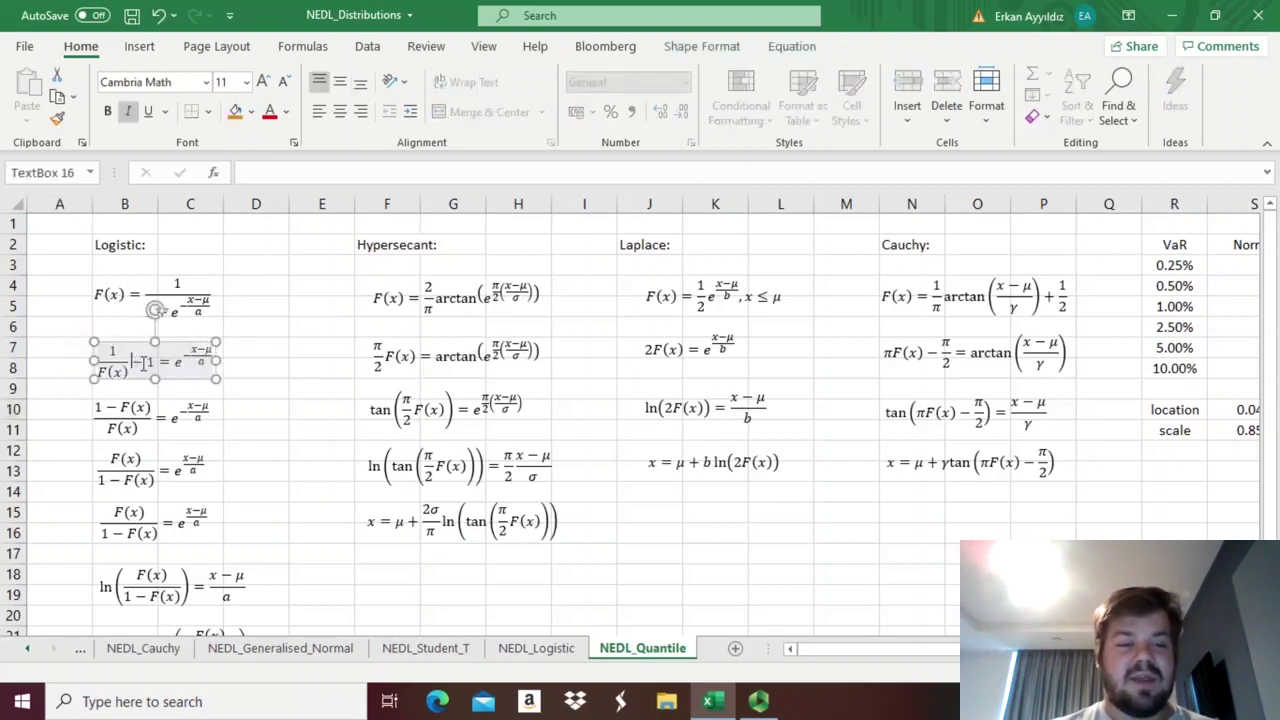
drag(156, 362, 111, 350)
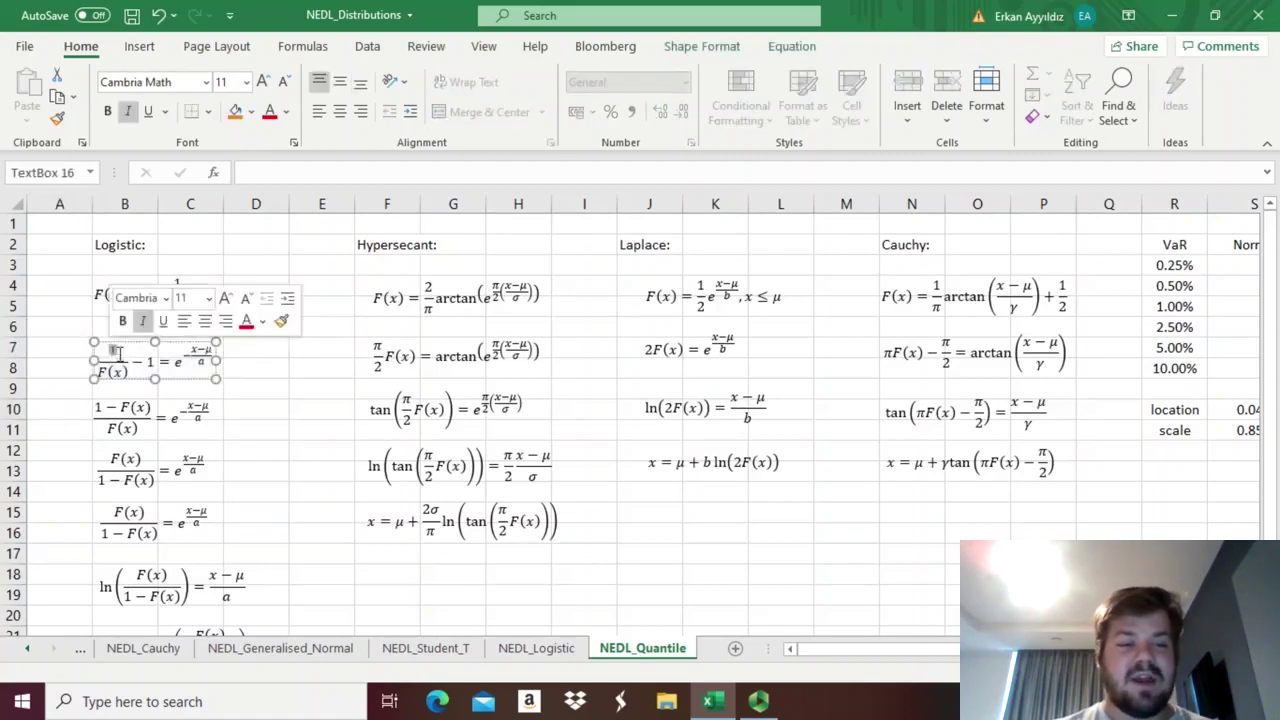
click(133, 410)
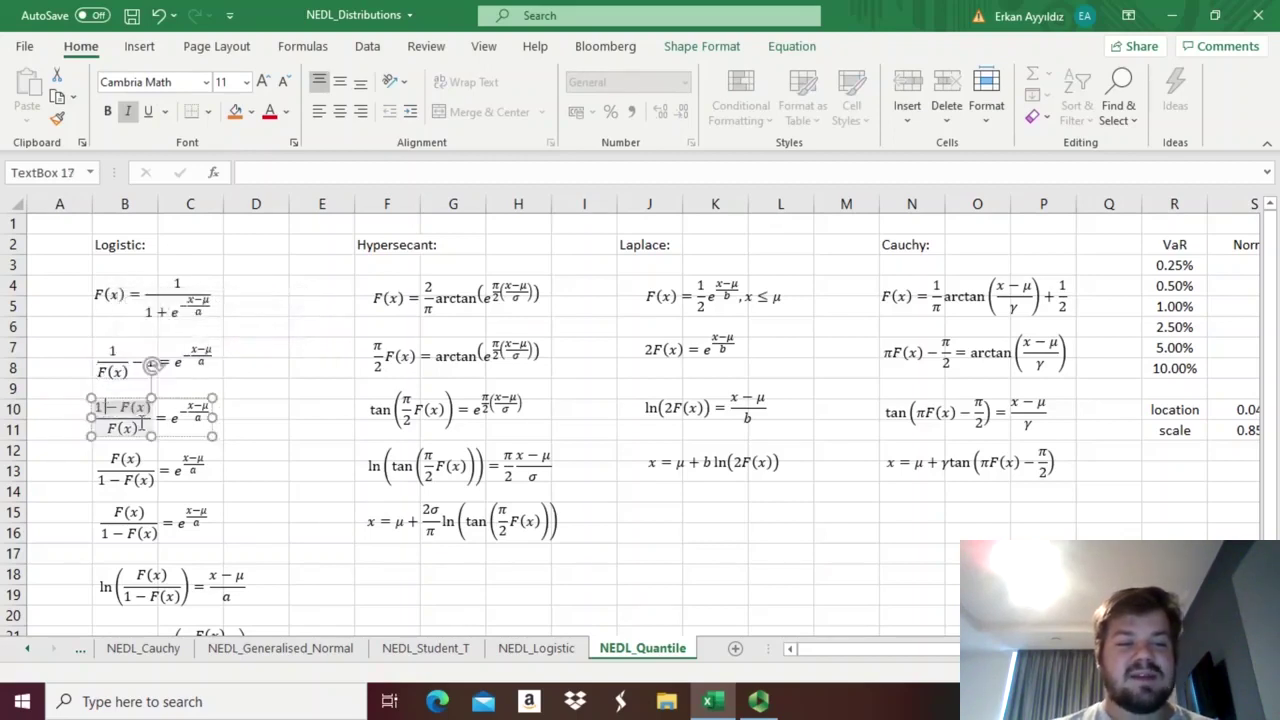
drag(180, 407, 205, 410)
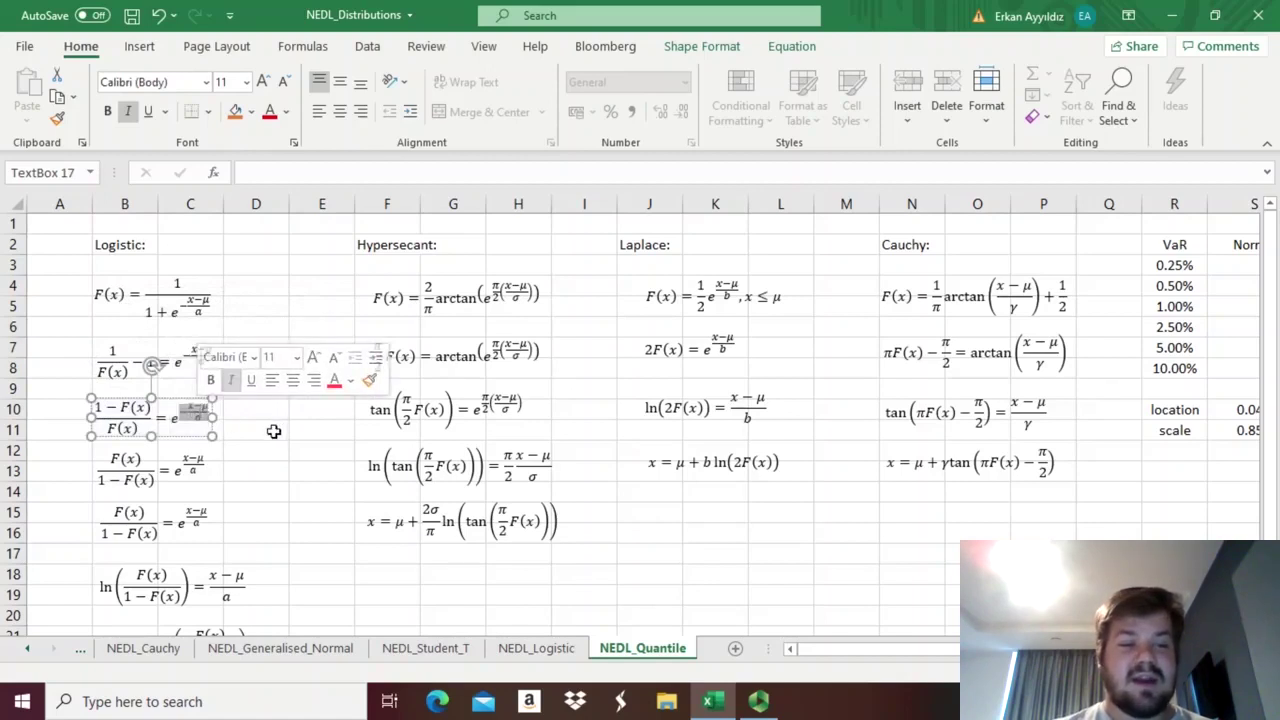
drag(130, 409, 97, 408)
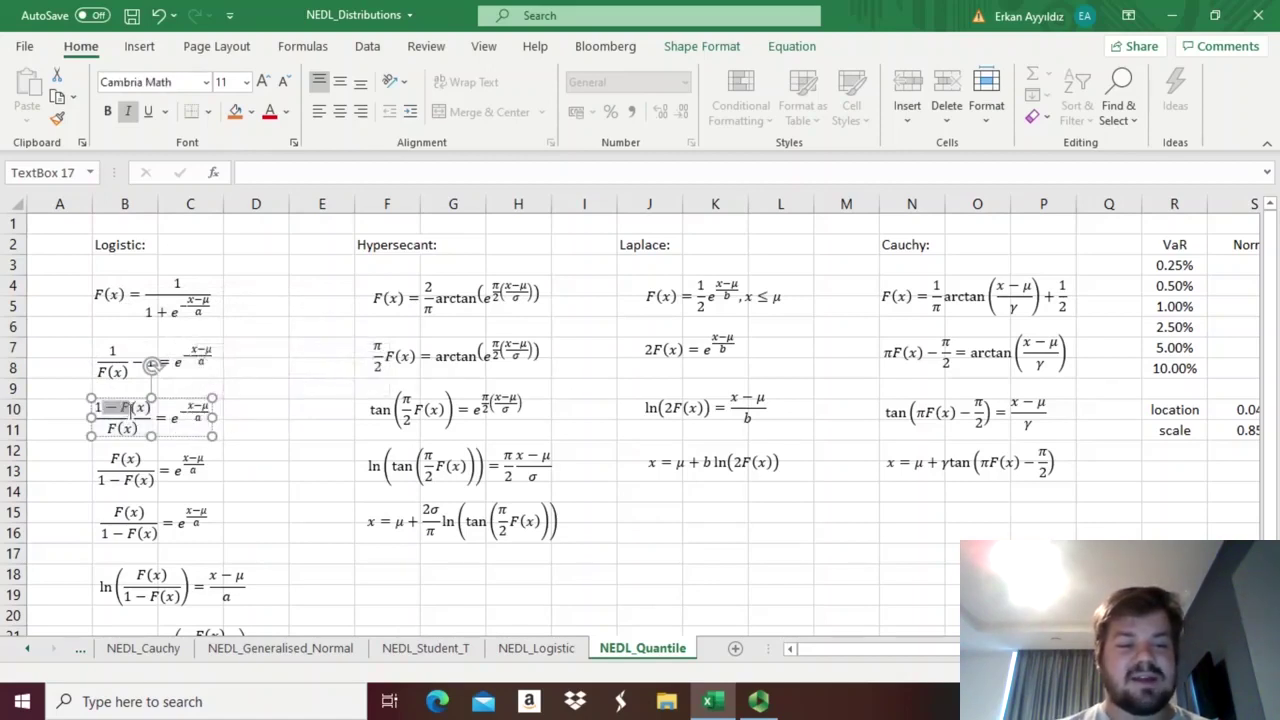
click(66, 465)
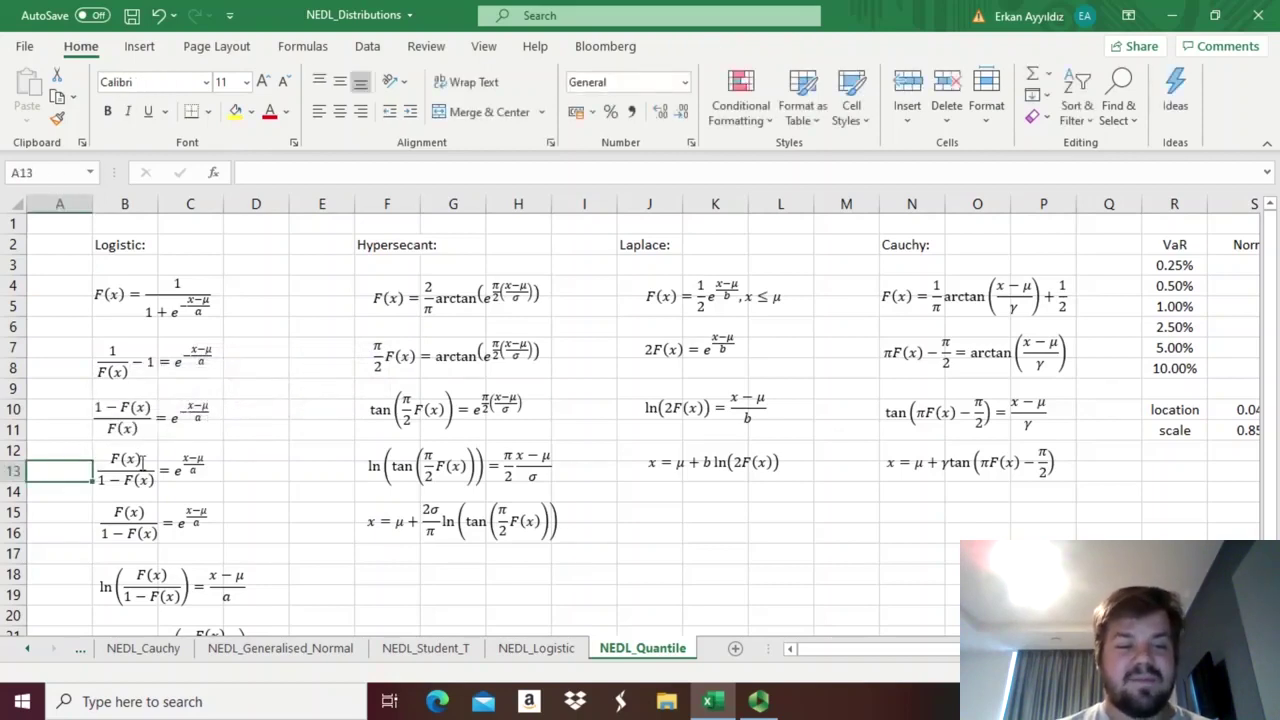
Step: Walk through the exponents of the F(x)/(1 − F(x)) step and its row-10 predecessor
click(172, 466)
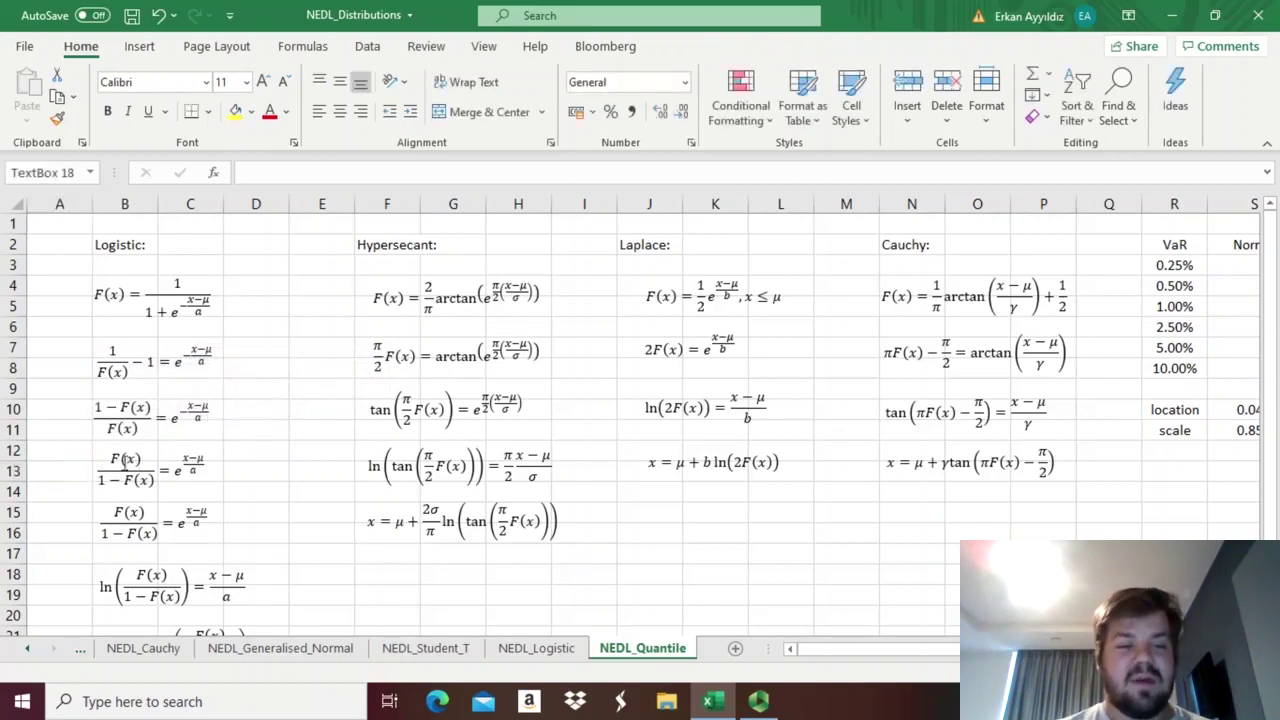
click(186, 414)
click(190, 464)
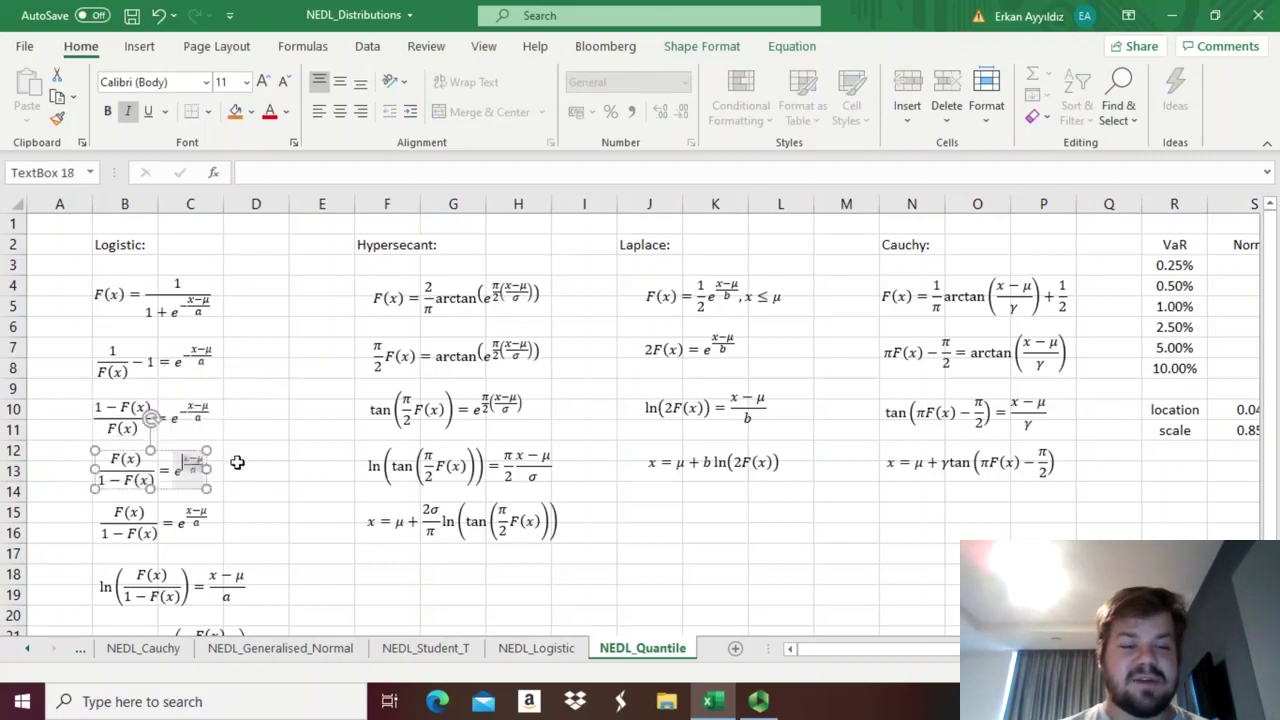
click(112, 461)
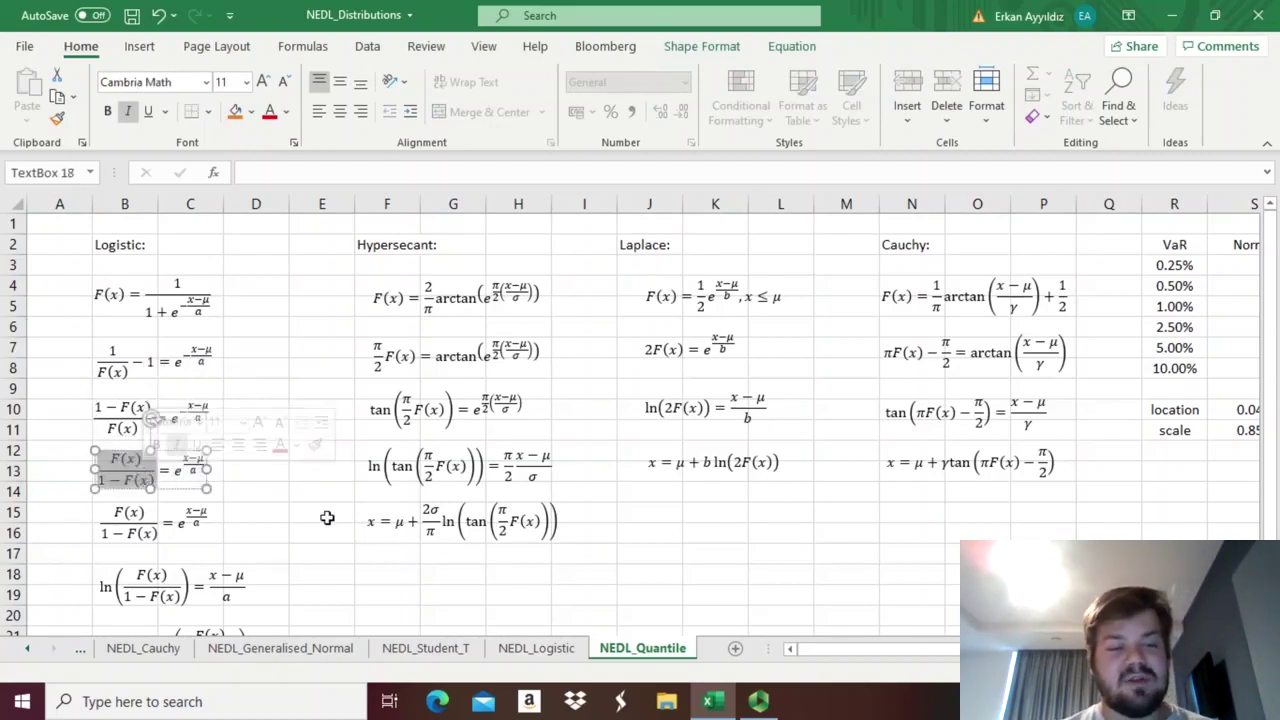
click(300, 489)
click(266, 475)
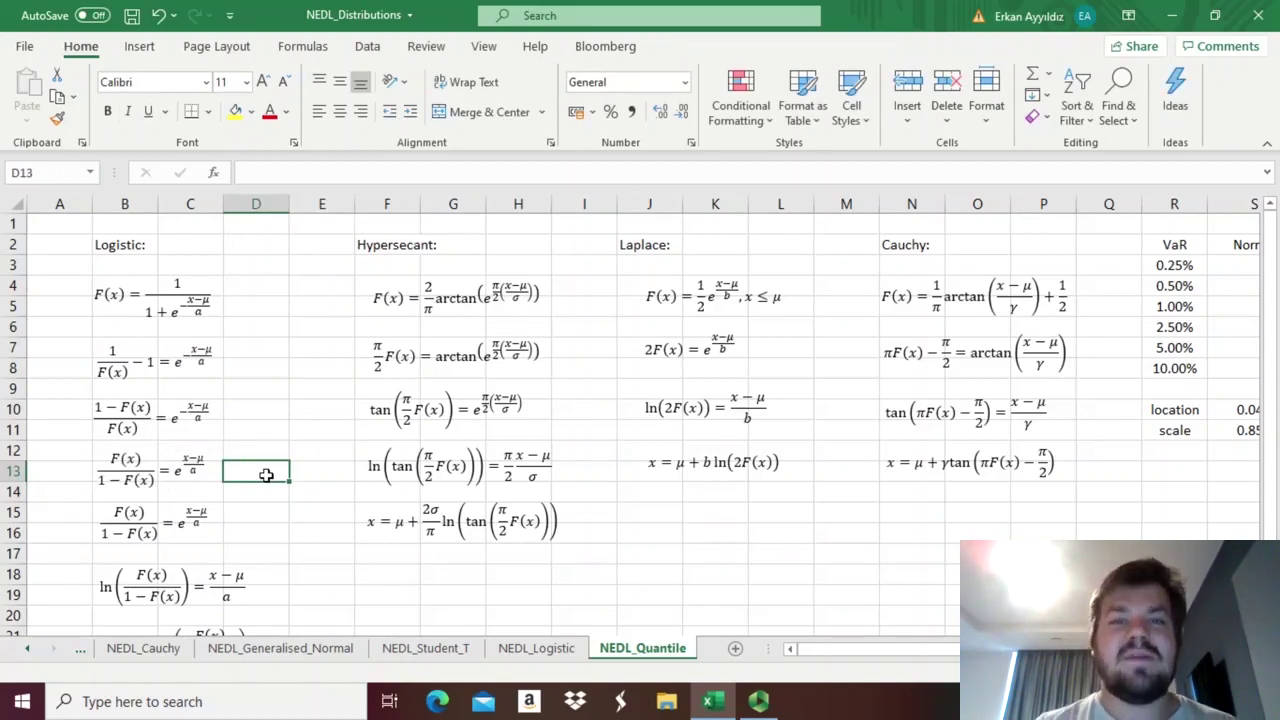
Step: Highlight parts of the row-15 Logistic equation's exponent
click(193, 522)
double_click(190, 518)
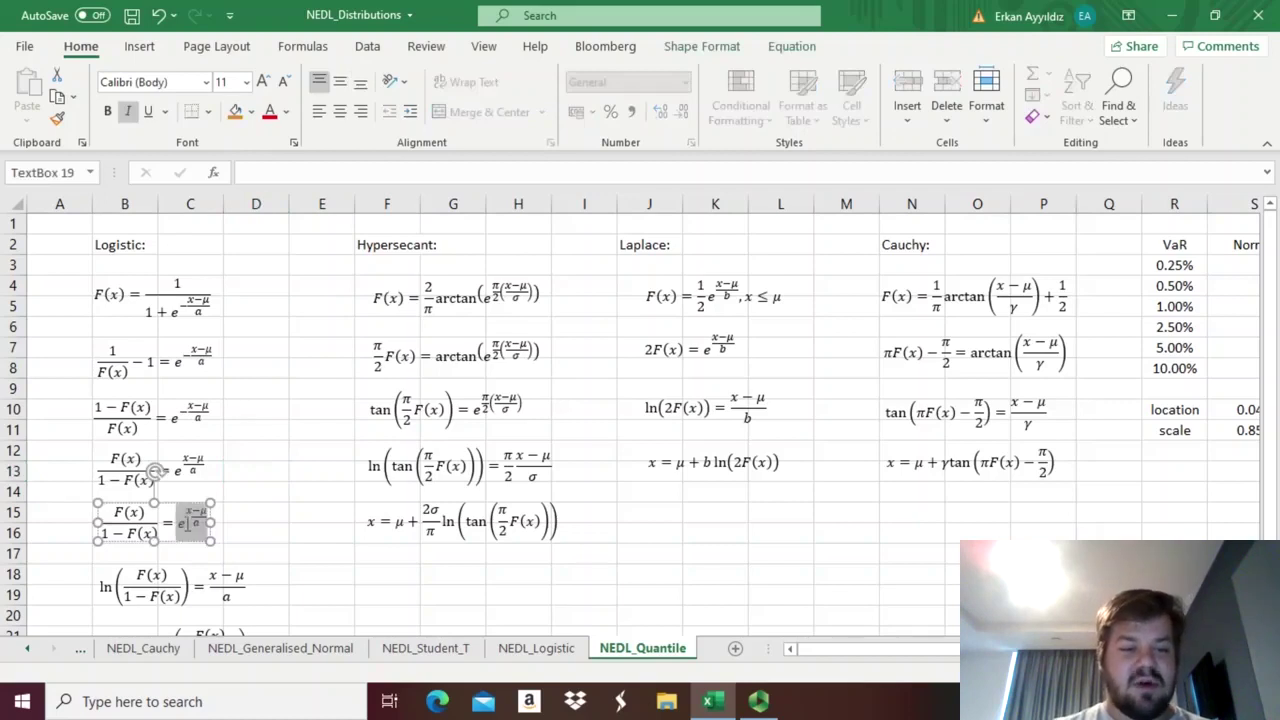
click(187, 512)
double_click(190, 518)
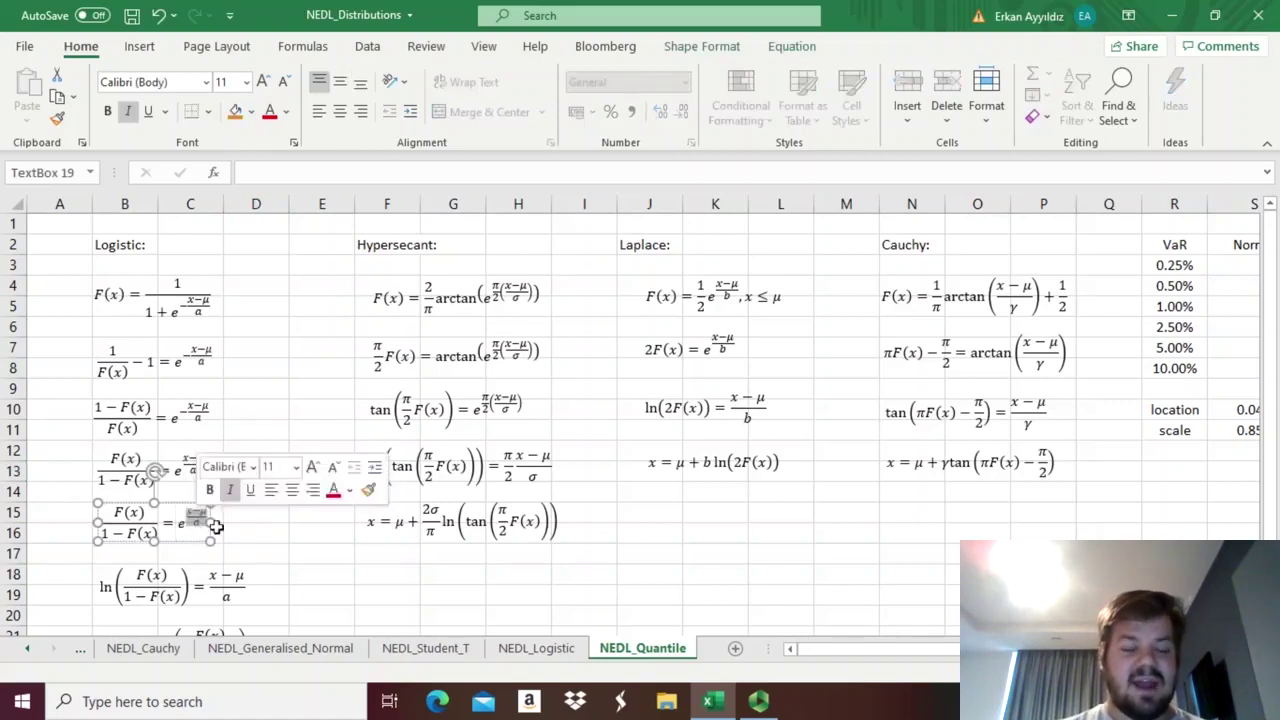
click(298, 540)
key(Left)
key(Down)
key(Down)
key(Down)
key(Down)
key(Down)
key(Down)
key(Down)
key(Down)
key(Down)
key(Down)
key(Down)
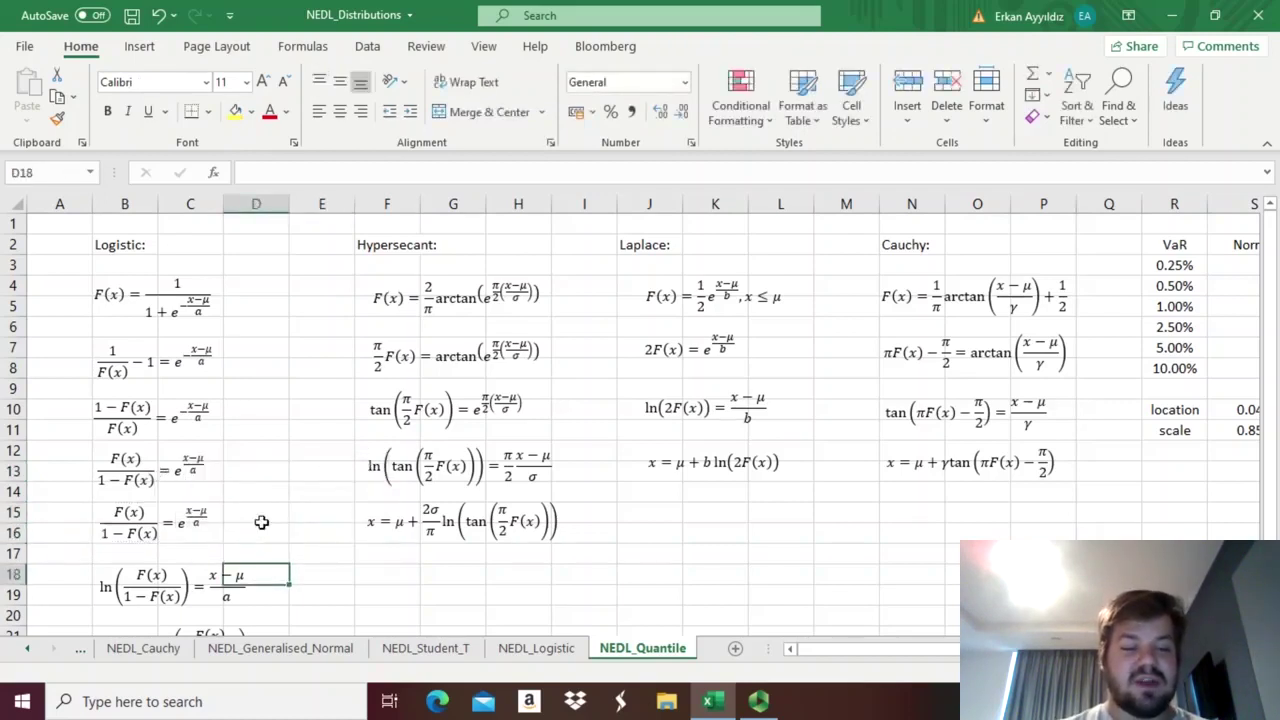
key(Down)
key(Down)
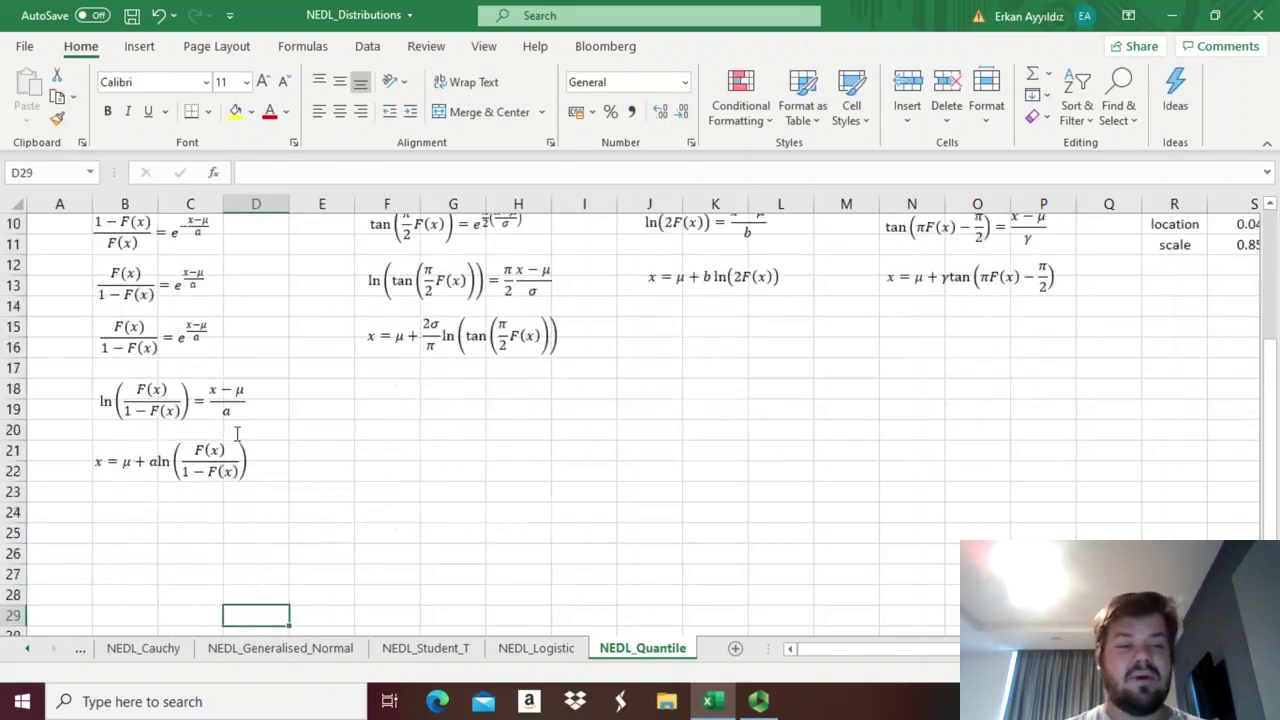
Step: Highlight the F(x) numerator in the row-15 Logistic equation
click(116, 328)
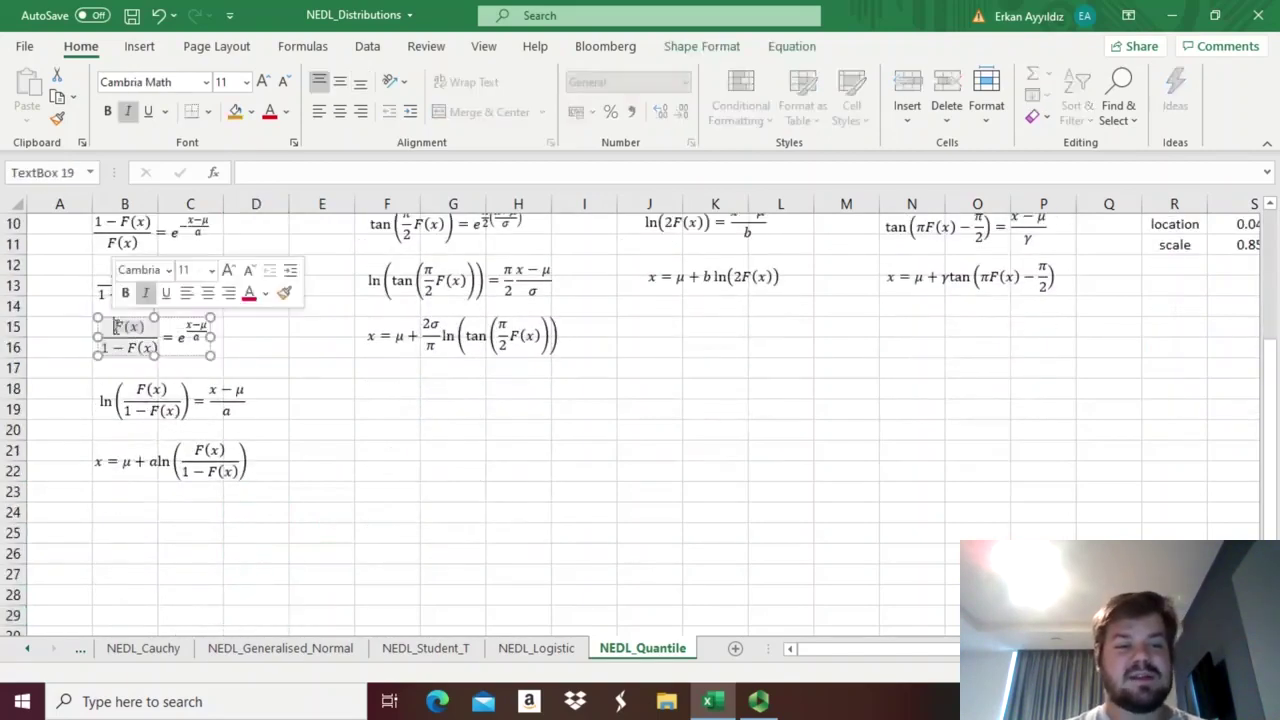
click(62, 376)
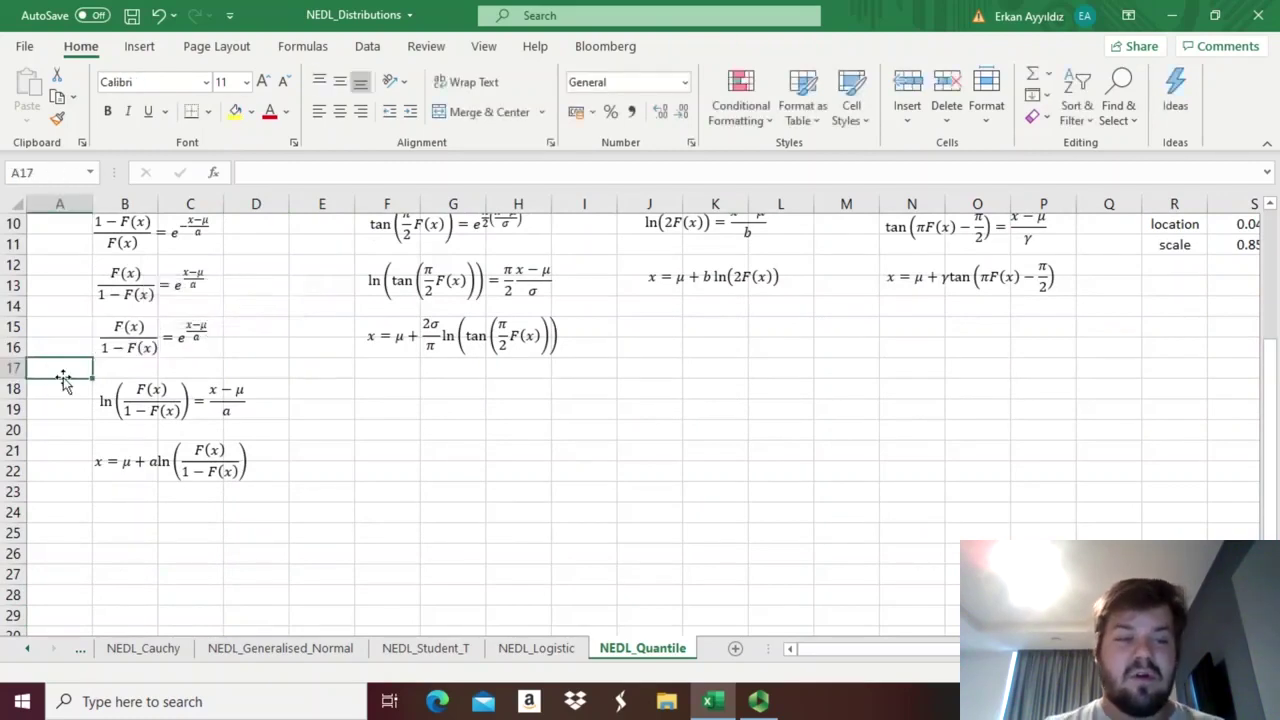
click(116, 328)
drag(114, 327, 143, 328)
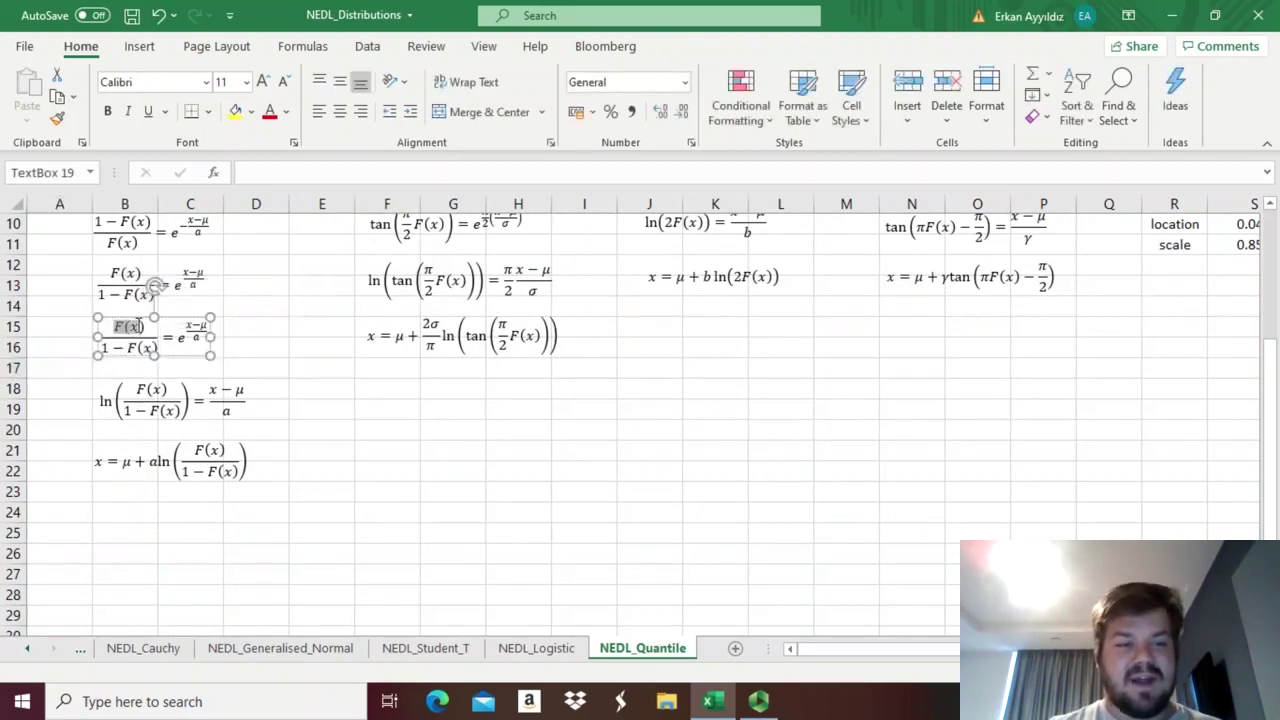
click(145, 328)
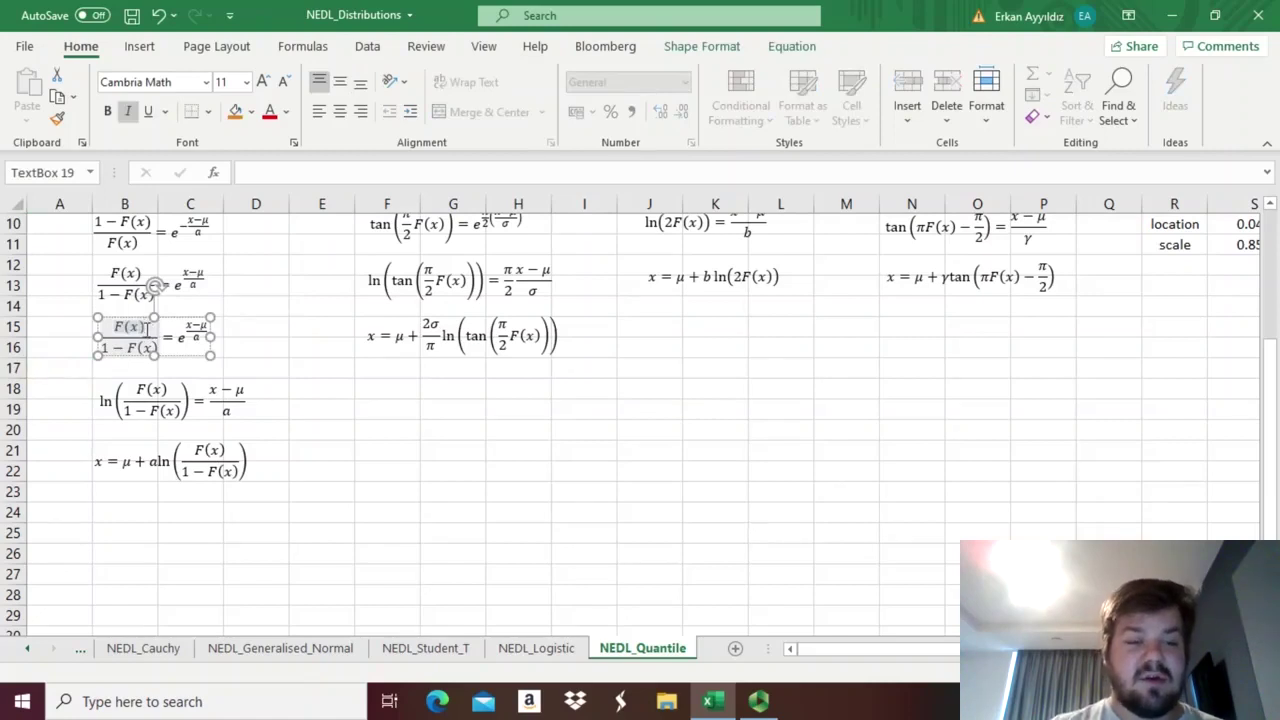
Step: Highlight the F(x)/(1−F(x)) fraction and the a denominator in the row-18 log-odds equation
click(128, 410)
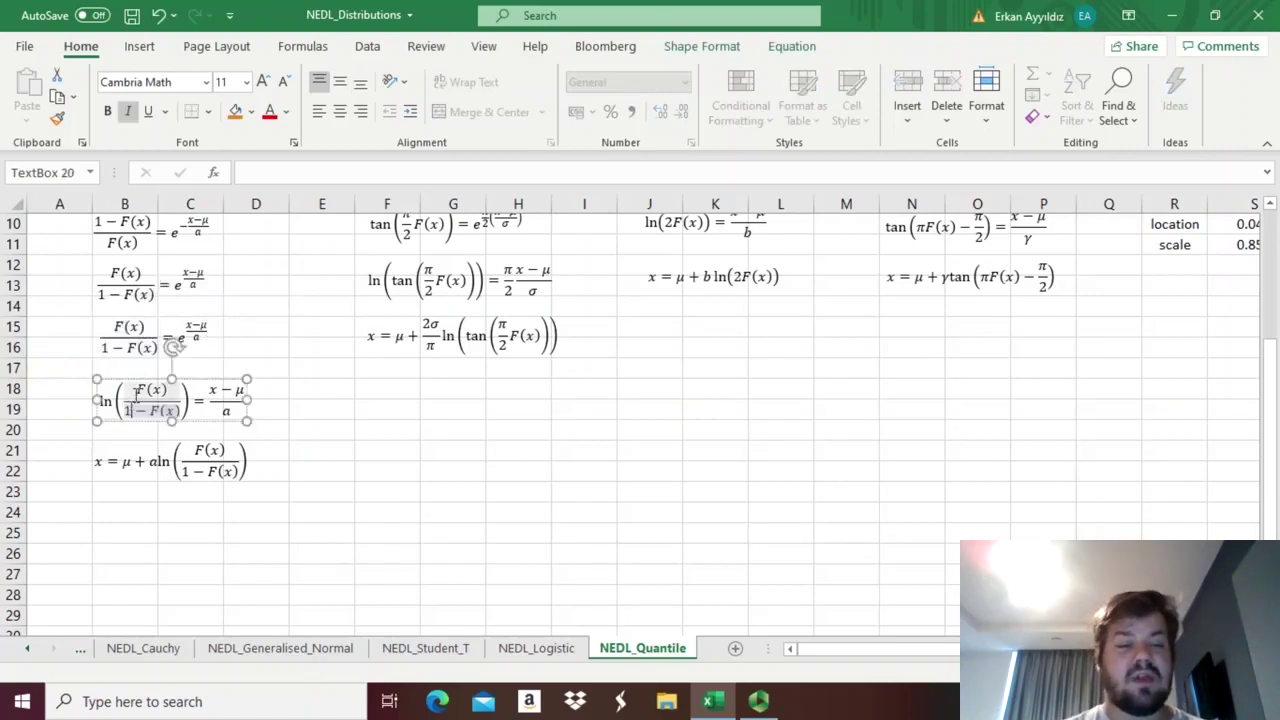
drag(136, 395, 240, 398)
click(226, 410)
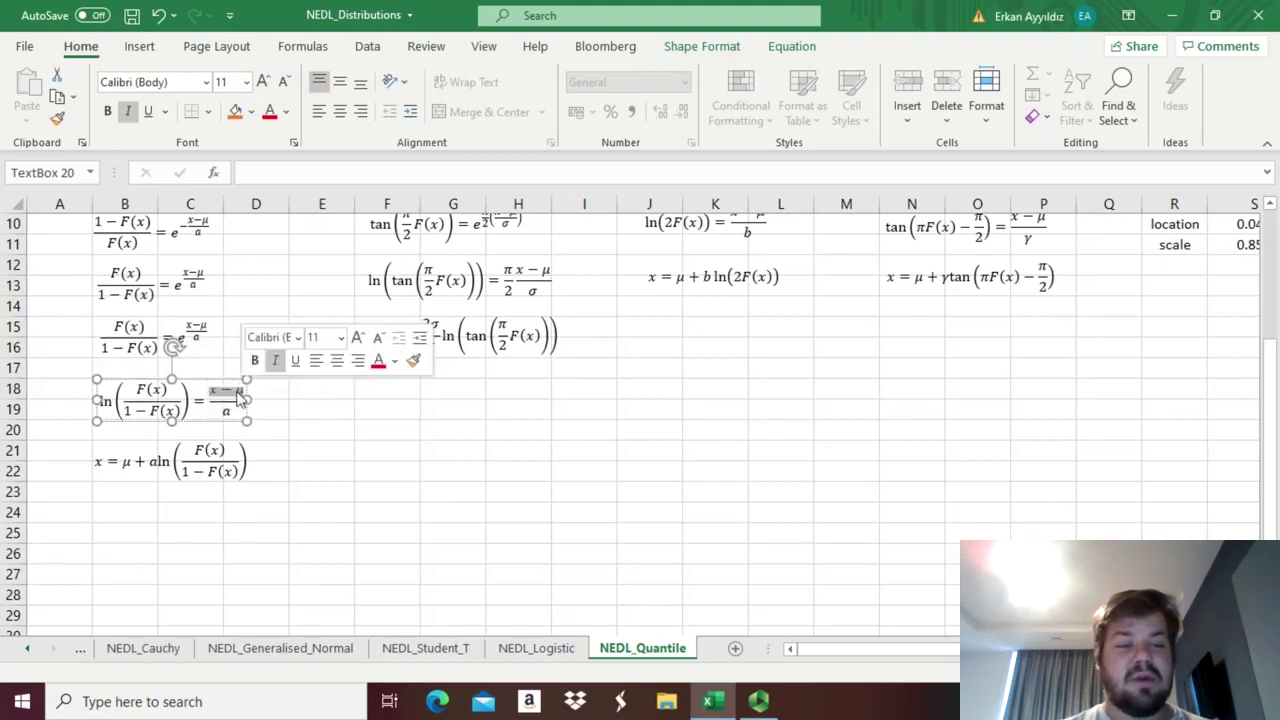
double_click(226, 410)
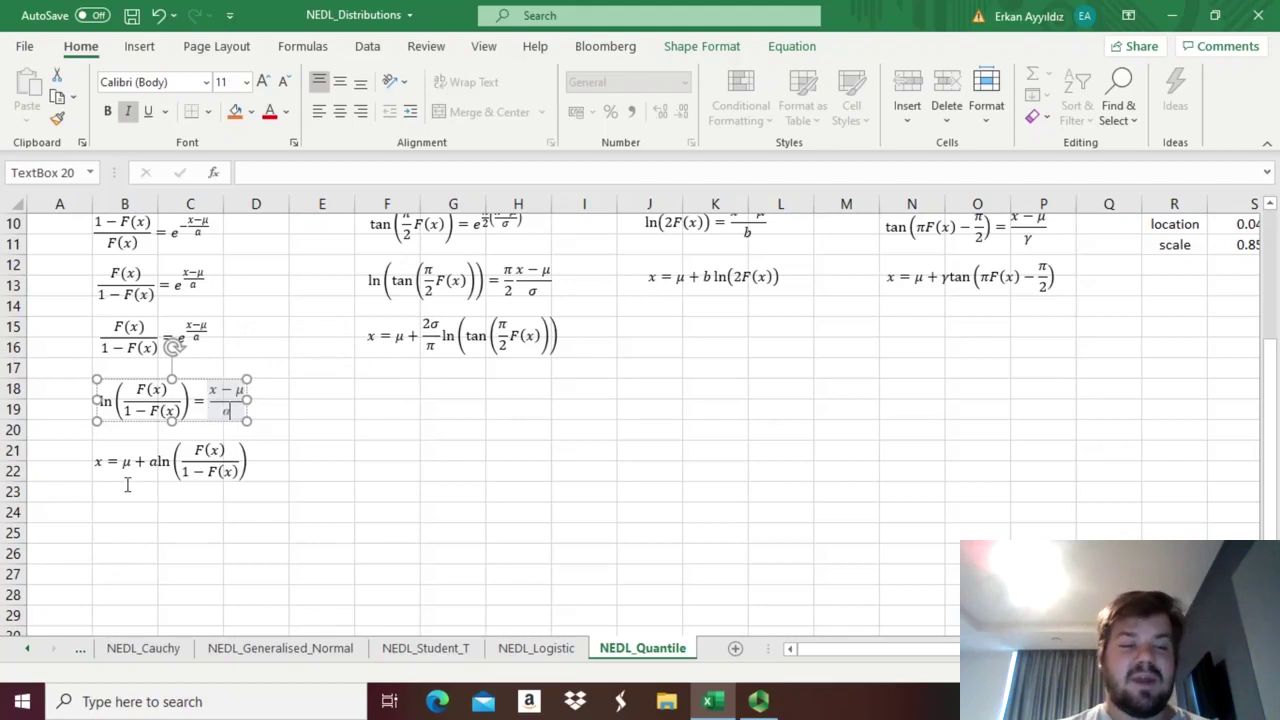
Step: Highlight x, μ and the logarithm's fraction in the Logistic quantile equation x = μ + a ln(...)
click(100, 462)
double_click(100, 462)
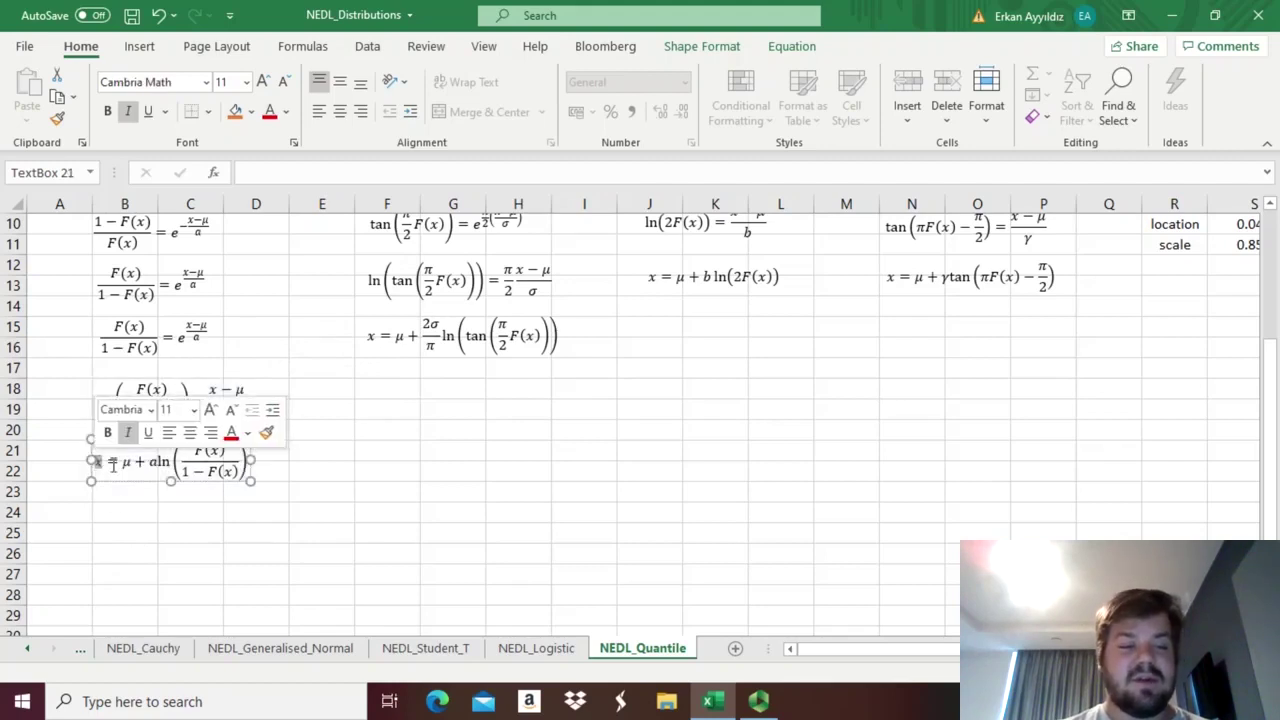
double_click(127, 462)
drag(127, 462, 158, 462)
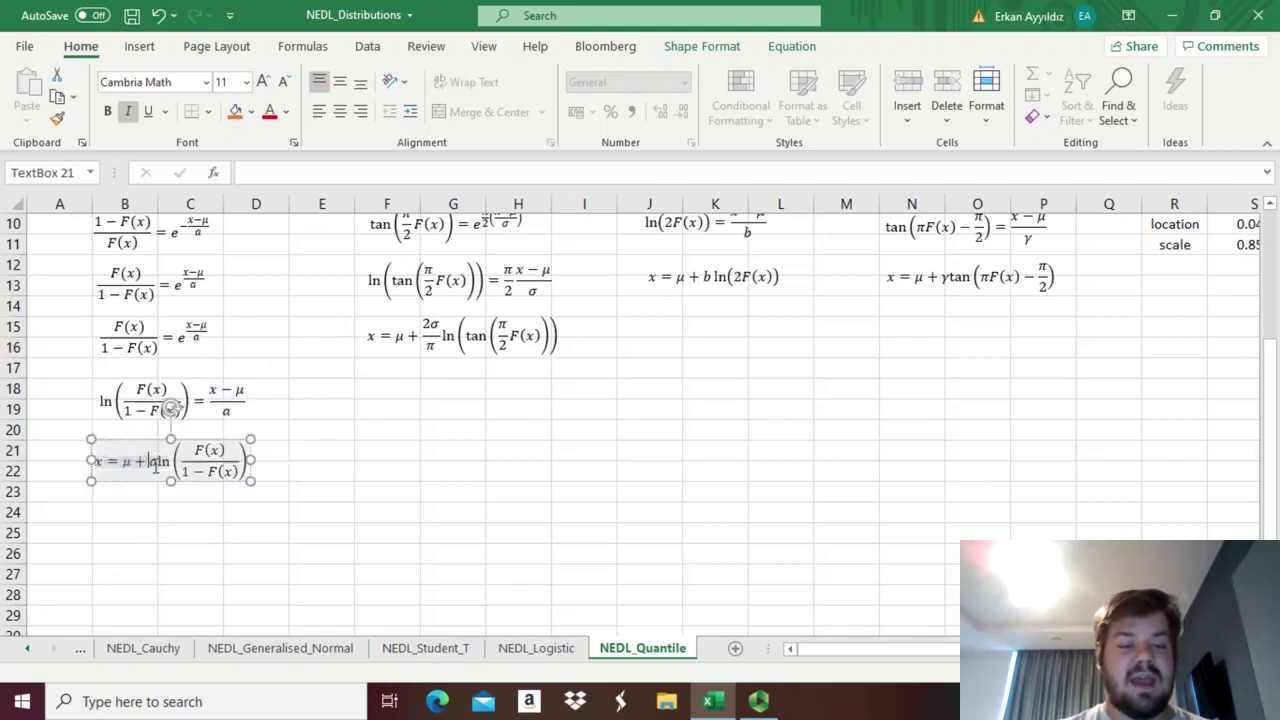
click(158, 462)
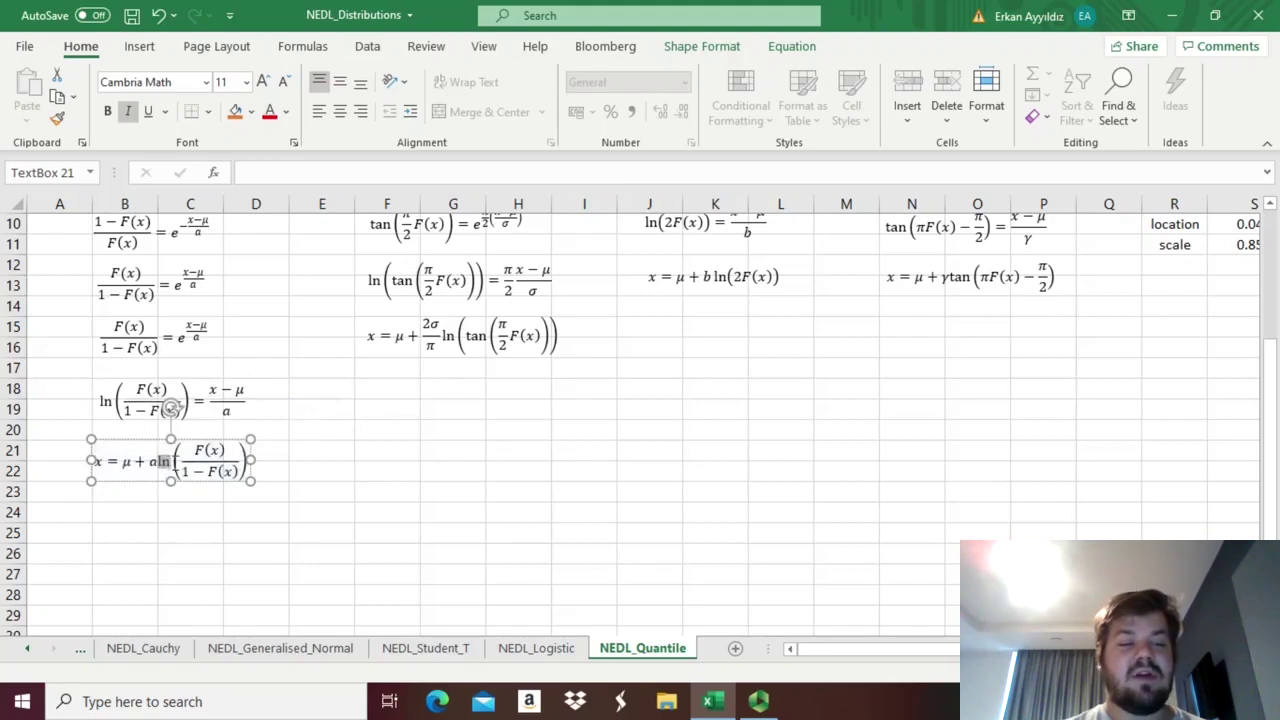
drag(178, 462, 234, 474)
click(313, 473)
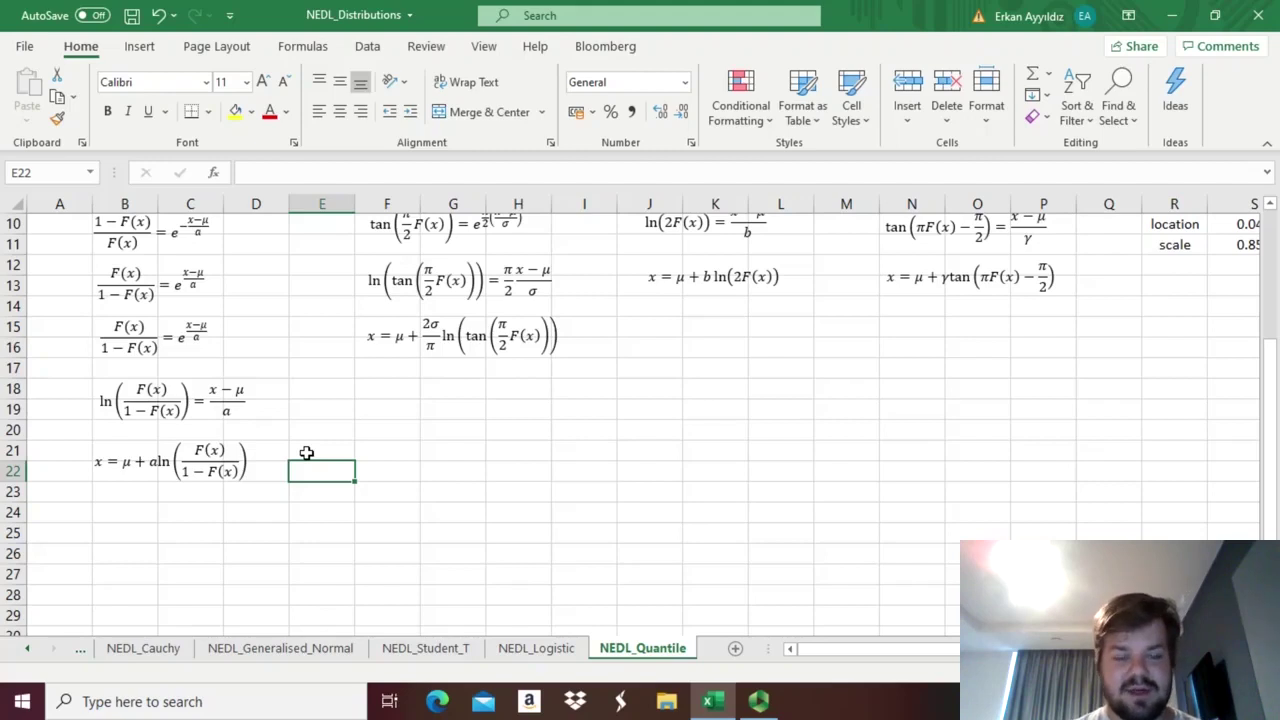
Step: Highlight the arctan and exponential terms in the first Hypersecant equation
key(ctrl+Up)
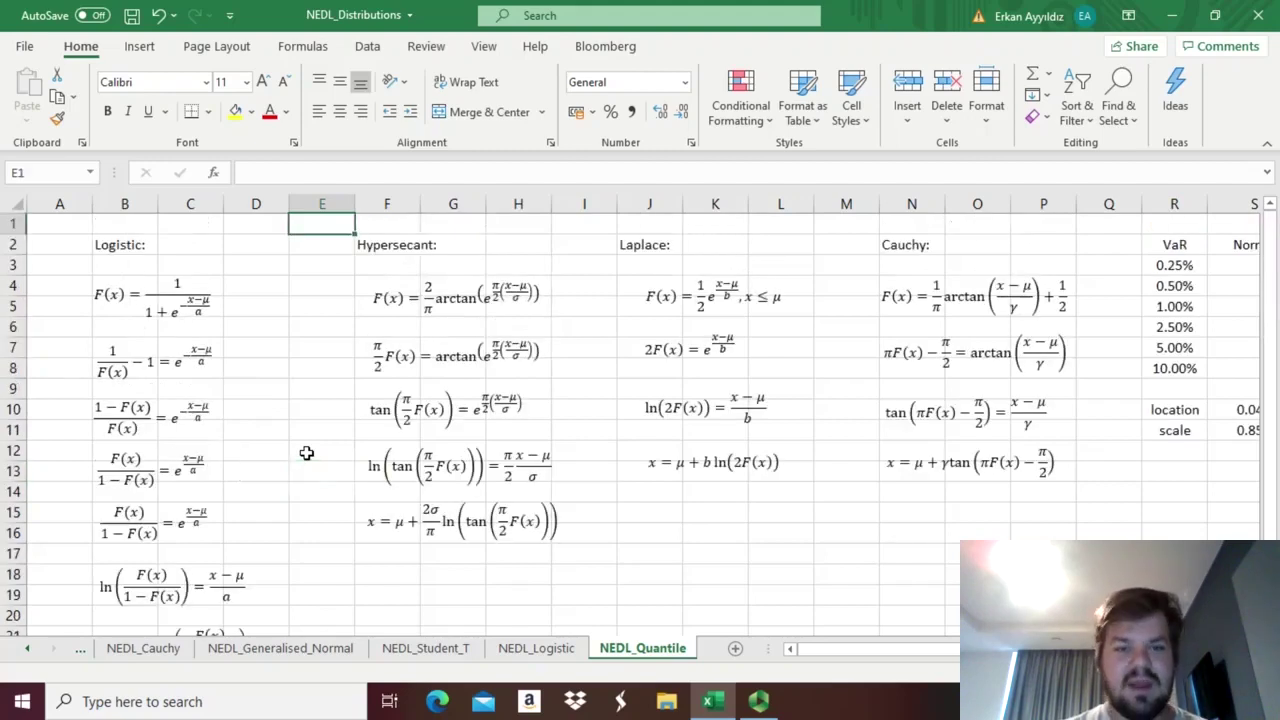
click(410, 240)
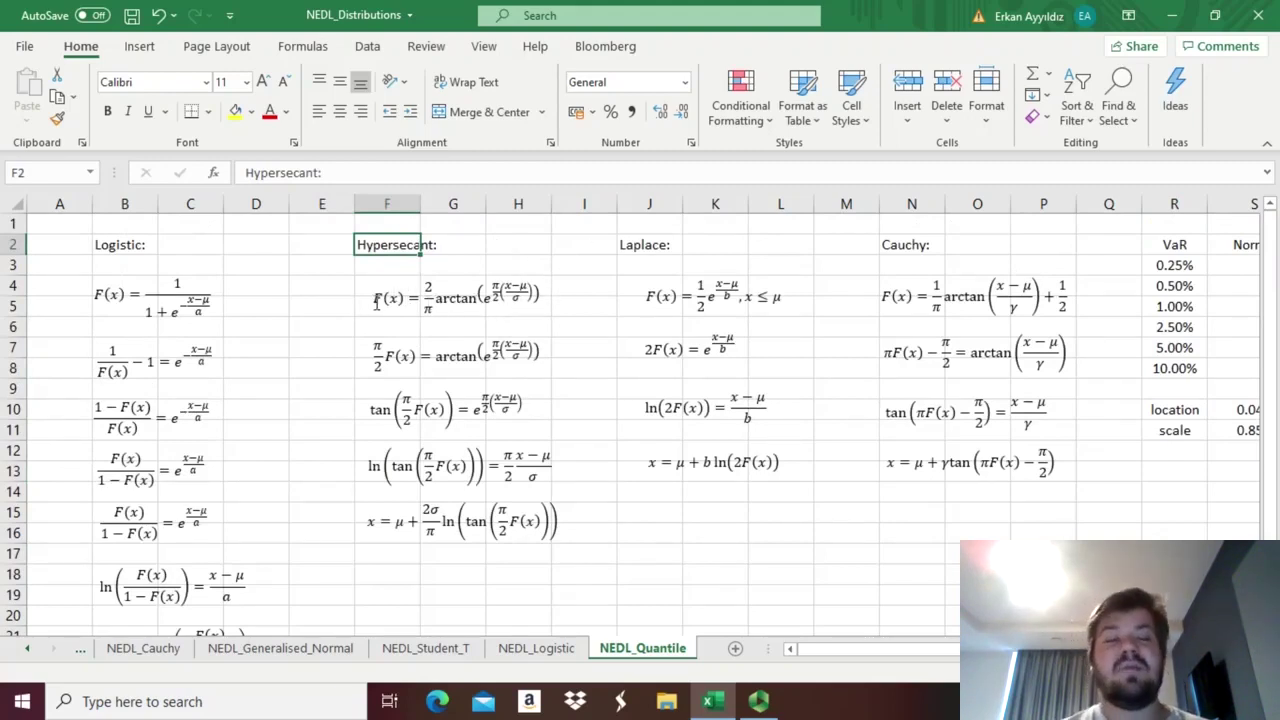
click(427, 290)
double_click(432, 303)
click(437, 303)
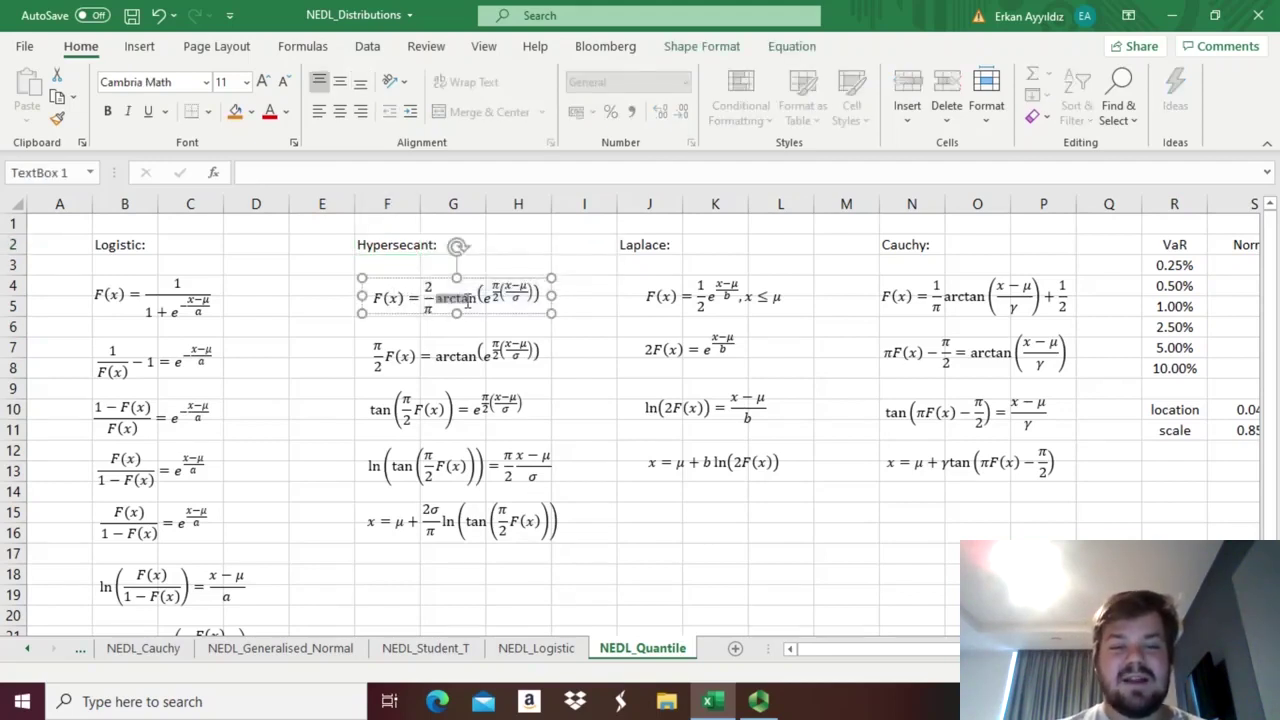
click(472, 301)
click(487, 300)
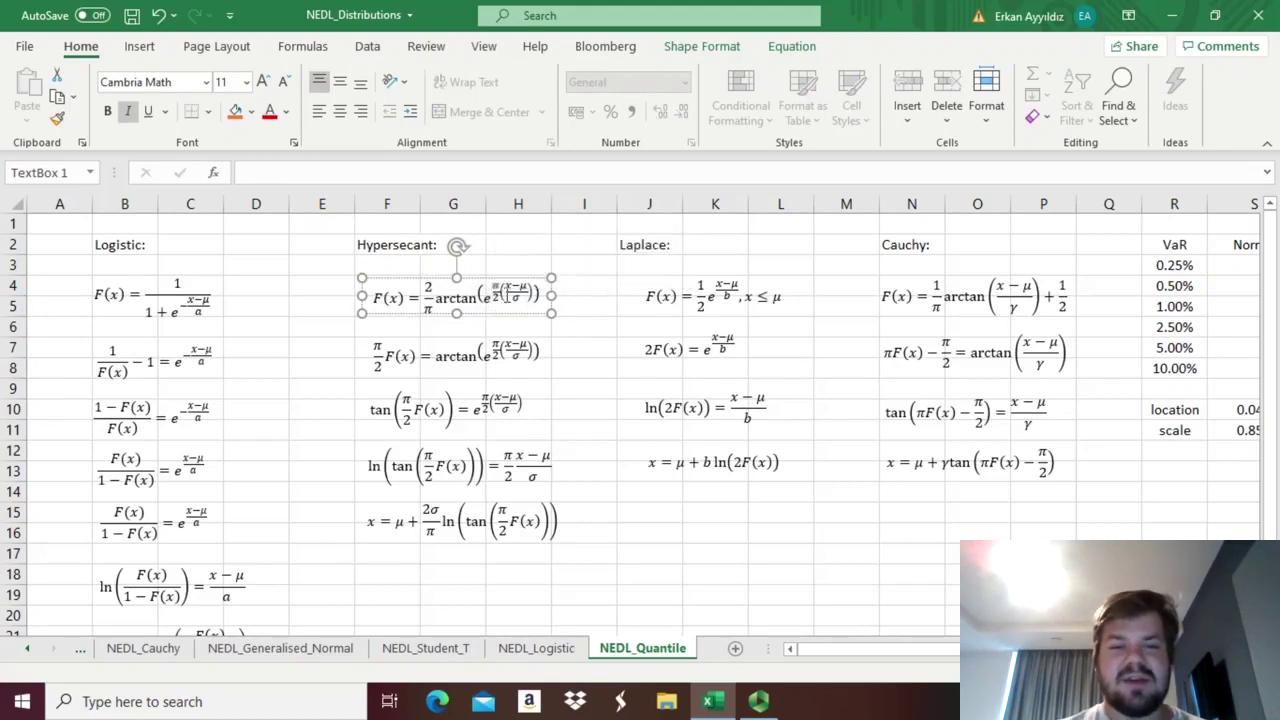
double_click(518, 287)
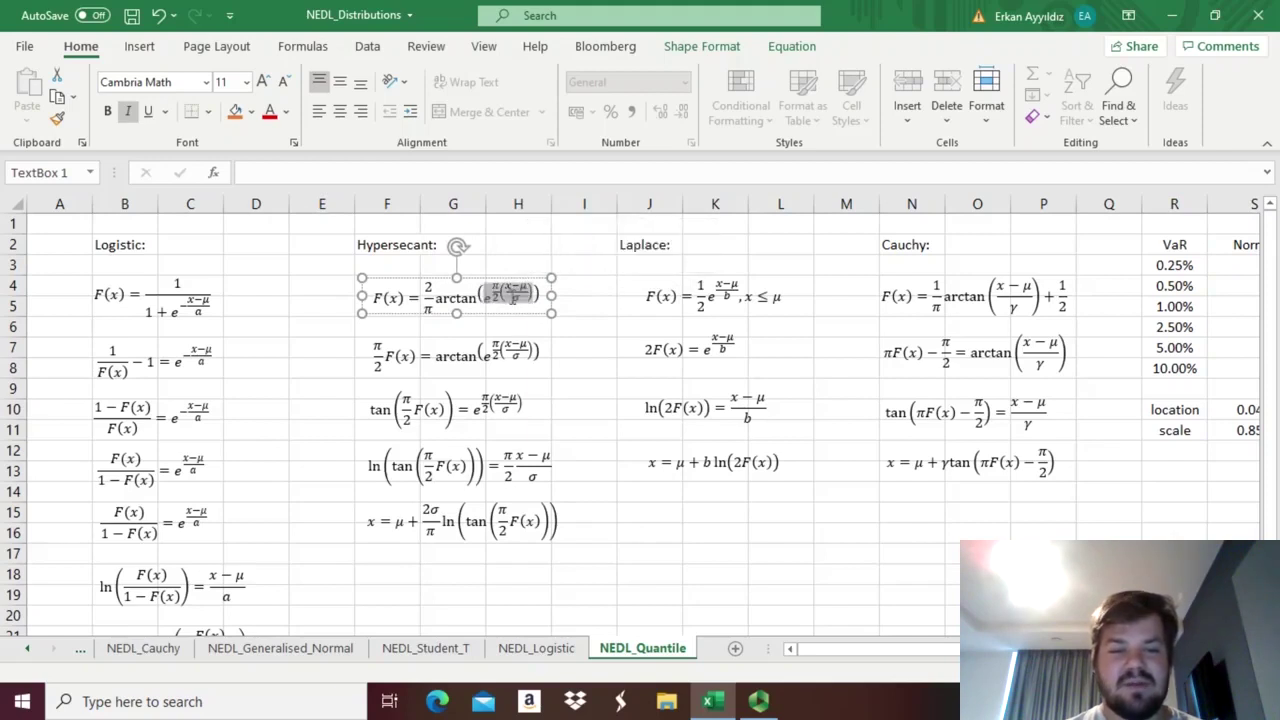
Step: Highlight the arctan term of the second Hypersecant equation and F(x) in the tan equation
click(412, 352)
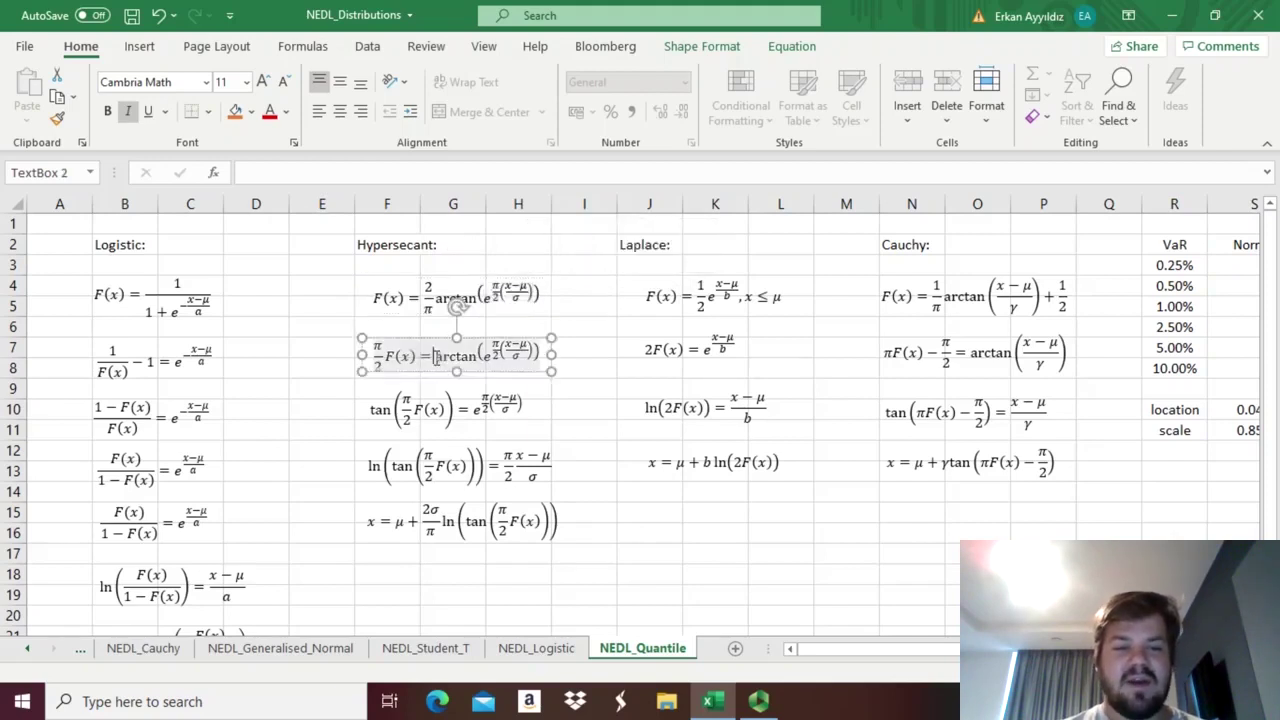
triple_click(377, 356)
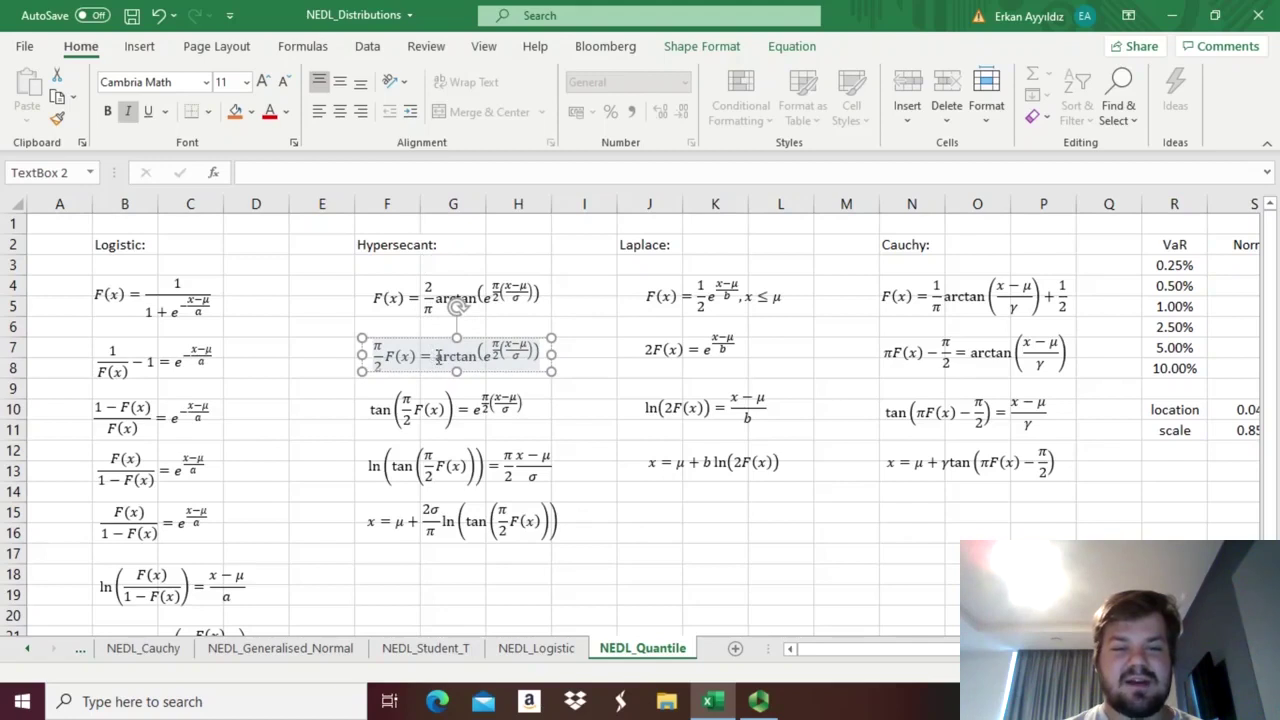
drag(436, 358, 488, 395)
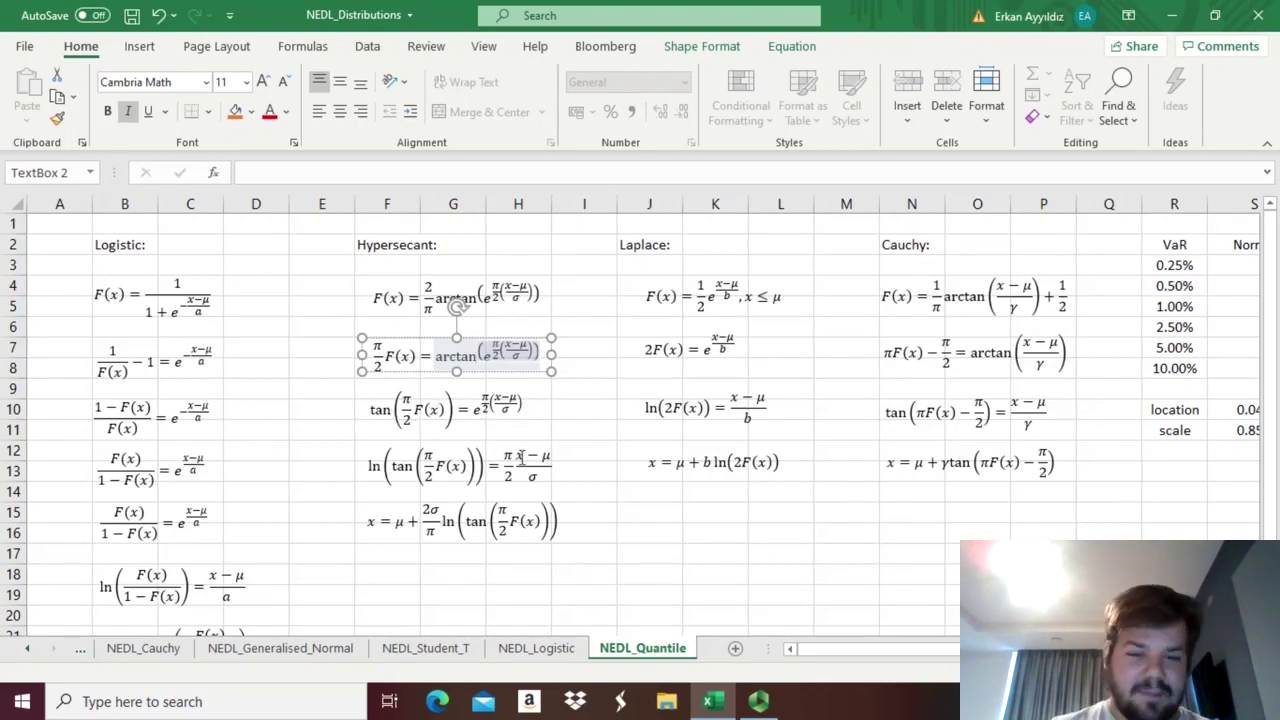
click(378, 415)
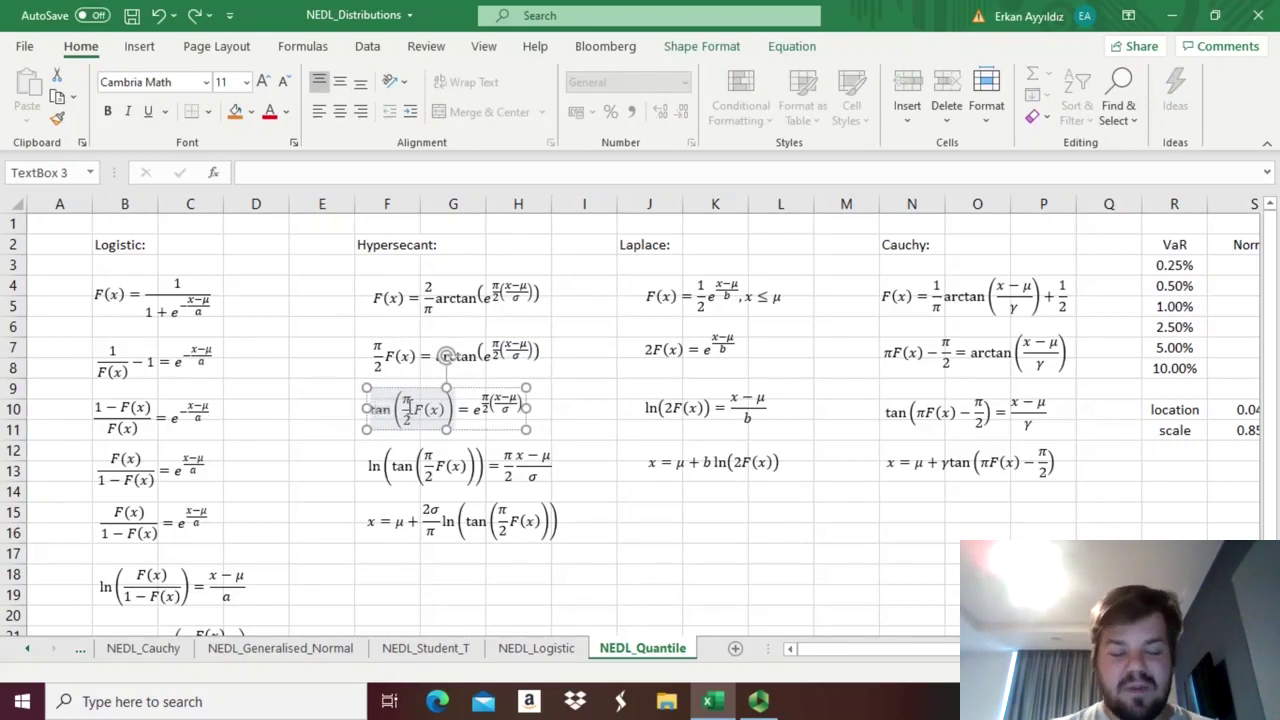
click(410, 405)
drag(412, 408, 445, 410)
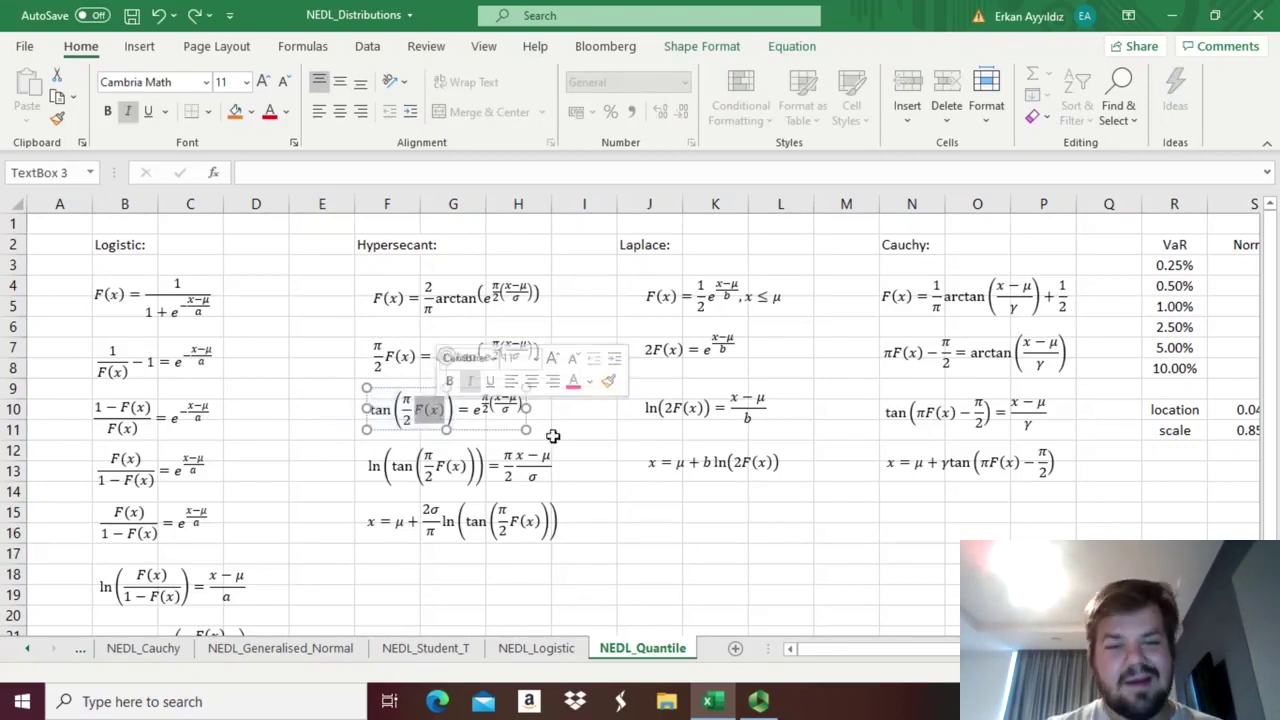
click(572, 433)
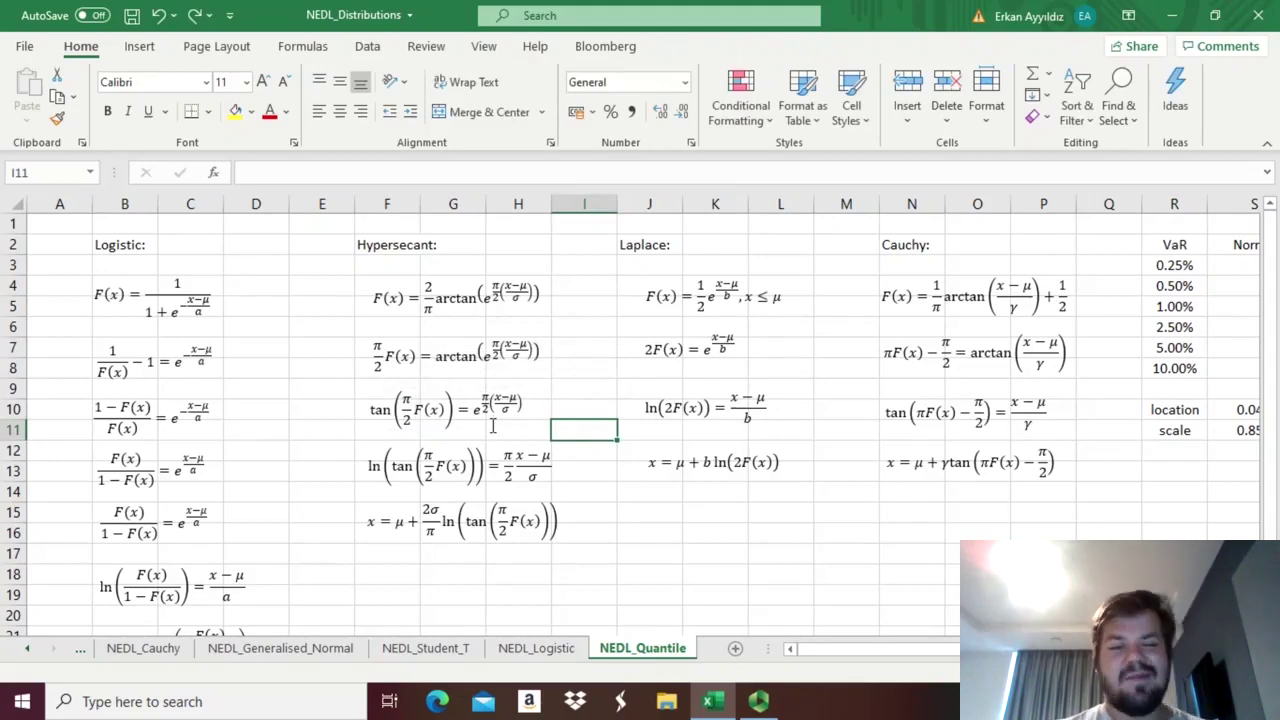
Step: Mark the π/2 factor and the (x−μ)/σ fraction in the ln(tan…) Hypersecant equation
click(478, 410)
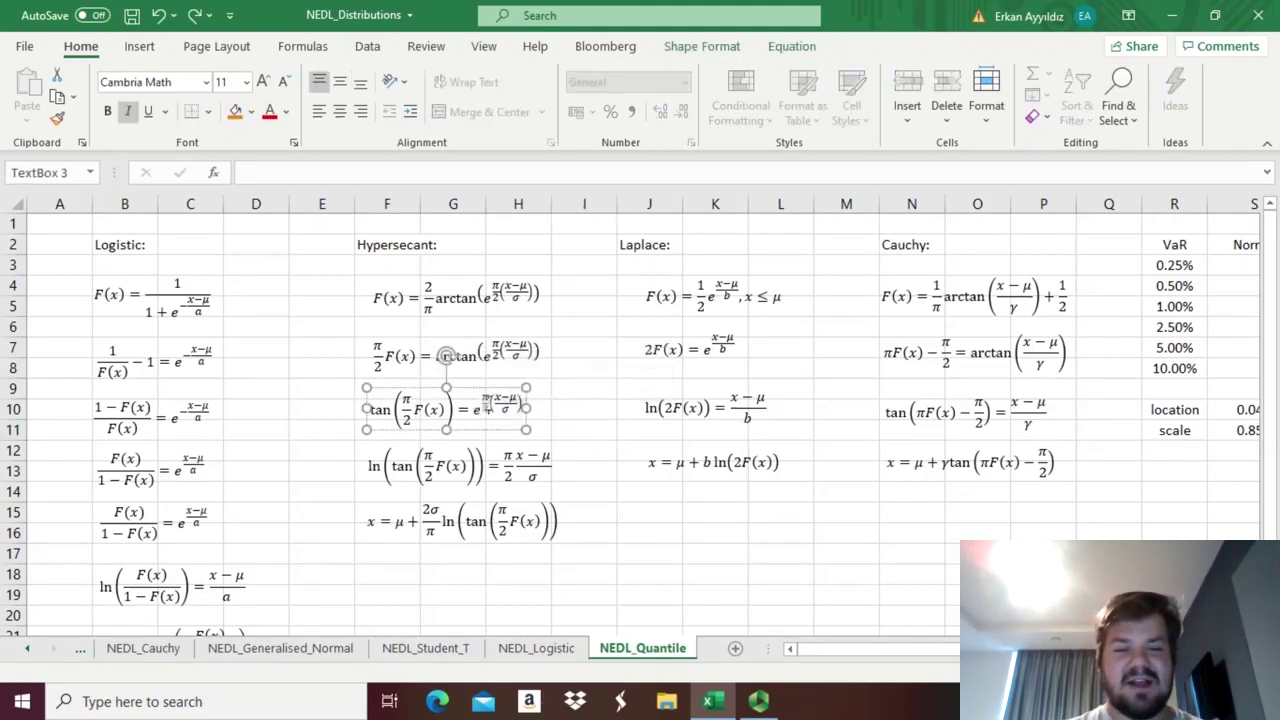
key(Escape)
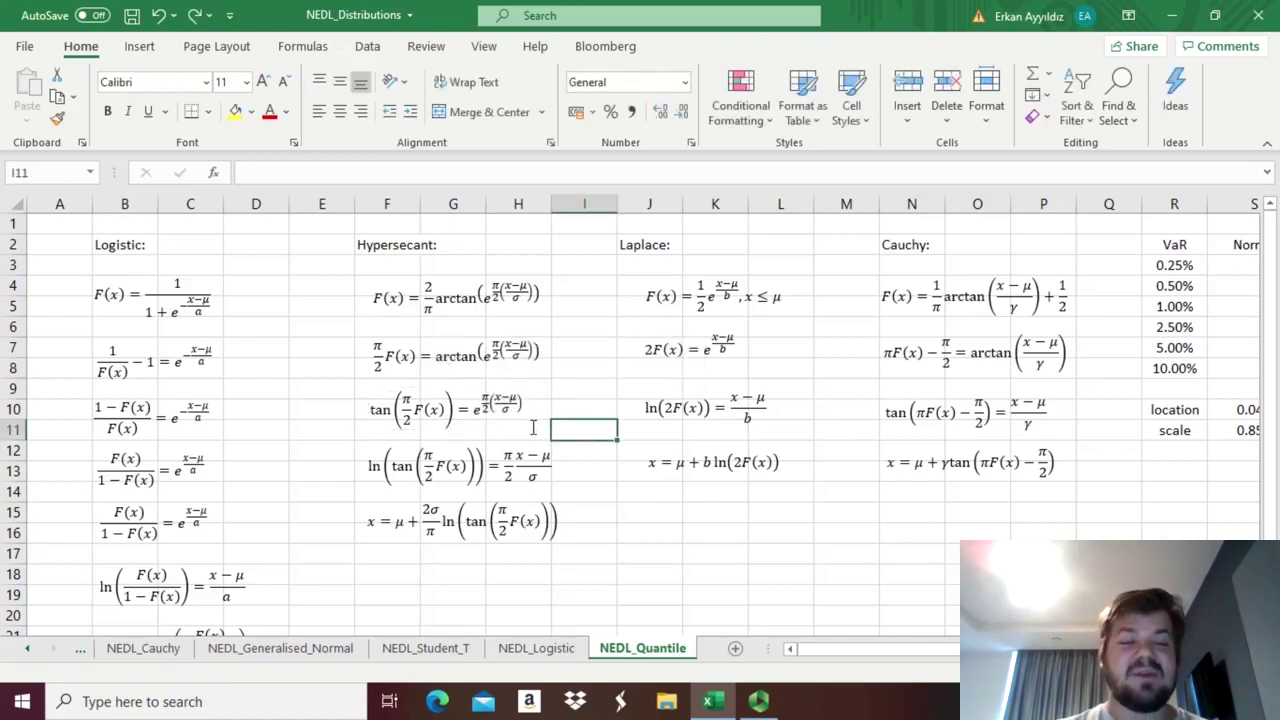
click(479, 403)
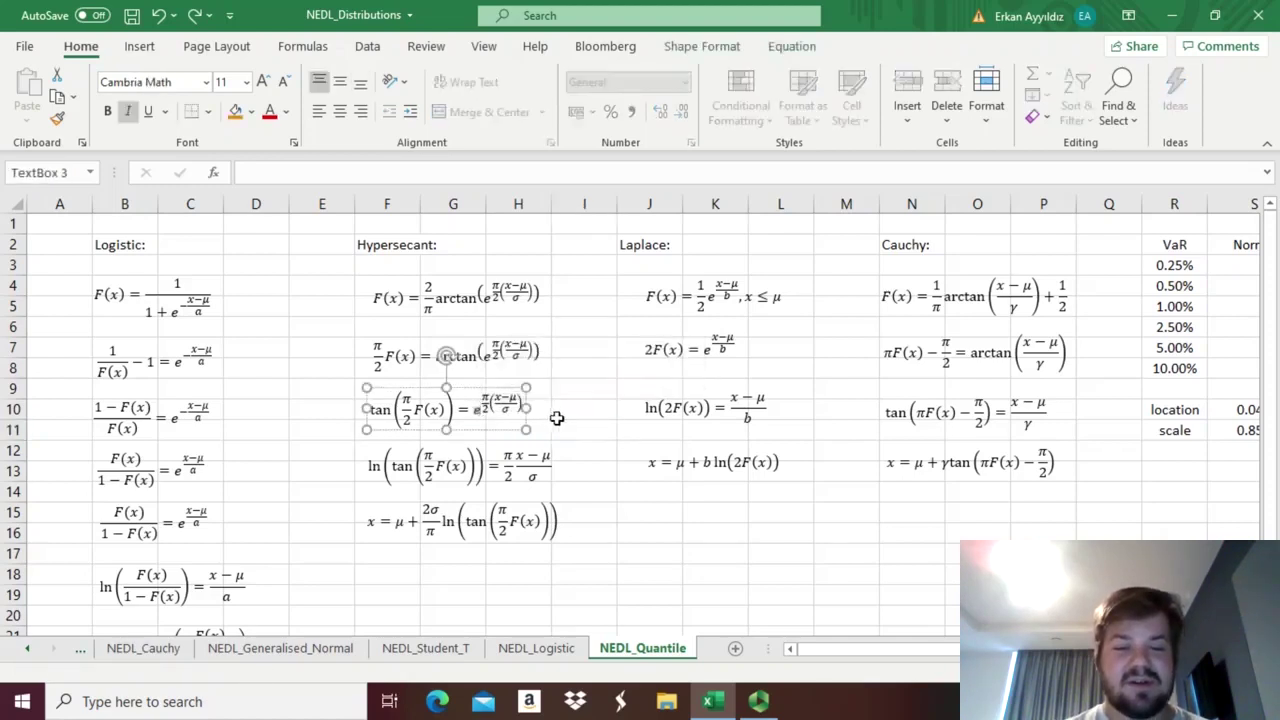
click(558, 422)
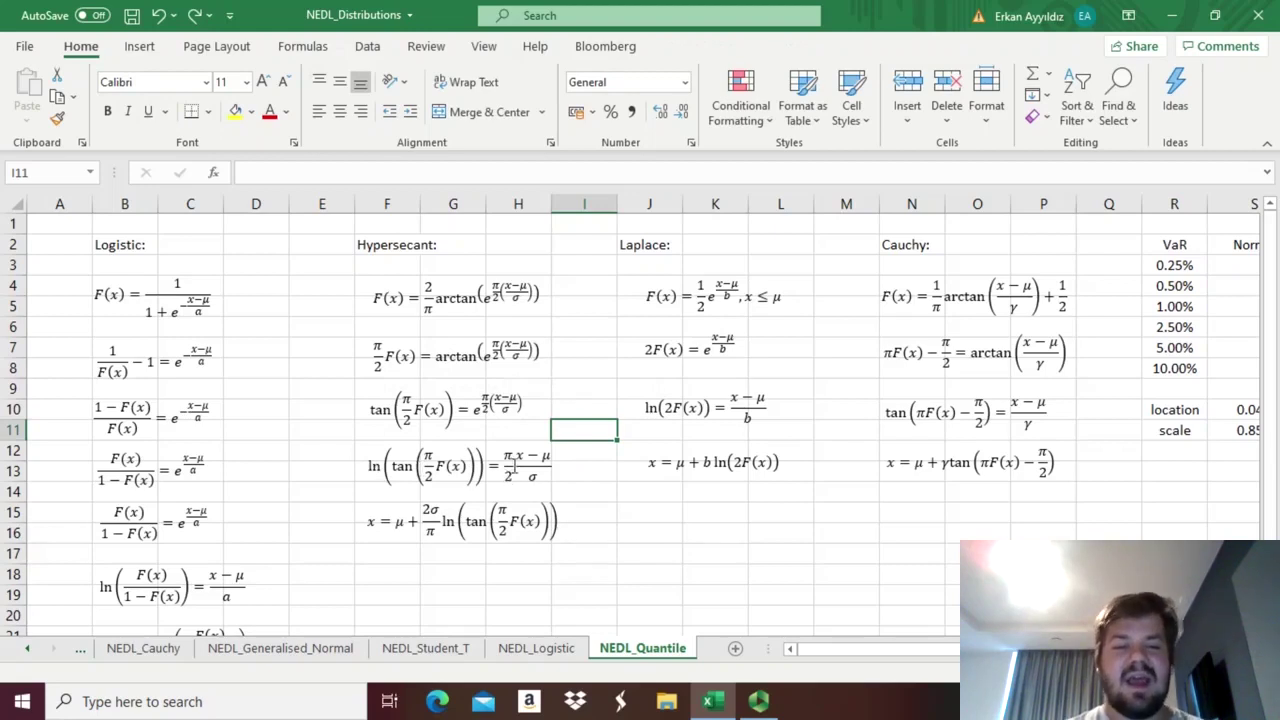
click(507, 458)
drag(506, 456, 550, 482)
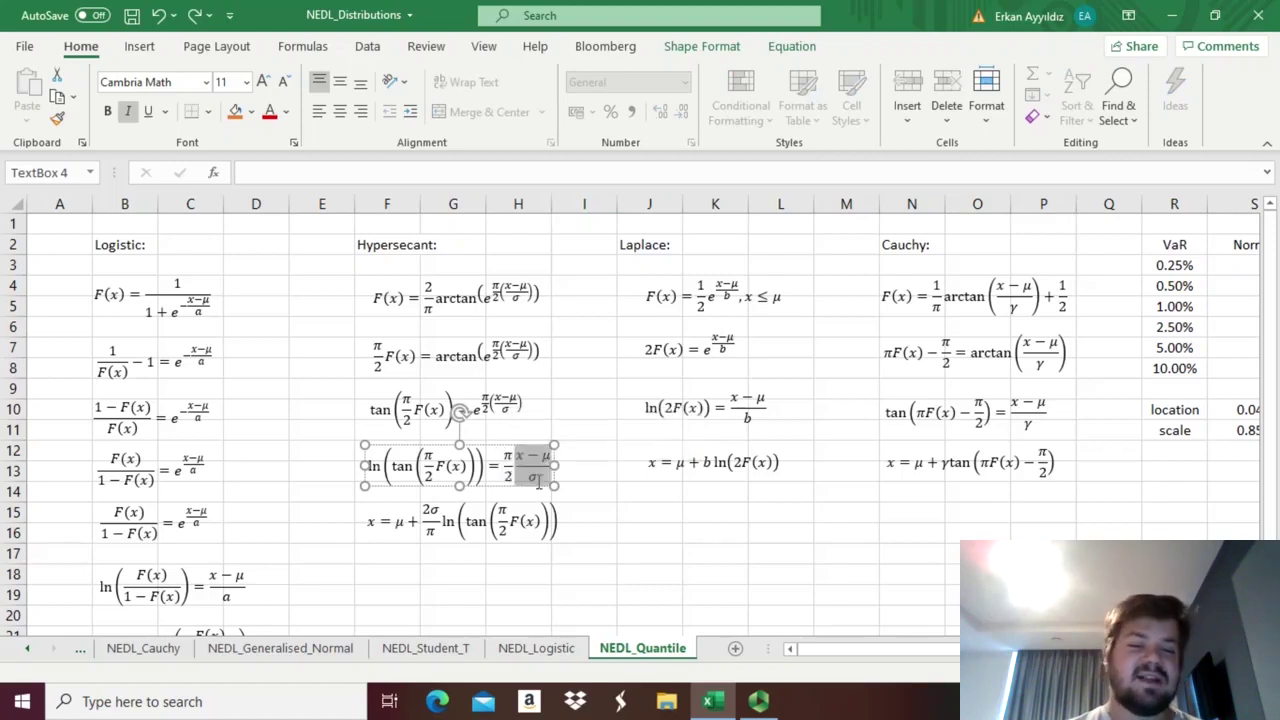
click(478, 527)
click(452, 572)
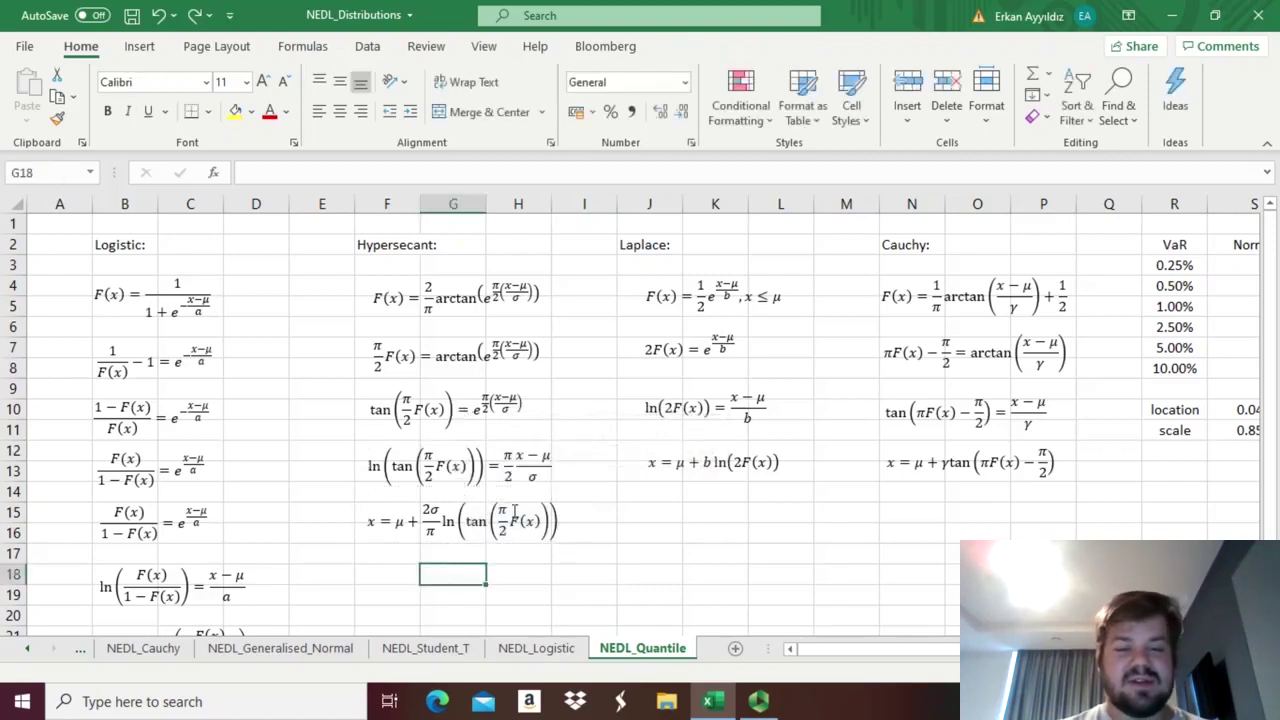
click(520, 477)
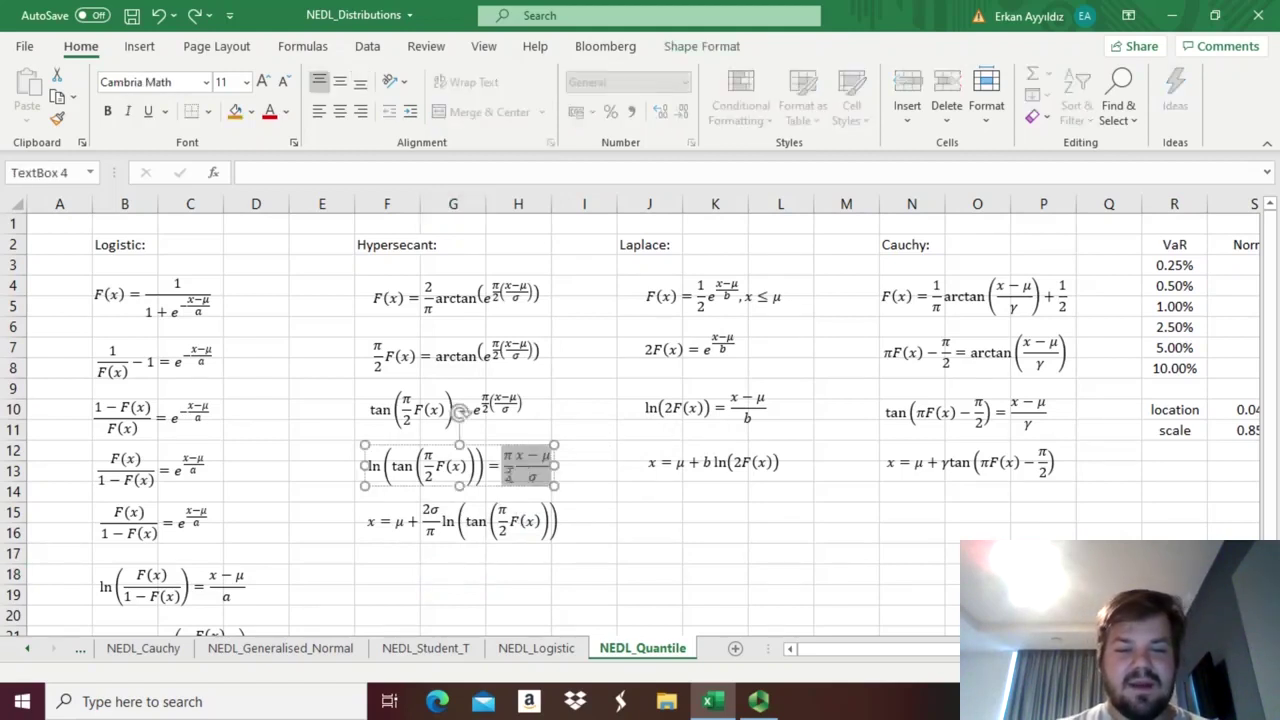
click(522, 479)
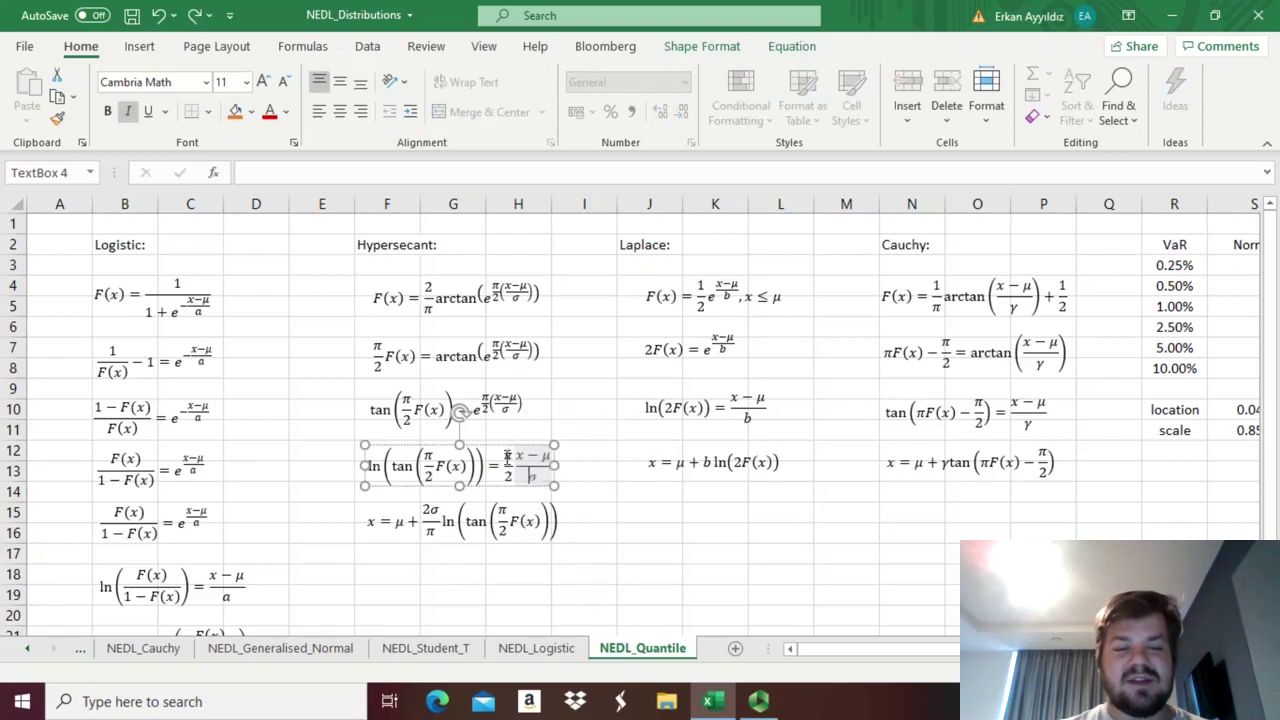
drag(508, 456, 552, 456)
Step: Mark the 2σ/π coefficient and tan(π/2 F(x)) term in the Hypersecant quantile equation
click(372, 528)
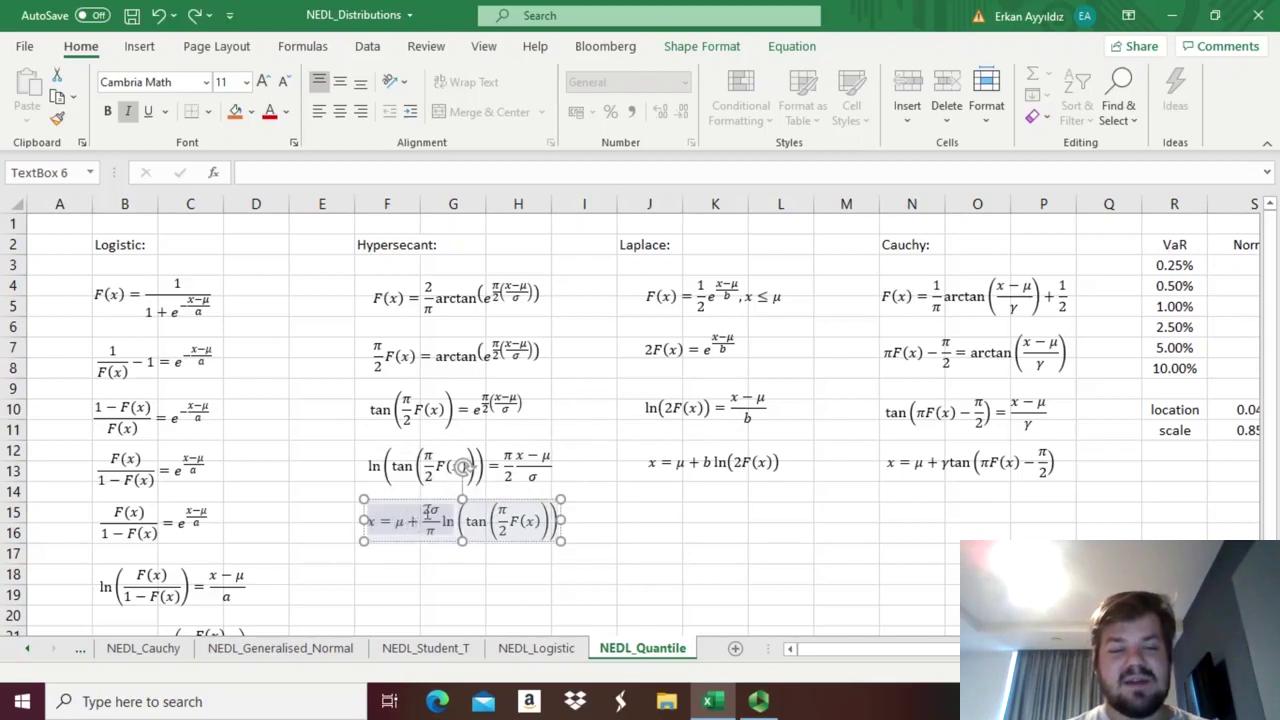
drag(428, 512, 438, 532)
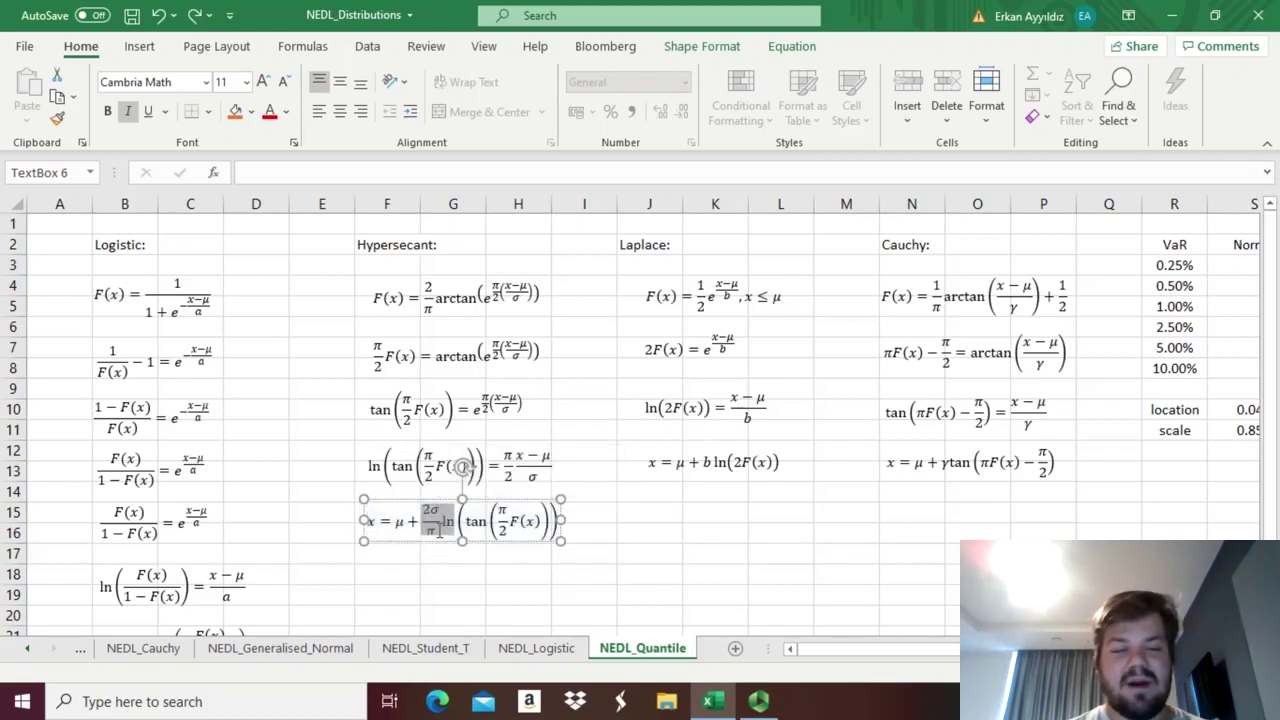
click(465, 521)
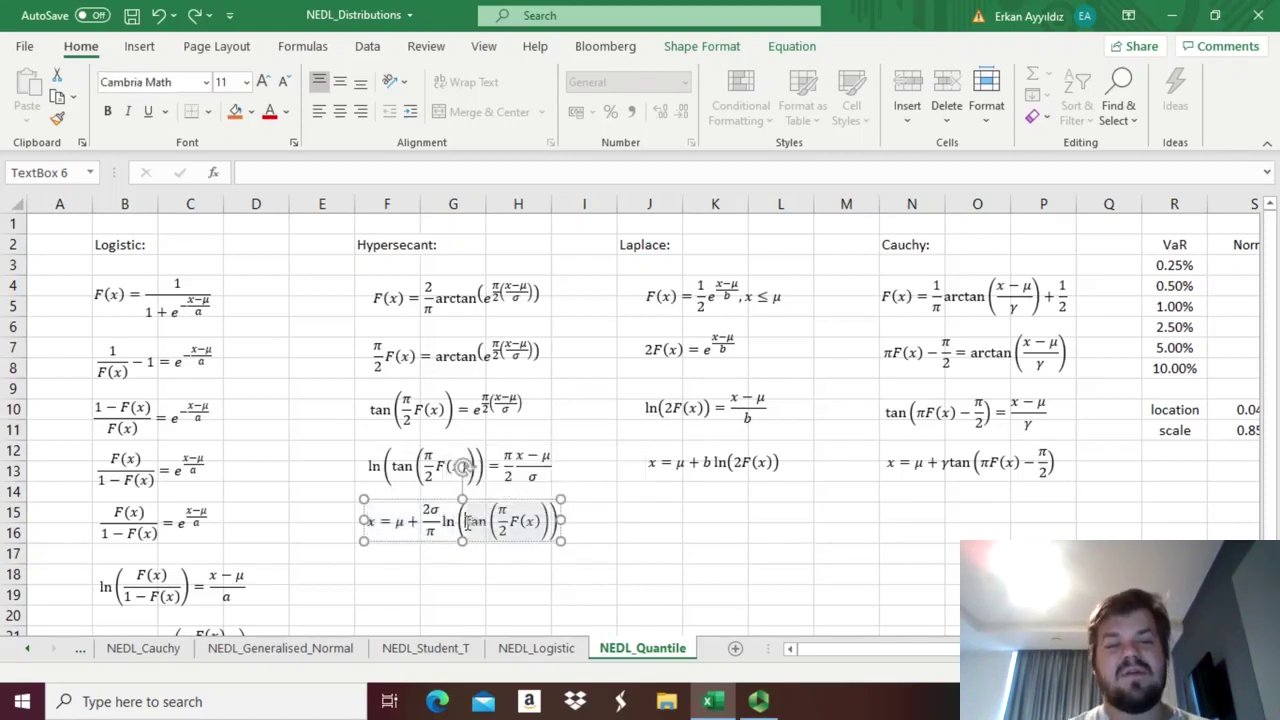
drag(465, 521, 533, 521)
click(503, 510)
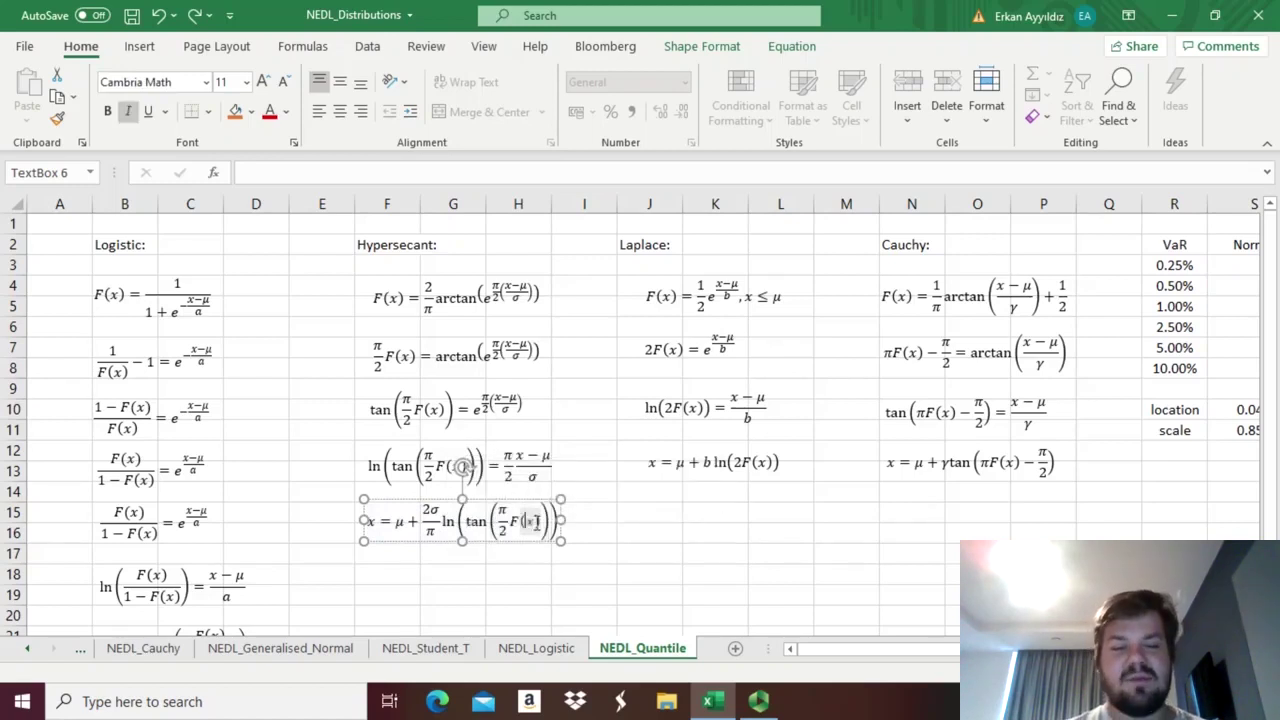
click(572, 521)
click(447, 541)
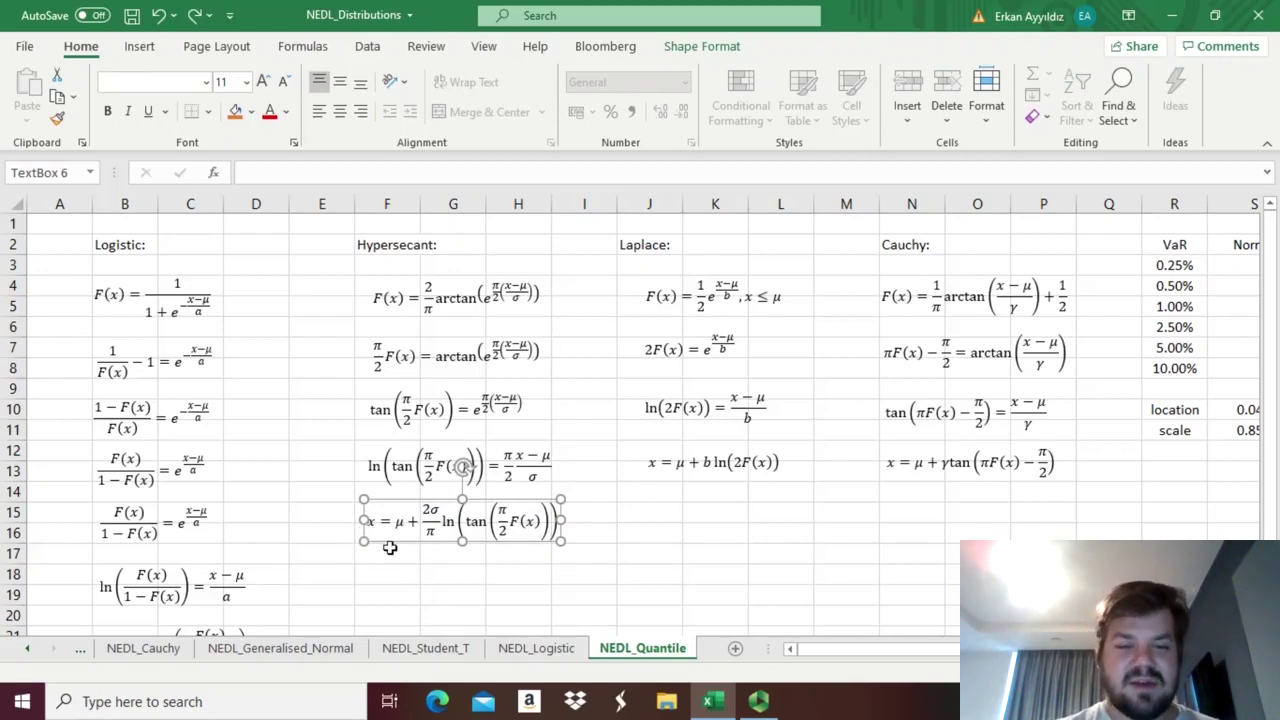
click(650, 548)
click(652, 520)
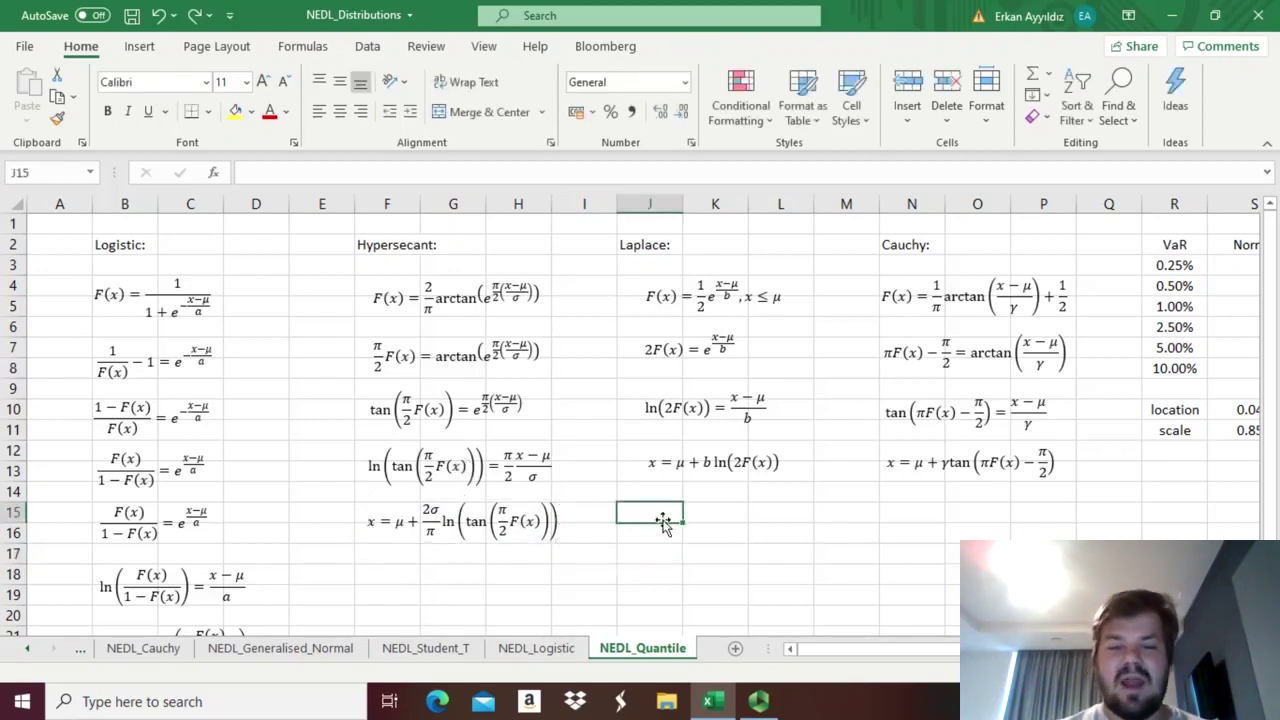
Step: Mark the ½e^((x−μ)/b) term and the x ≤ μ condition in the Laplace distribution function
click(644, 244)
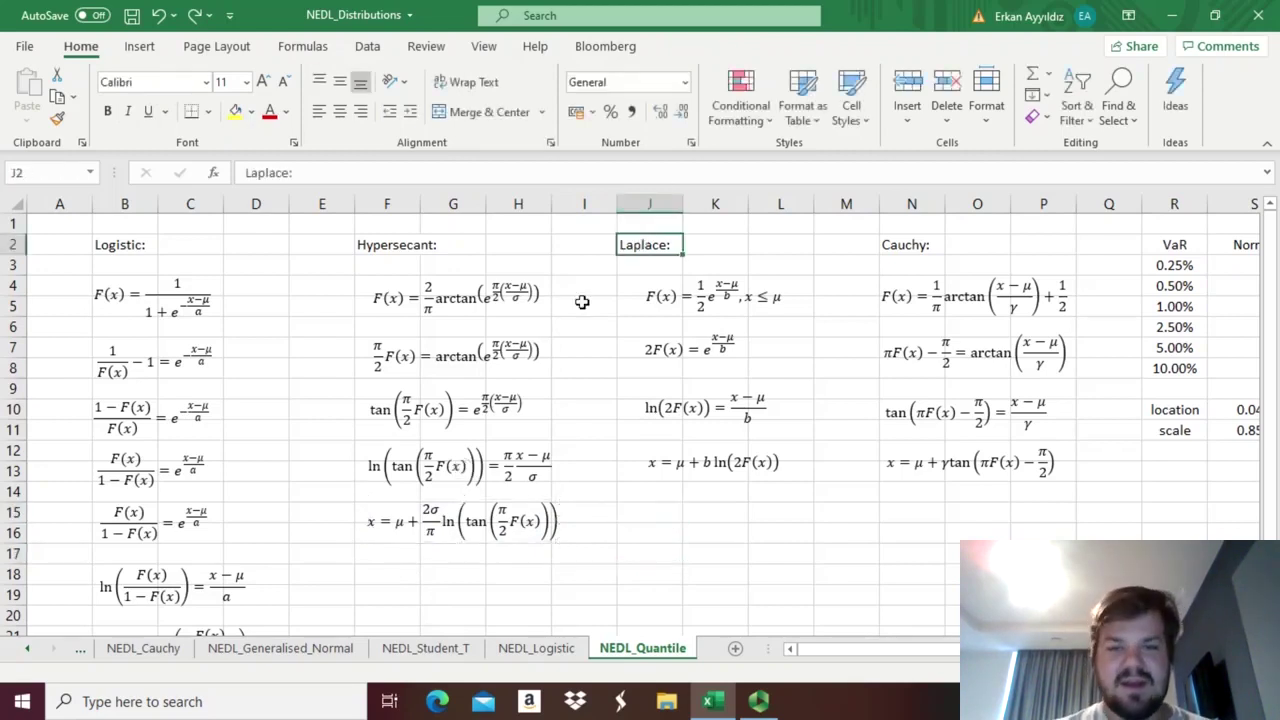
click(641, 267)
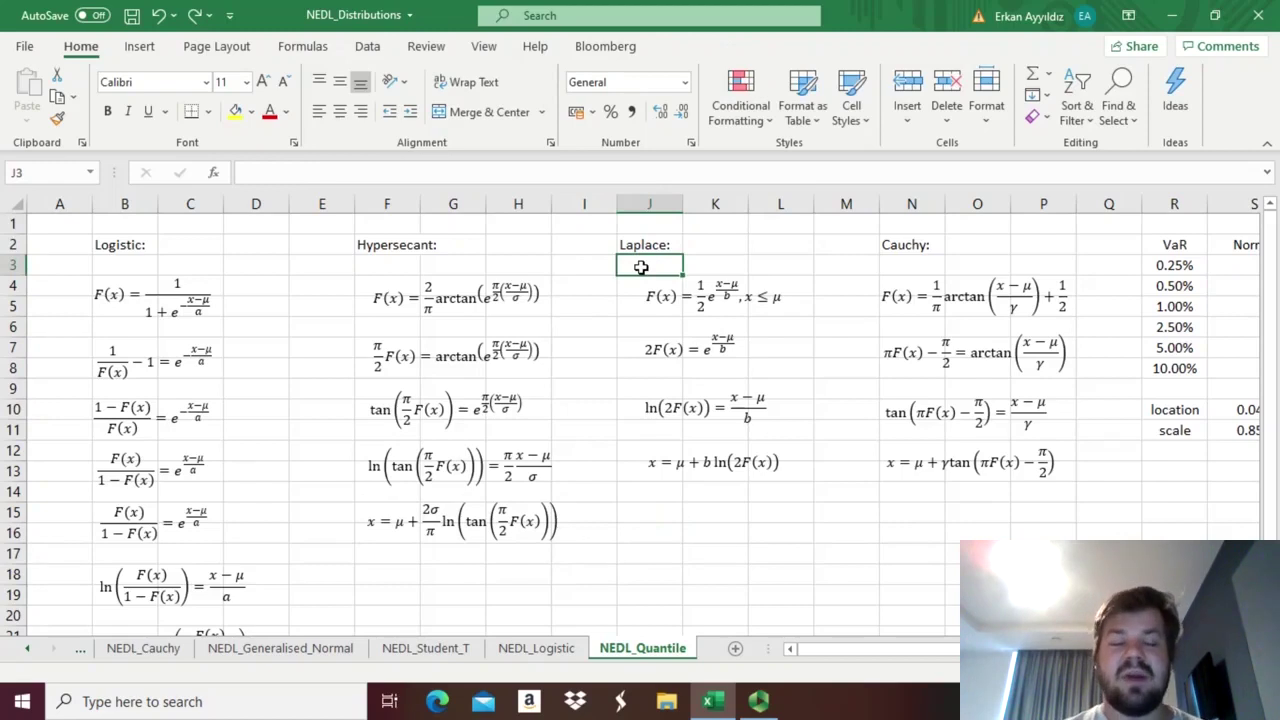
click(662, 290)
drag(698, 295, 738, 298)
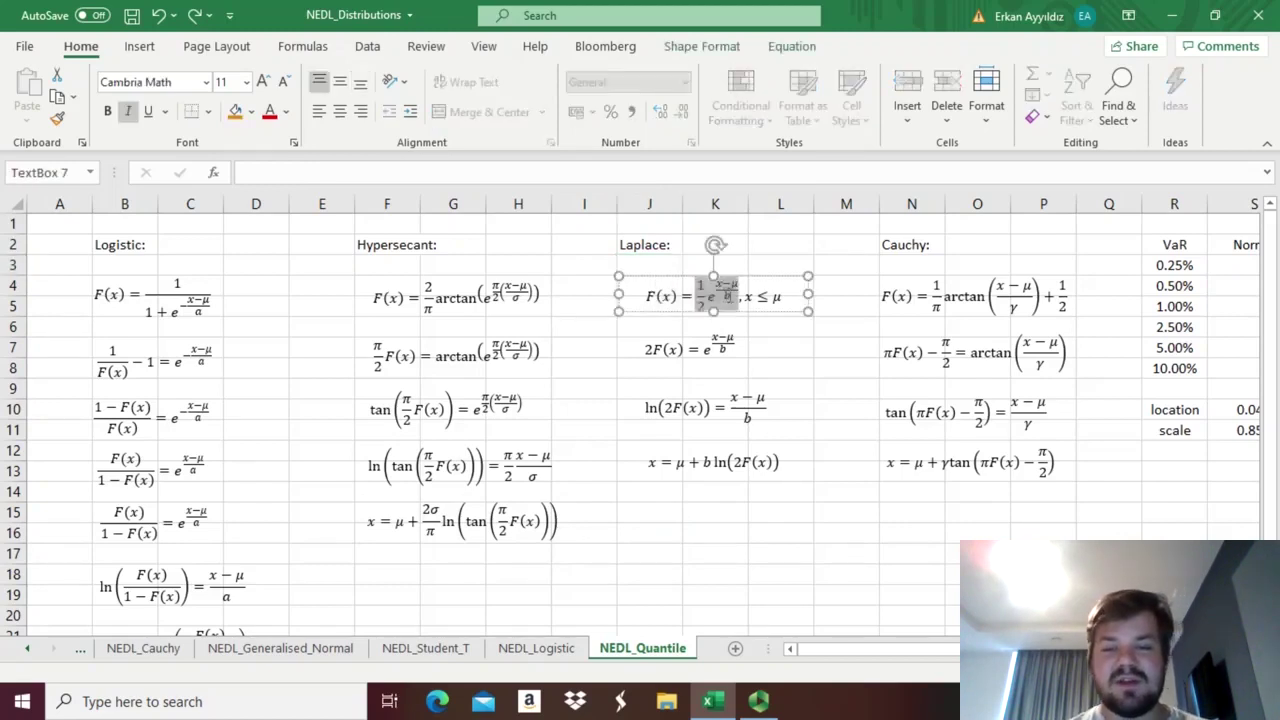
click(736, 300)
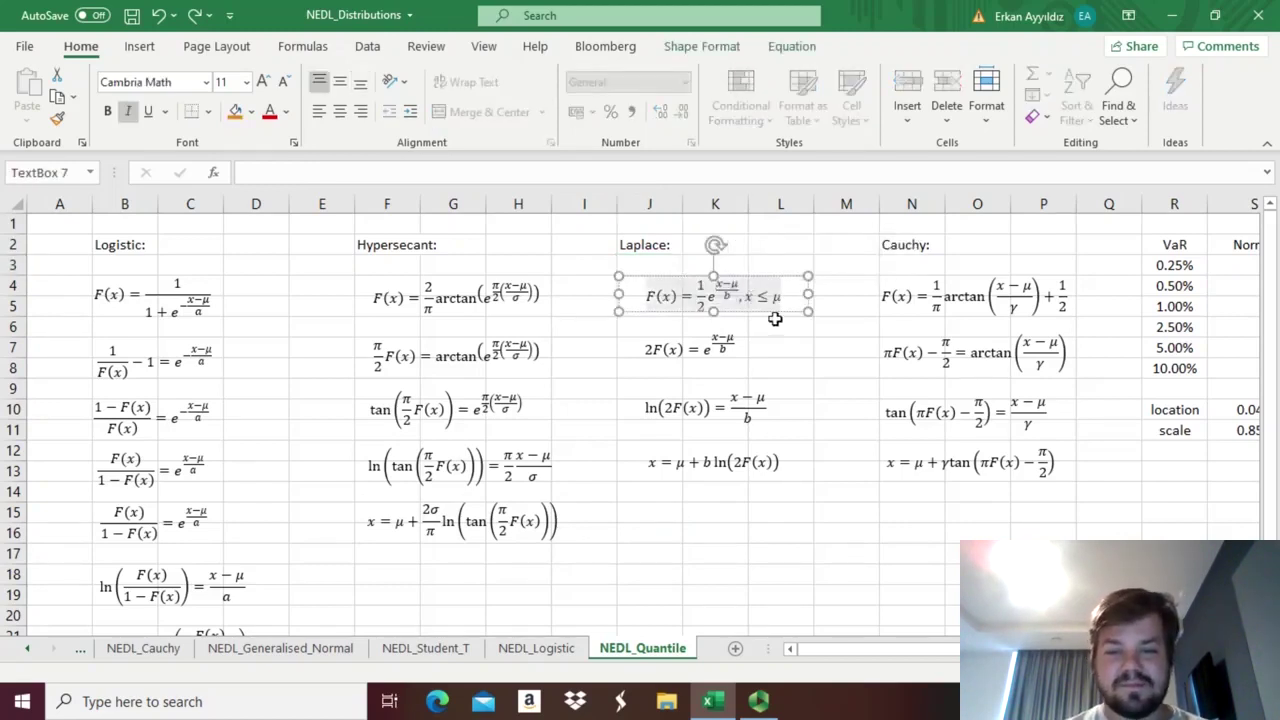
mouse_move(772, 297)
mouse_down()
mouse_move(772, 331)
mouse_move(781, 305)
mouse_up()
click(772, 334)
click(780, 297)
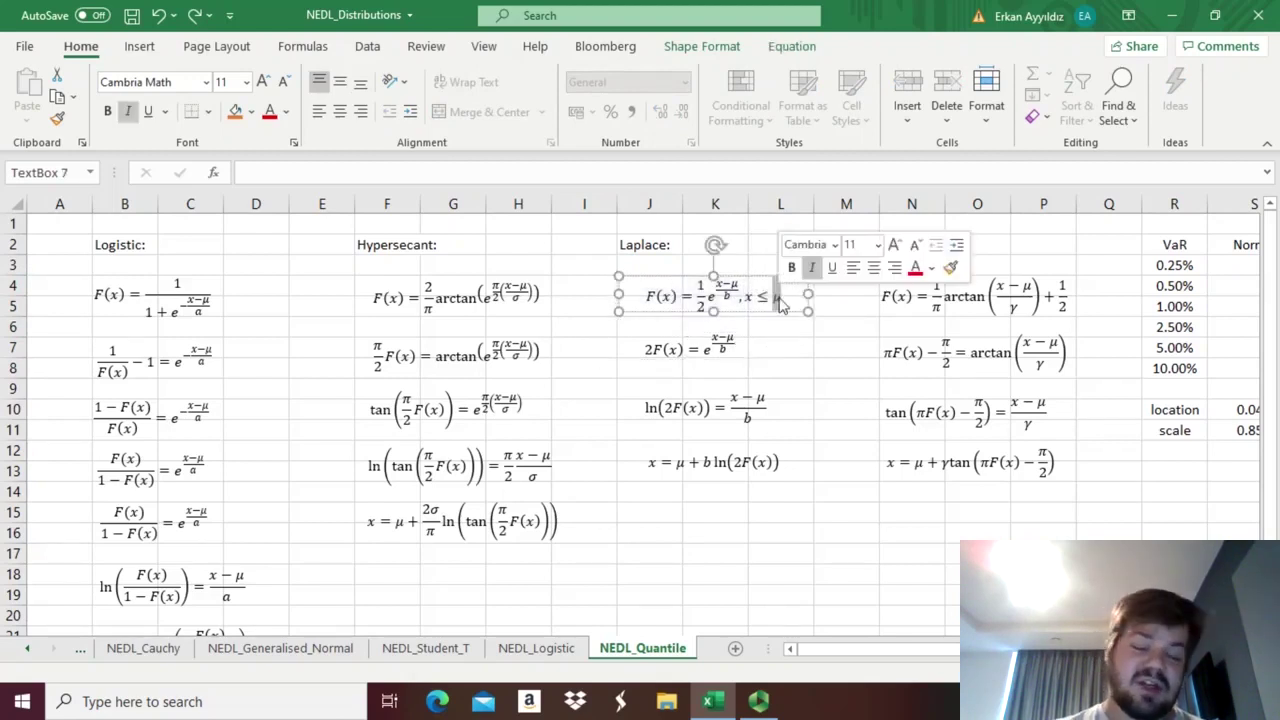
click(746, 296)
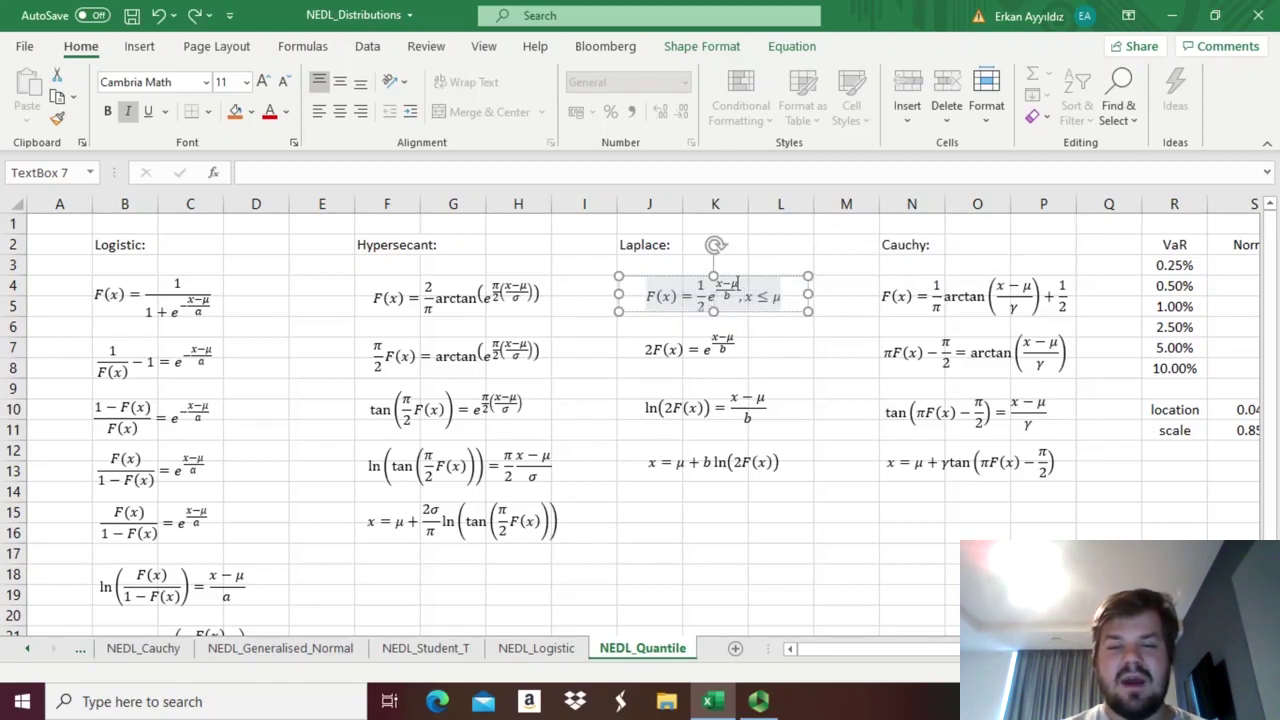
Step: Delete and restore the comma before x ≤ μ, then mark μ and F(x) = ½e^((x−μ)/b)
key(BackSpace)
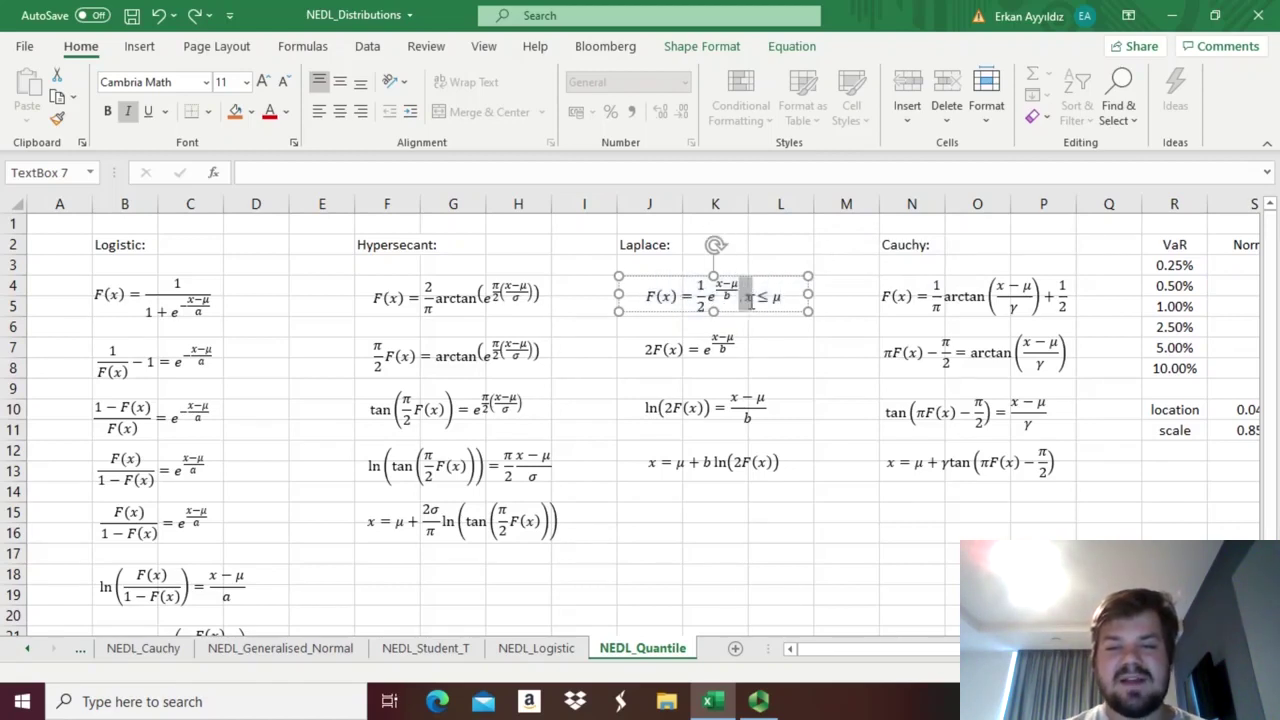
key(ctrl+z)
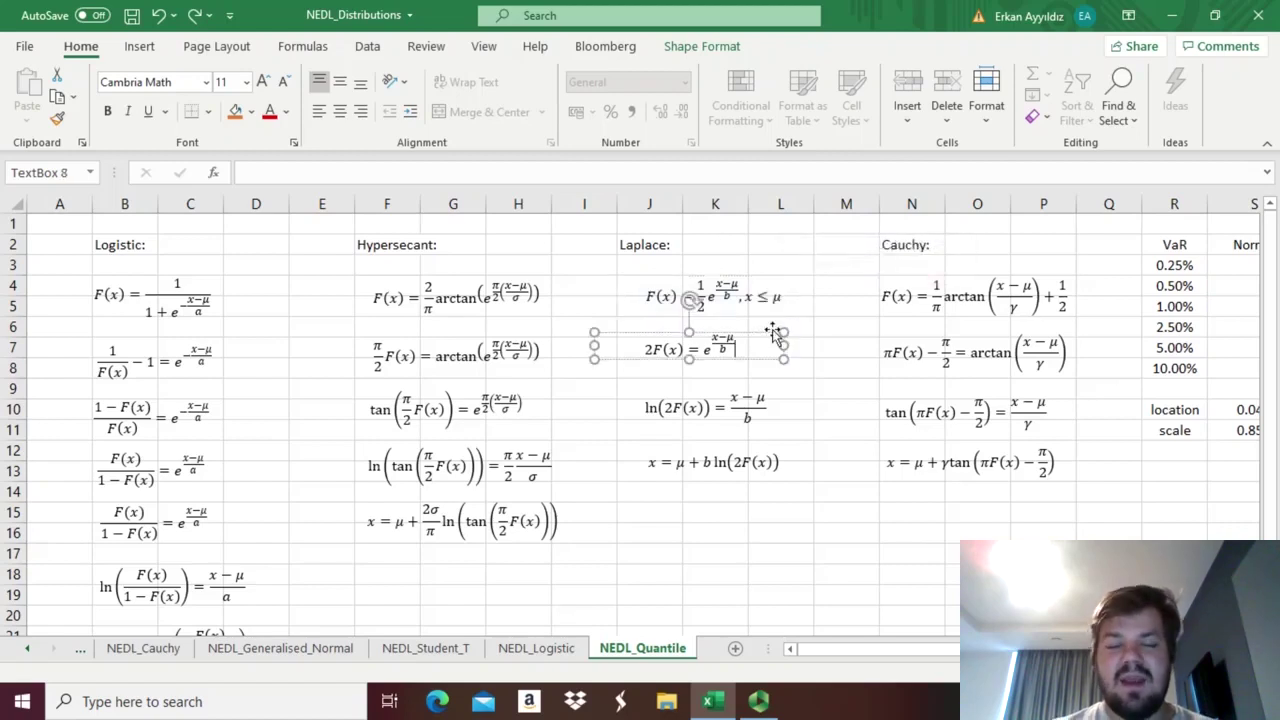
click(762, 327)
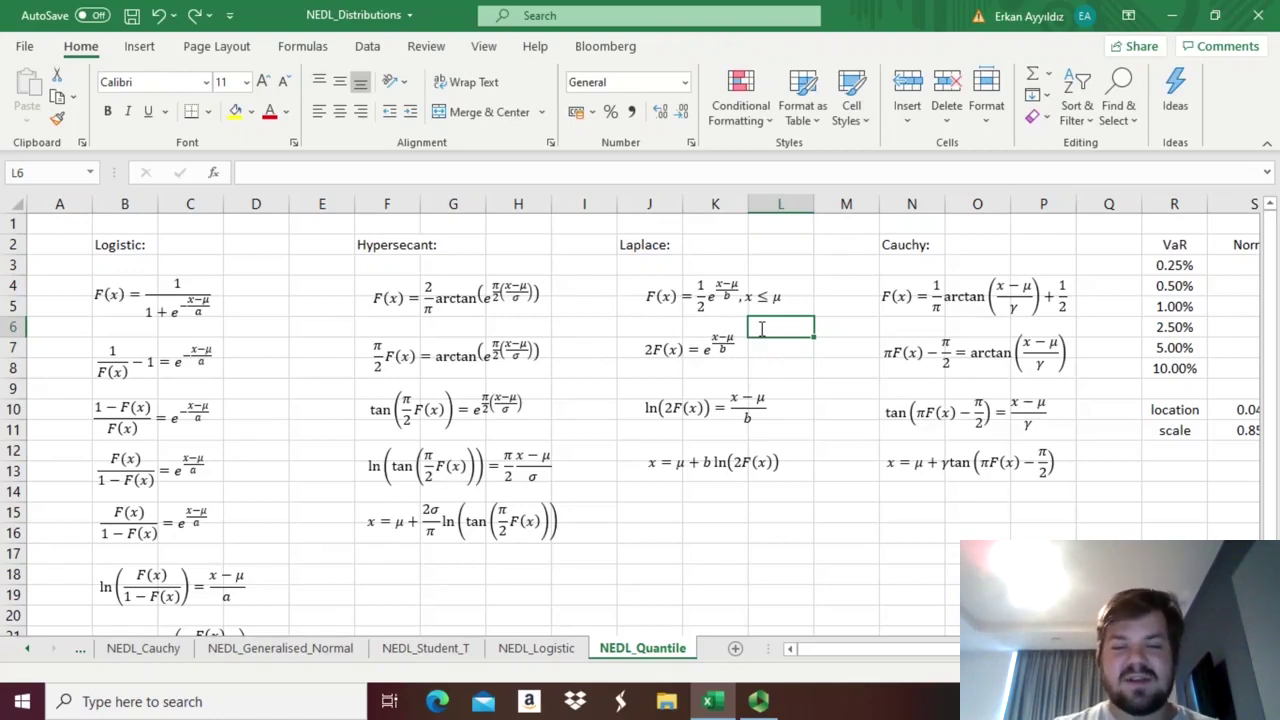
click(749, 296)
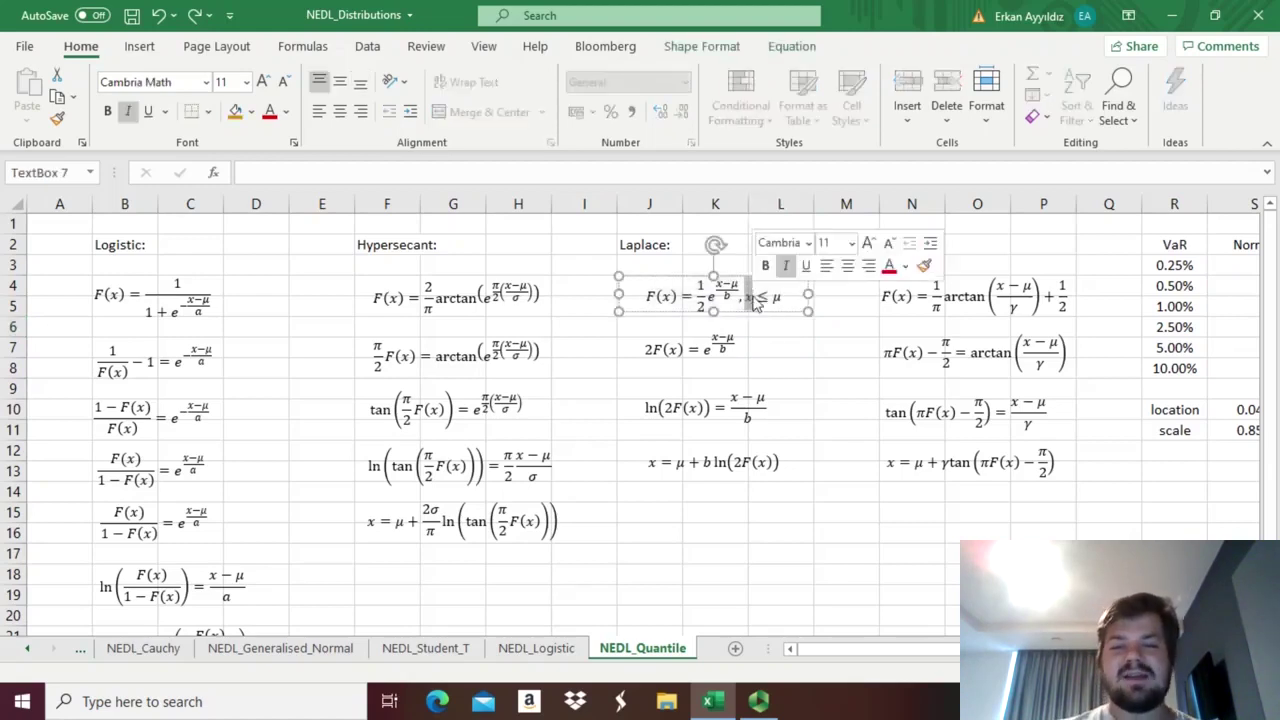
double_click(776, 296)
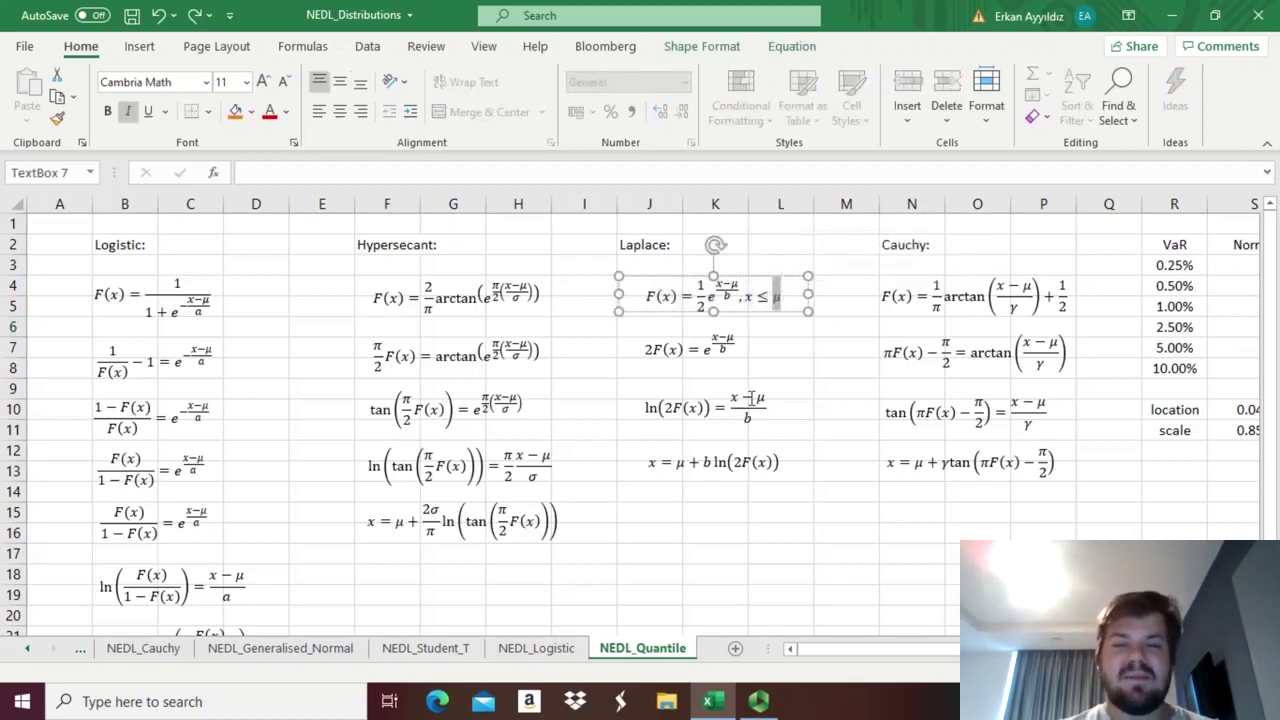
click(768, 326)
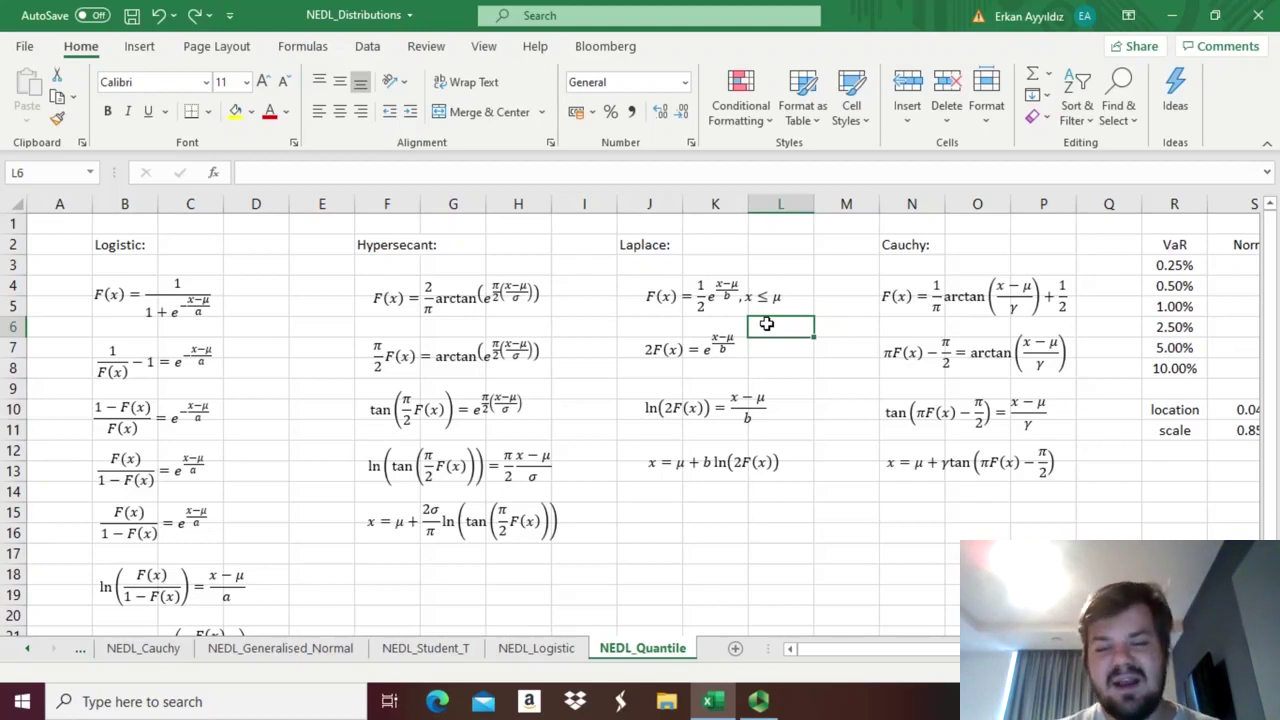
click(652, 296)
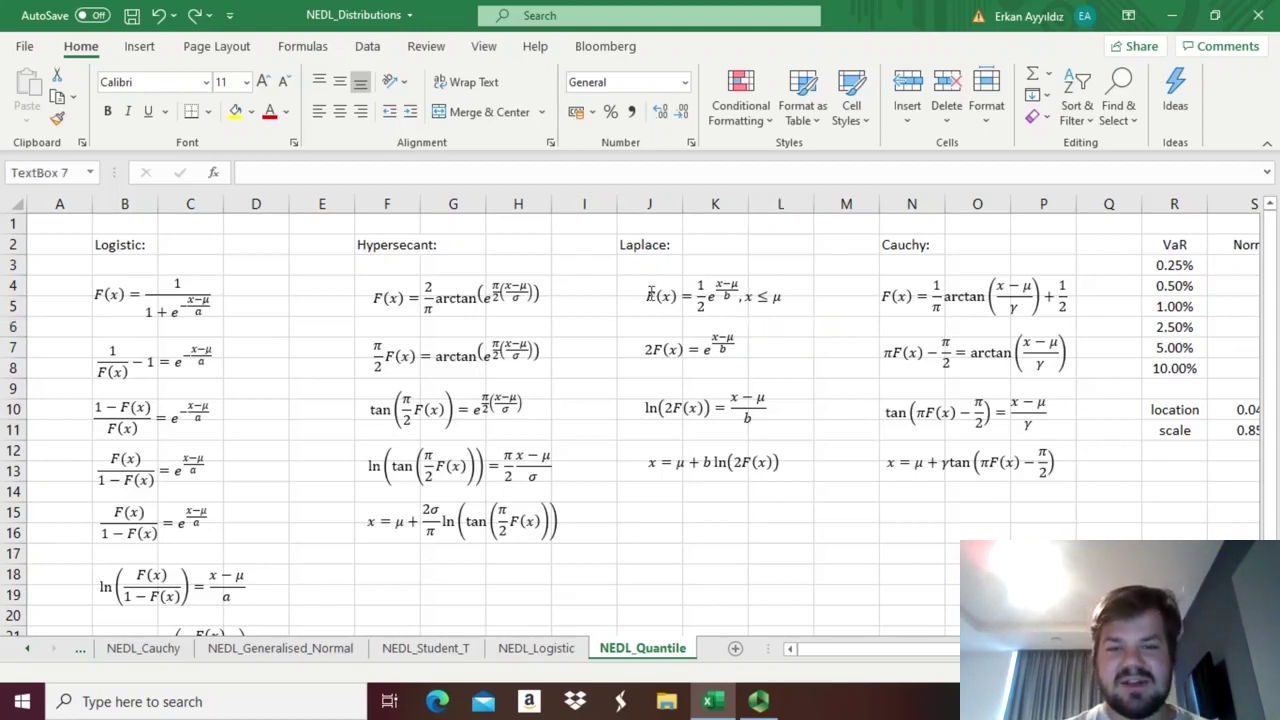
drag(648, 296, 741, 305)
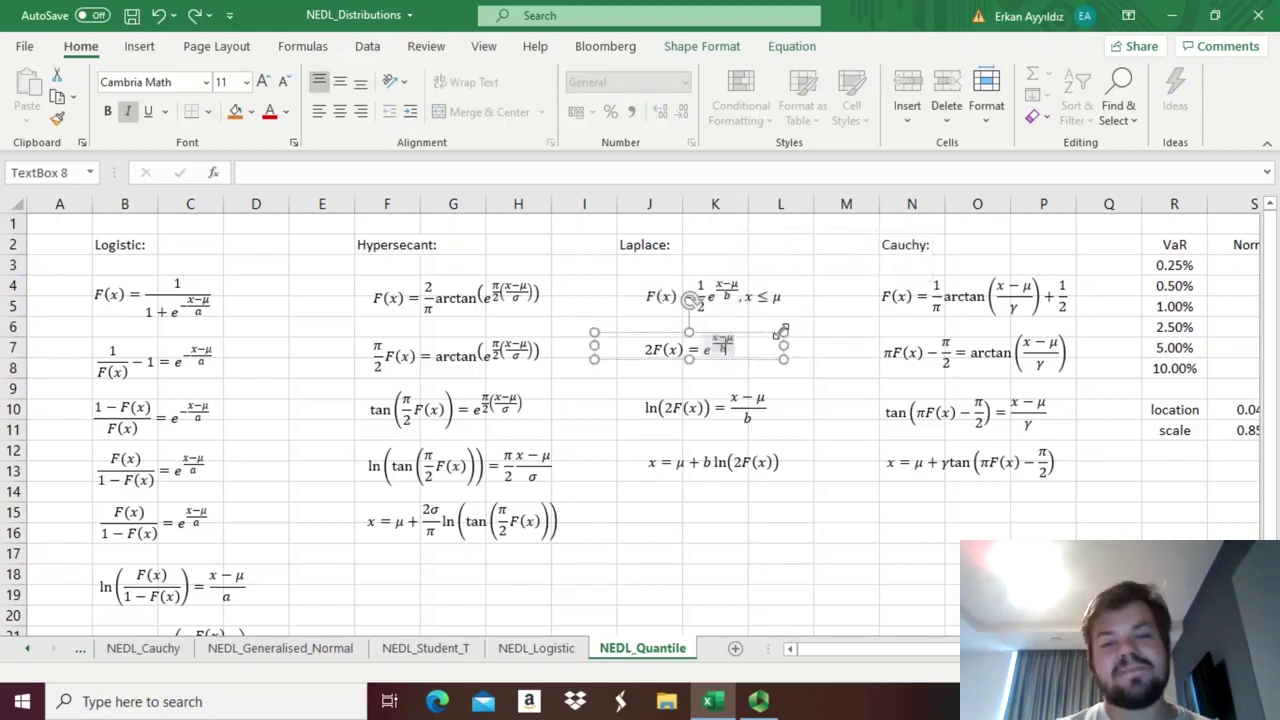
click(784, 321)
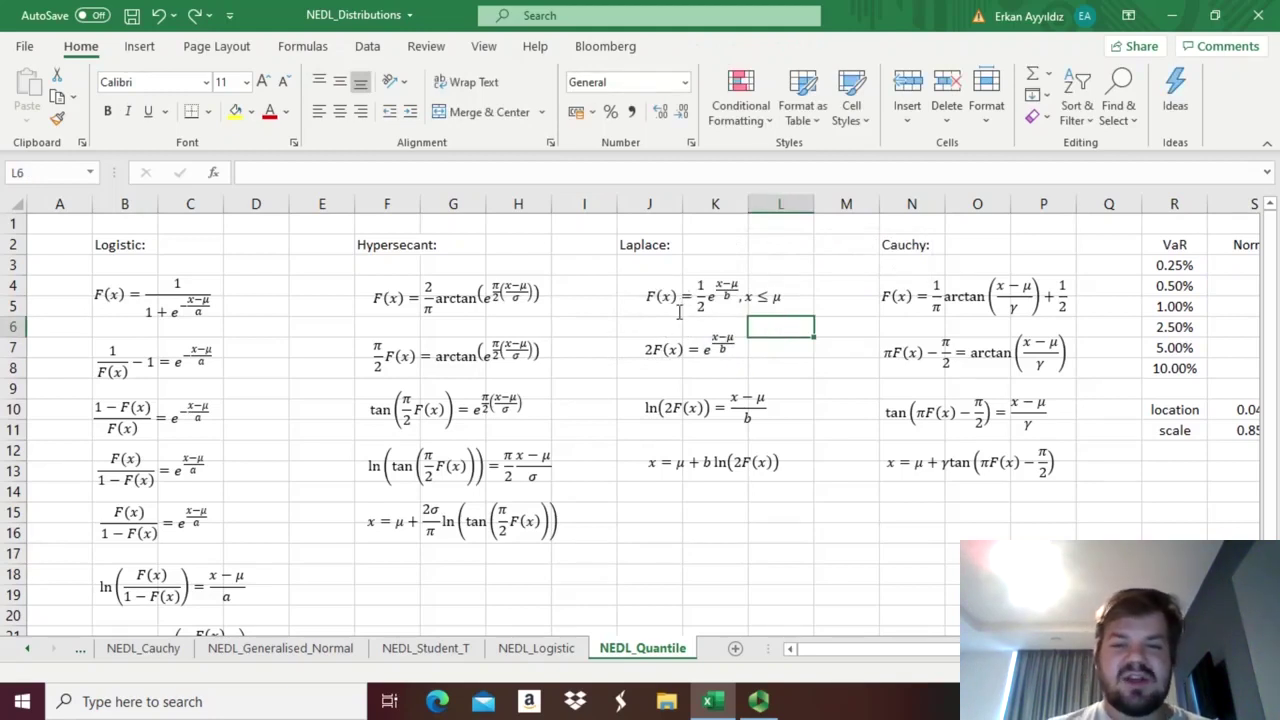
Step: Mark the 2F(x) side and the exponential term of the 2F(x) = e^((x−μ)/b) equation
click(651, 350)
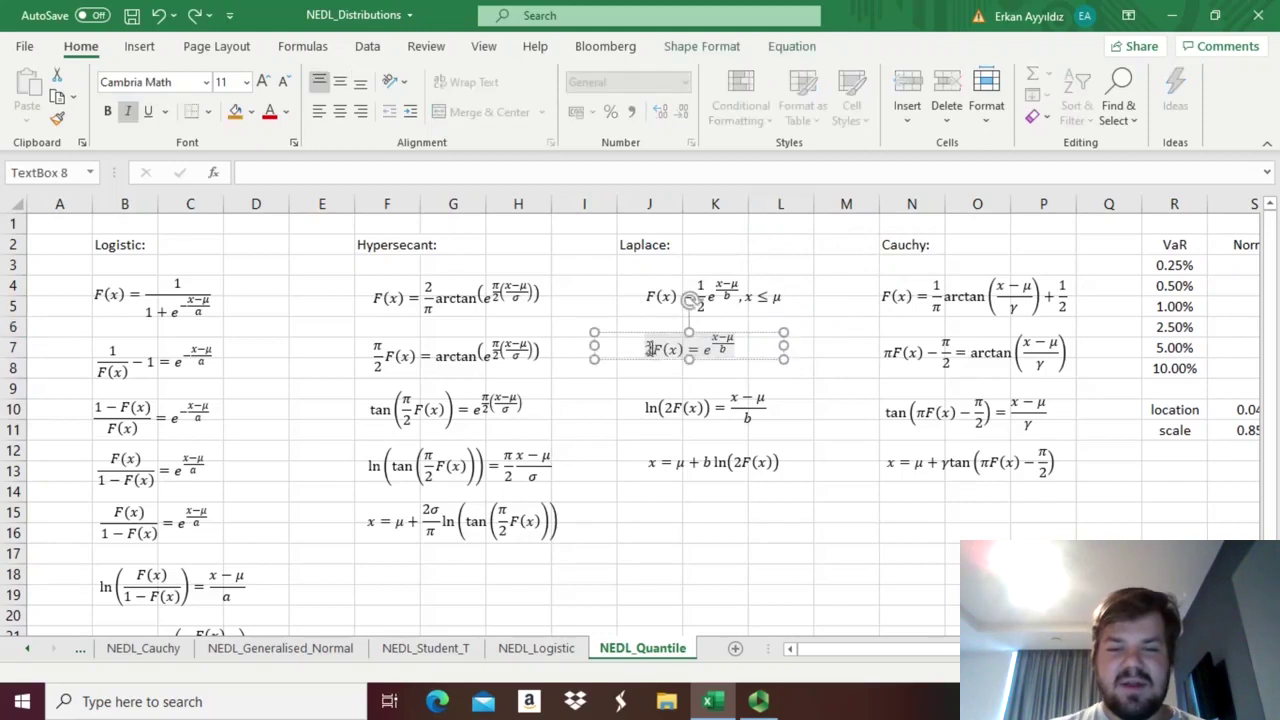
drag(651, 350, 740, 350)
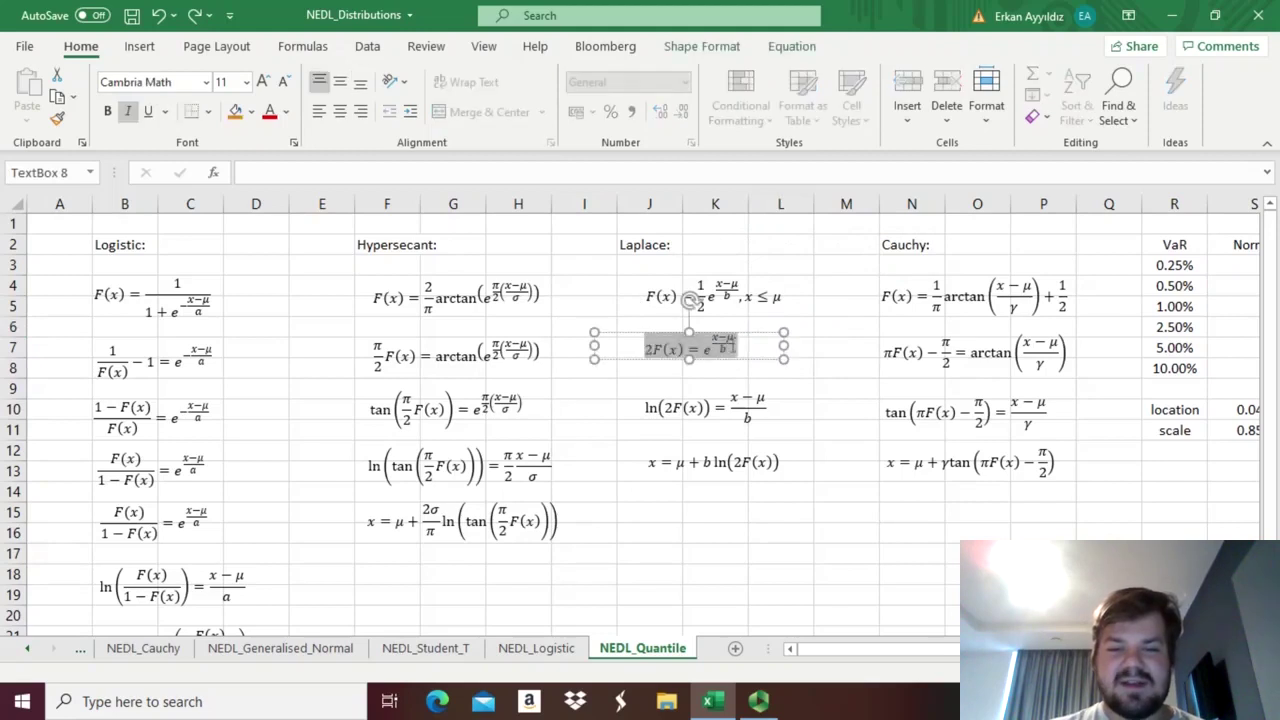
click(761, 373)
click(709, 350)
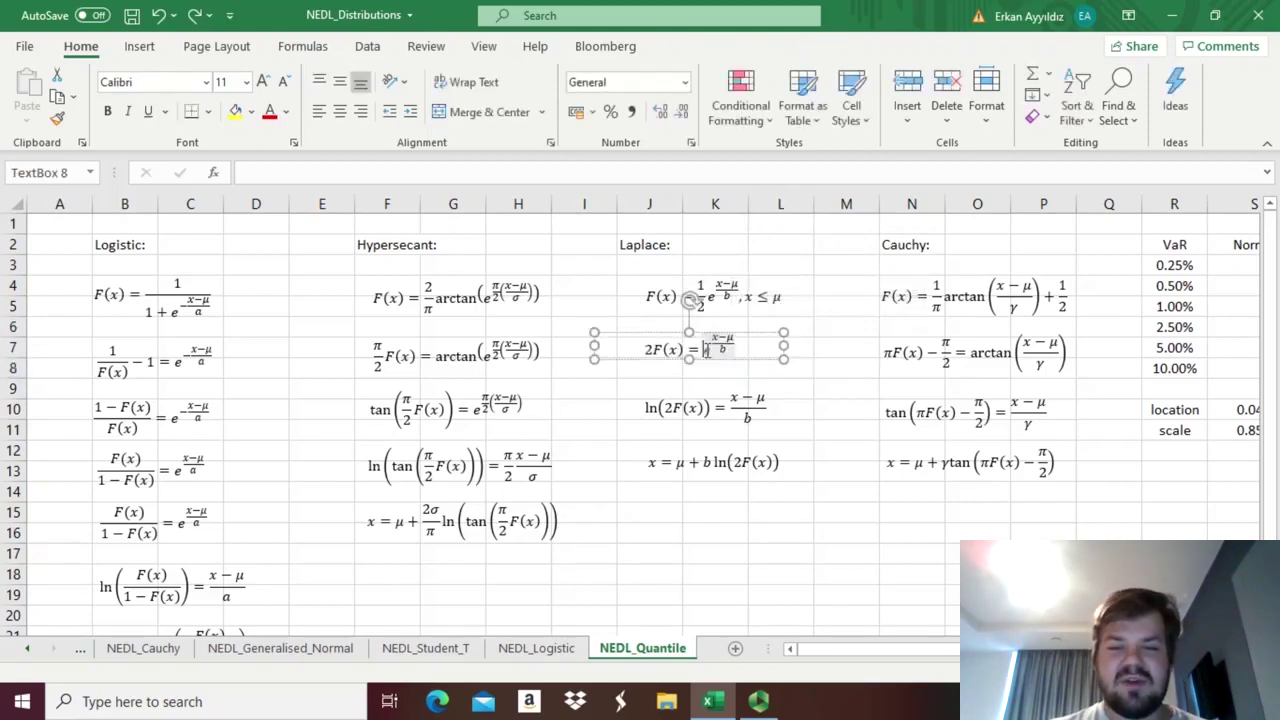
drag(709, 350, 786, 366)
click(786, 366)
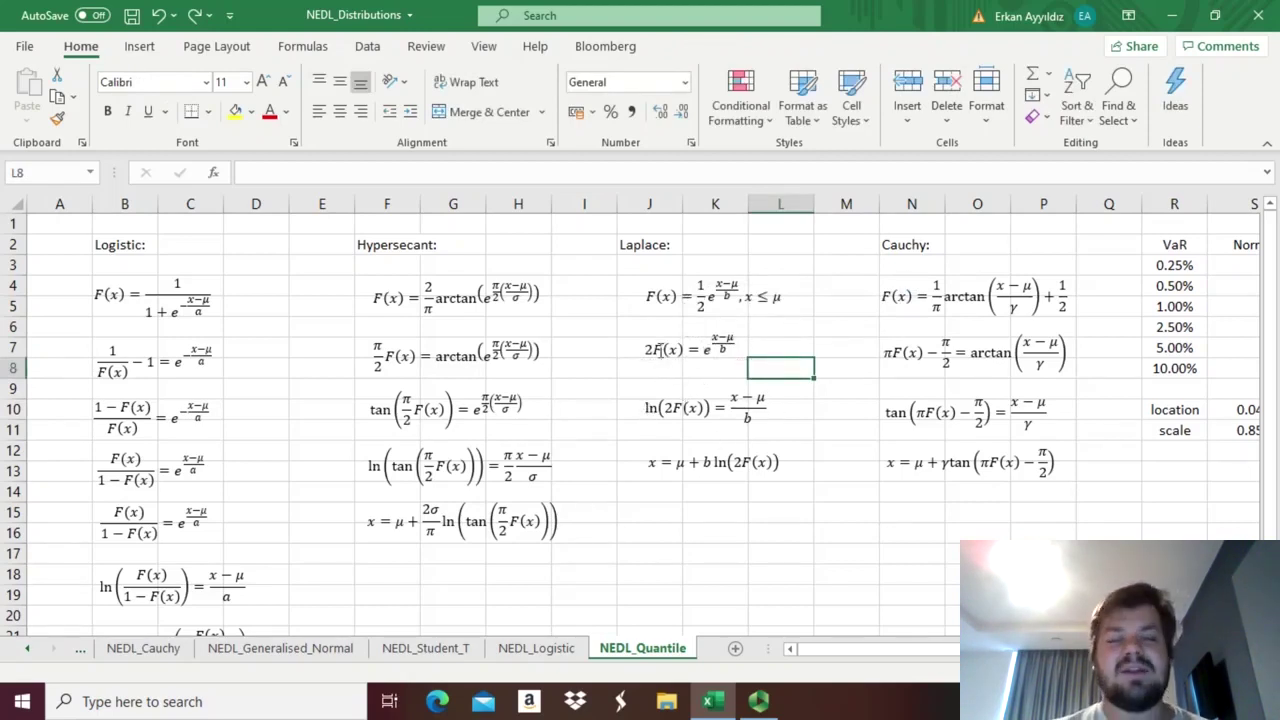
drag(646, 349, 684, 350)
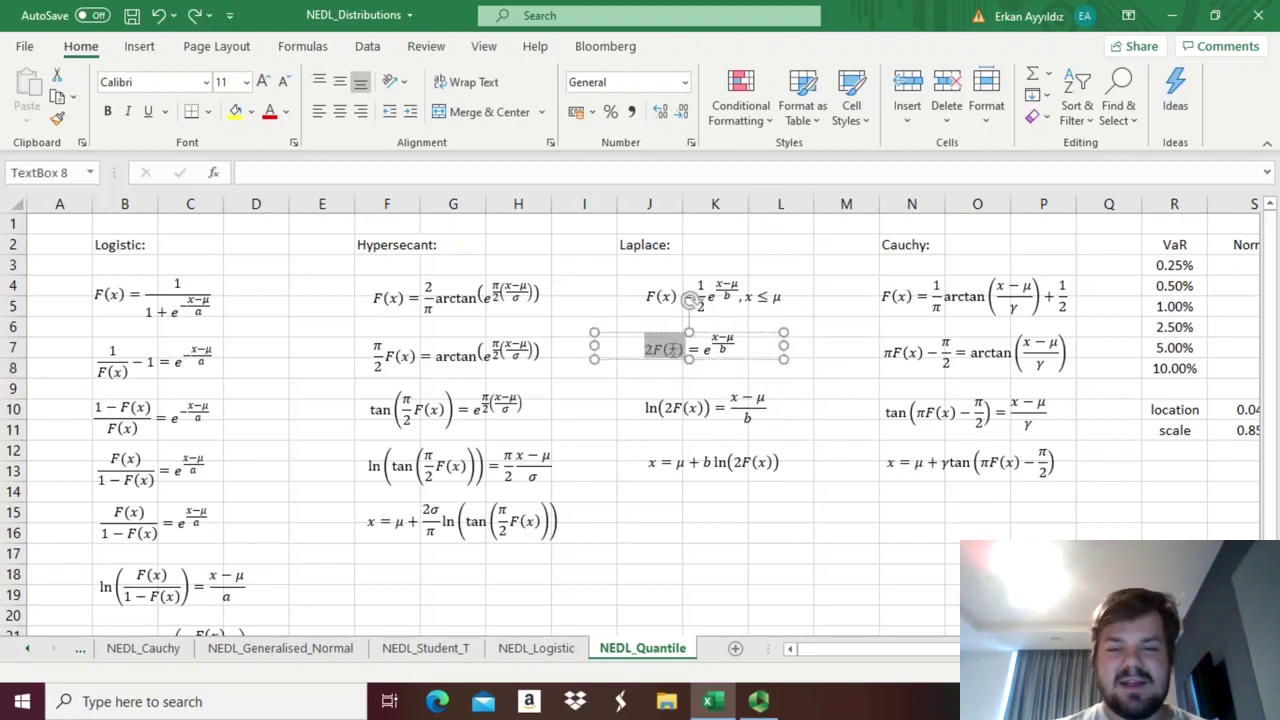
click(660, 376)
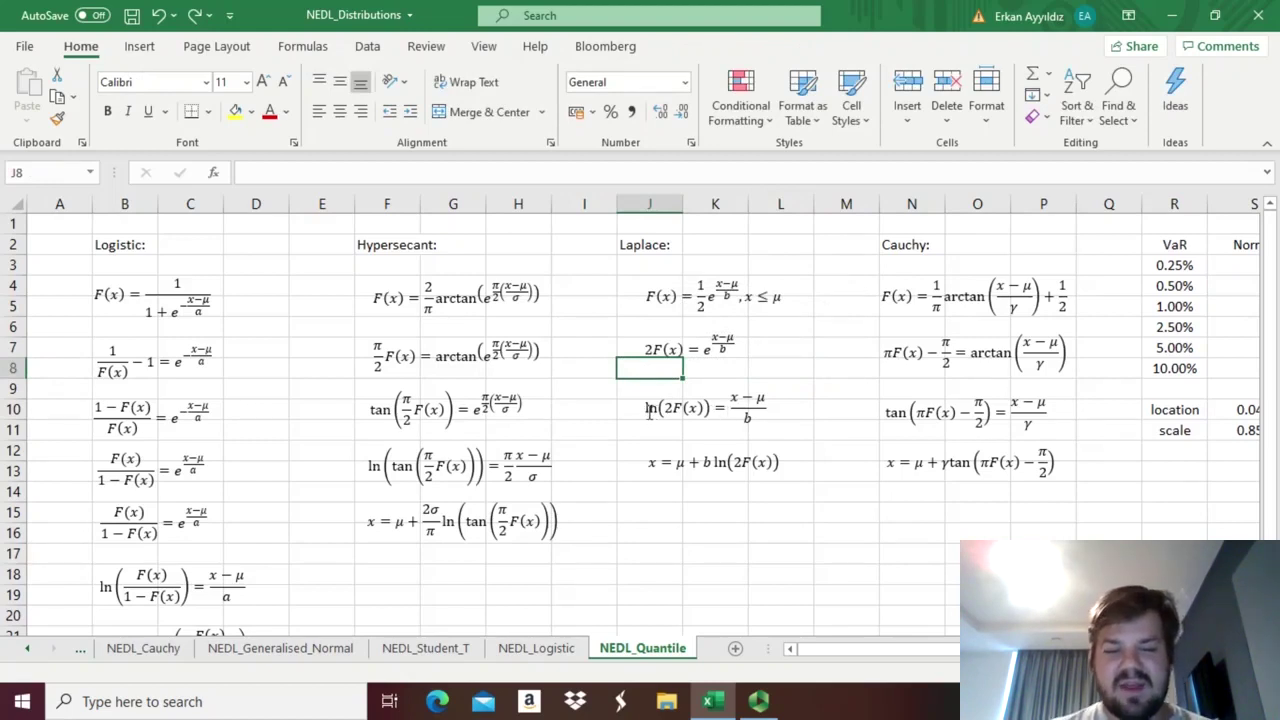
Step: Mark 2F(x) in the ln(2F(x)) step and the b ln(2F(x)) term of the Laplace quantile
click(649, 410)
drag(663, 410, 752, 404)
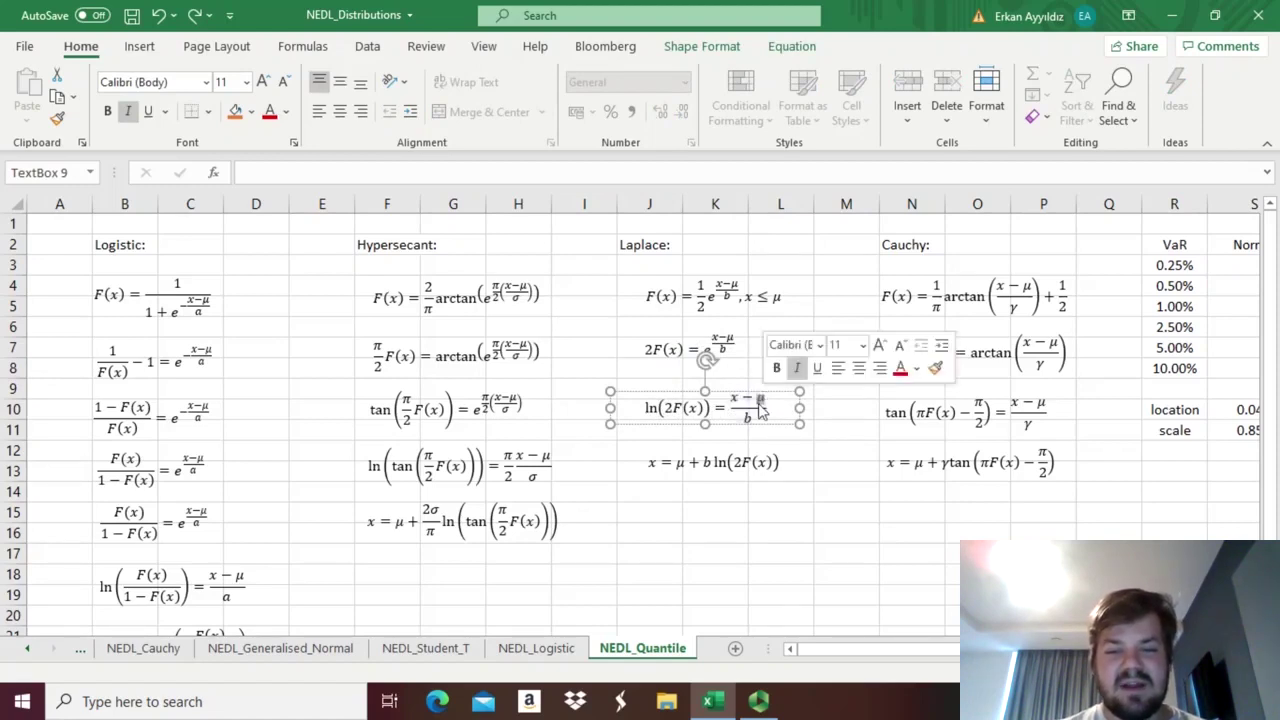
click(746, 418)
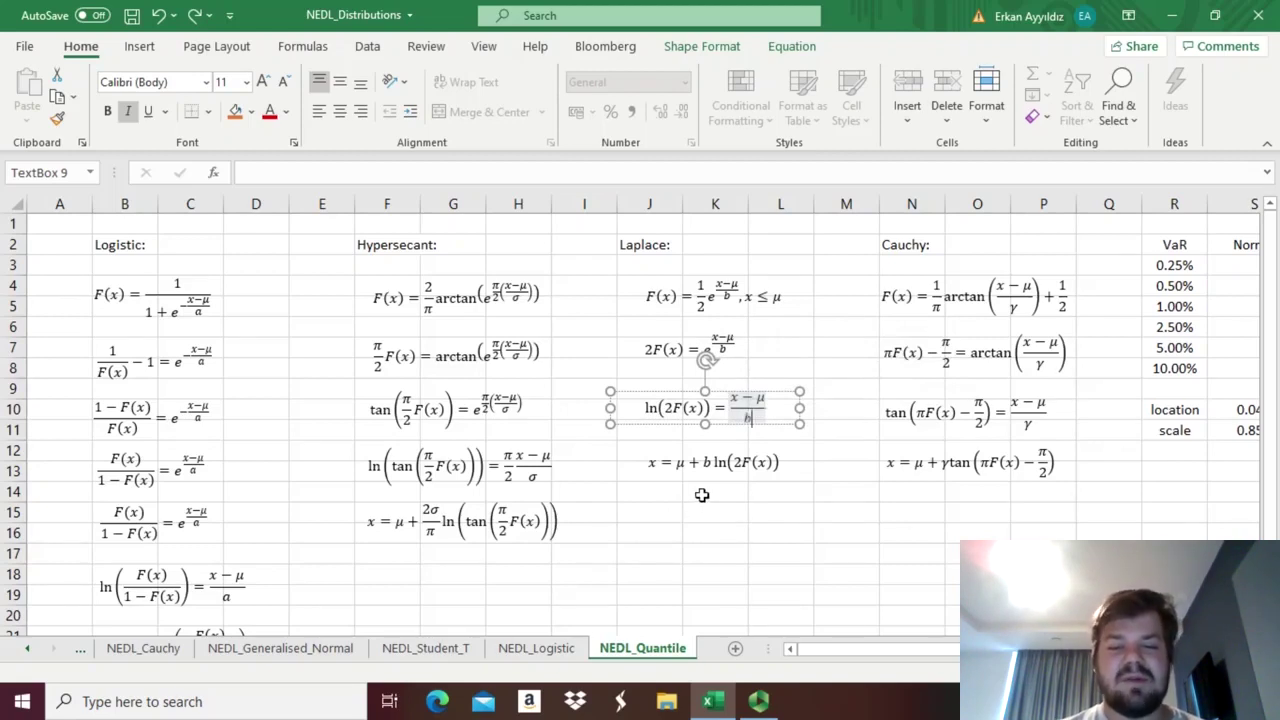
click(649, 462)
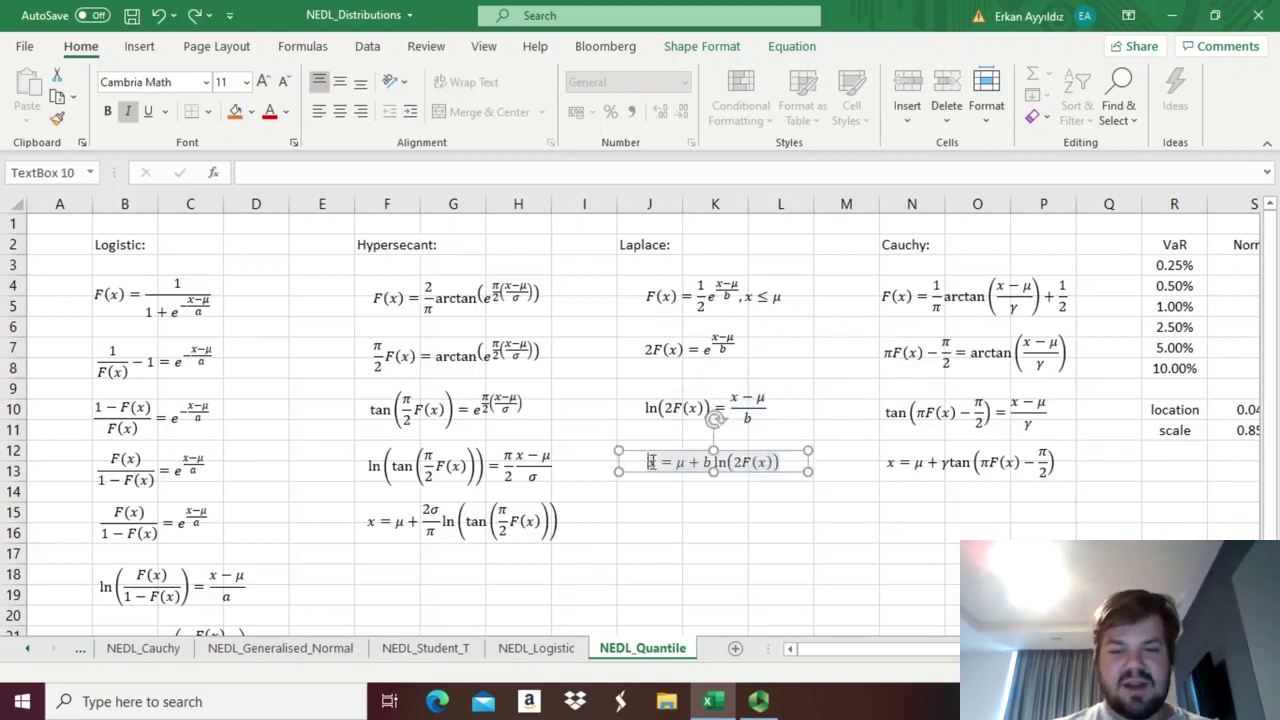
click(652, 462)
click(684, 462)
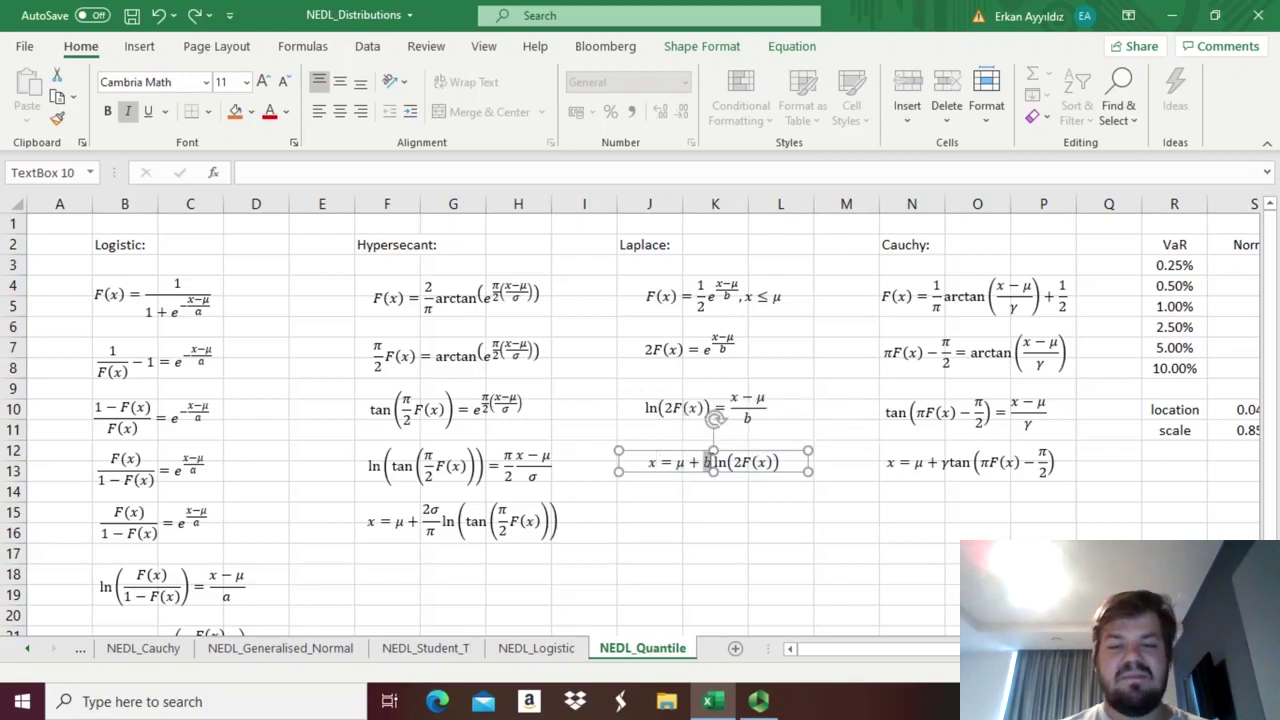
click(709, 462)
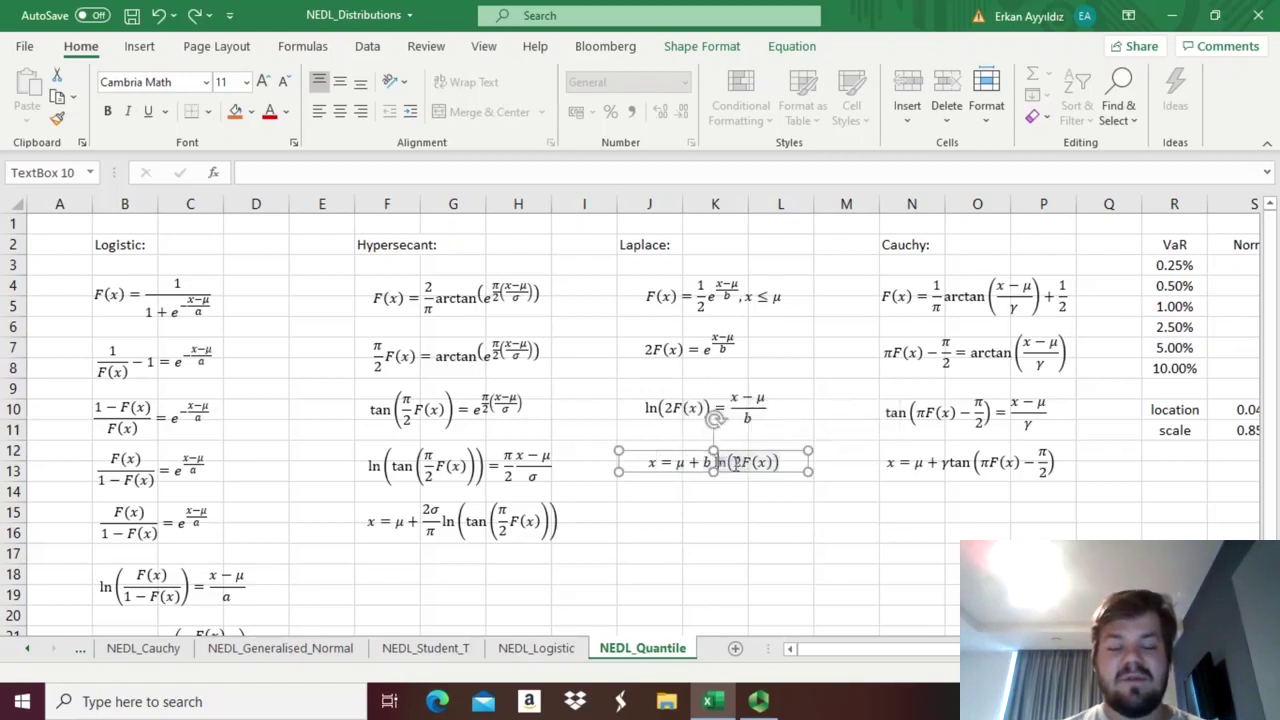
drag(735, 462, 777, 462)
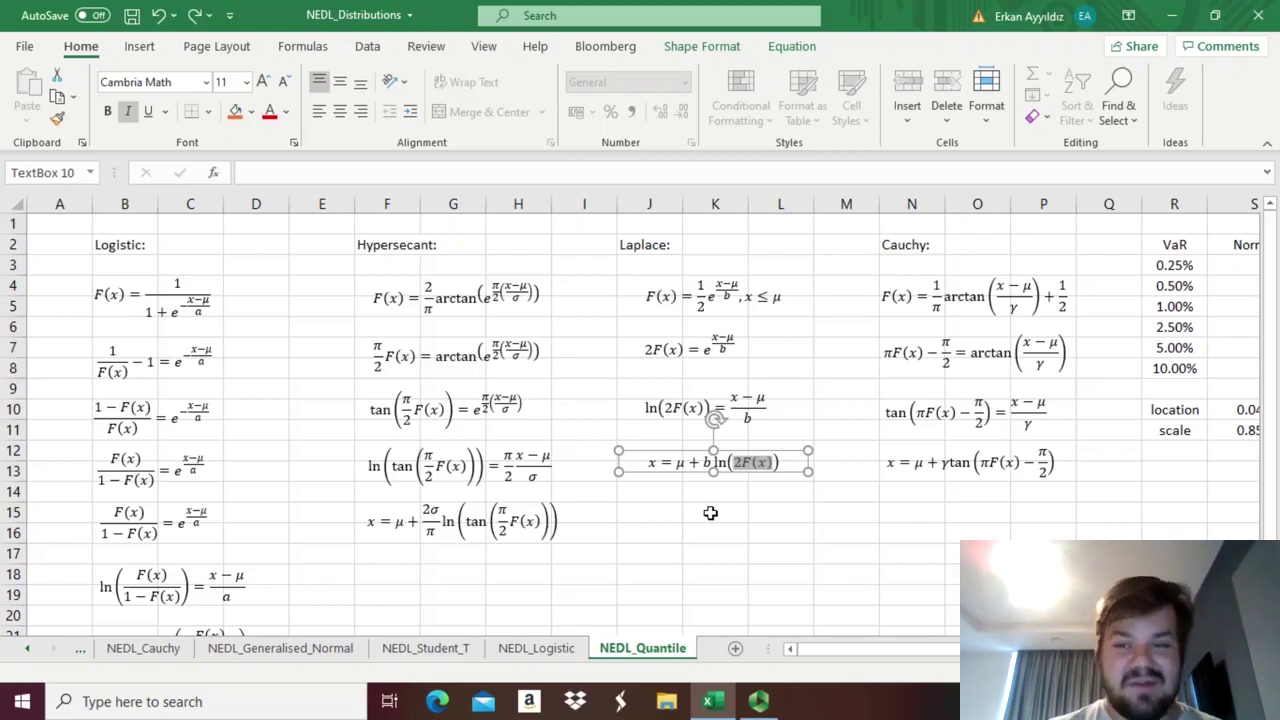
Step: Highlight the plus sign, the arctan((x−μ)/γ) part and πF(x) in the Cauchy equations
click(841, 397)
key(Right)
key(Right)
key(Right)
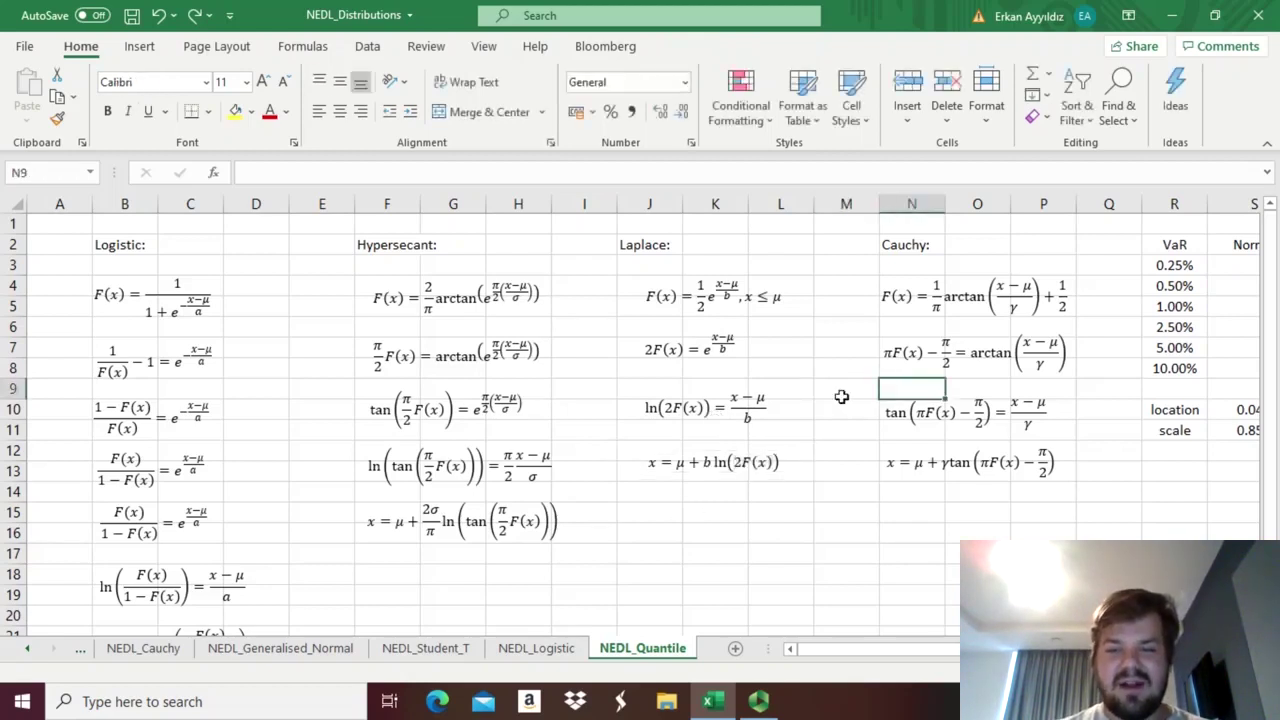
key(Right)
key(Right)
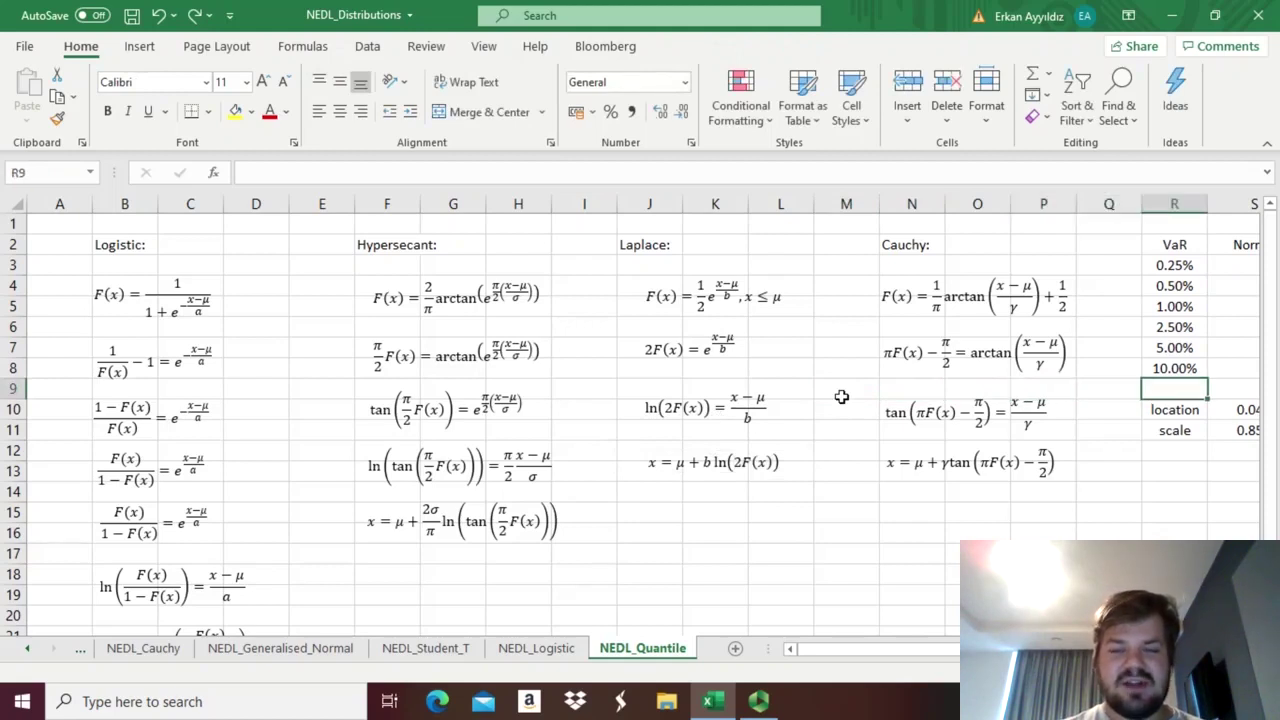
click(863, 314)
click(911, 307)
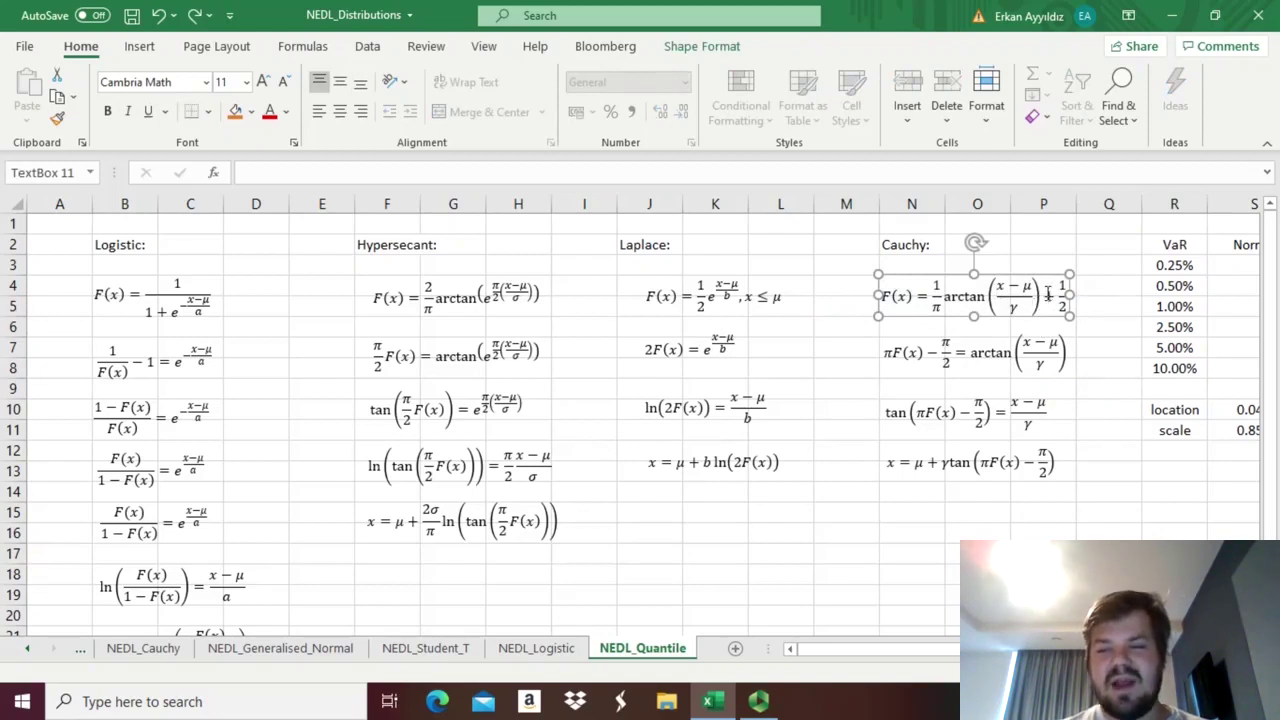
double_click(1047, 295)
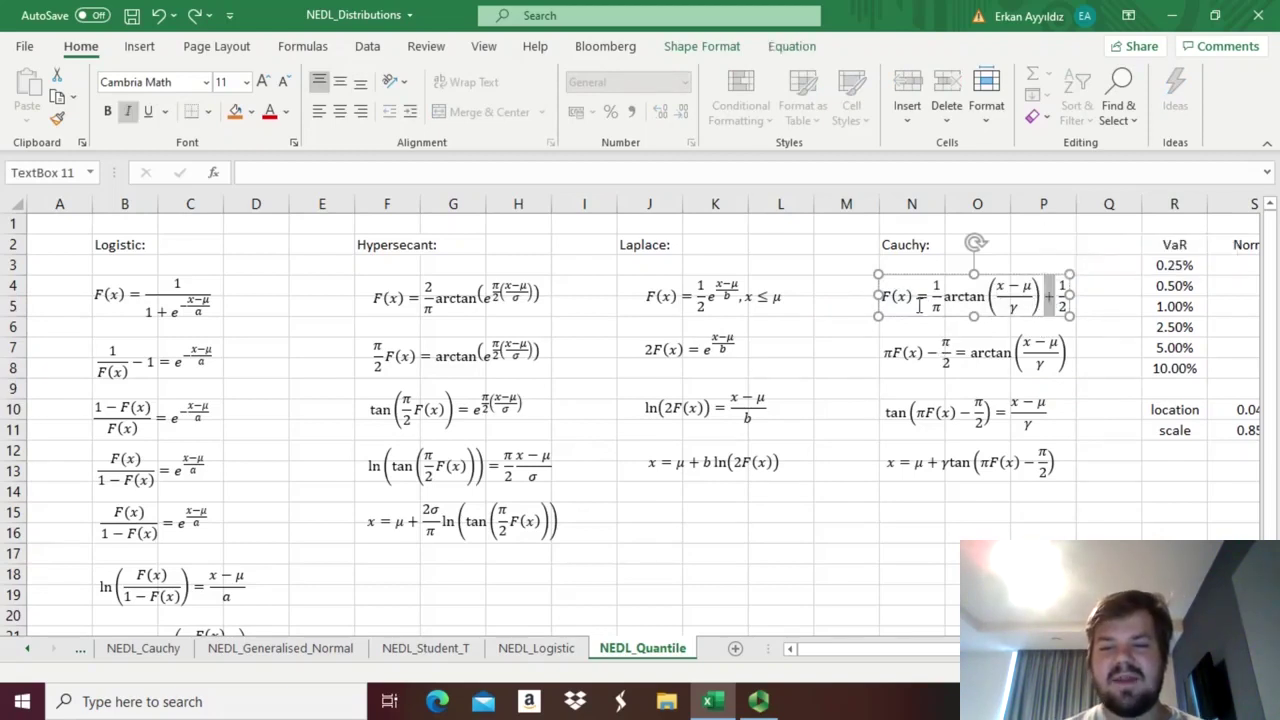
click(943, 344)
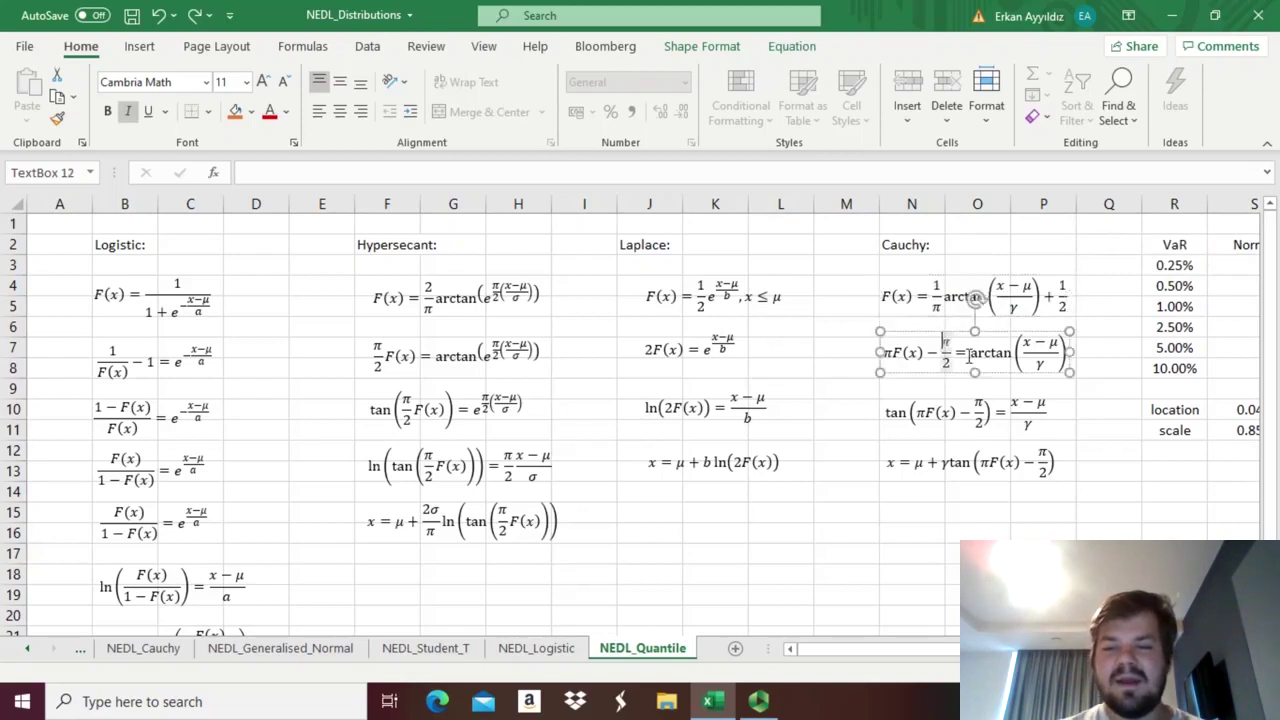
drag(968, 353, 998, 354)
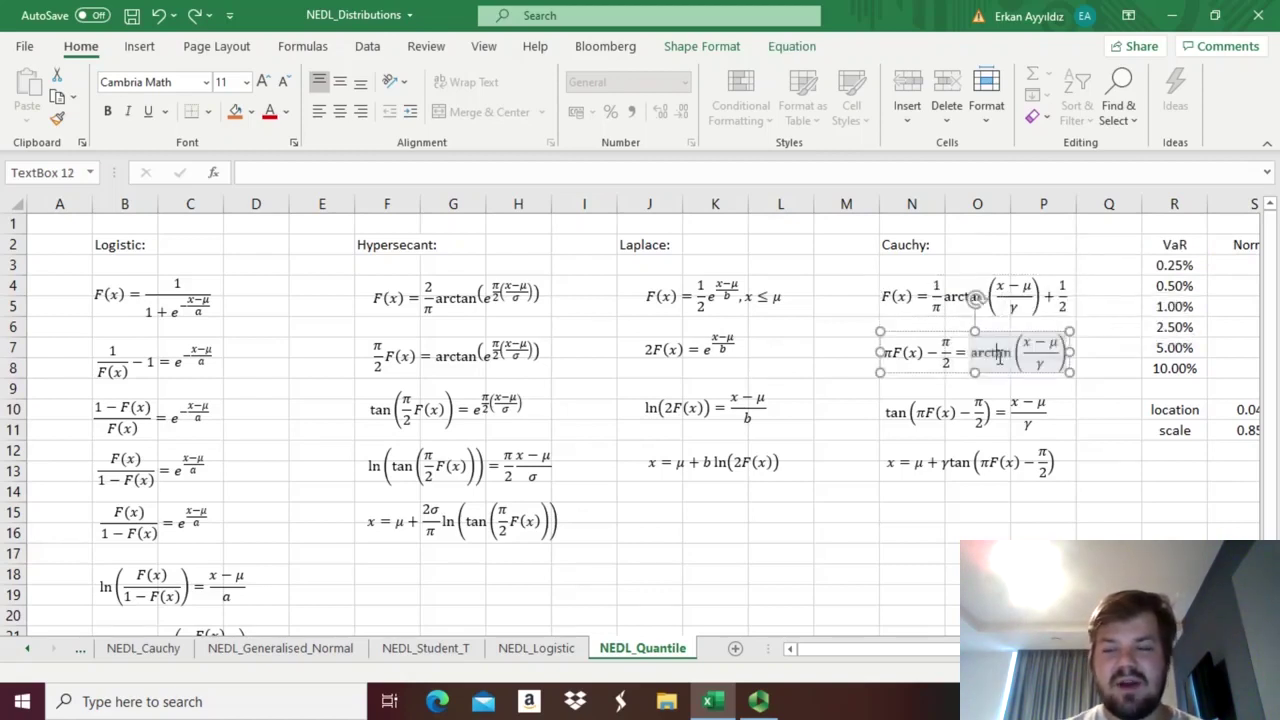
drag(886, 354, 958, 345)
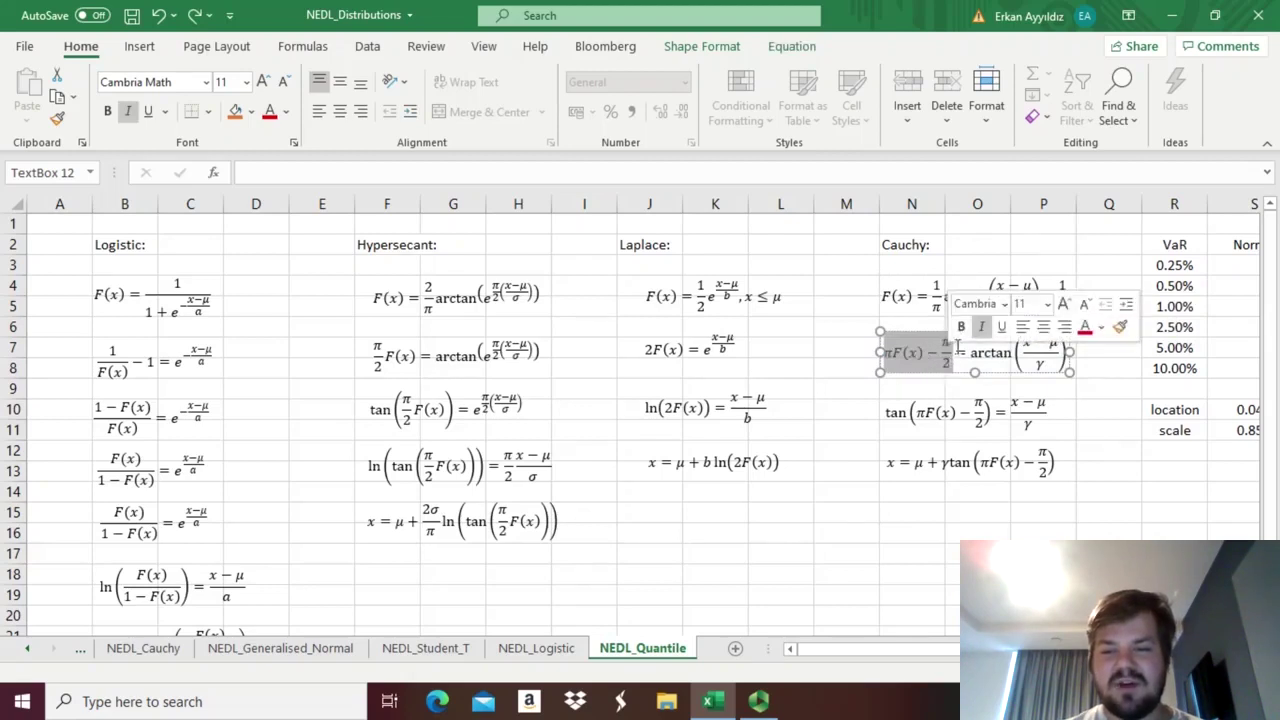
click(850, 365)
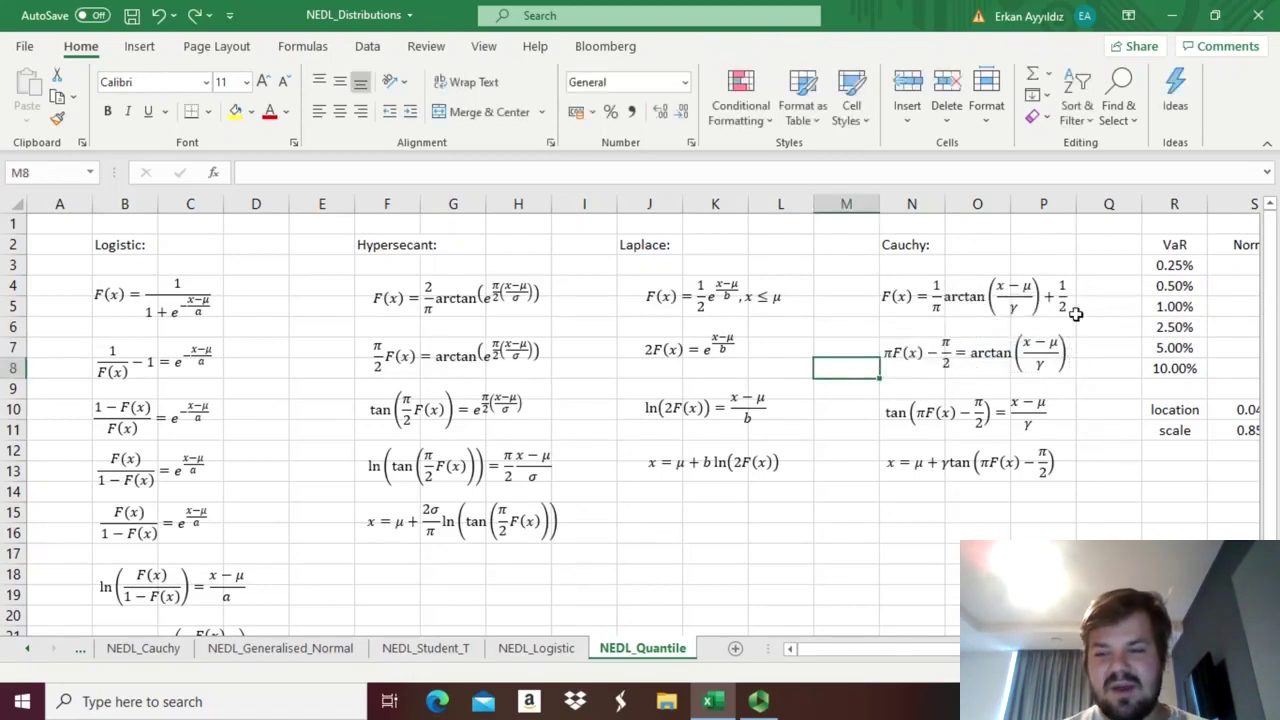
Step: Highlight arctan in the second Cauchy step and the (x−μ)/γ fraction in the third
click(401, 252)
click(898, 385)
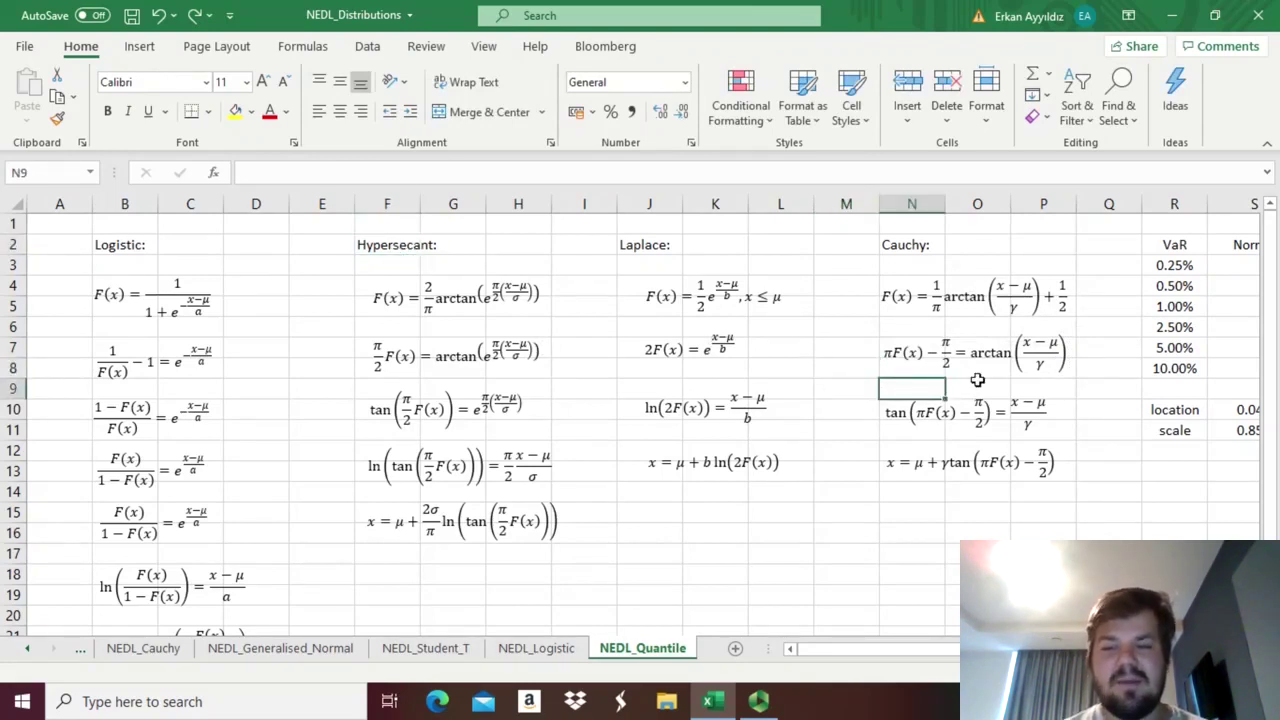
drag(974, 355, 1013, 366)
click(1080, 409)
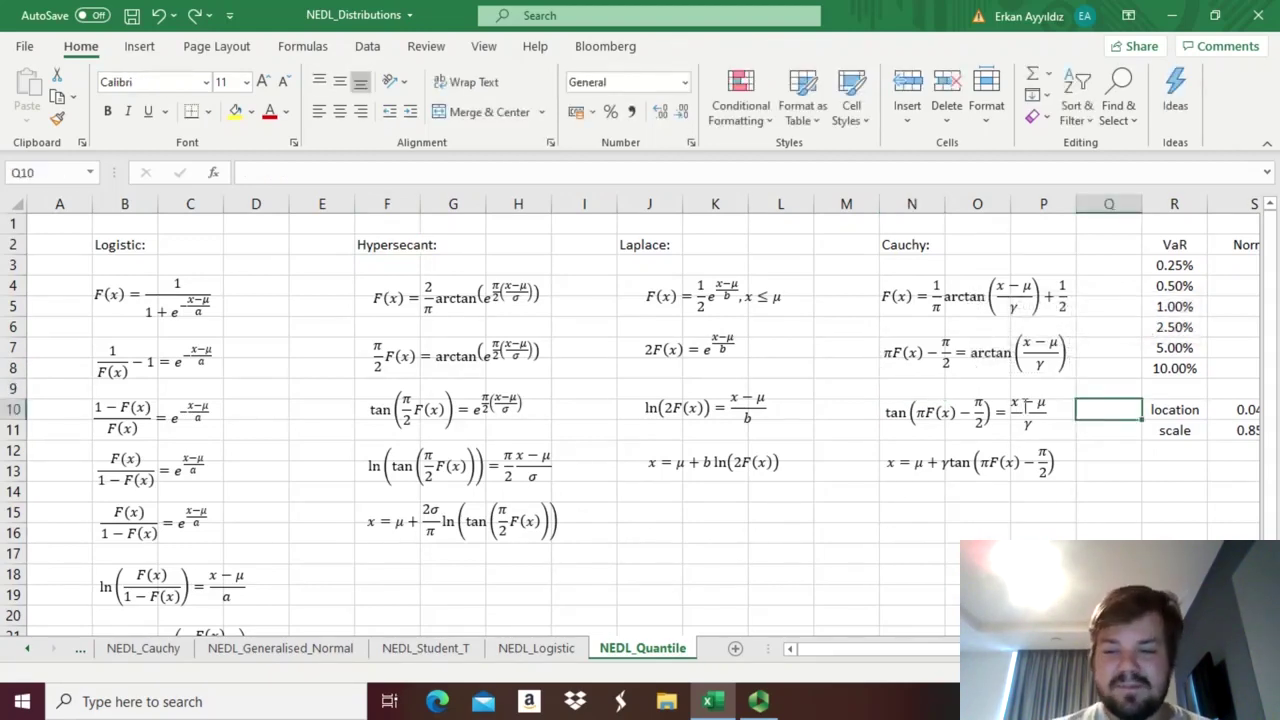
click(1014, 403)
drag(1012, 400, 1046, 426)
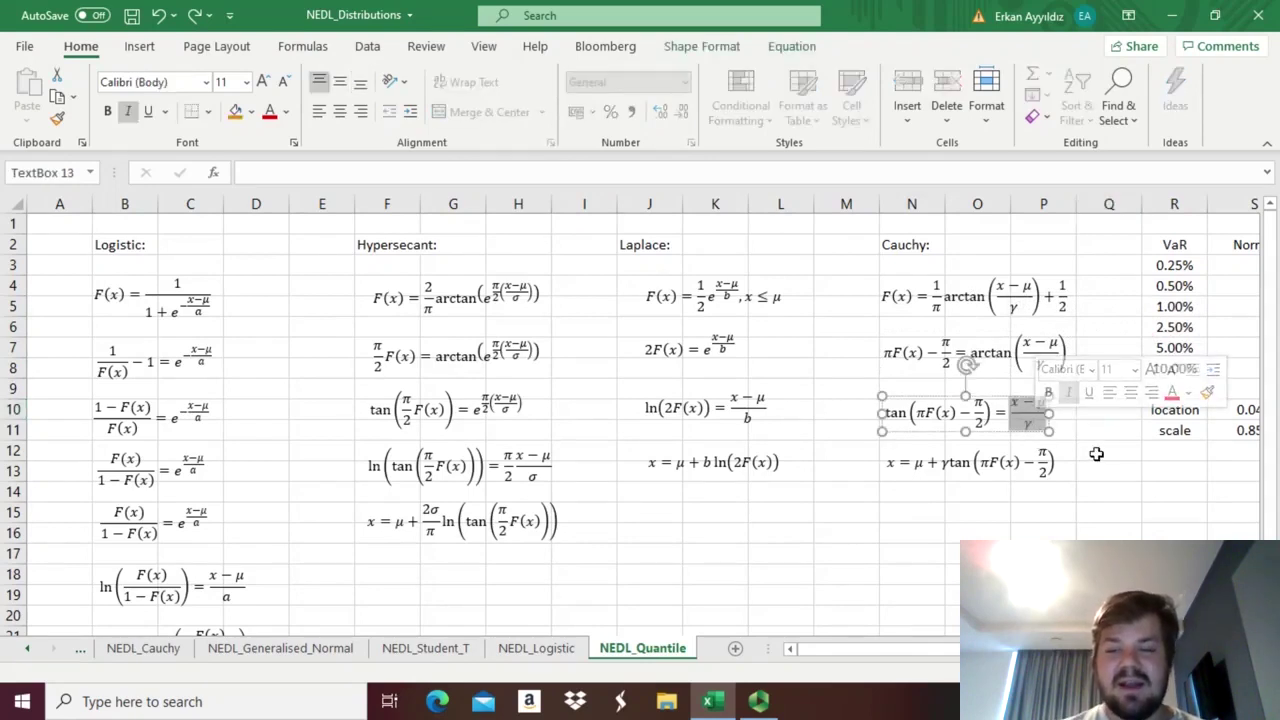
click(1012, 400)
drag(1018, 402, 1035, 428)
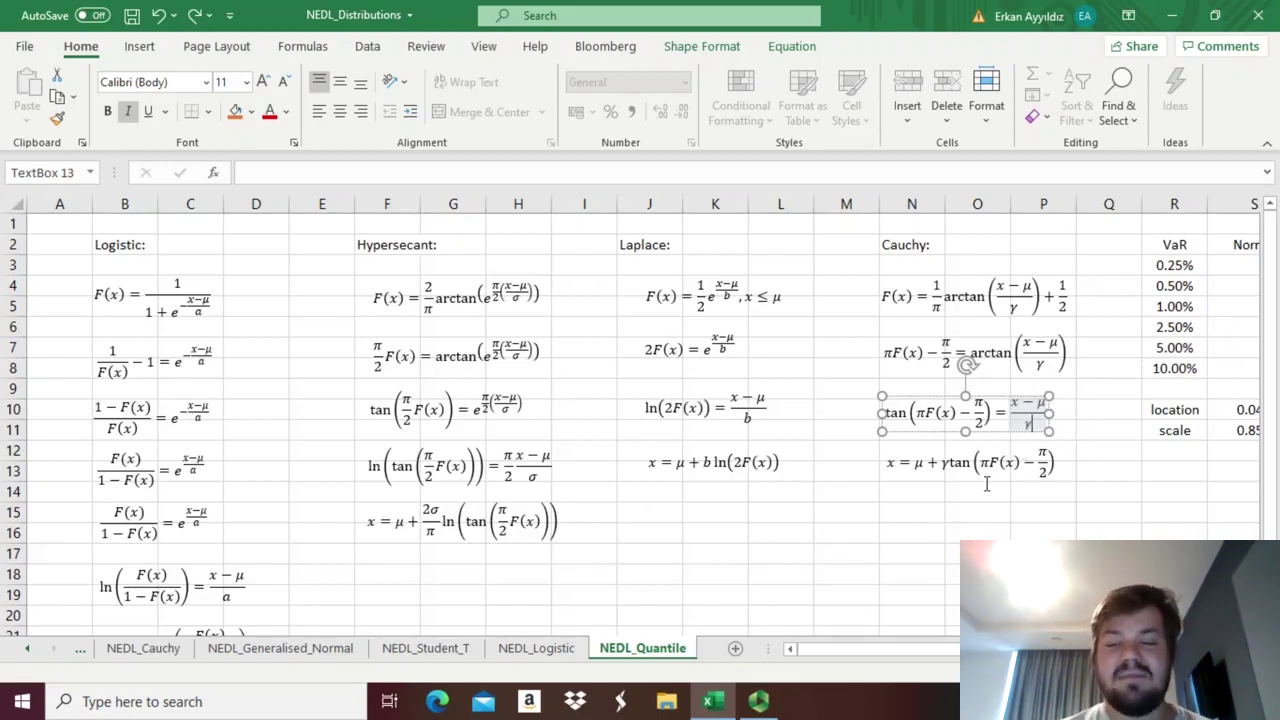
Step: Highlight the π/2 term inside the tangent of the Cauchy quantile equation x = μ + γtan(...)
click(897, 463)
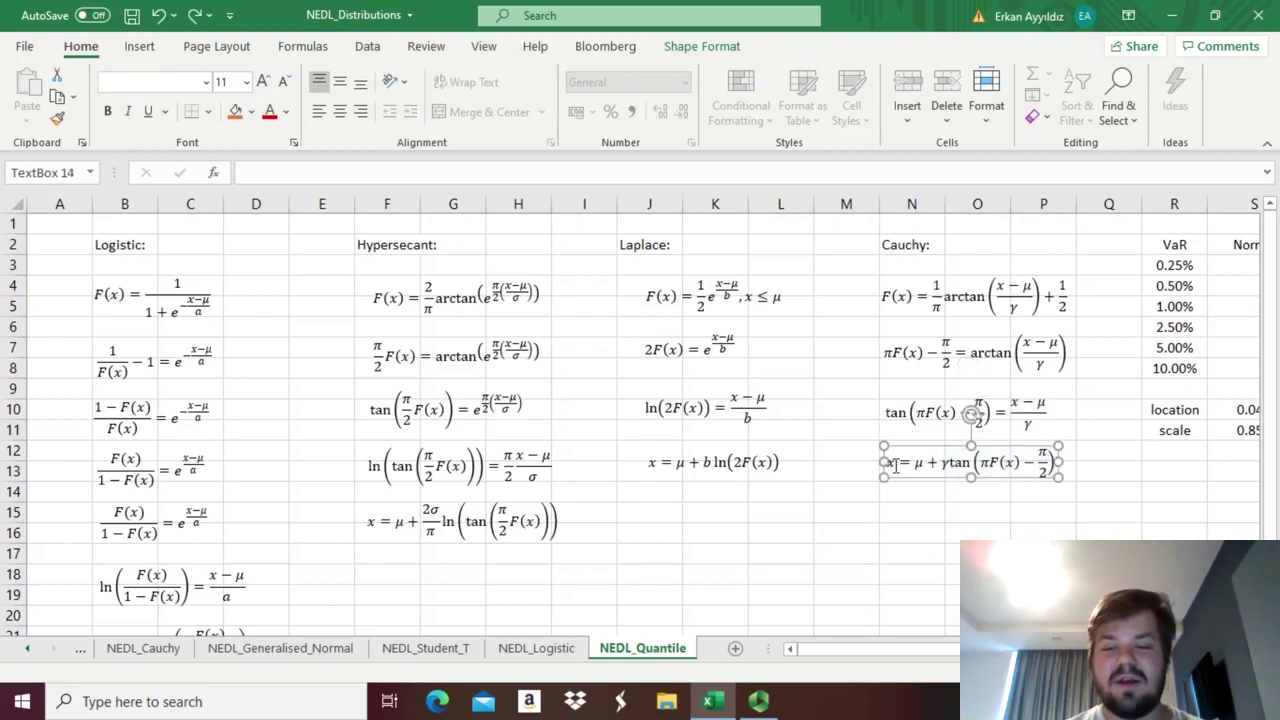
click(897, 463)
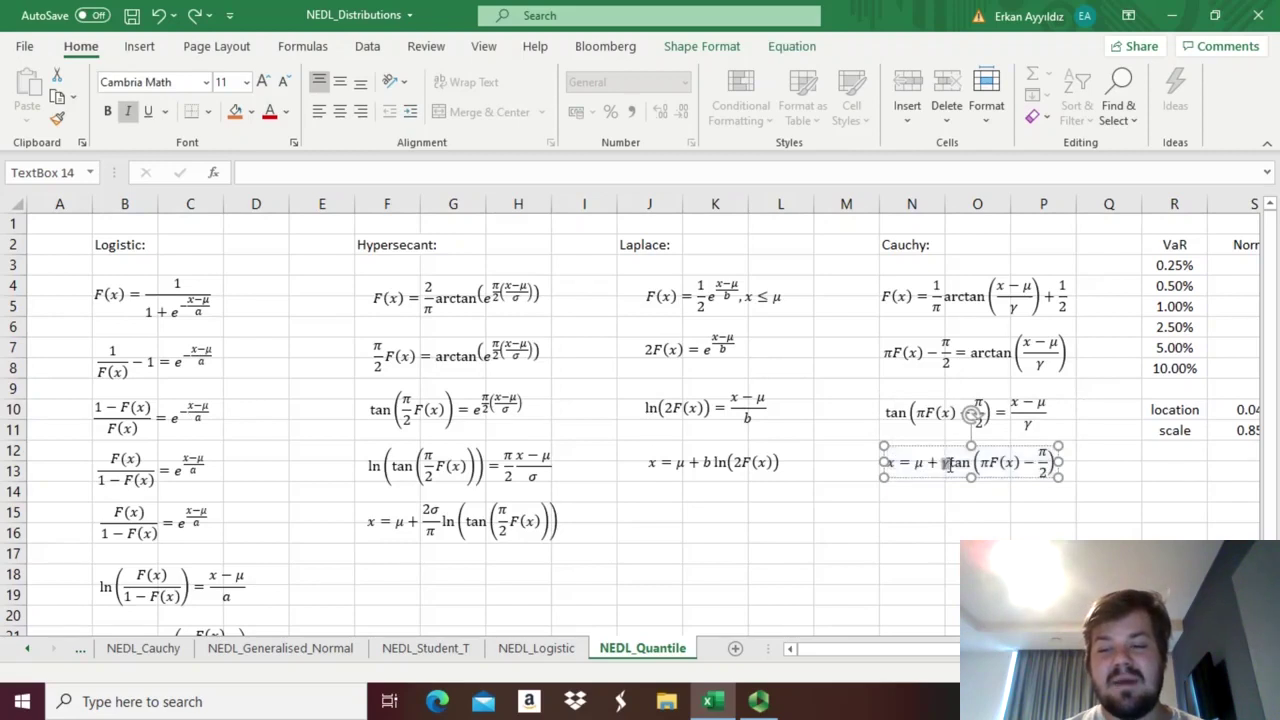
drag(974, 466, 1052, 468)
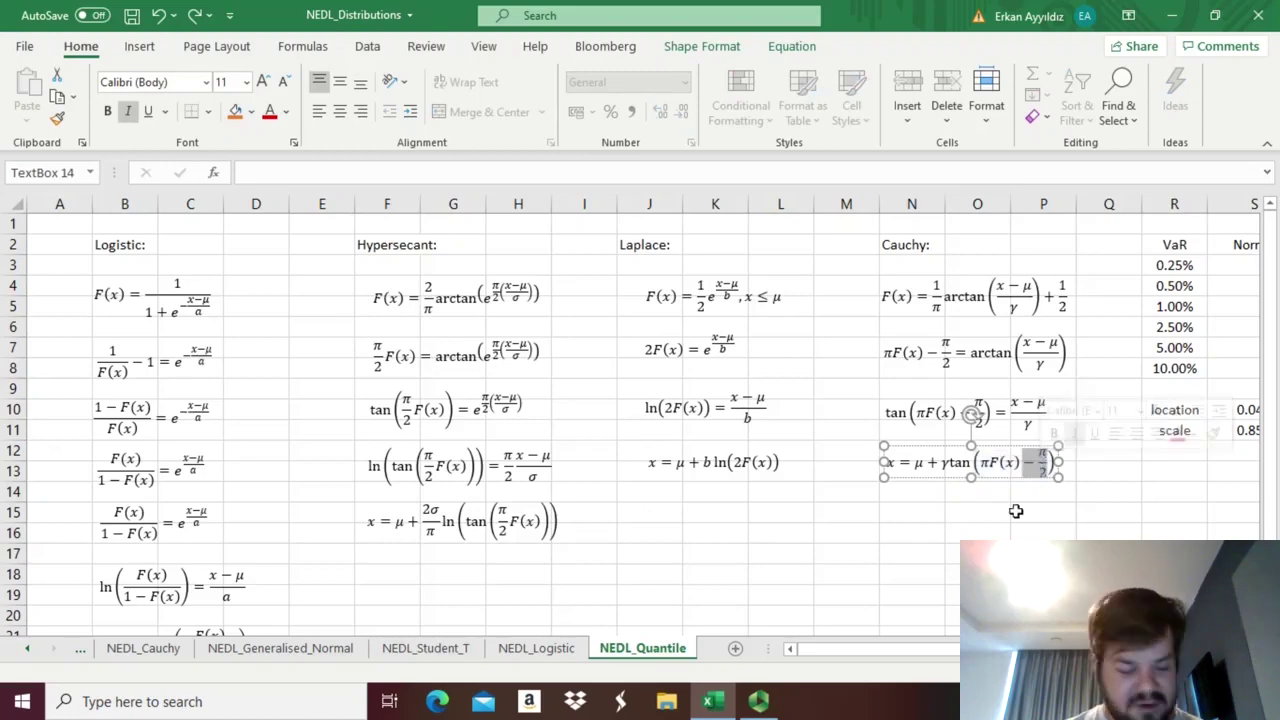
click(934, 509)
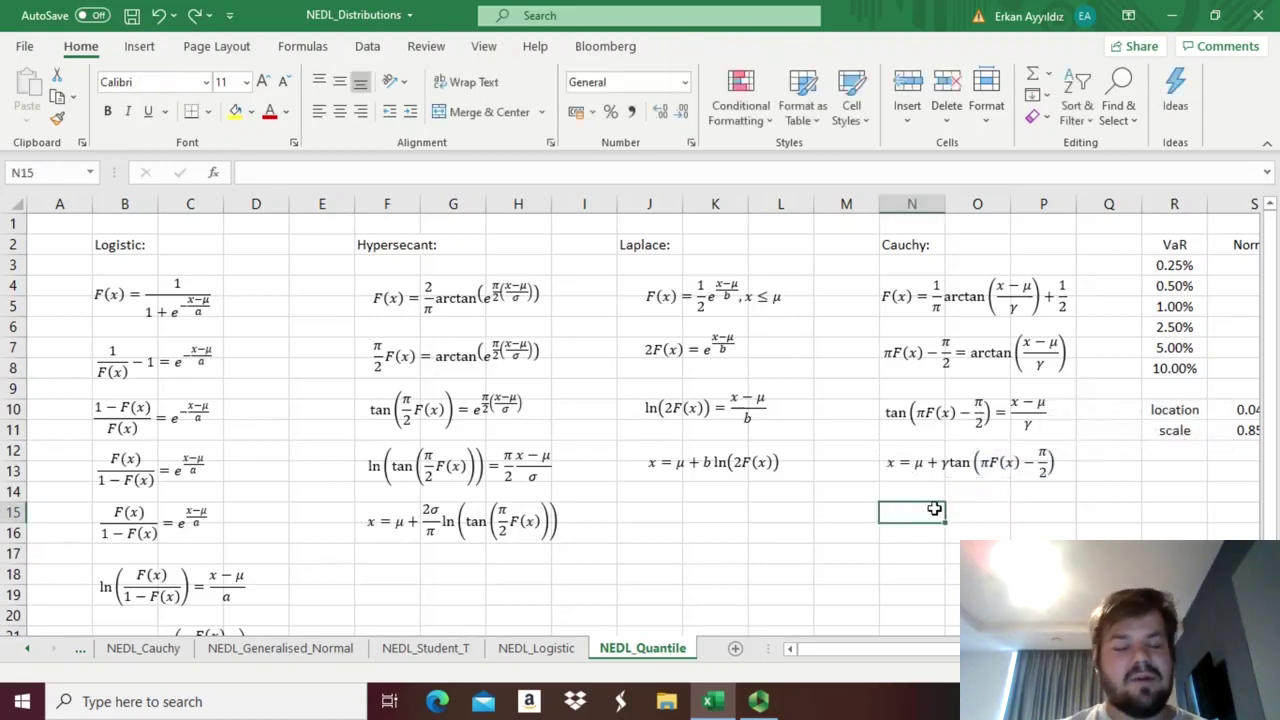
Step: Enter =NORM.INV(R3,S$10,S$11) in S3 and fill it down to S8
key(Right)
key(Right)
key(Right)
key(Right)
key(Right)
key(Right)
key(Right)
key(Right)
key(Right)
key(Right)
key(Right)
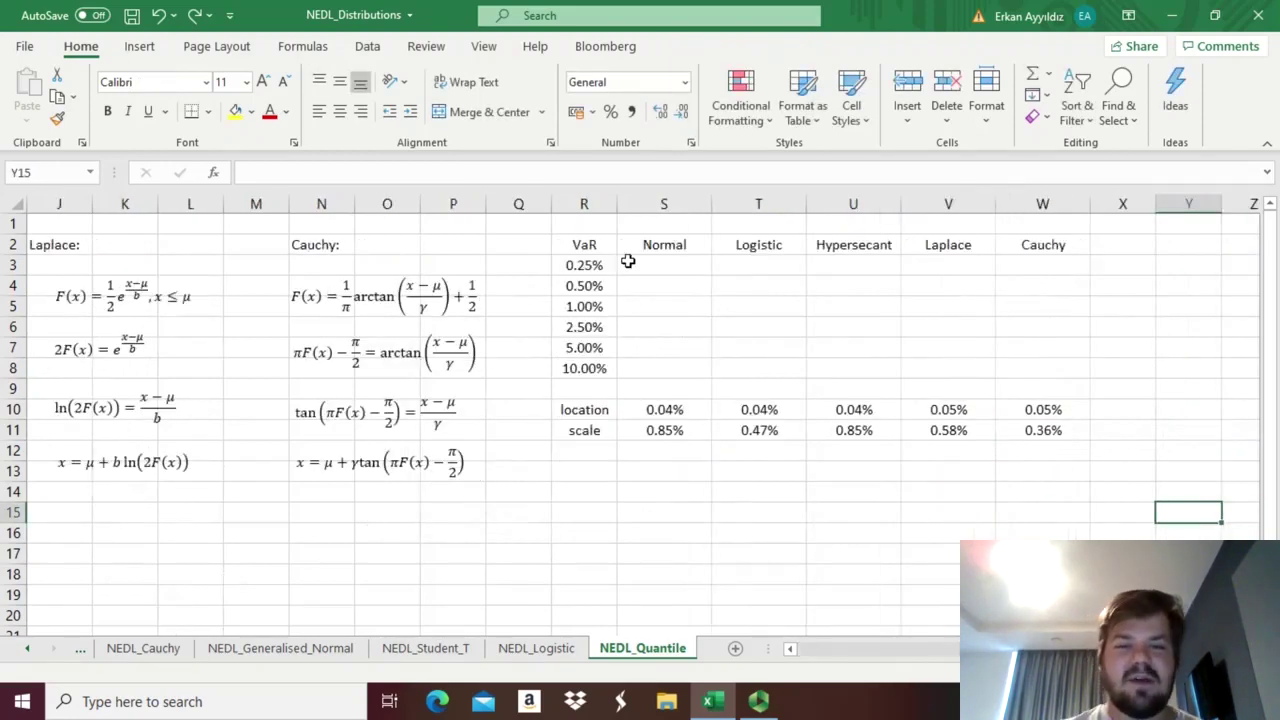
click(630, 264)
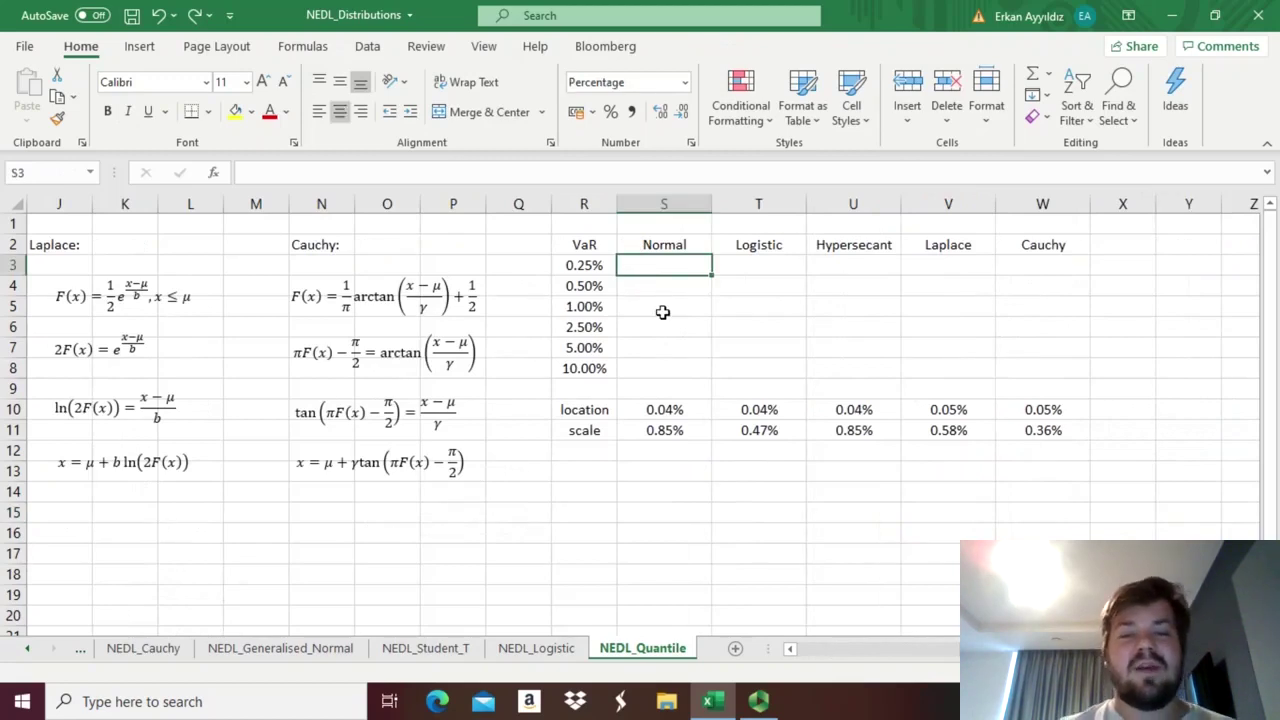
text(=N)
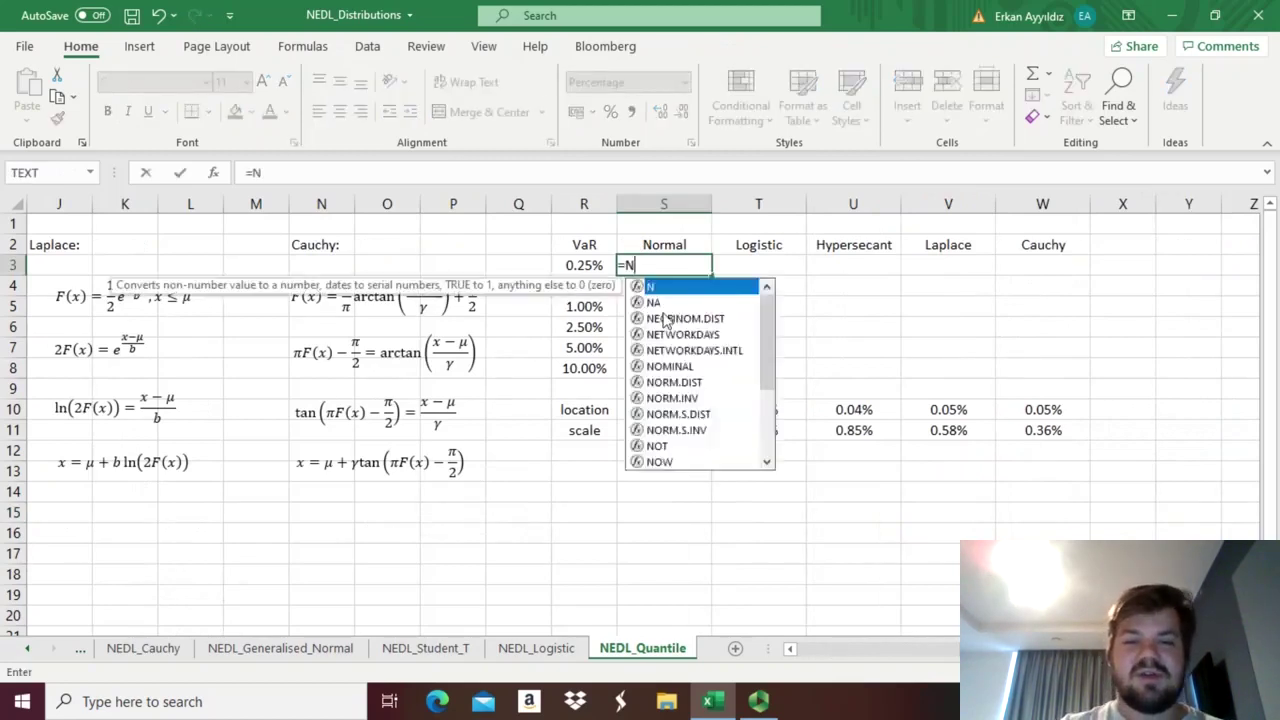
text(ORM.INV()
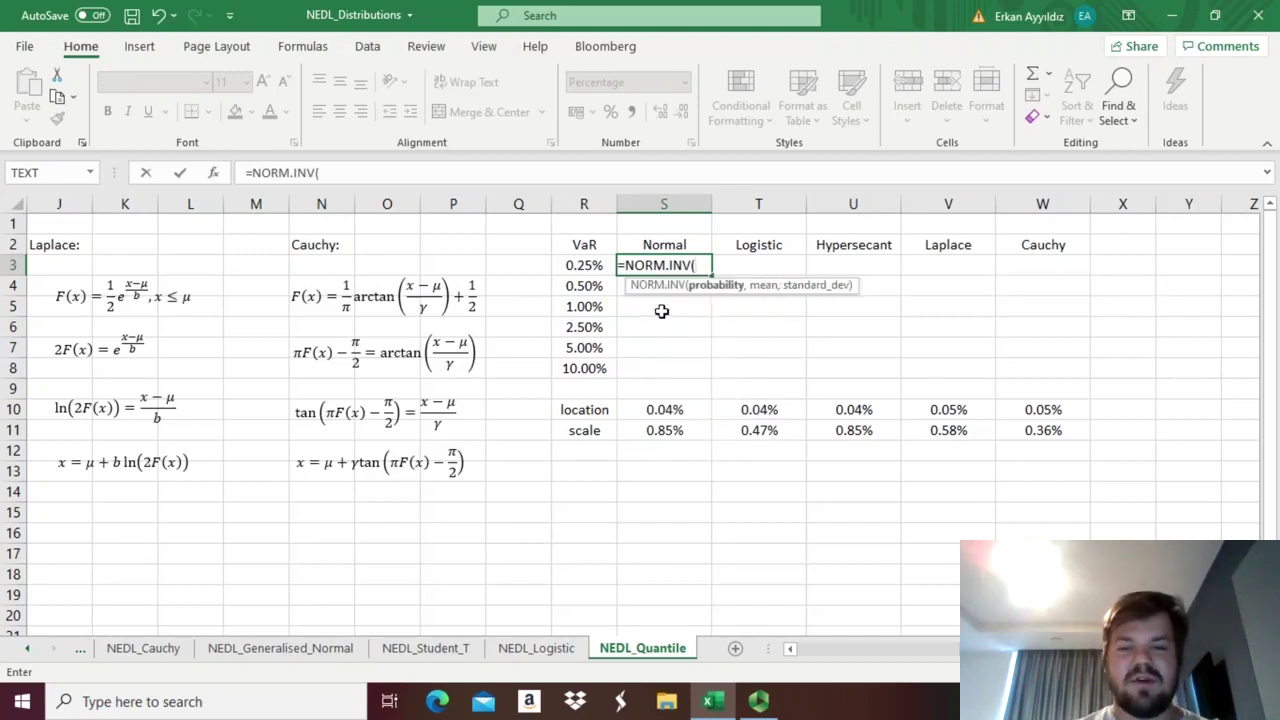
click(578, 263)
text(,)
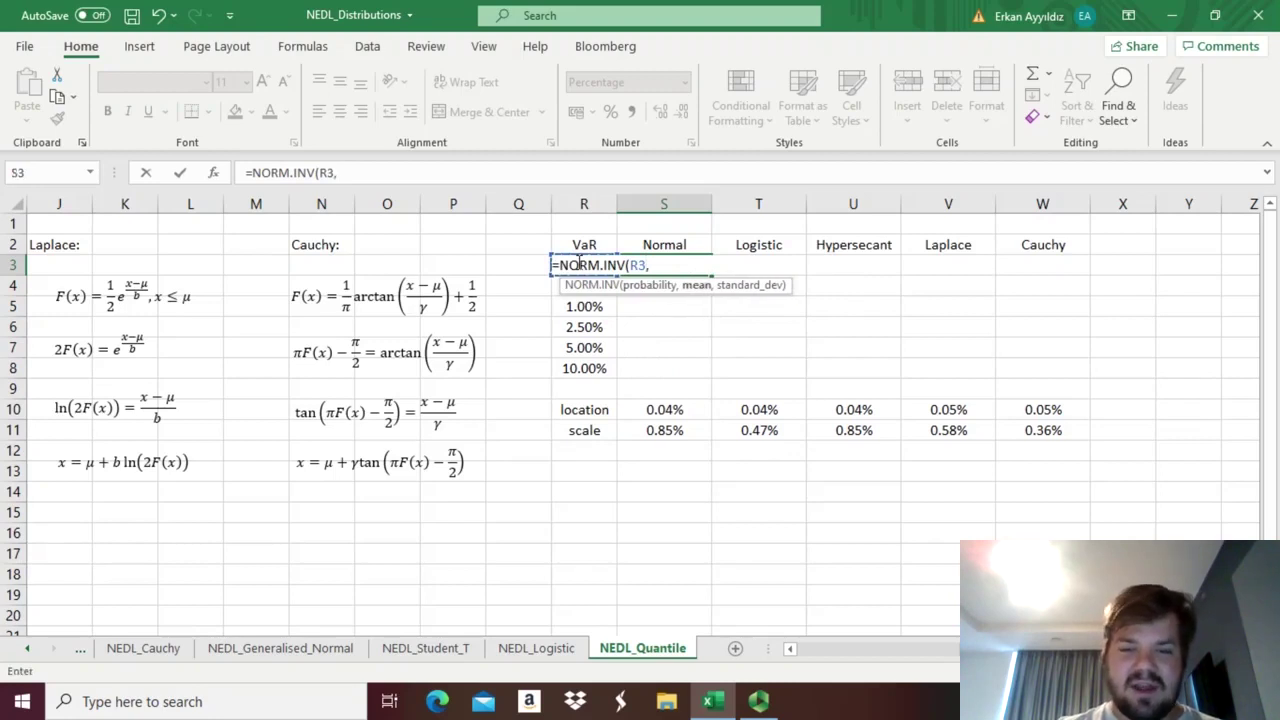
click(650, 410)
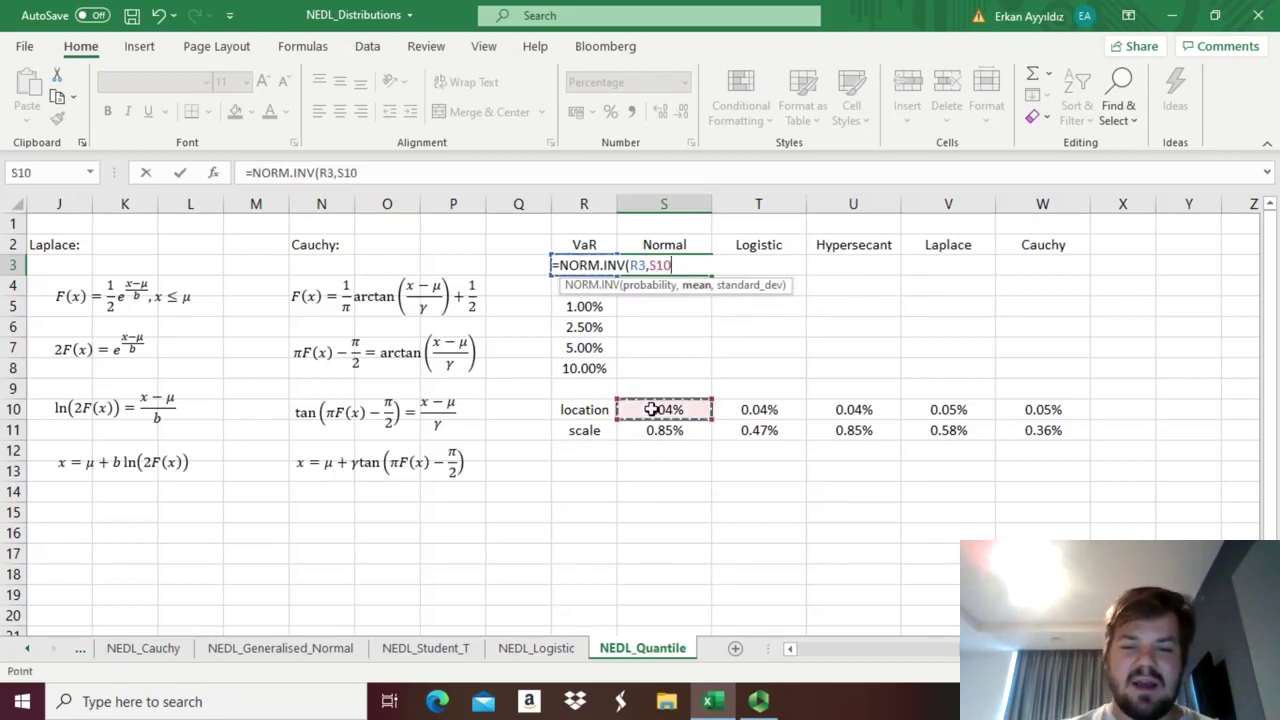
click(657, 265)
text($10)
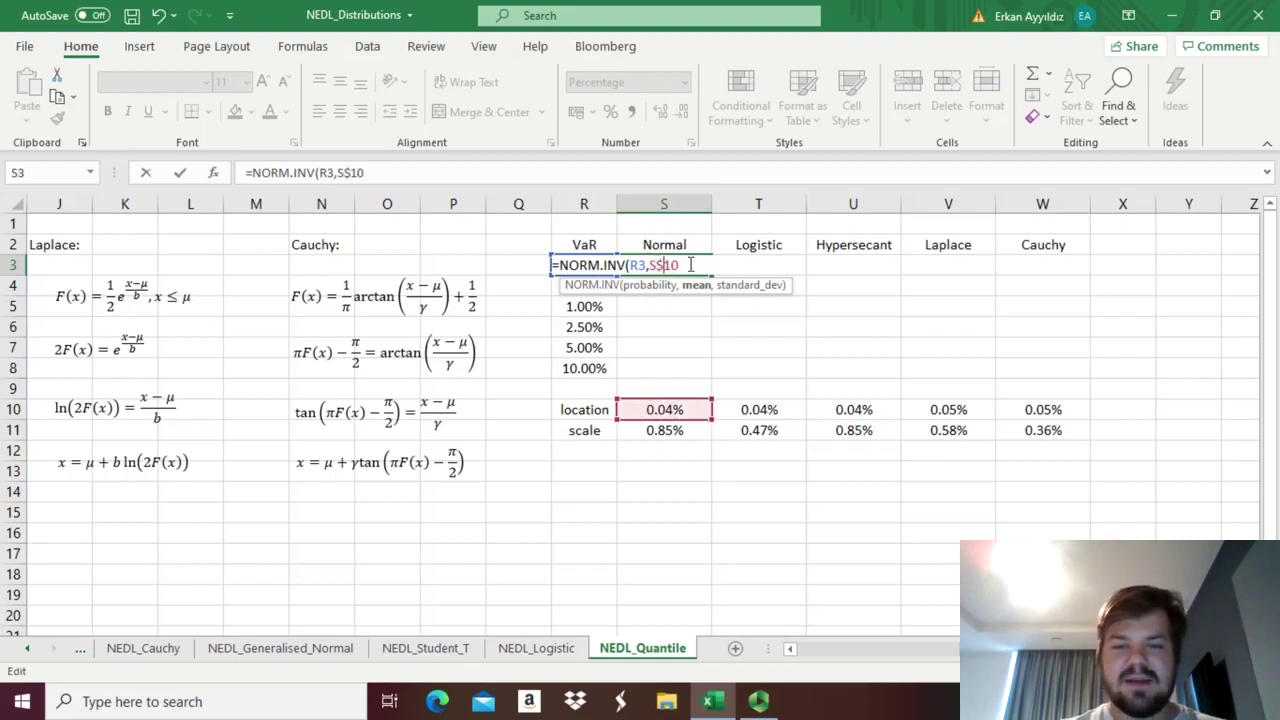
text(,)
click(650, 430)
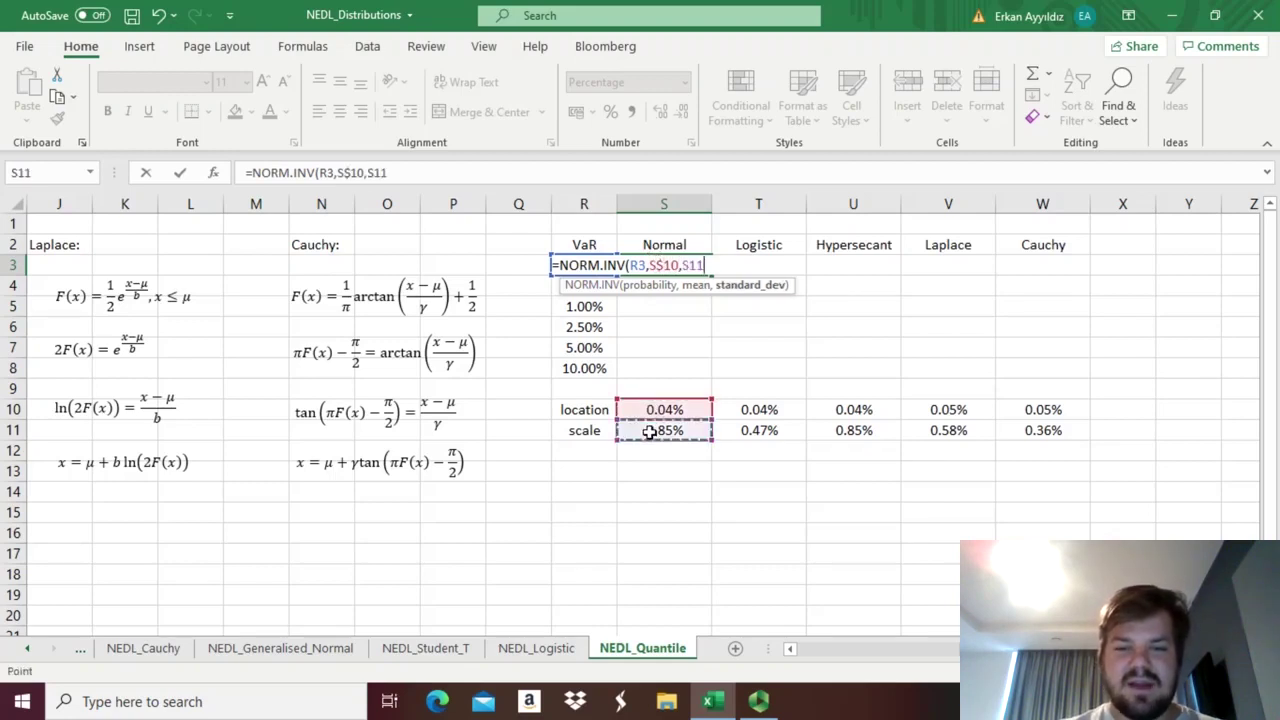
click(698, 265)
text($11)
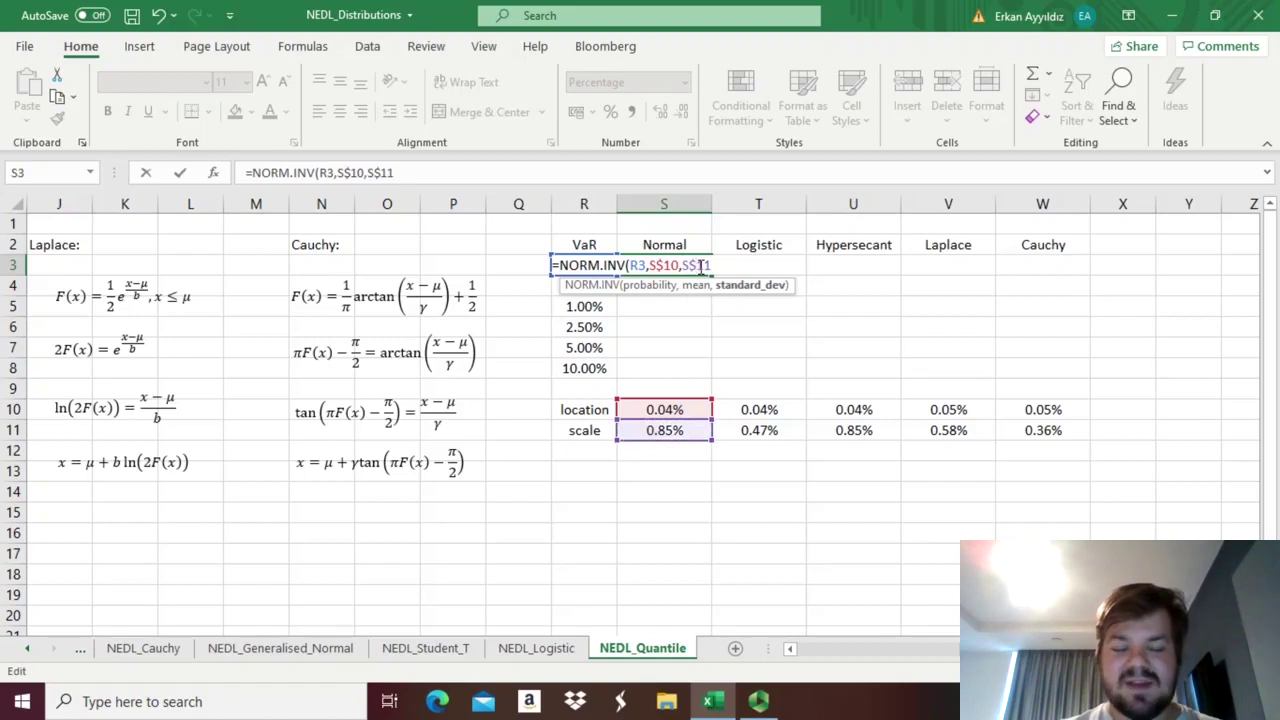
text())
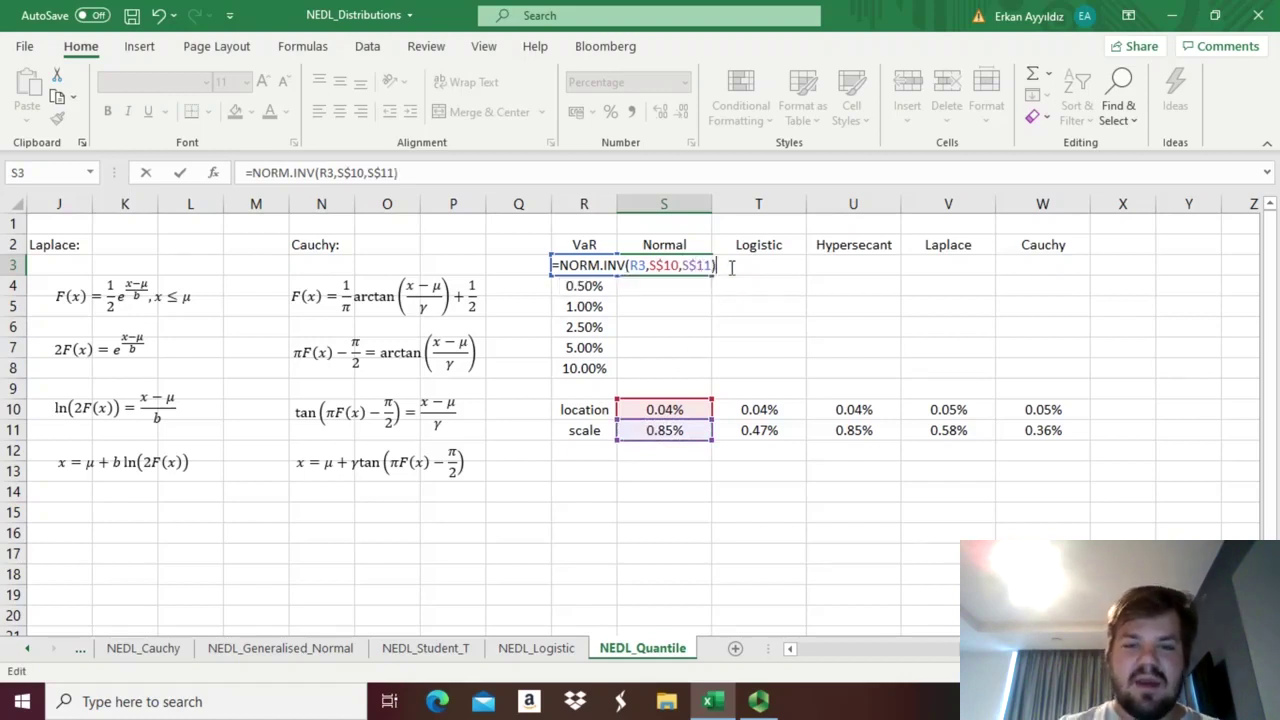
key(ctrl+Return)
double_click(715, 273)
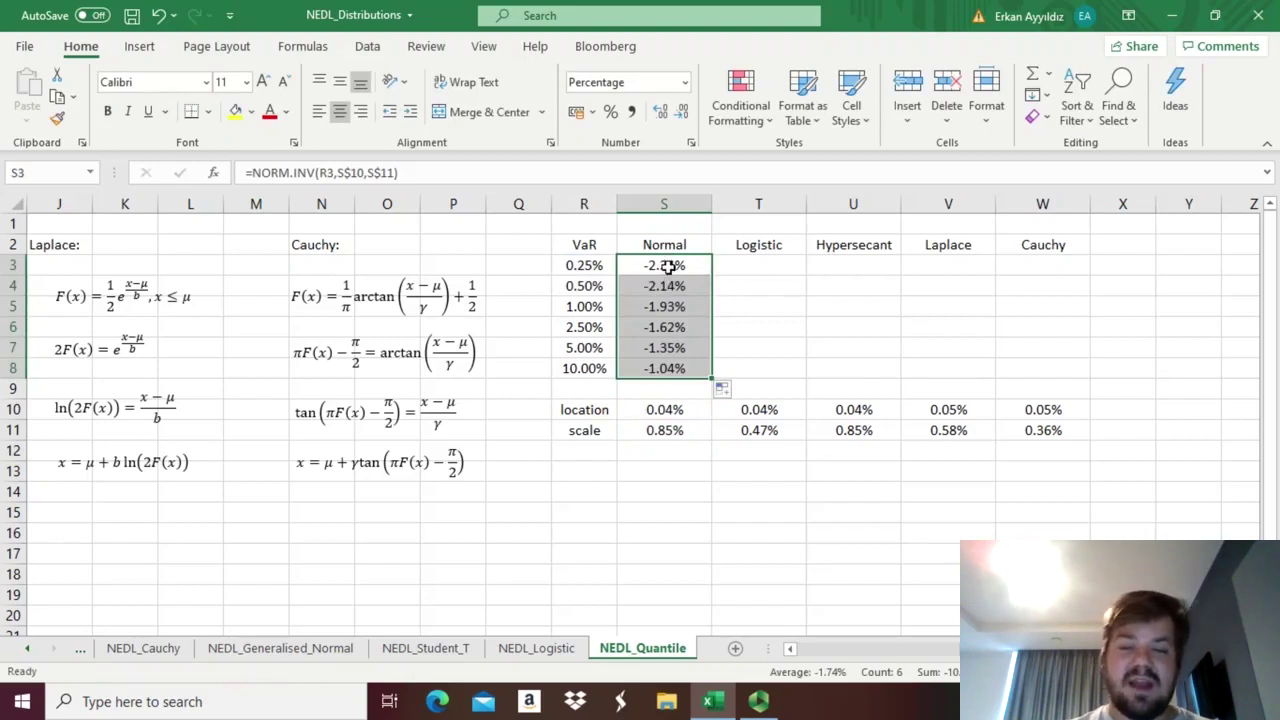
drag(665, 265, 664, 366)
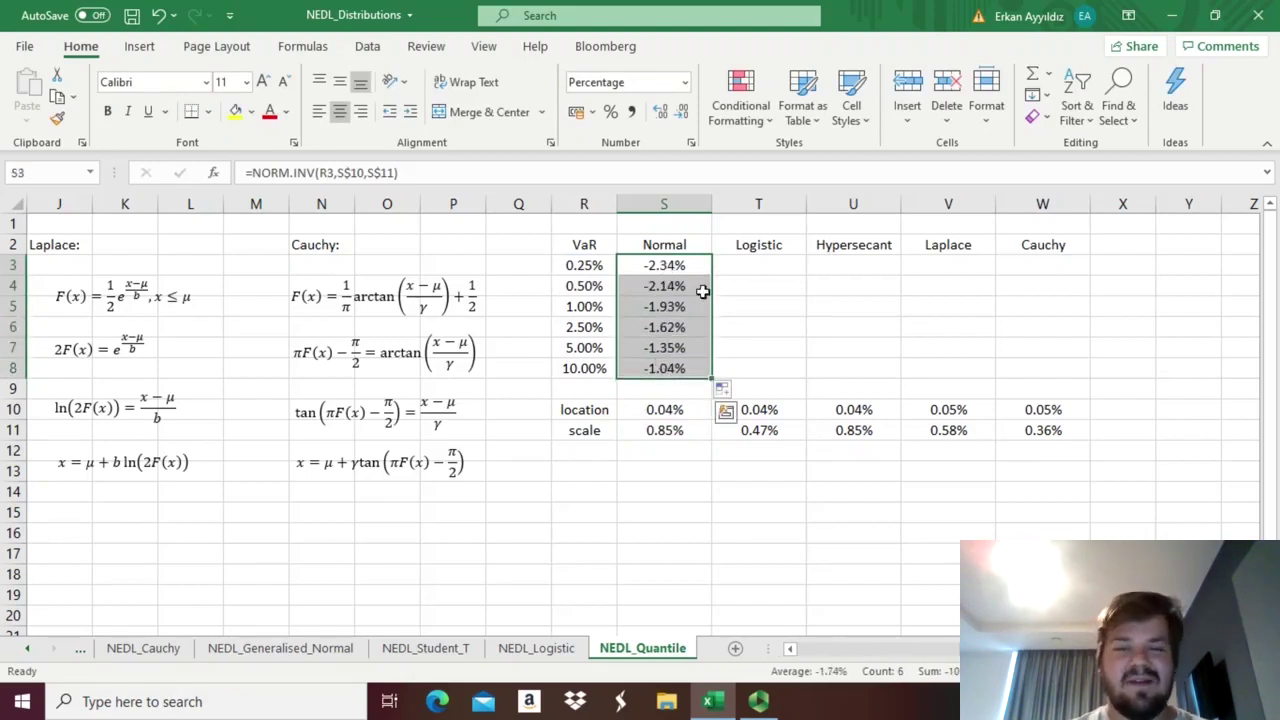
click(745, 265)
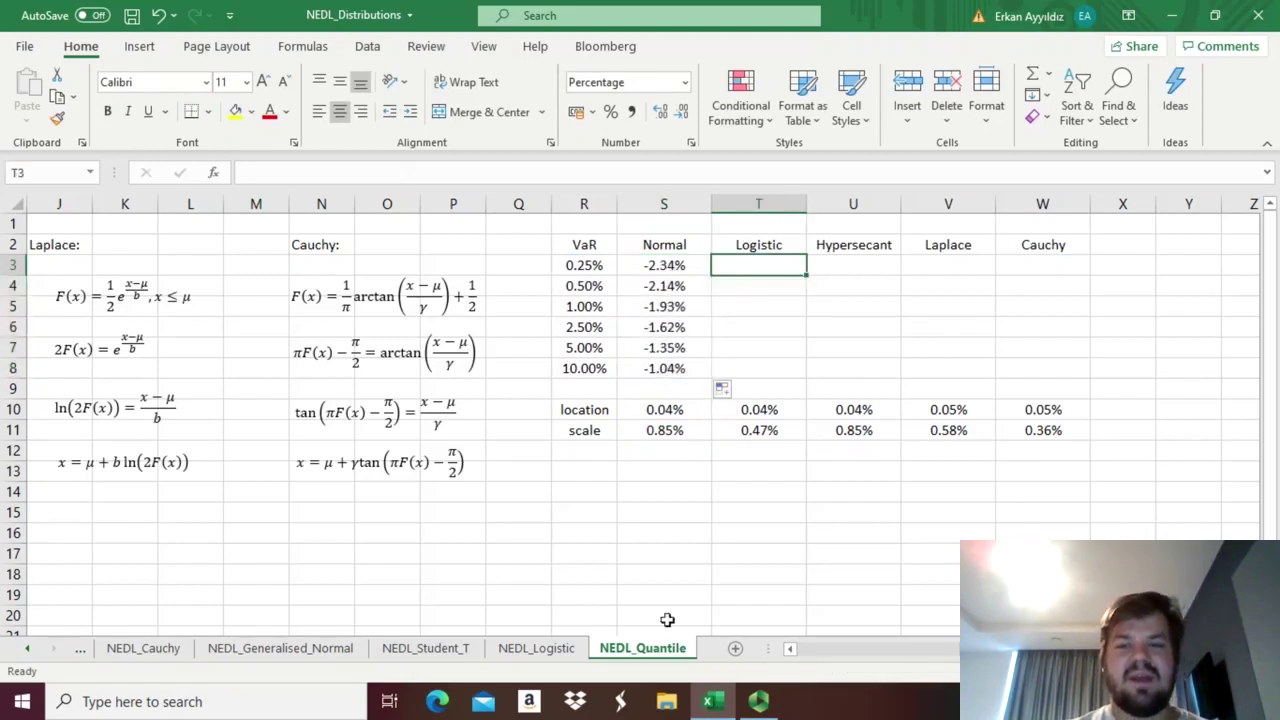
click(629, 558)
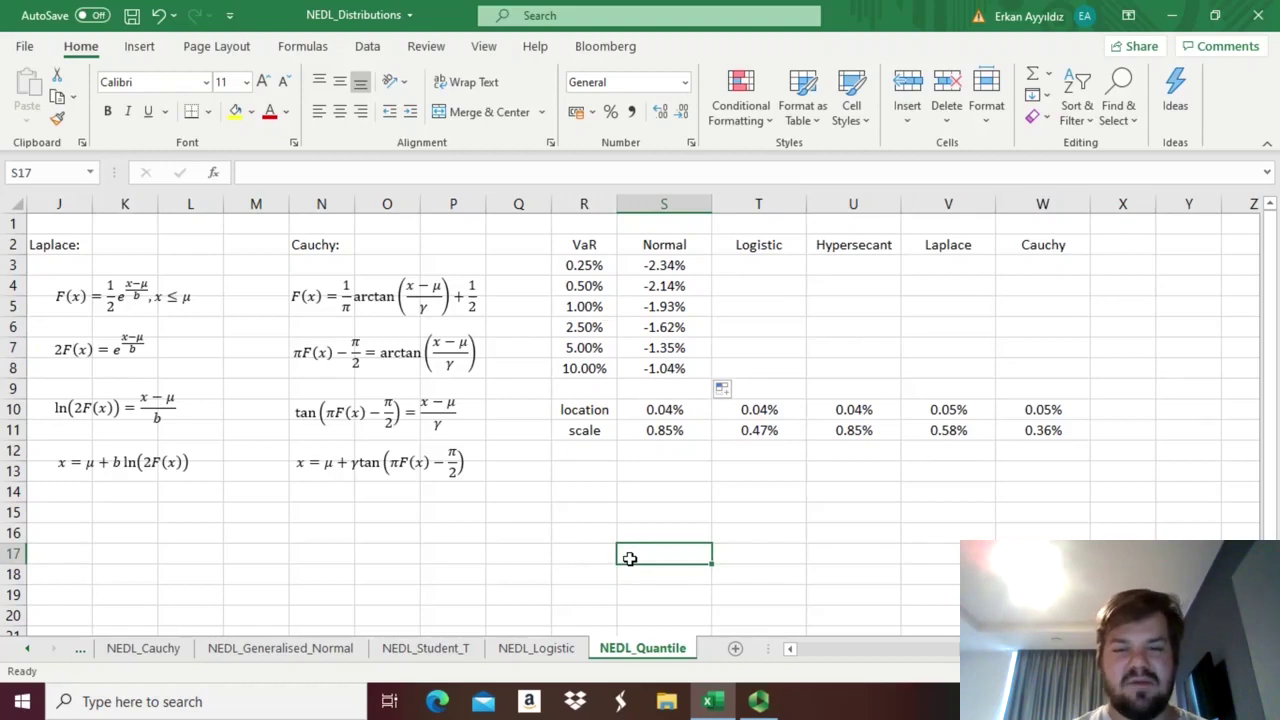
key(Home)
key(Down)
key(Down)
key(Down)
key(Down)
key(Down)
key(Down)
key(Down)
key(Down)
key(Down)
key(Down)
key(Down)
key(Down)
key(Down)
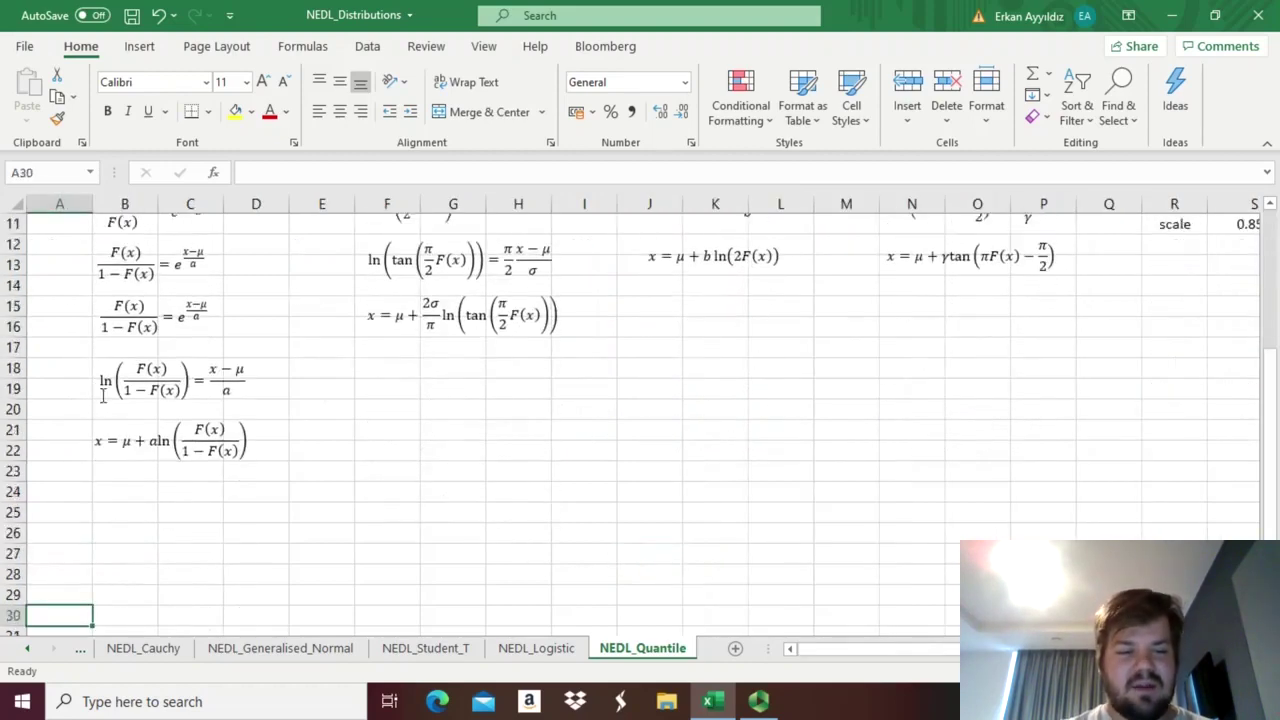
click(104, 436)
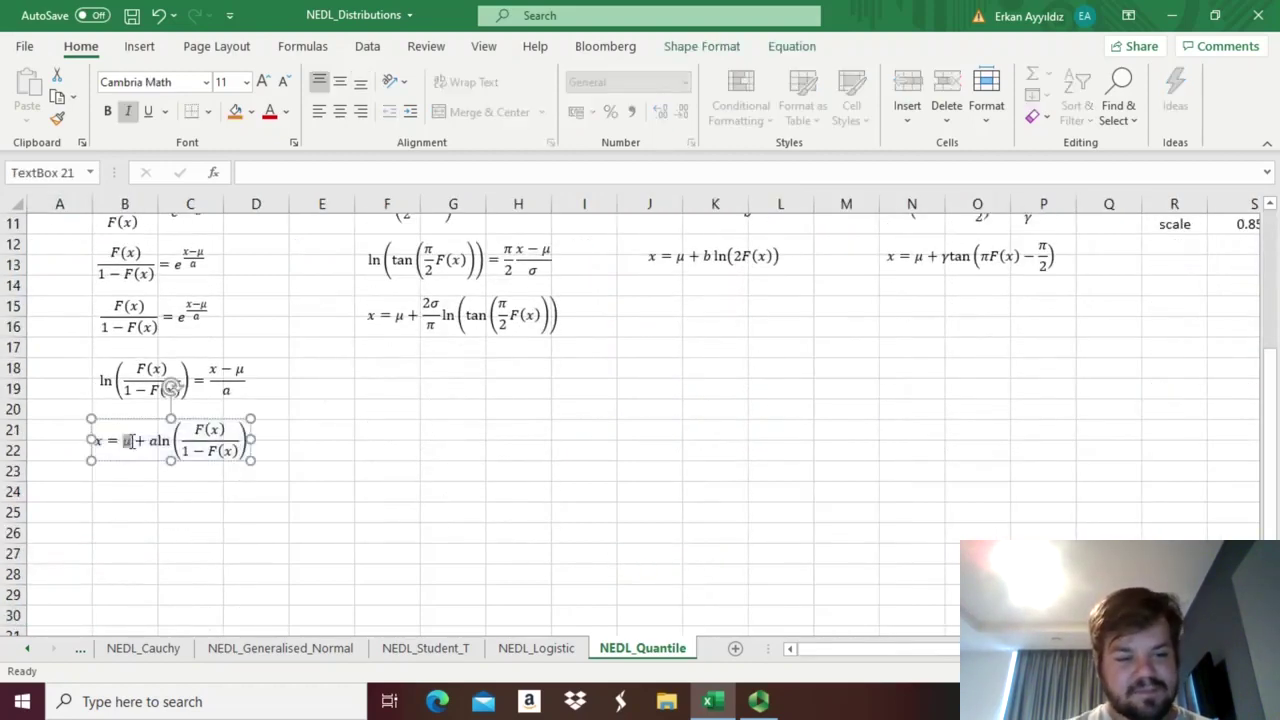
double_click(153, 441)
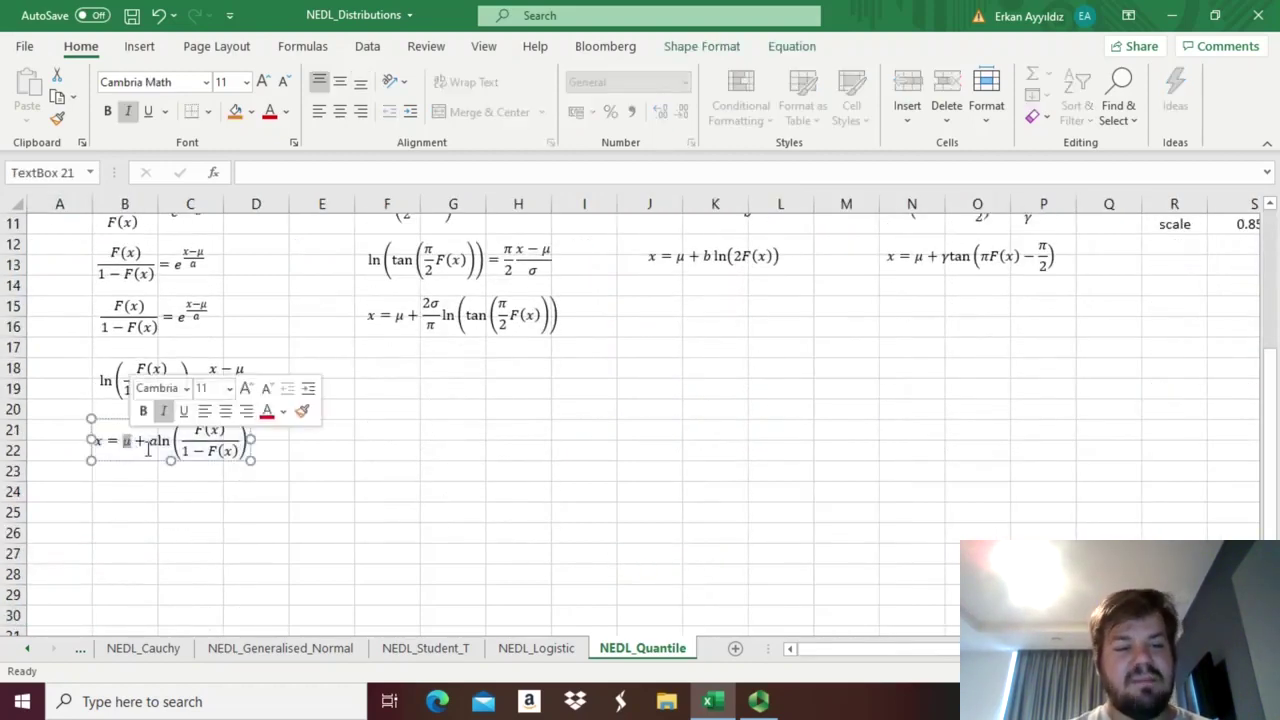
click(190, 529)
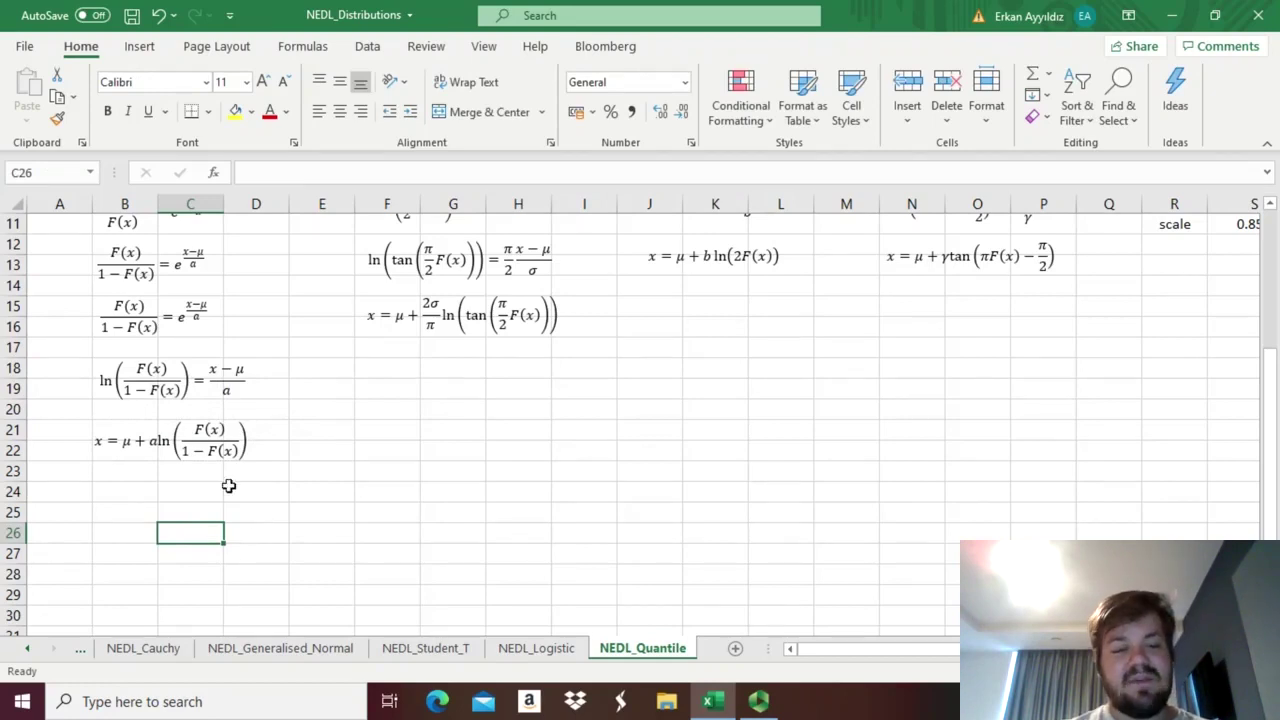
click(200, 433)
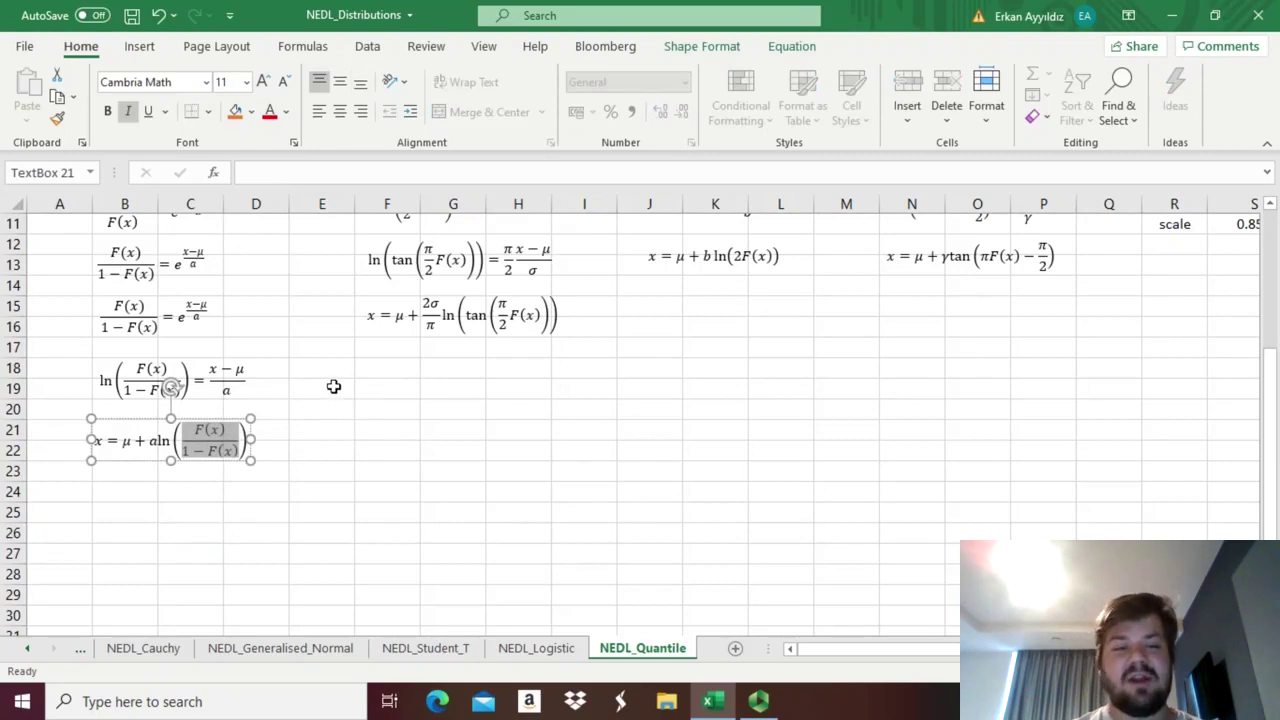
click(319, 260)
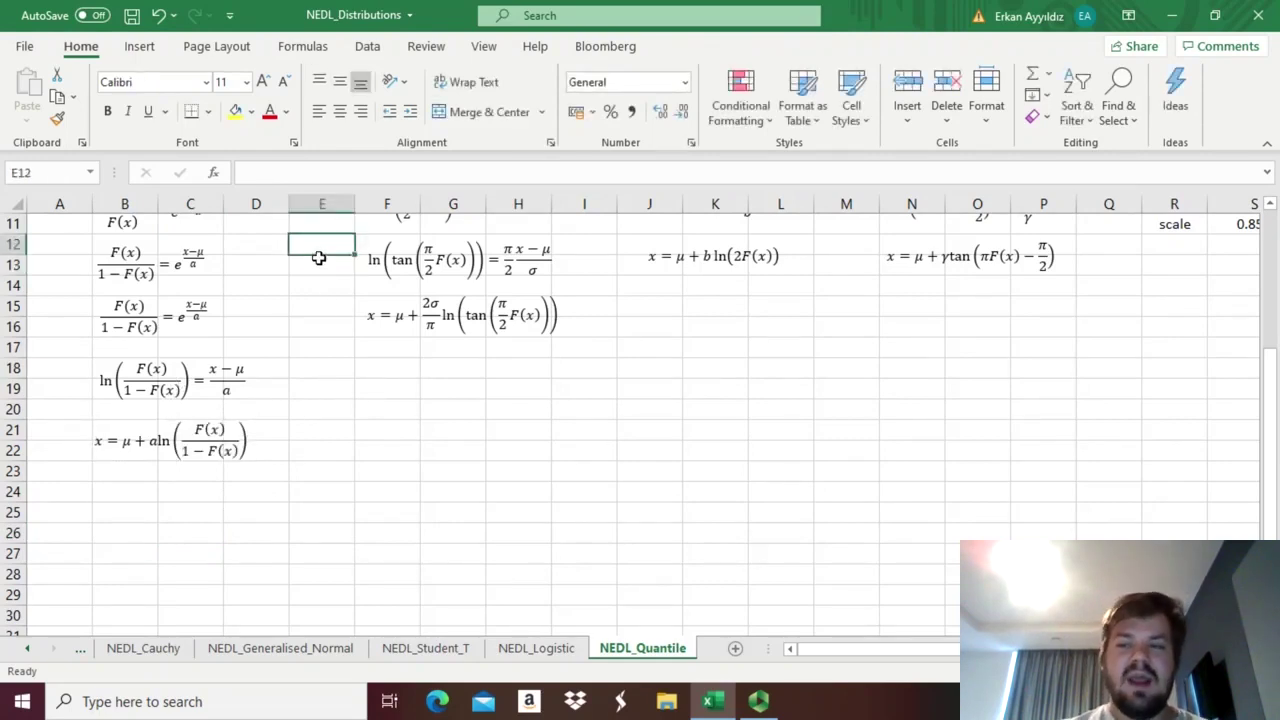
key(ctrl+z)
Step: Enter =T$10 + T$11*LN(R3/(1-R3)) in T3 for the 0.25% Logistic quantile
key(Right)
key(Right)
key(Up)
key(Up)
key(Up)
key(Up)
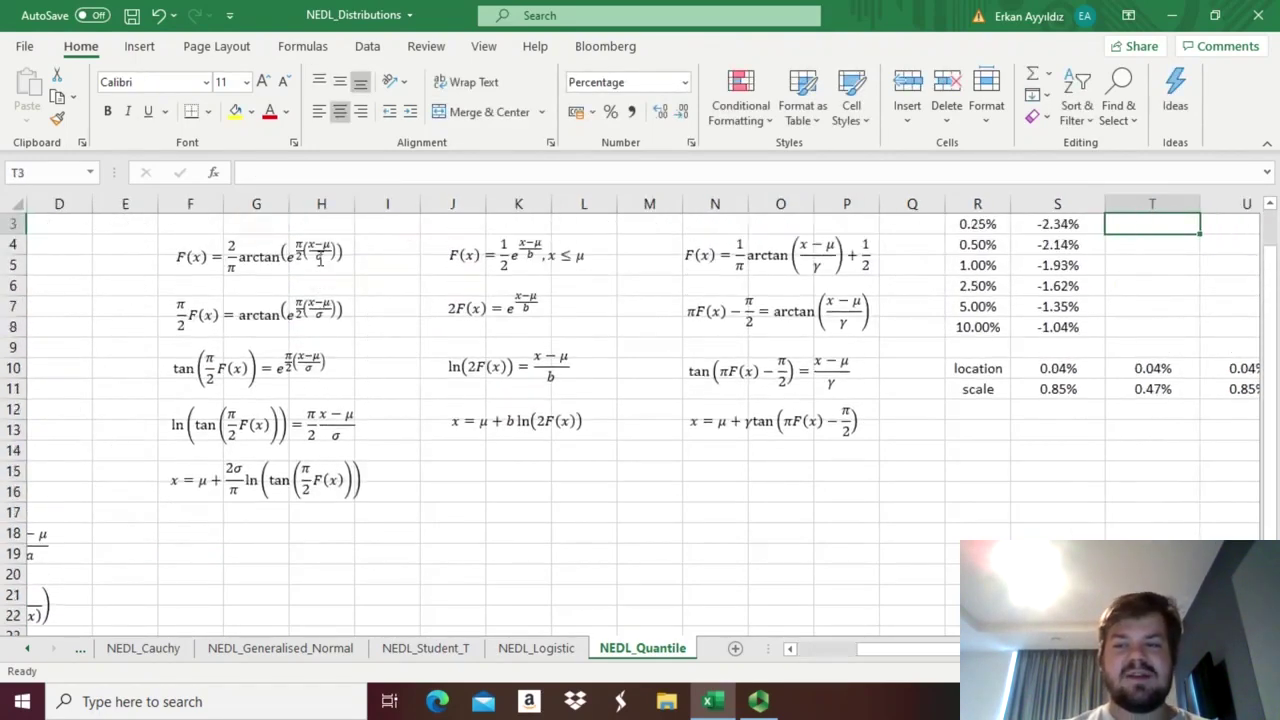
text(=)
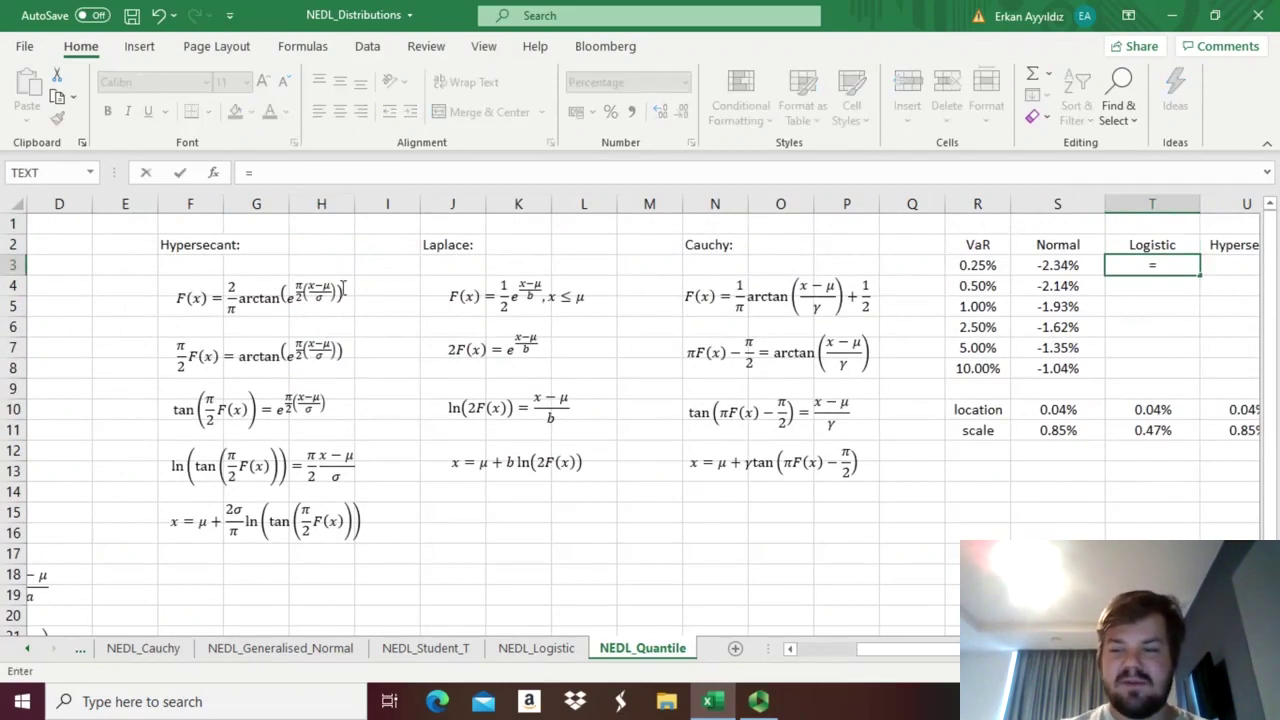
click(1121, 408)
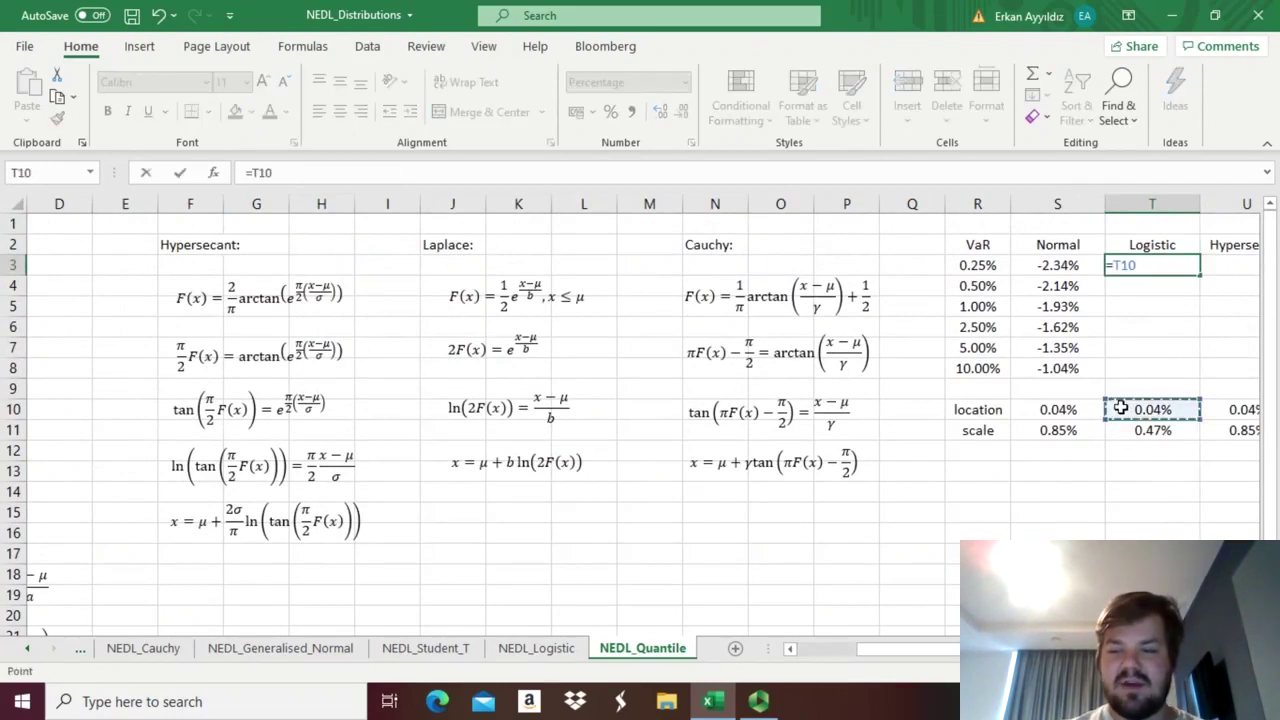
click(258, 173)
text($10)
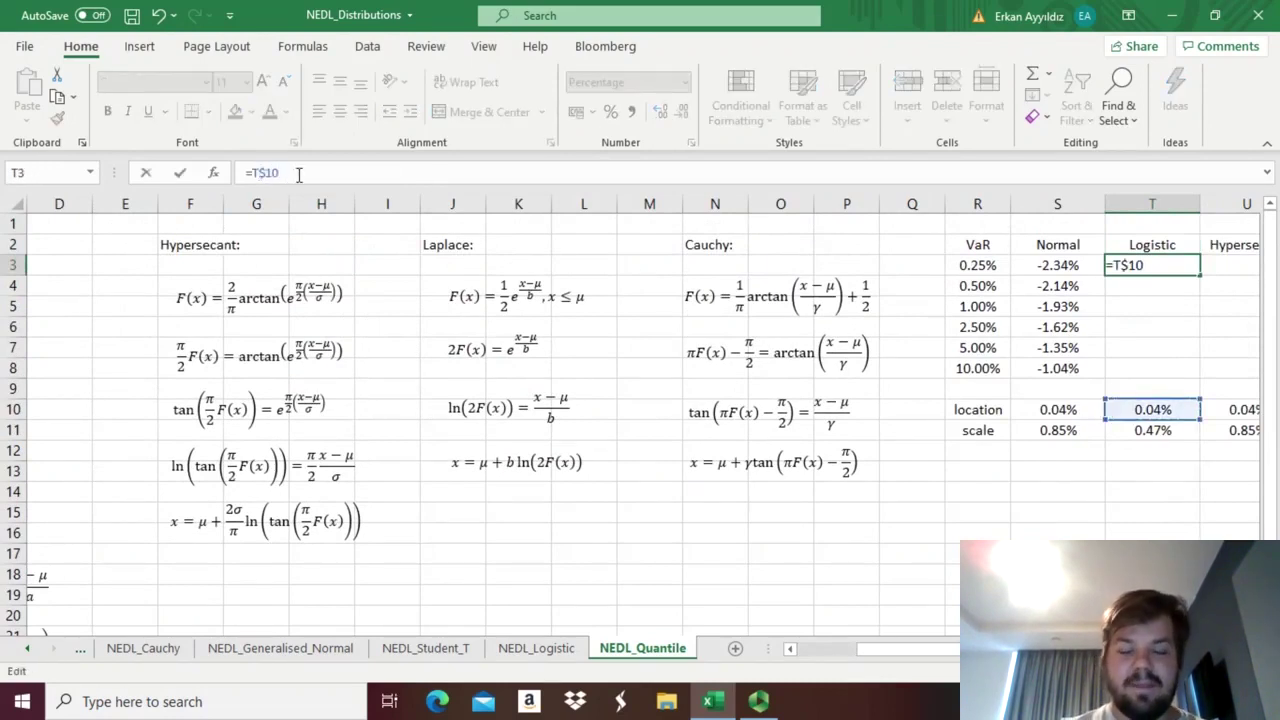
text( +)
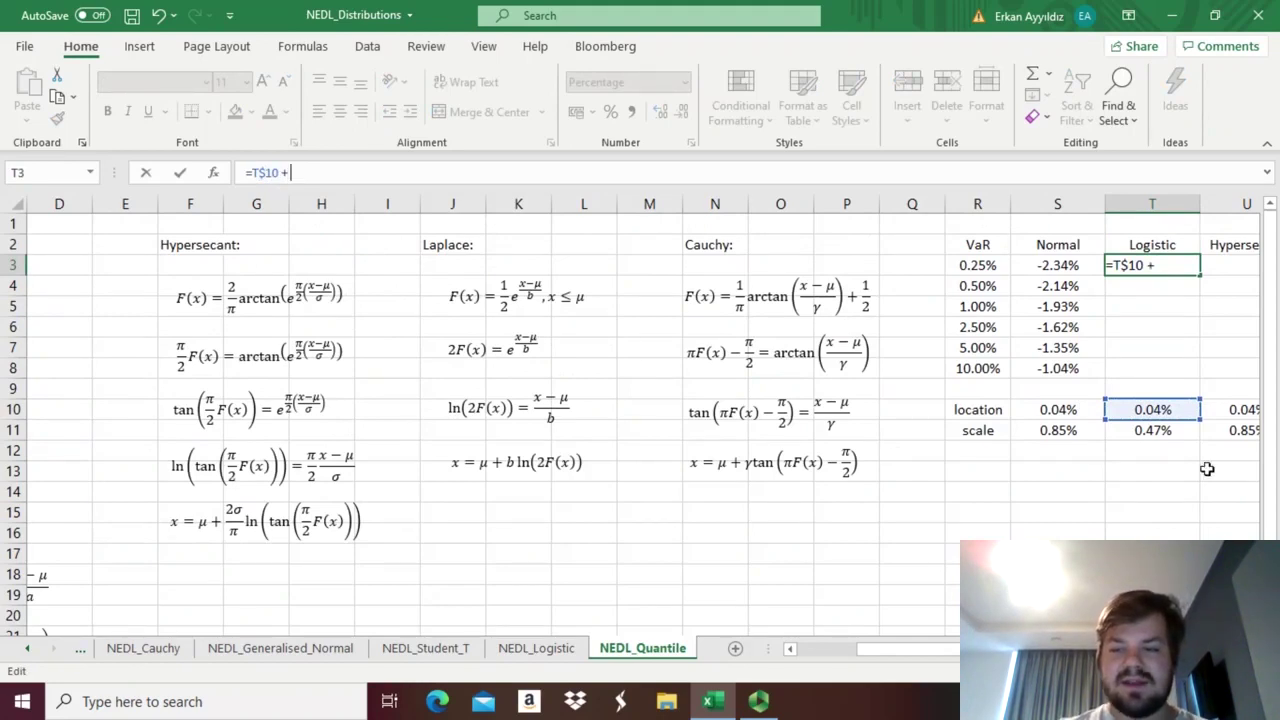
click(1166, 431)
click(298, 173)
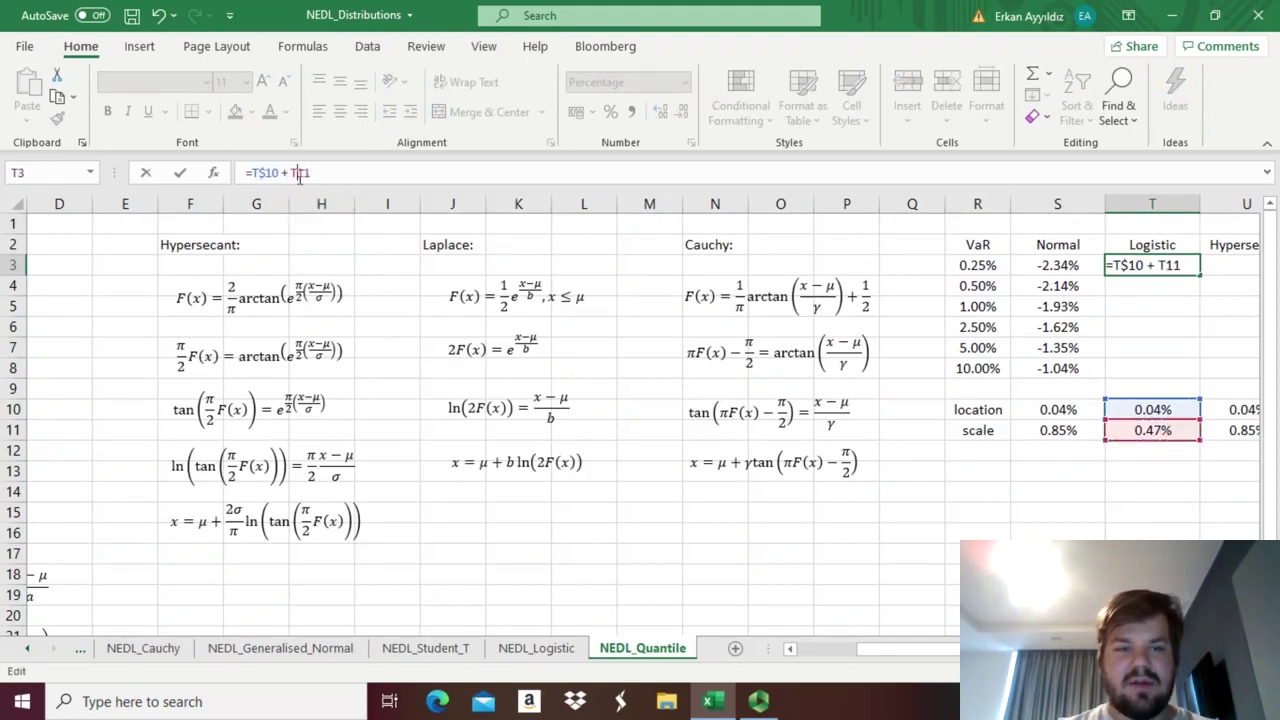
text($11)
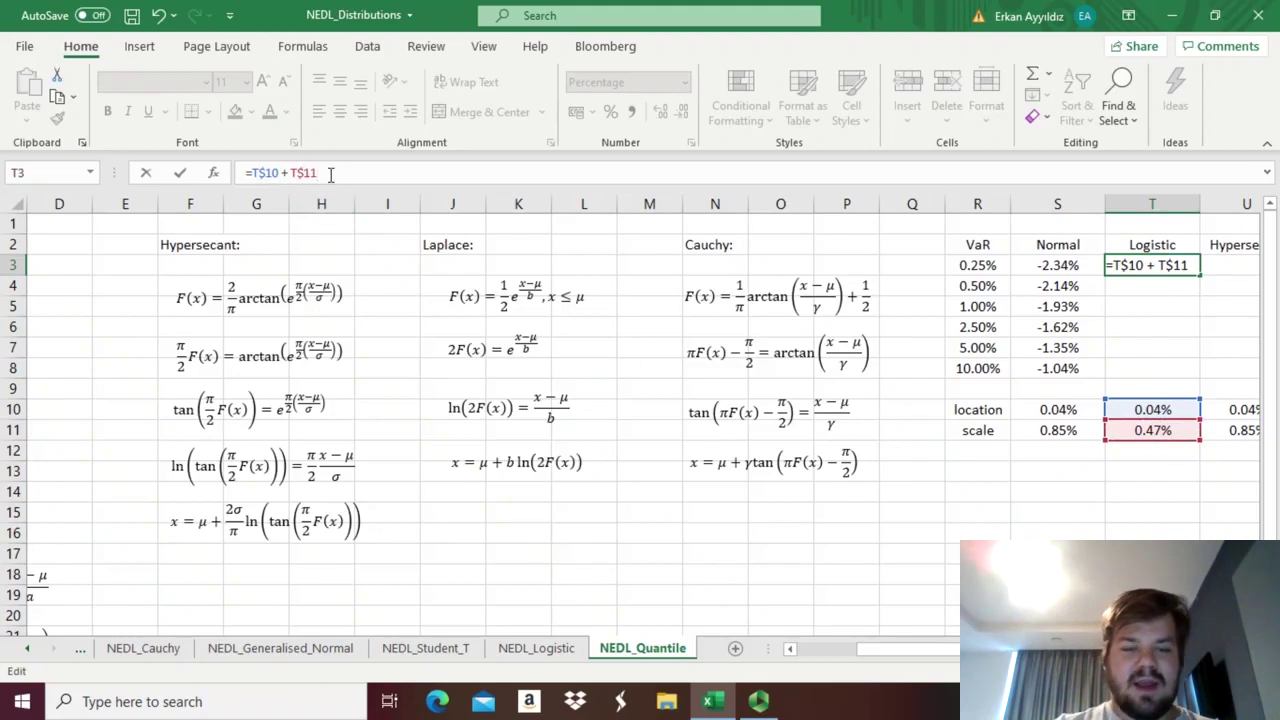
text(*LN()
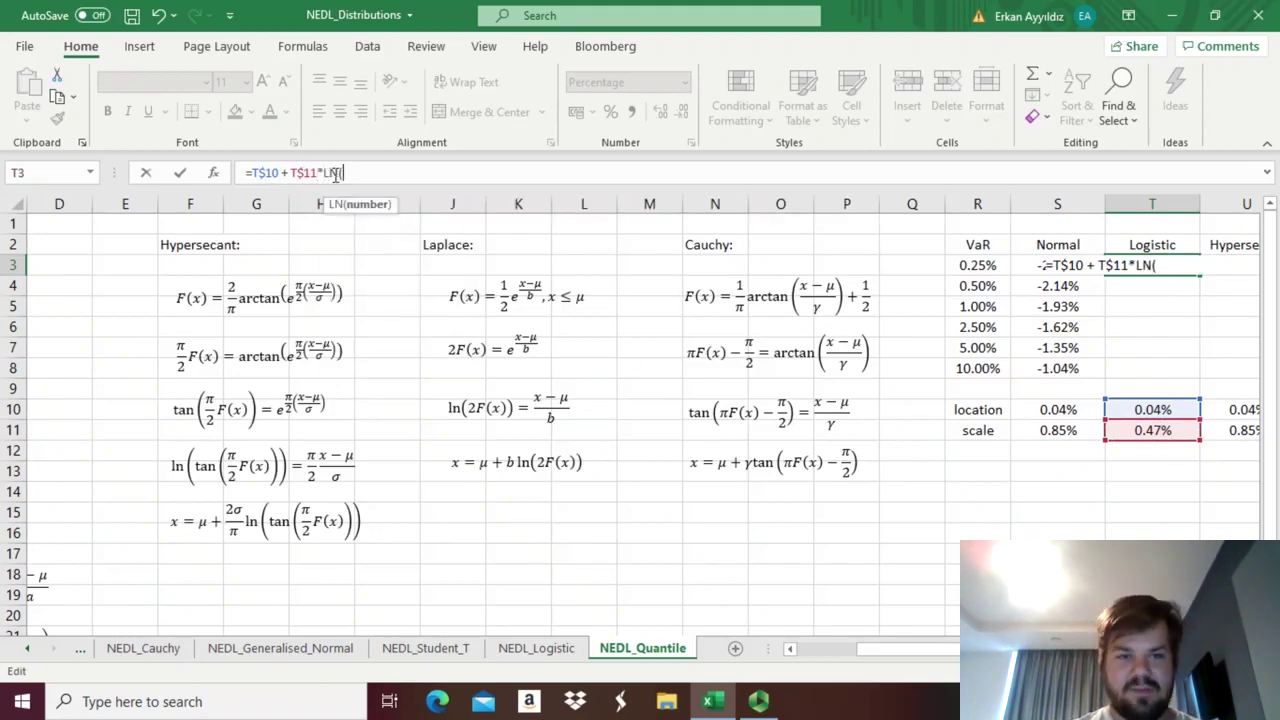
click(968, 265)
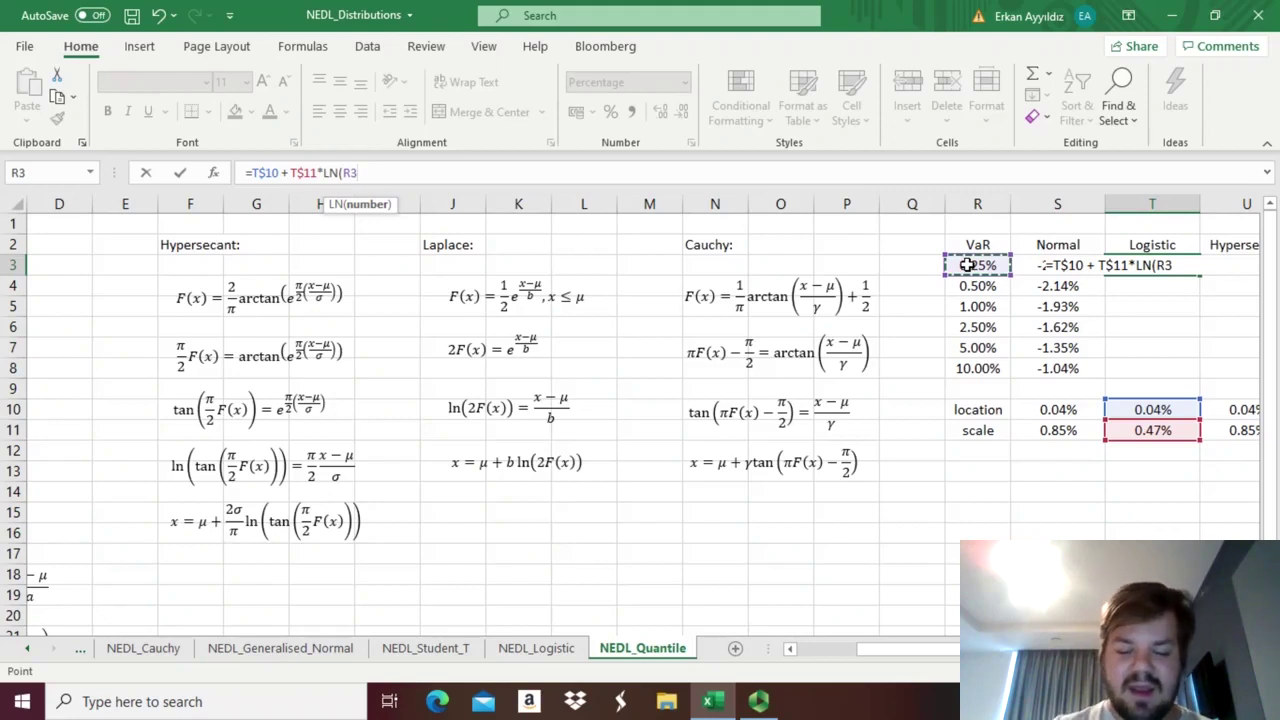
text(/(1-)
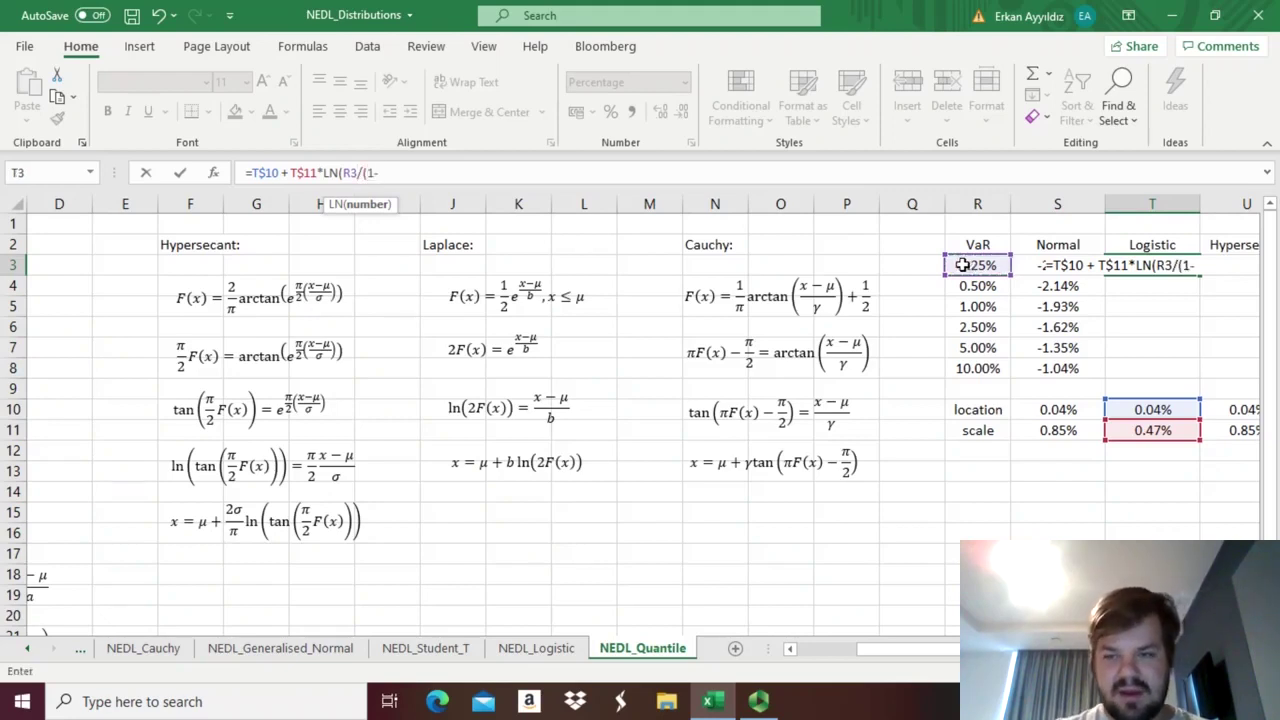
click(968, 265)
text()))
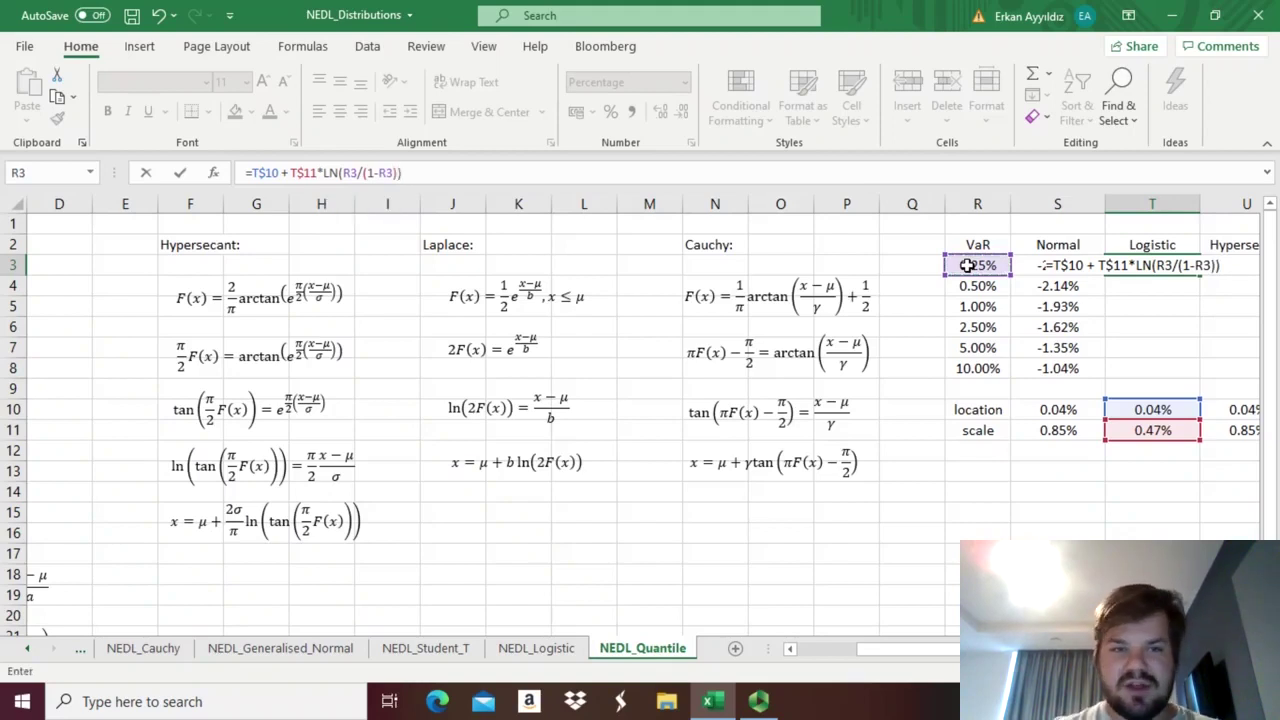
key(Return)
Step: Copy the Logistic formula down to T8 and review the lowest-level quantiles
key(Up)
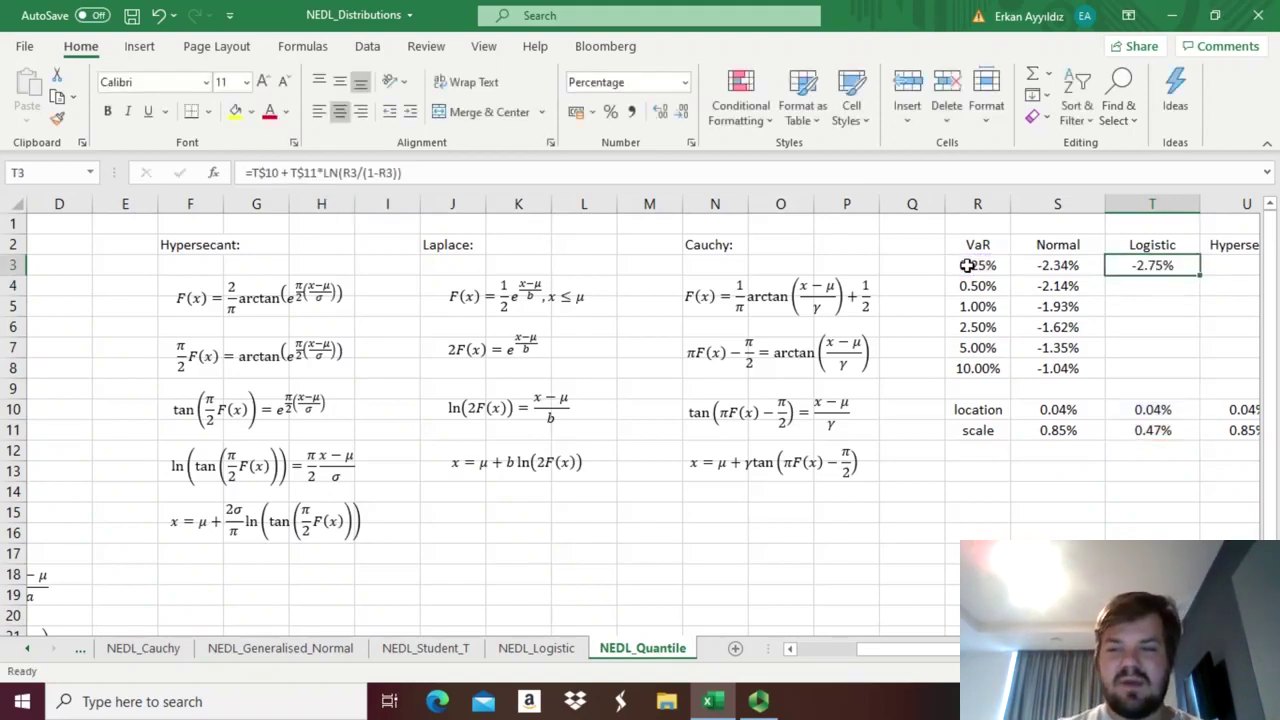
double_click(1199, 271)
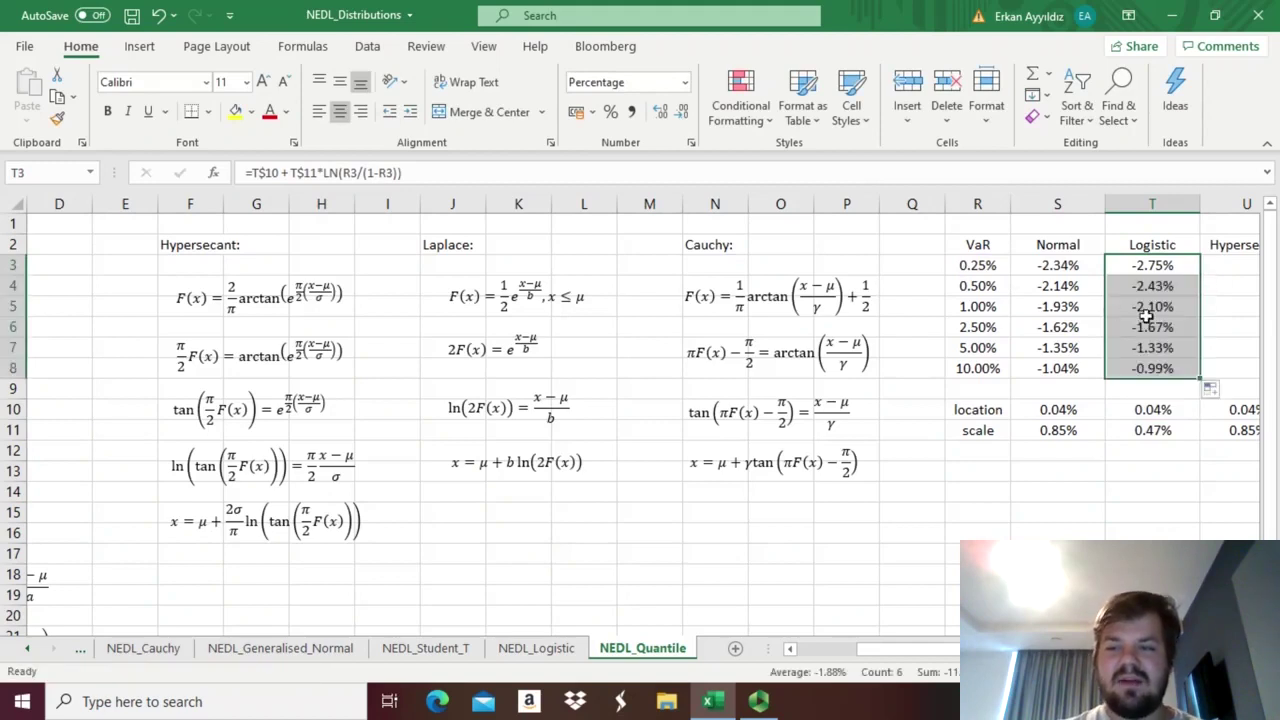
drag(977, 248, 1145, 327)
click(1155, 306)
click(1150, 267)
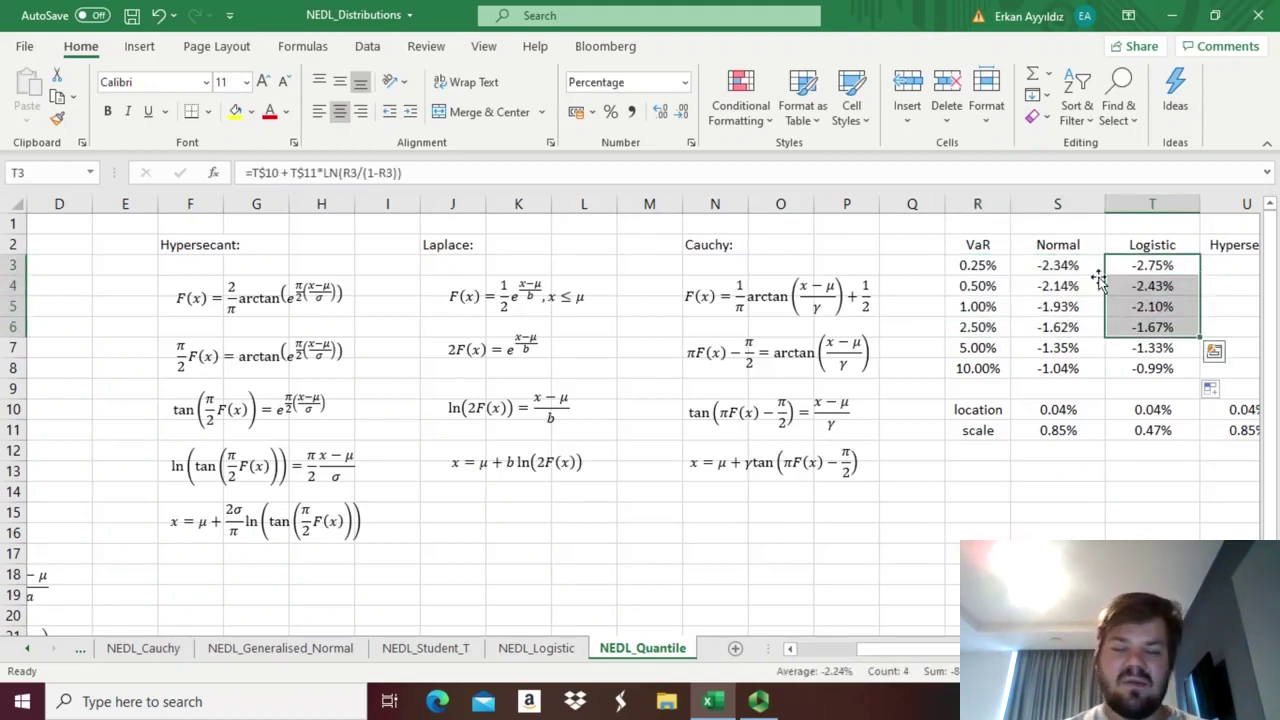
drag(1057, 265, 1053, 327)
drag(1151, 265, 1151, 328)
drag(1152, 262, 1143, 320)
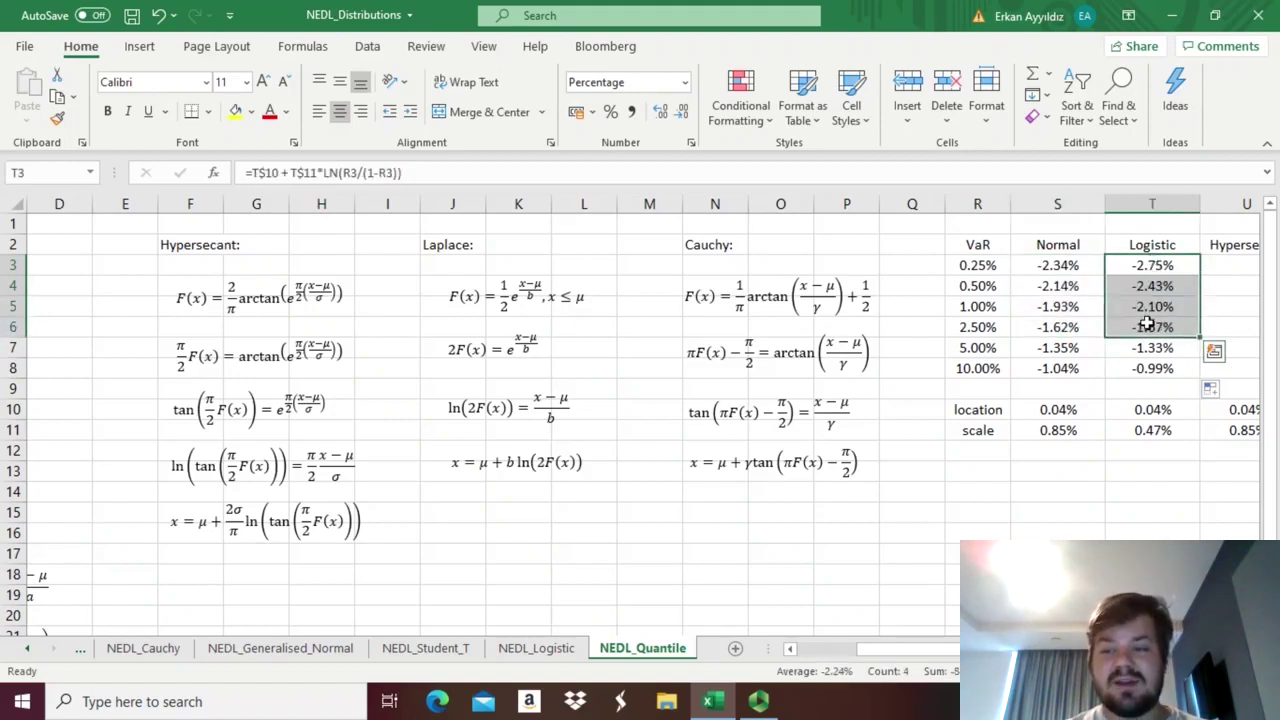
drag(1151, 266, 1152, 342)
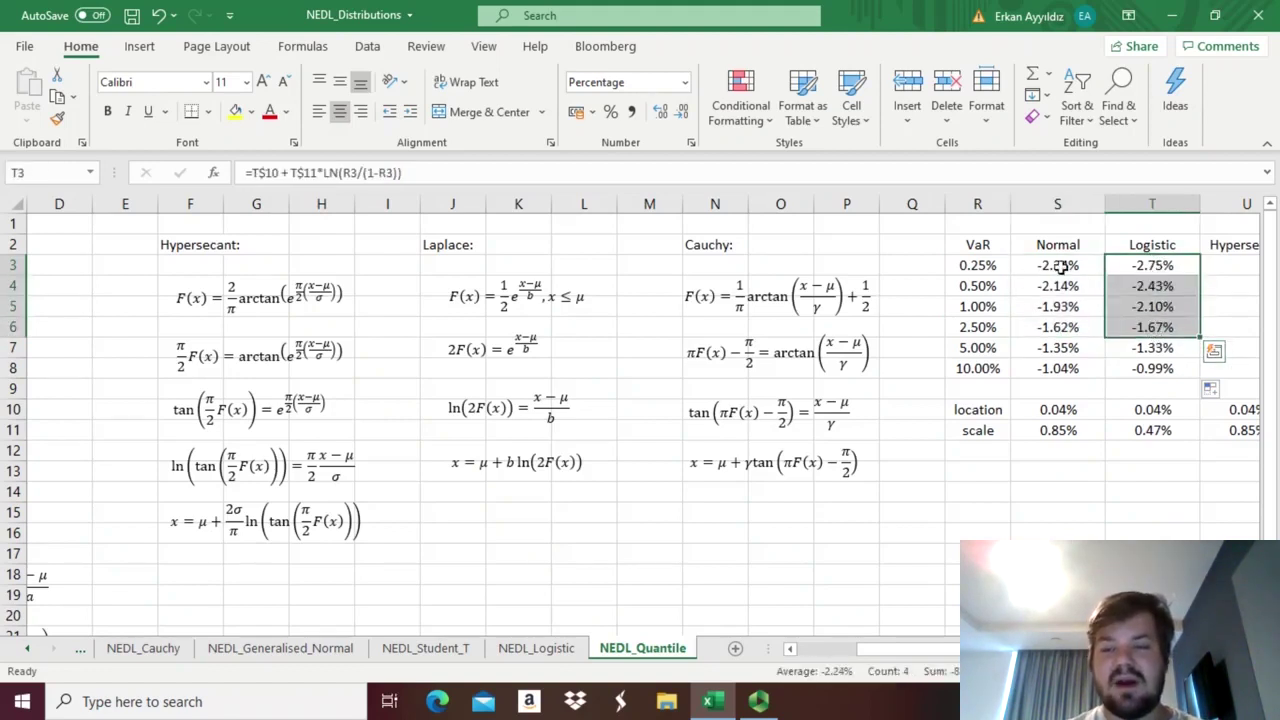
Step: Compare Normal and Logistic quantiles at the 2.50%, 5.00% and 10.00% VaR levels
drag(1061, 265, 1055, 325)
click(1162, 330)
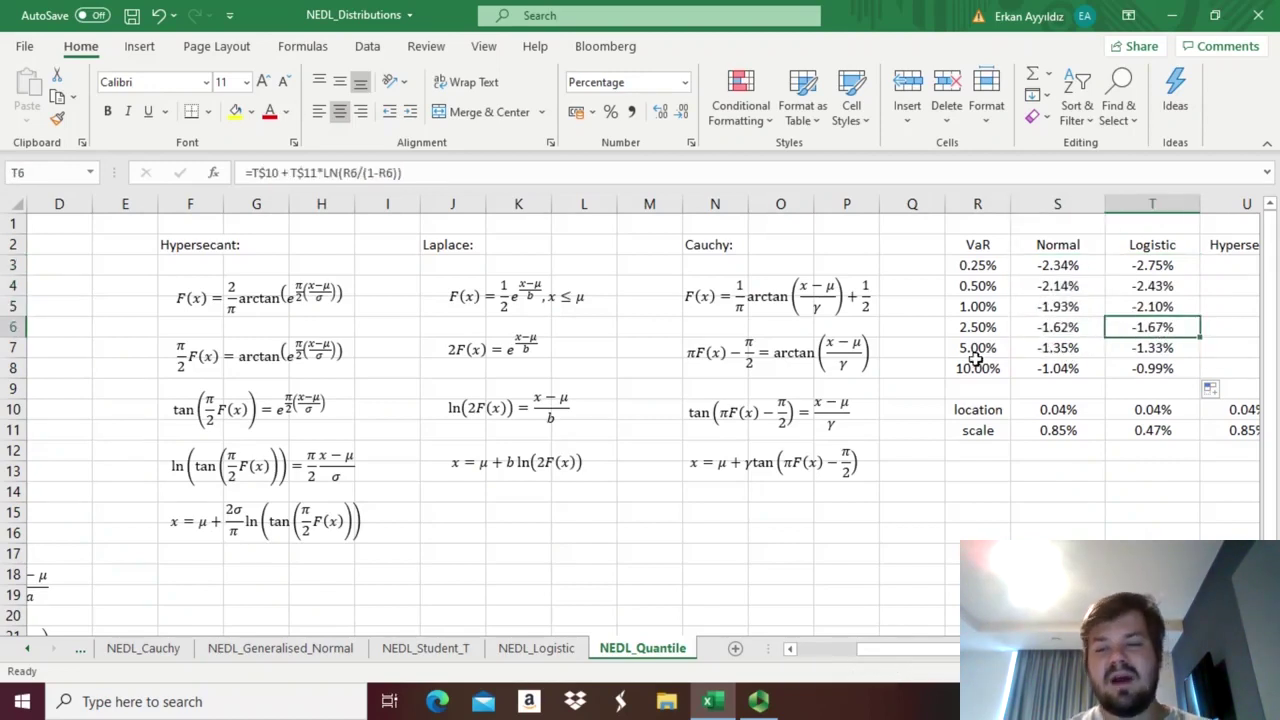
mouse_move(976, 354)
mouse_down()
mouse_move(976, 383)
mouse_move(970, 352)
mouse_move(968, 364)
mouse_up()
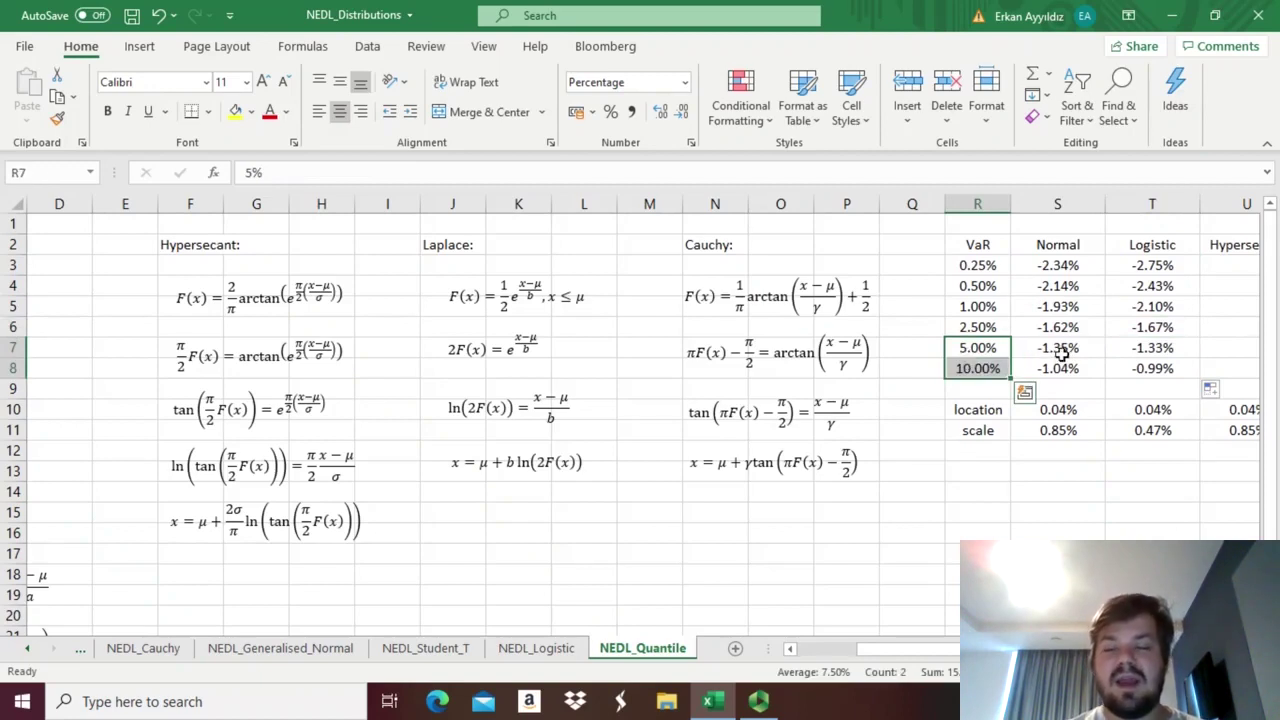
mouse_move(1060, 347)
mouse_down()
mouse_move(1063, 372)
mouse_move(1058, 350)
mouse_move(1050, 368)
mouse_up()
click(1166, 348)
drag(1166, 348, 1162, 367)
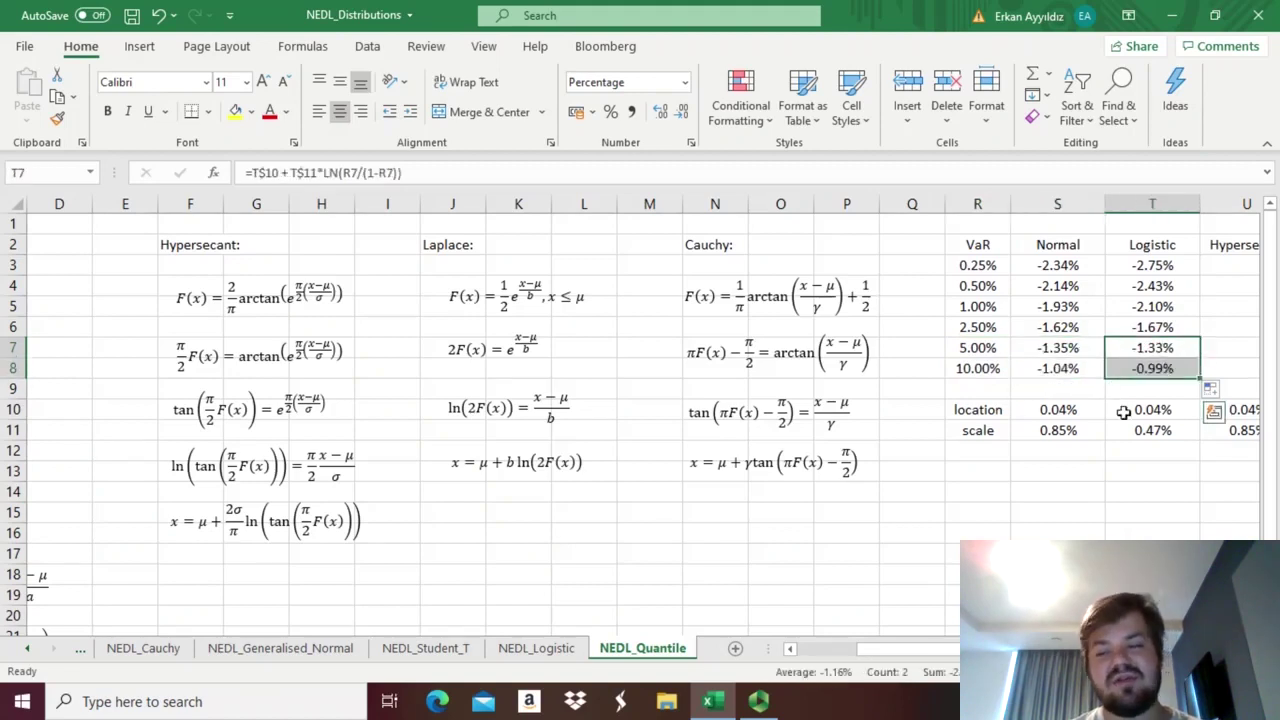
click(1152, 388)
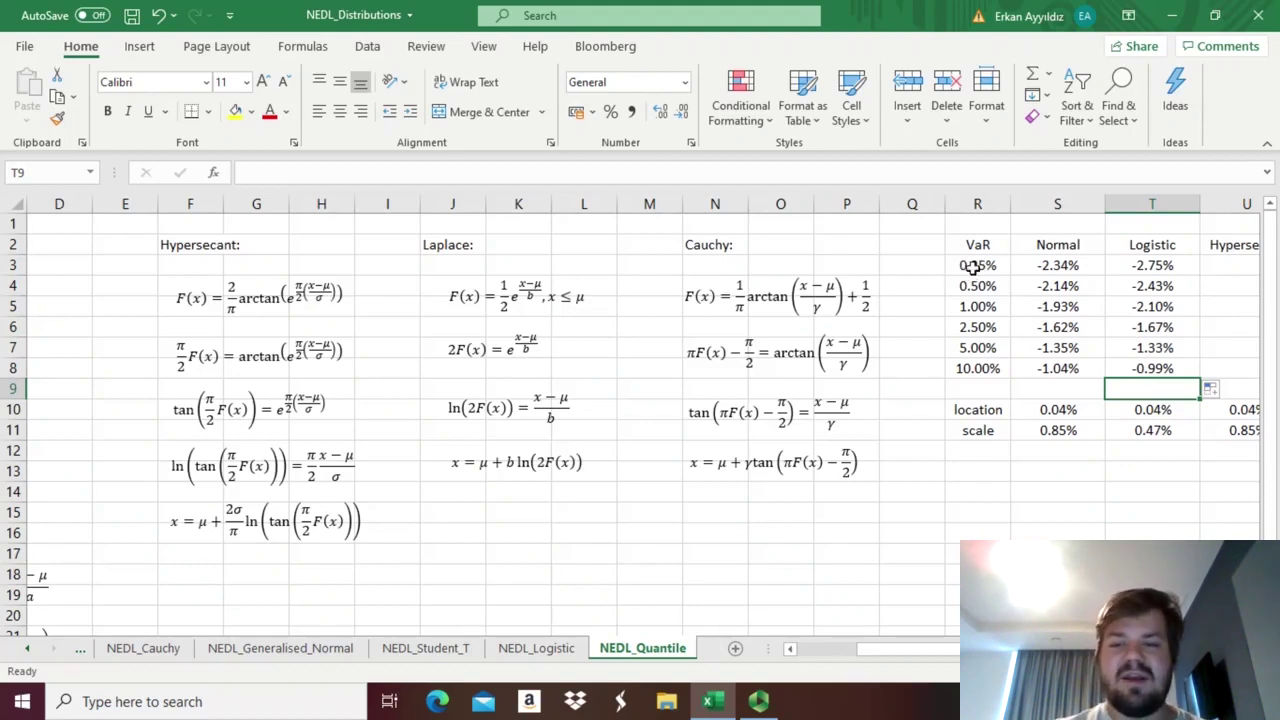
drag(965, 271, 980, 325)
click(1062, 369)
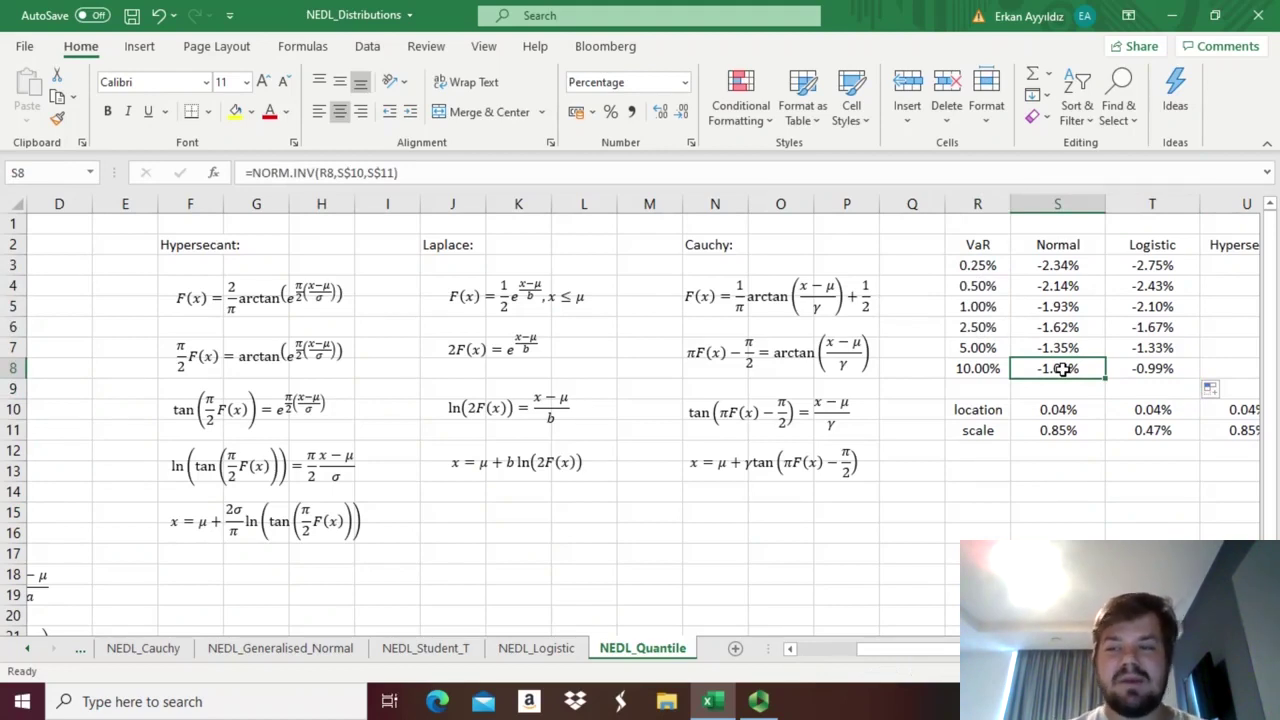
click(1141, 248)
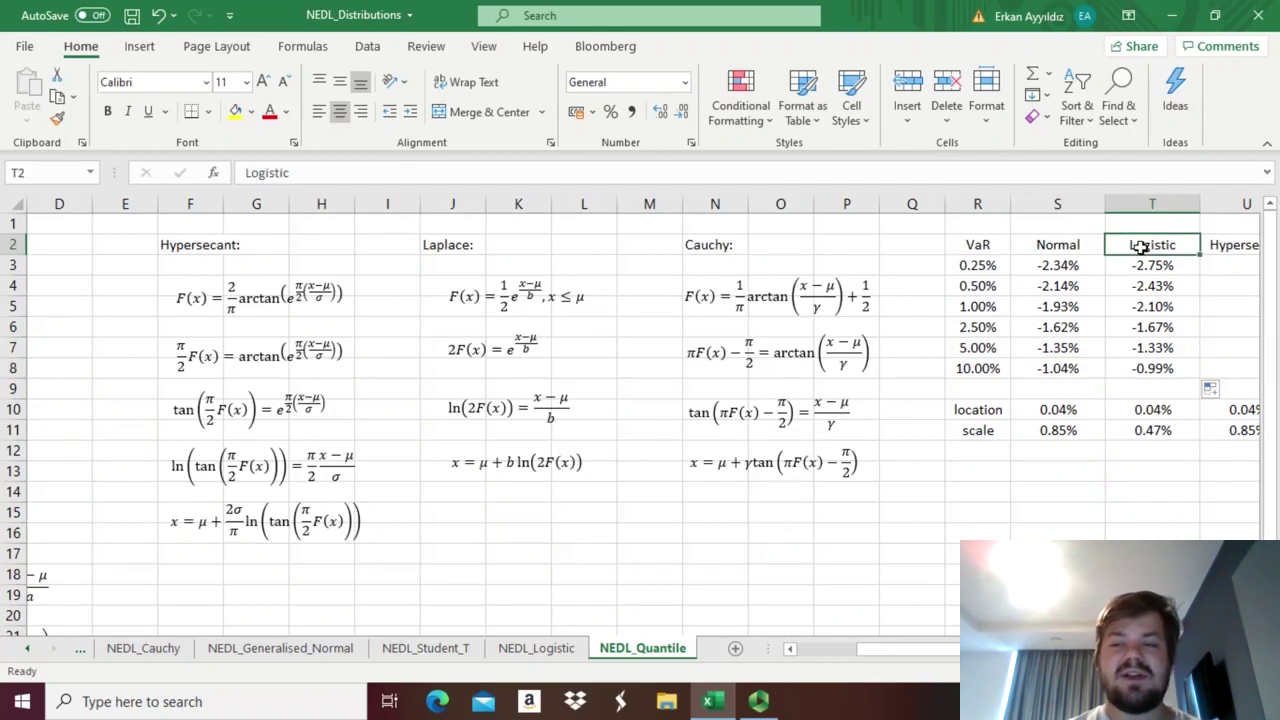
key(Left)
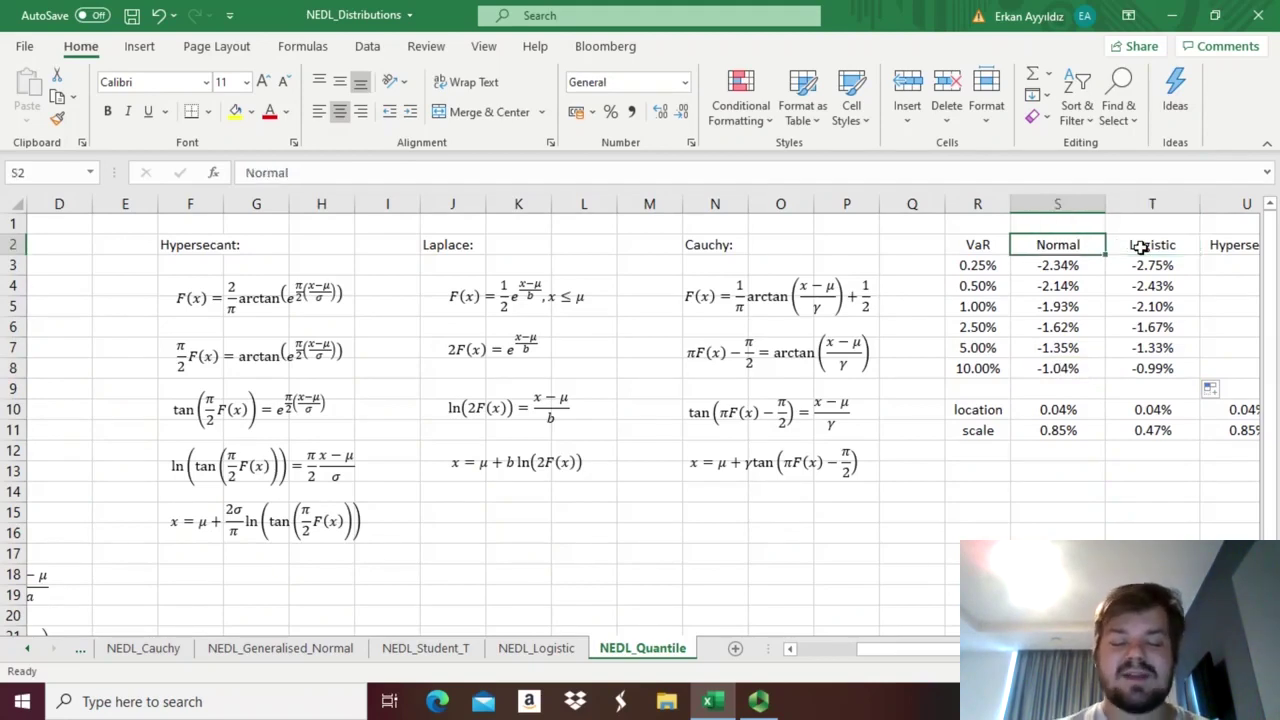
click(1141, 248)
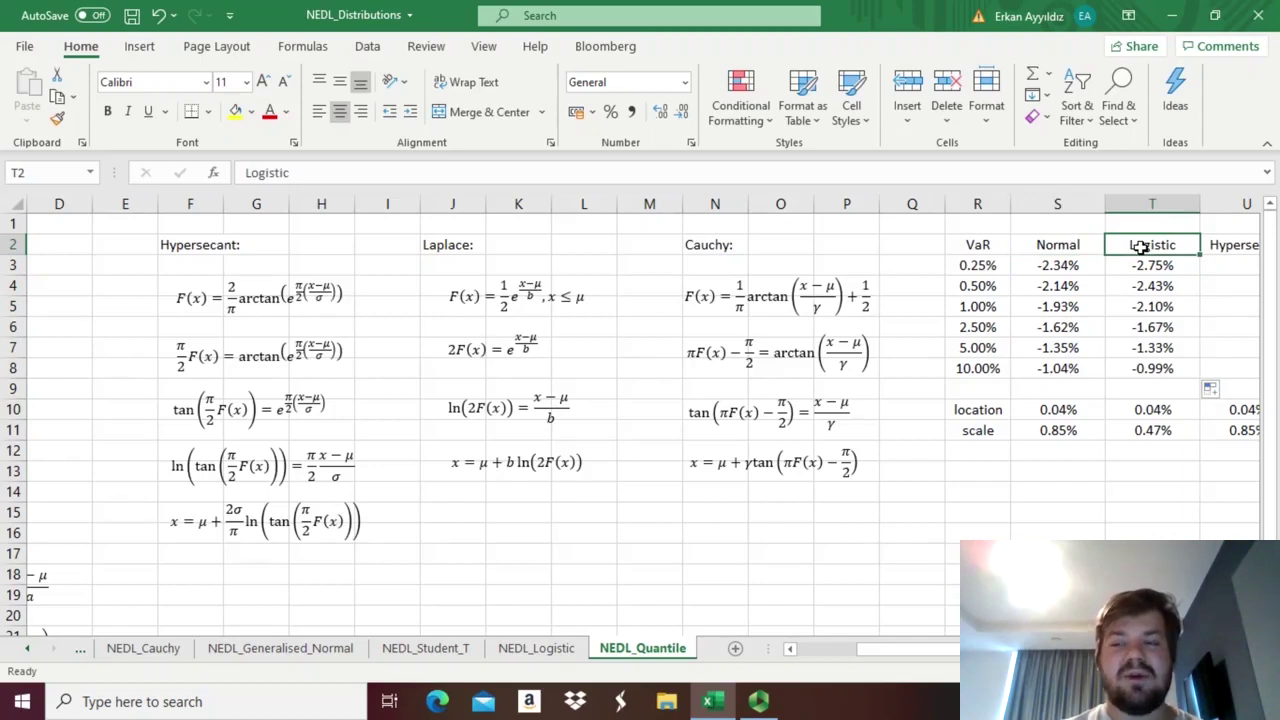
key(Right)
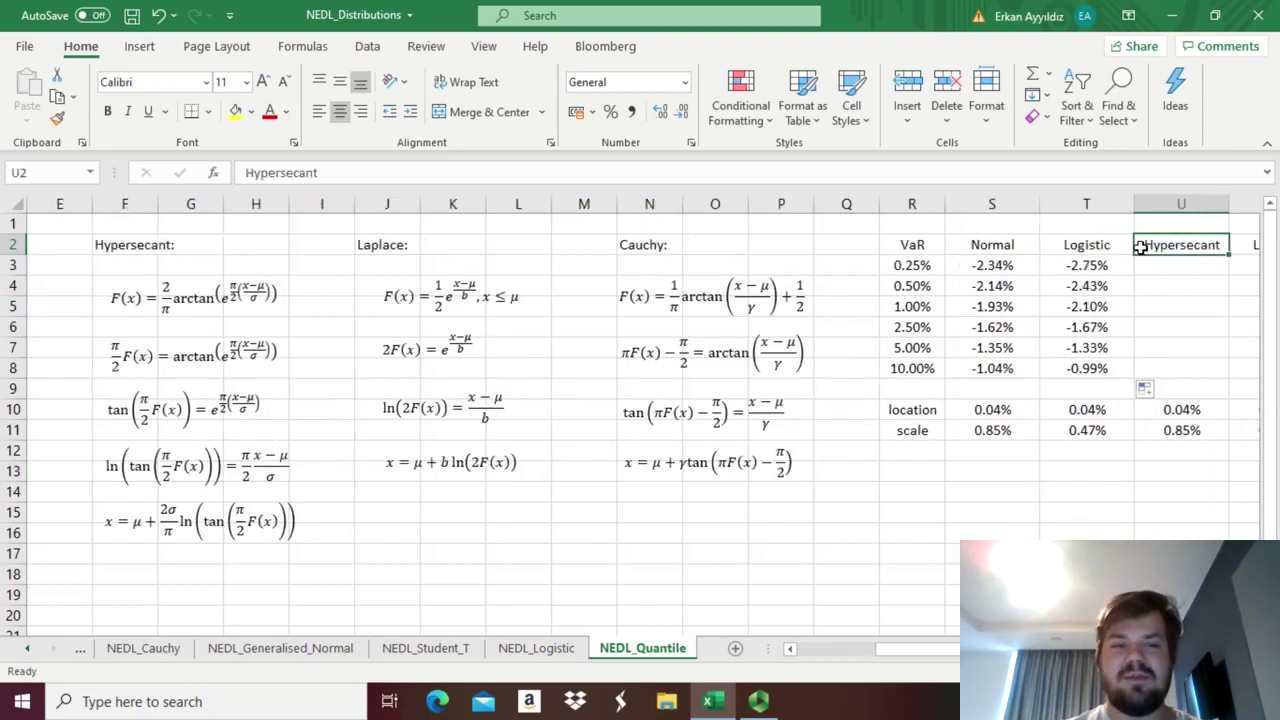
key(Right)
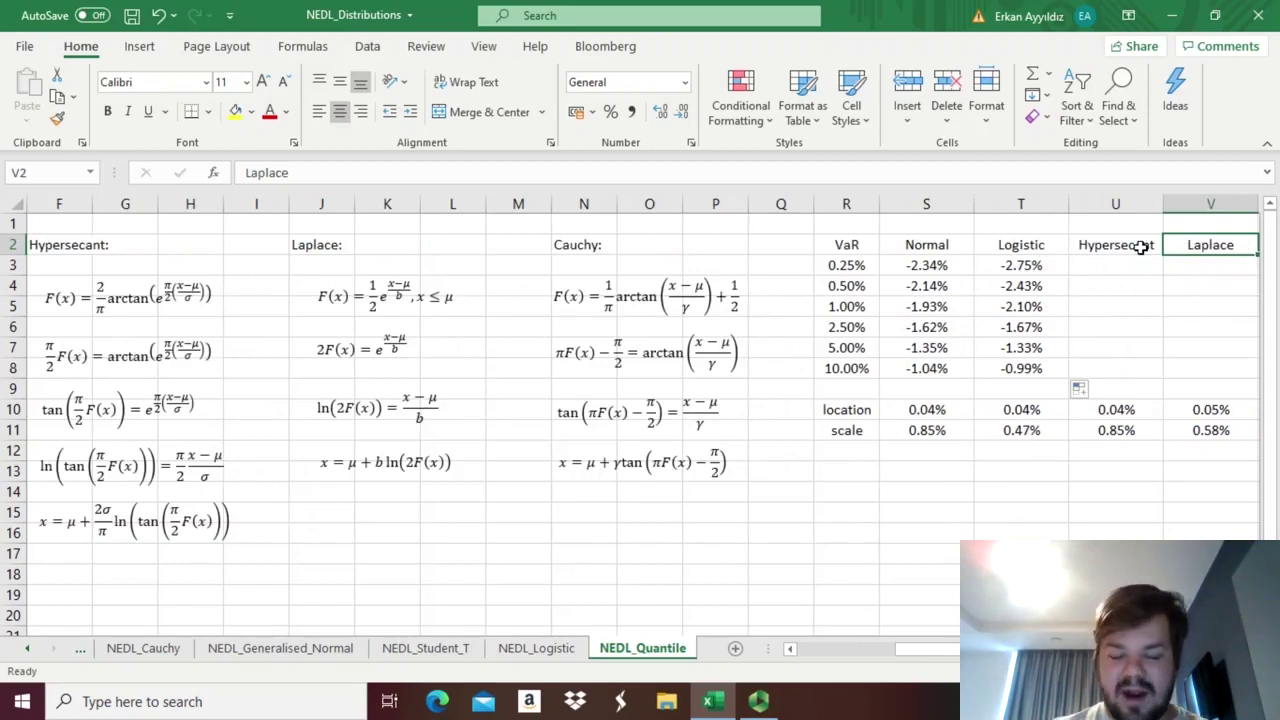
key(Right)
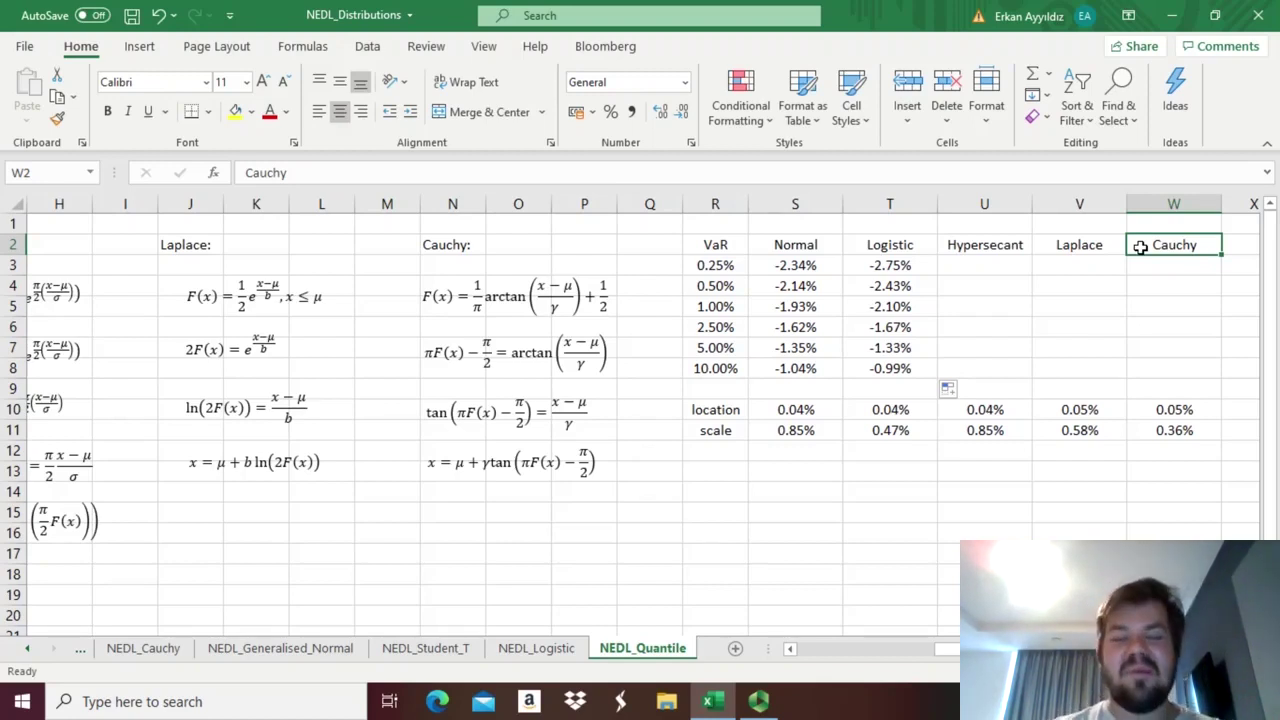
key(Down)
key(Left)
key(Left)
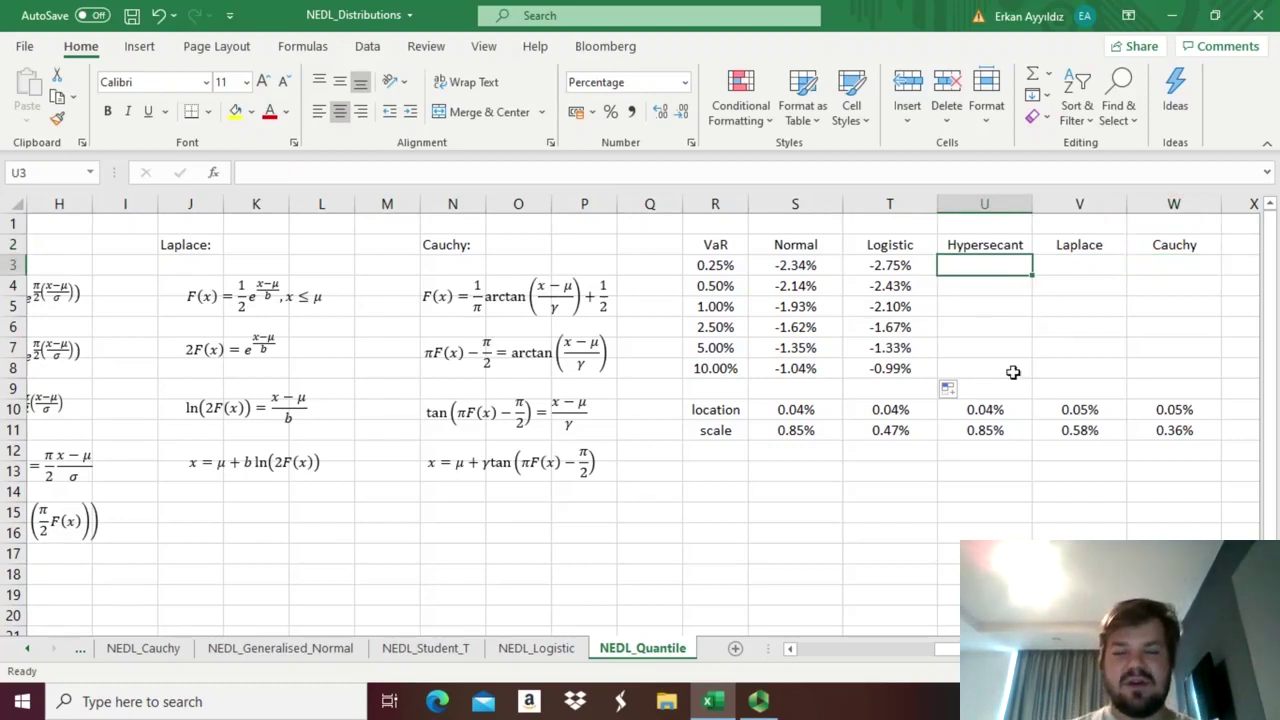
click(948, 575)
key(Home)
key(Down)
key(Down)
key(Down)
key(Down)
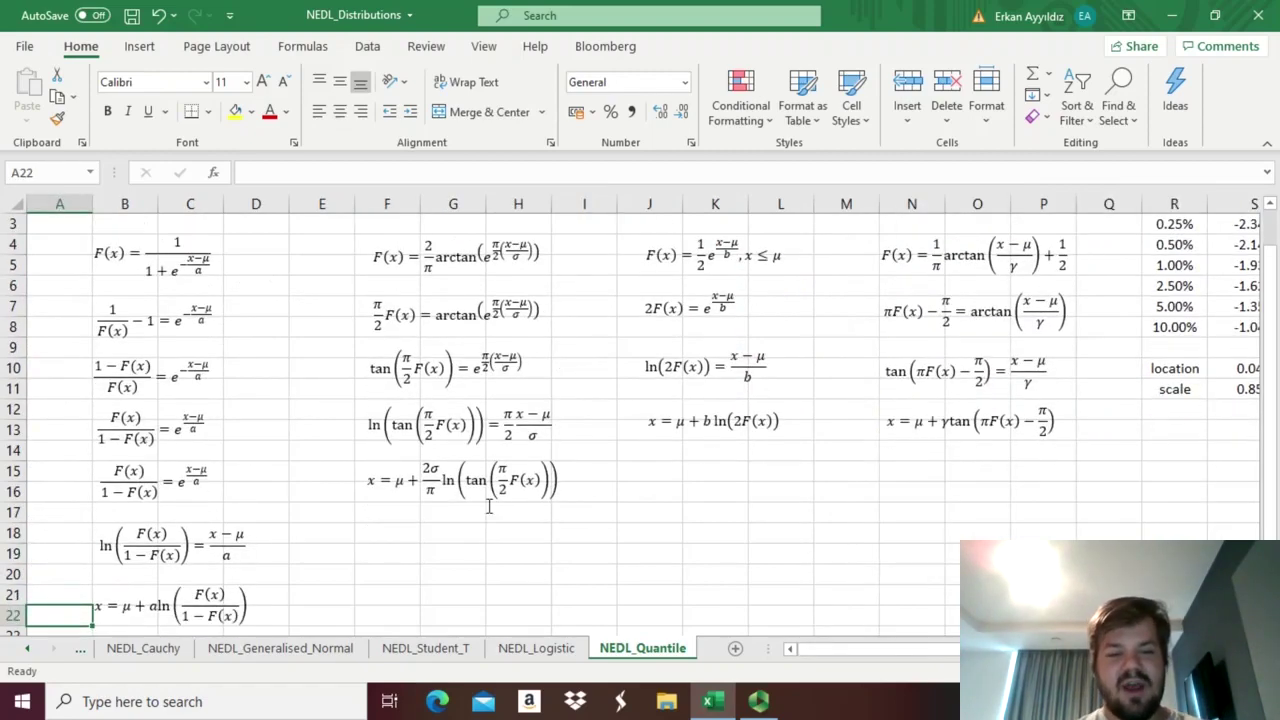
Step: Start the U3 formula with the row-anchored Hypersecant location U$10 plus 2*
click(709, 469)
key(Right)
key(Right)
key(Right)
key(Right)
key(Right)
key(Right)
key(Right)
key(Right)
key(Right)
key(Right)
key(Right)
key(Right)
key(Right)
key(Right)
key(Right)
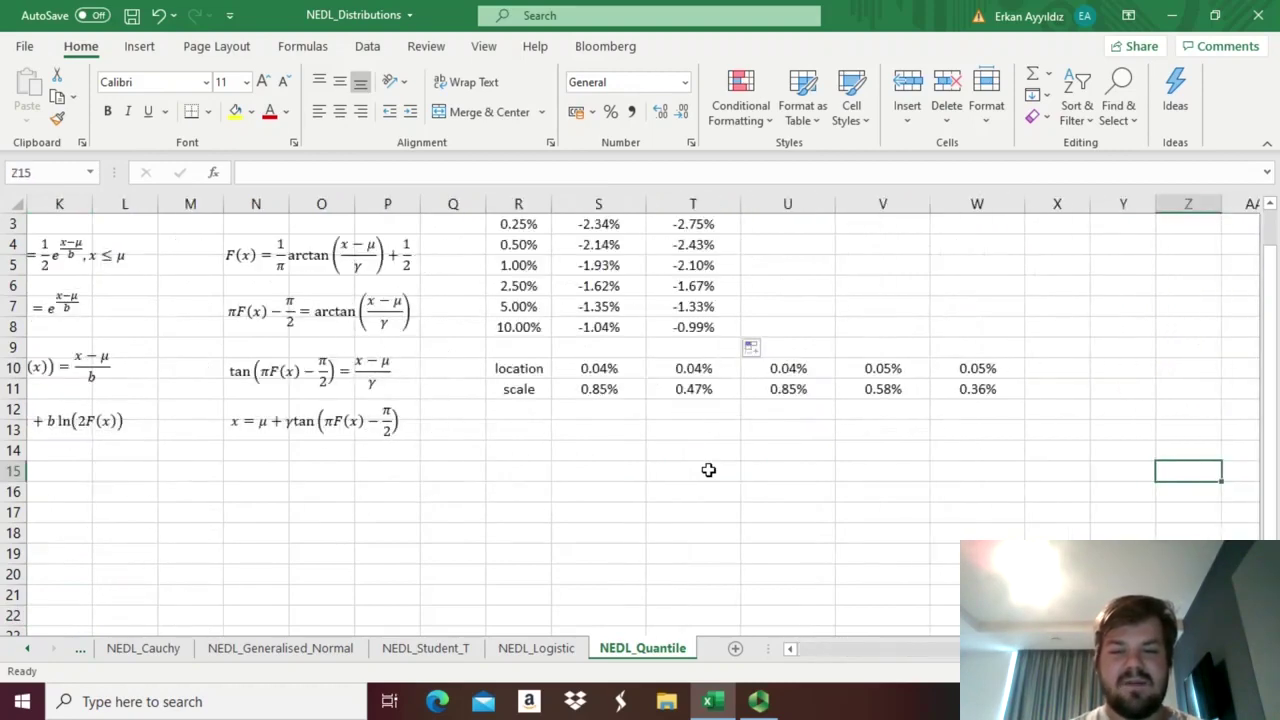
click(781, 283)
key(Up)
key(Up)
key(Up)
scroll(783, 282, up, 1)
text(=)
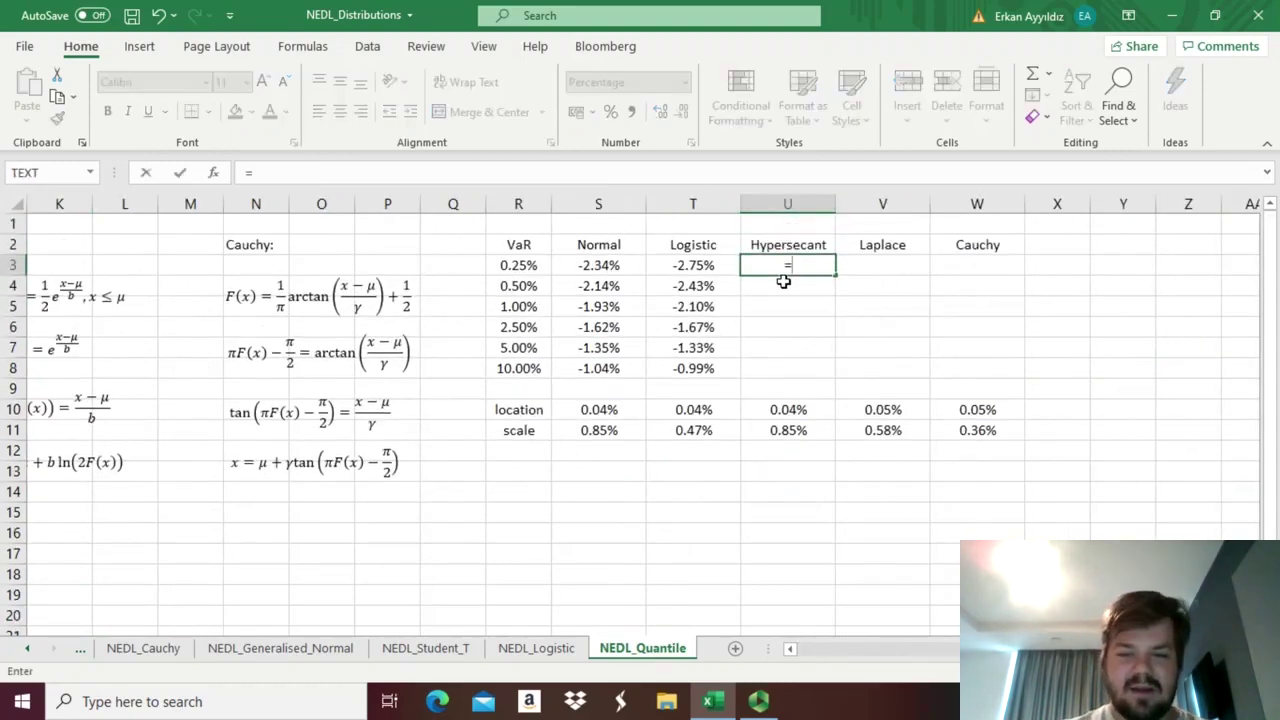
click(772, 405)
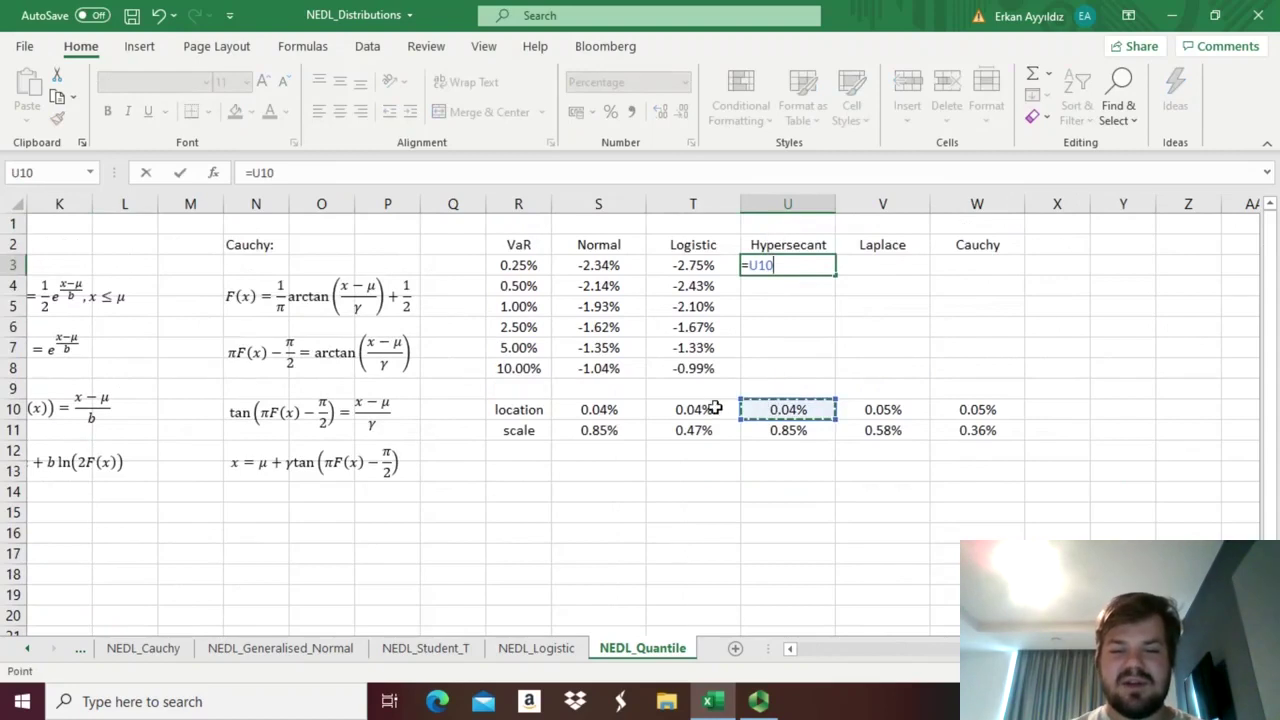
click(266, 172)
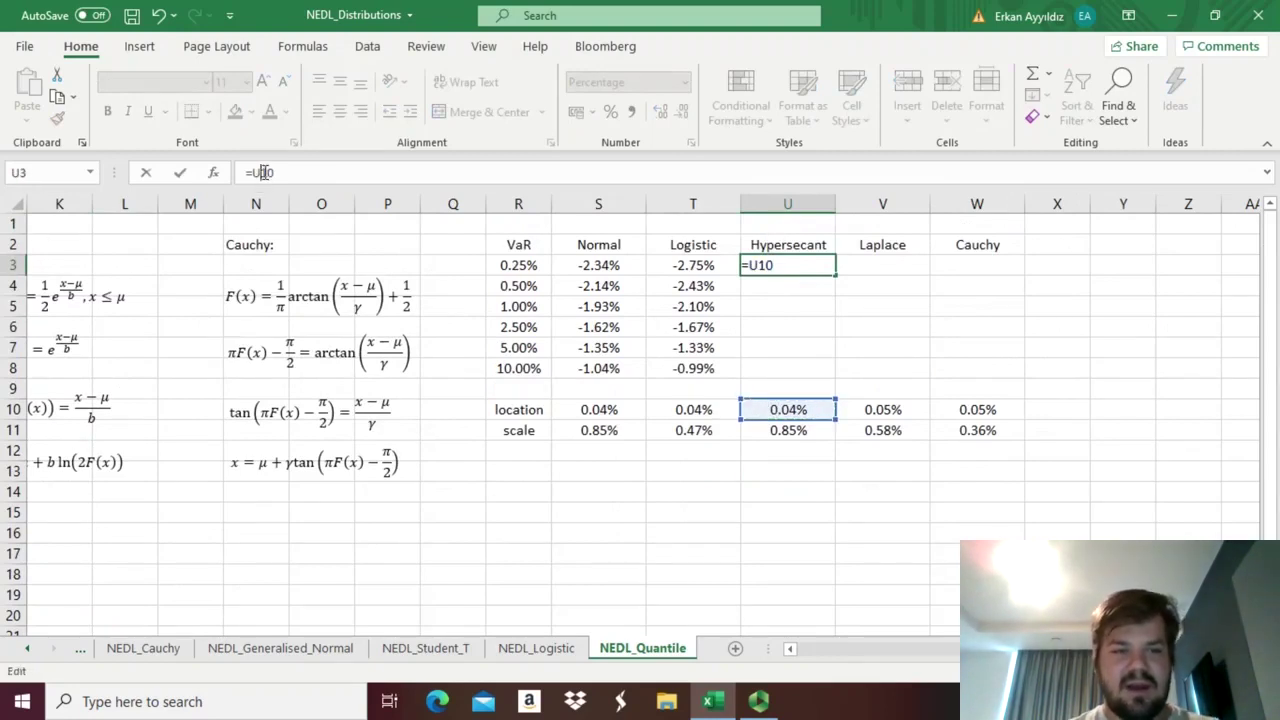
text($)
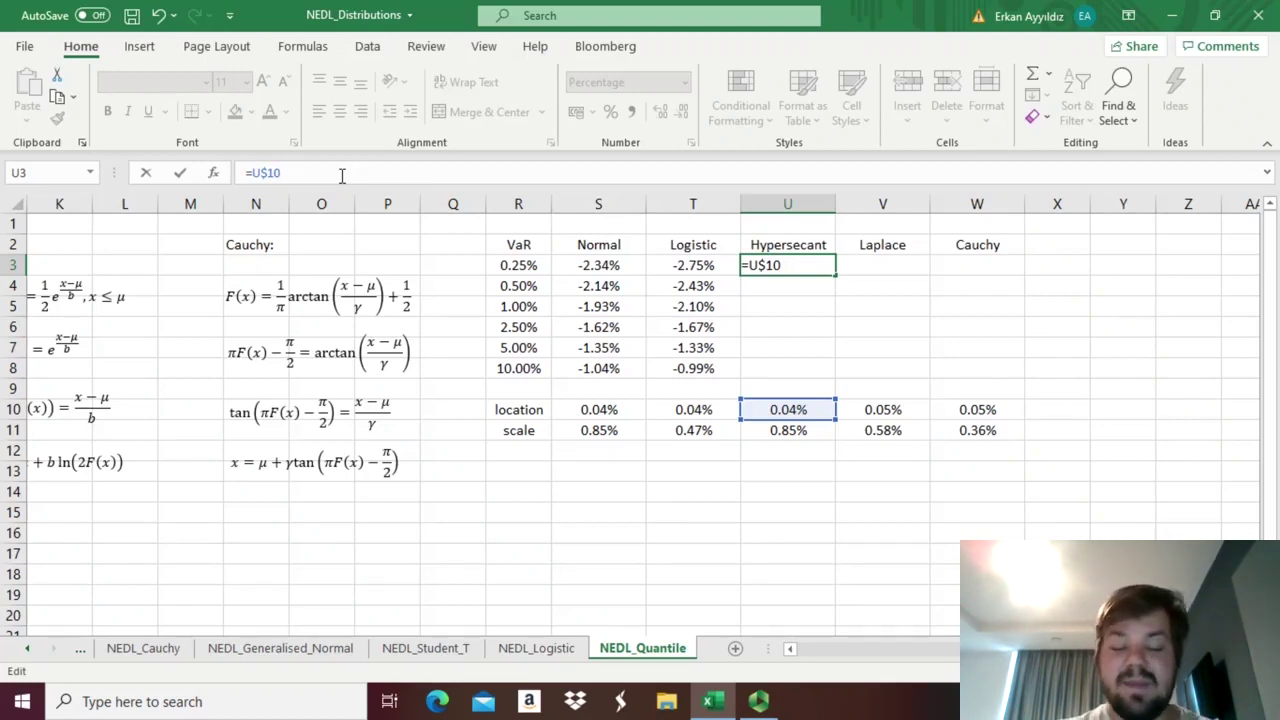
text(+2*)
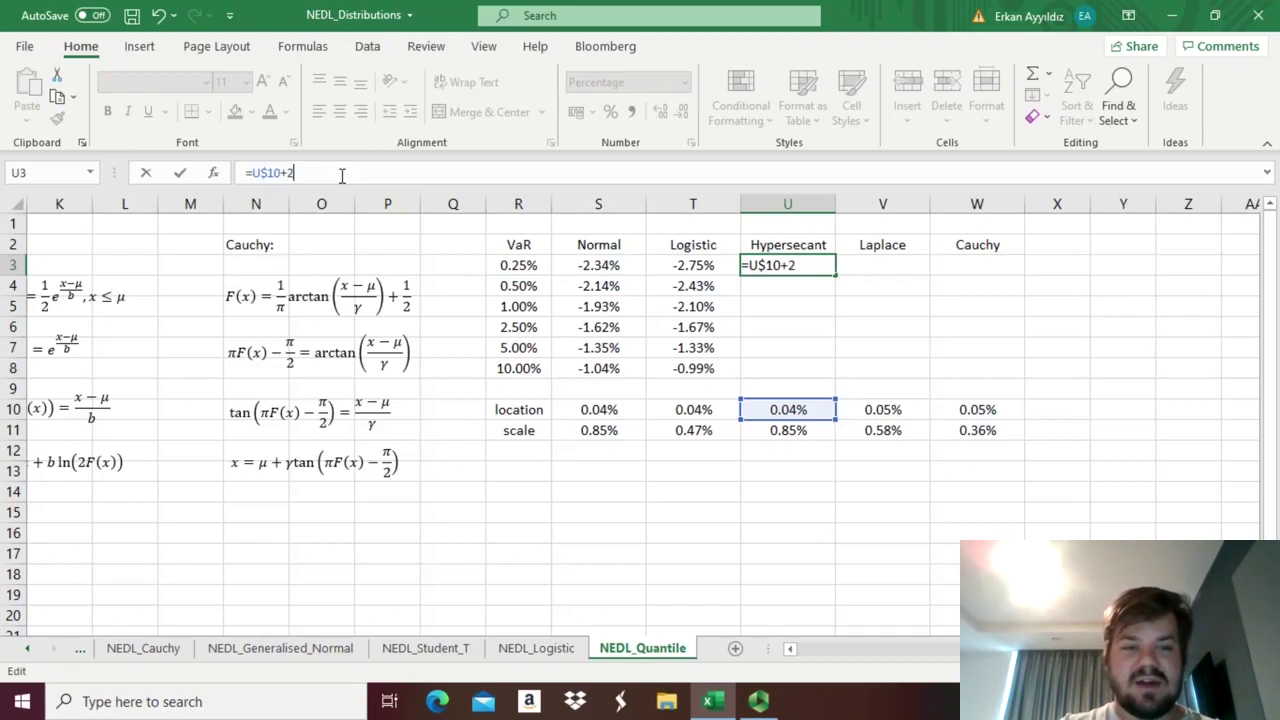
Step: Complete =U$10+2*U$11/PI()*LN(TAN(PI()/2*R3)) in U3 and copy it down to U8
click(760, 428)
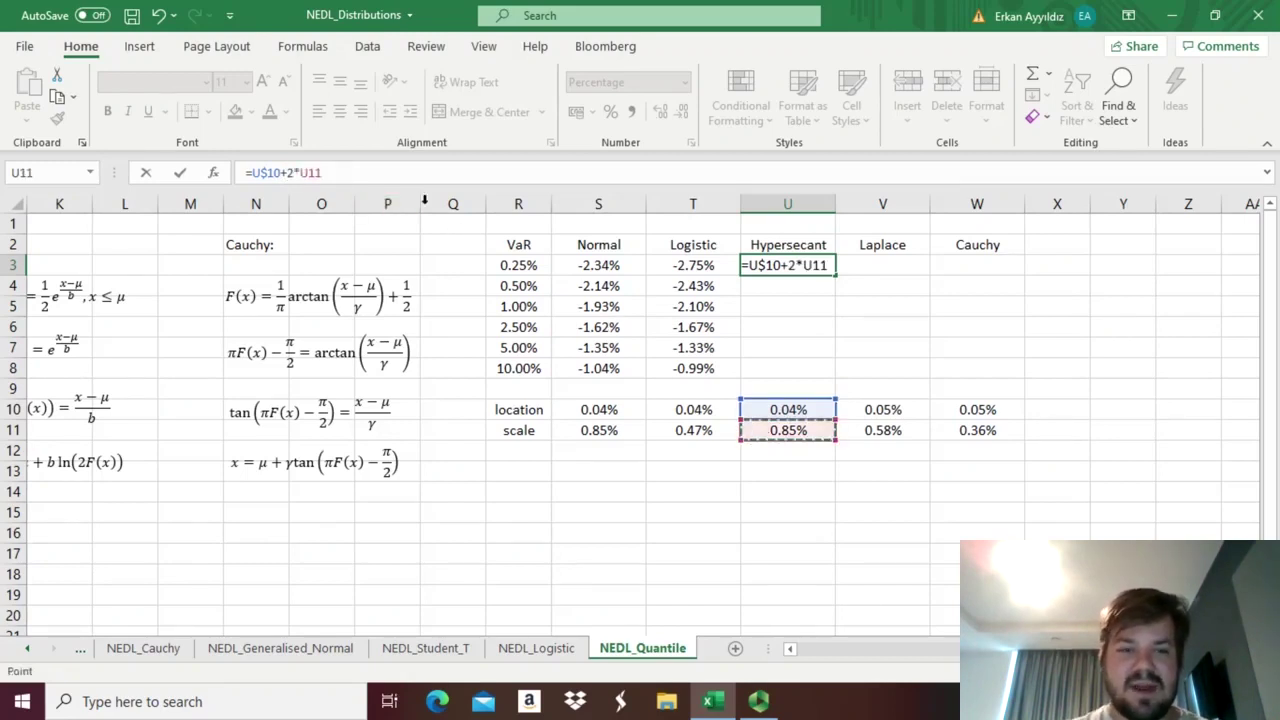
click(310, 172)
text($)
key(Right)
key(Right)
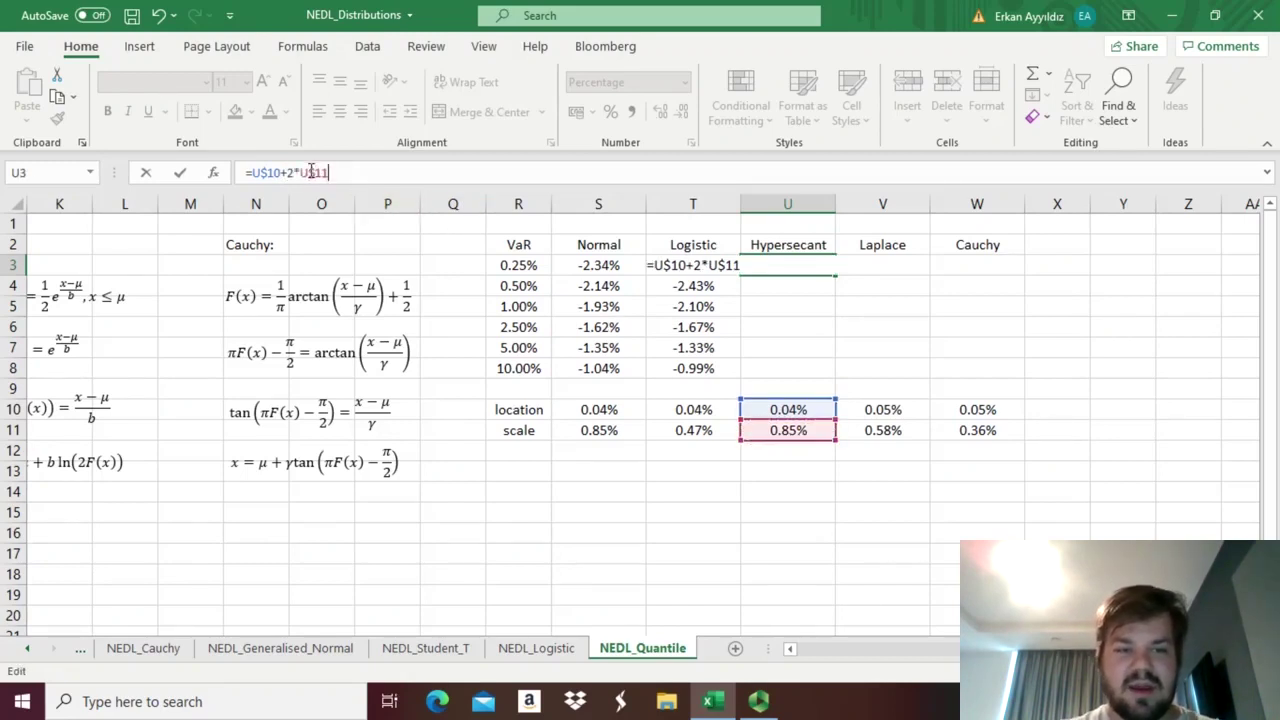
text(/PI())
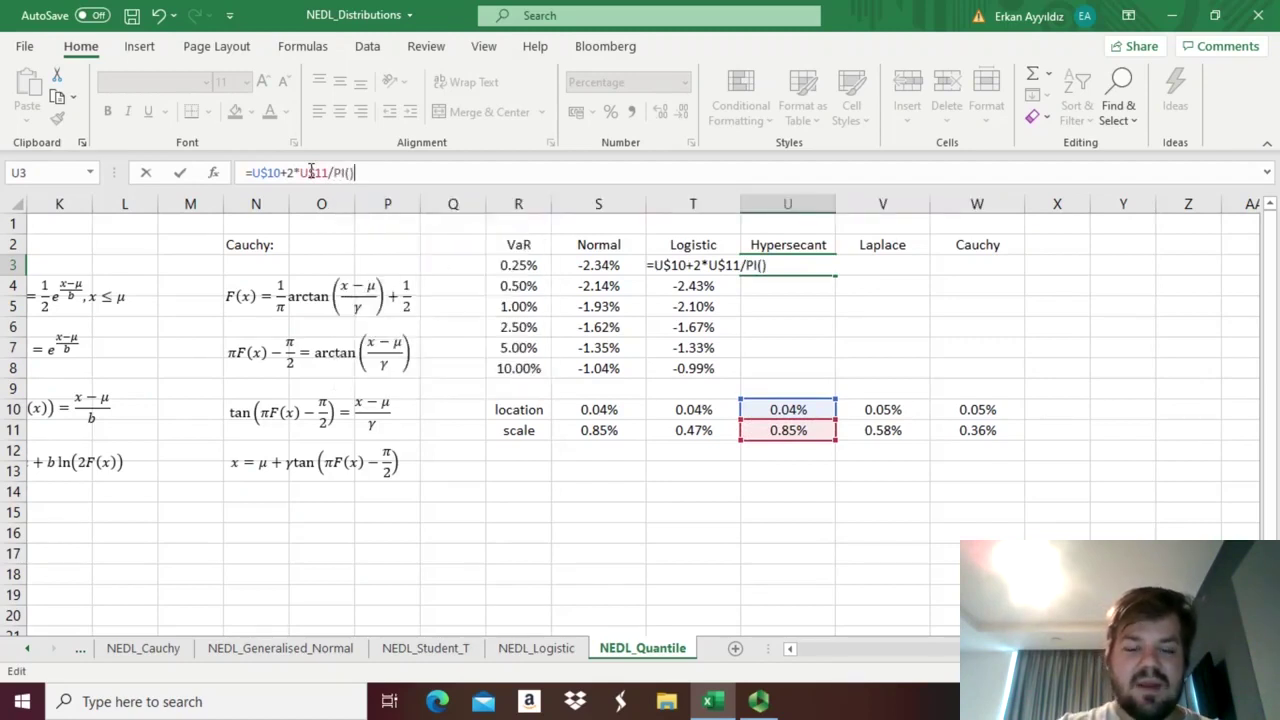
text(*)
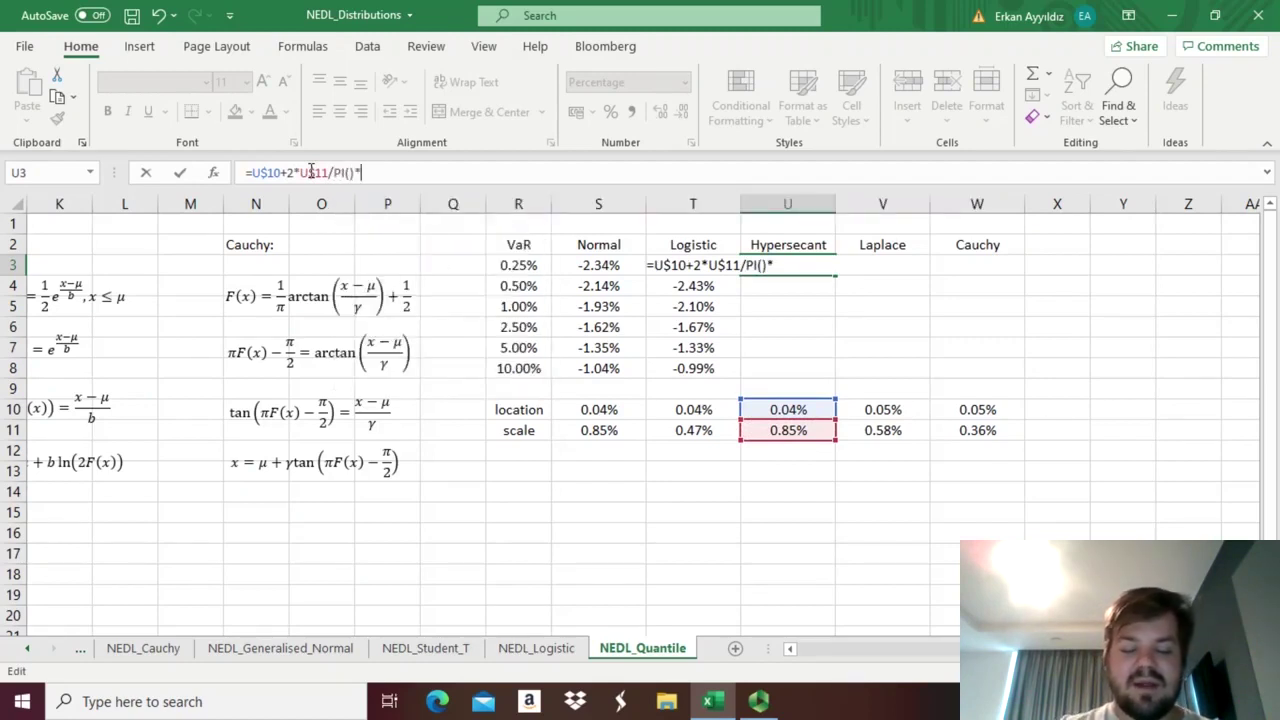
text(LN(T)
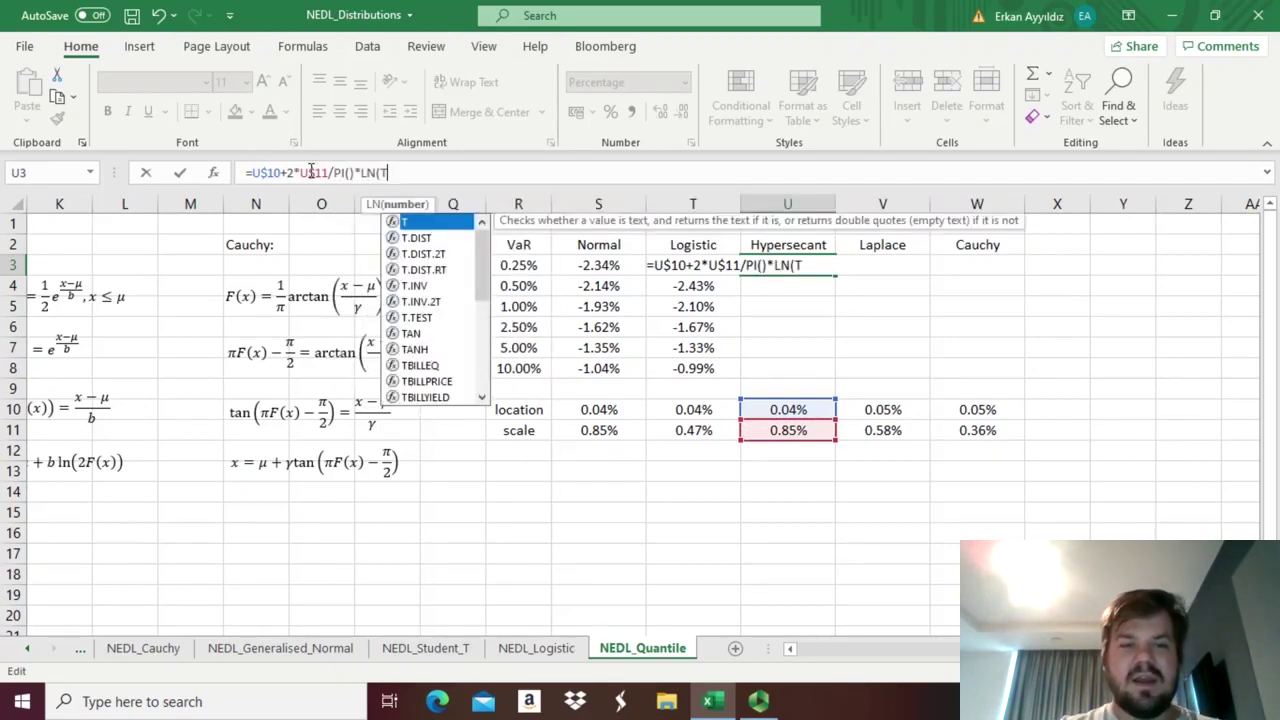
text(AN()
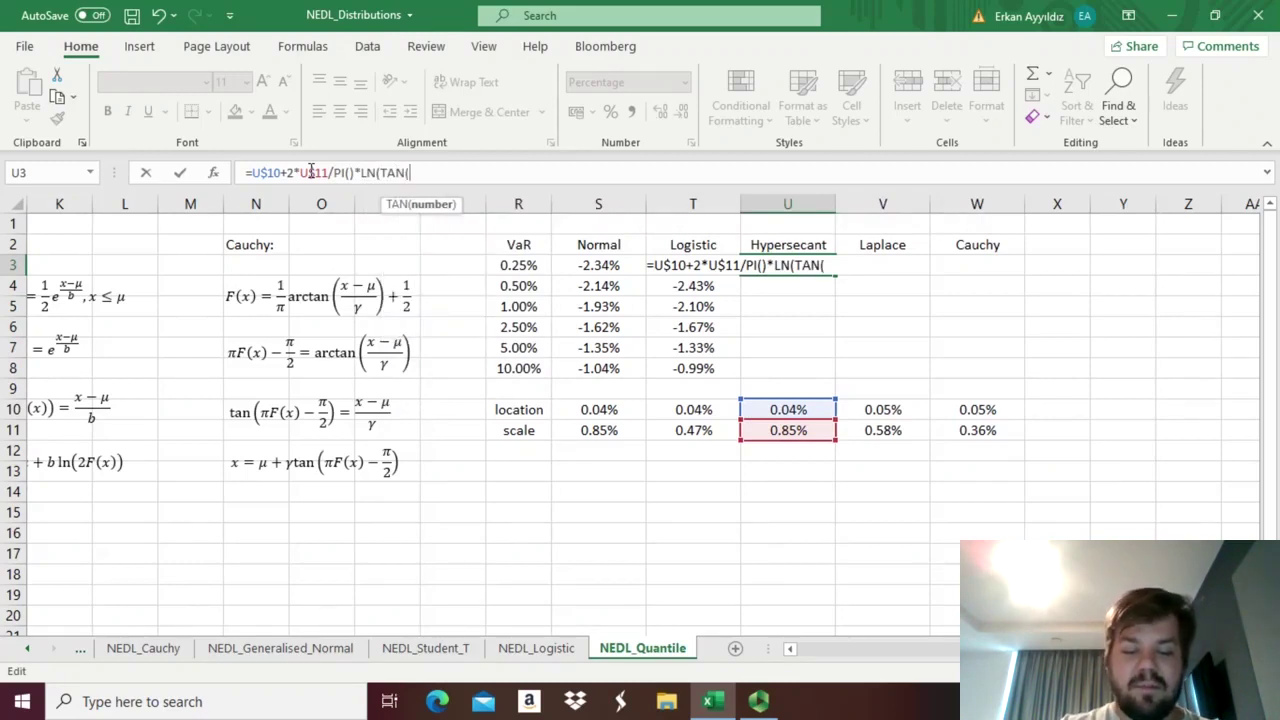
text(PI()/2)
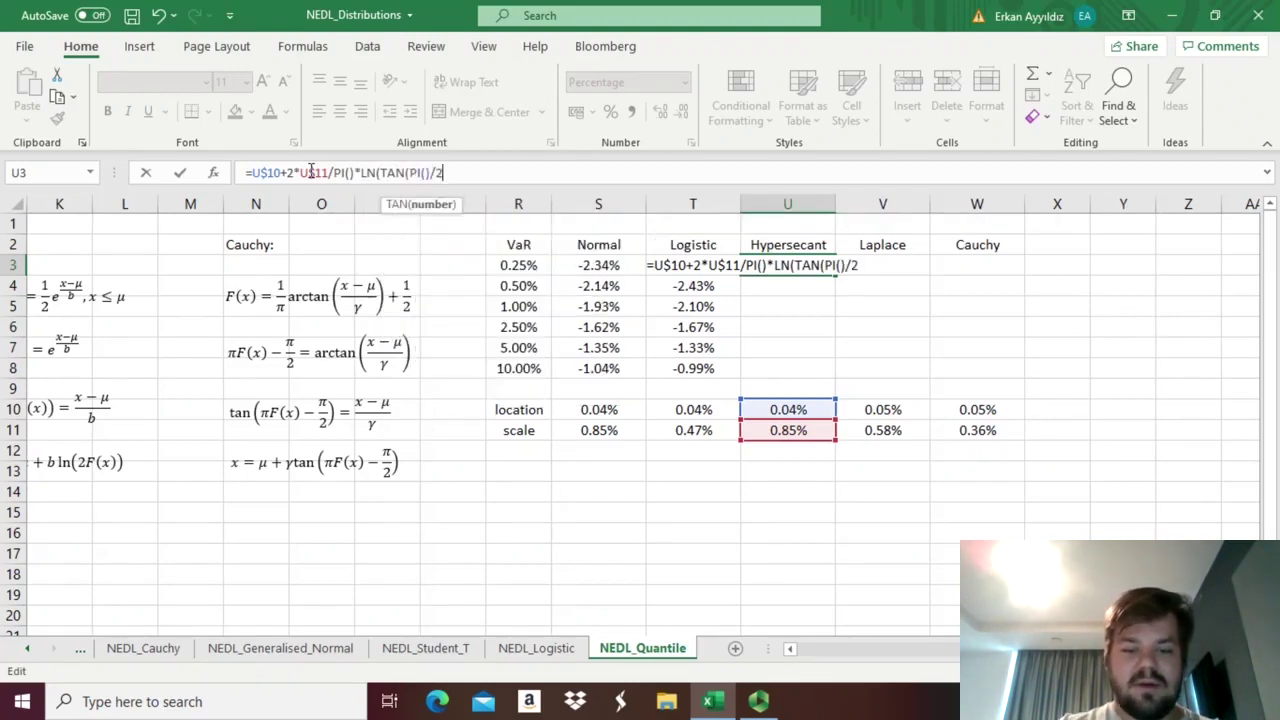
text(*)
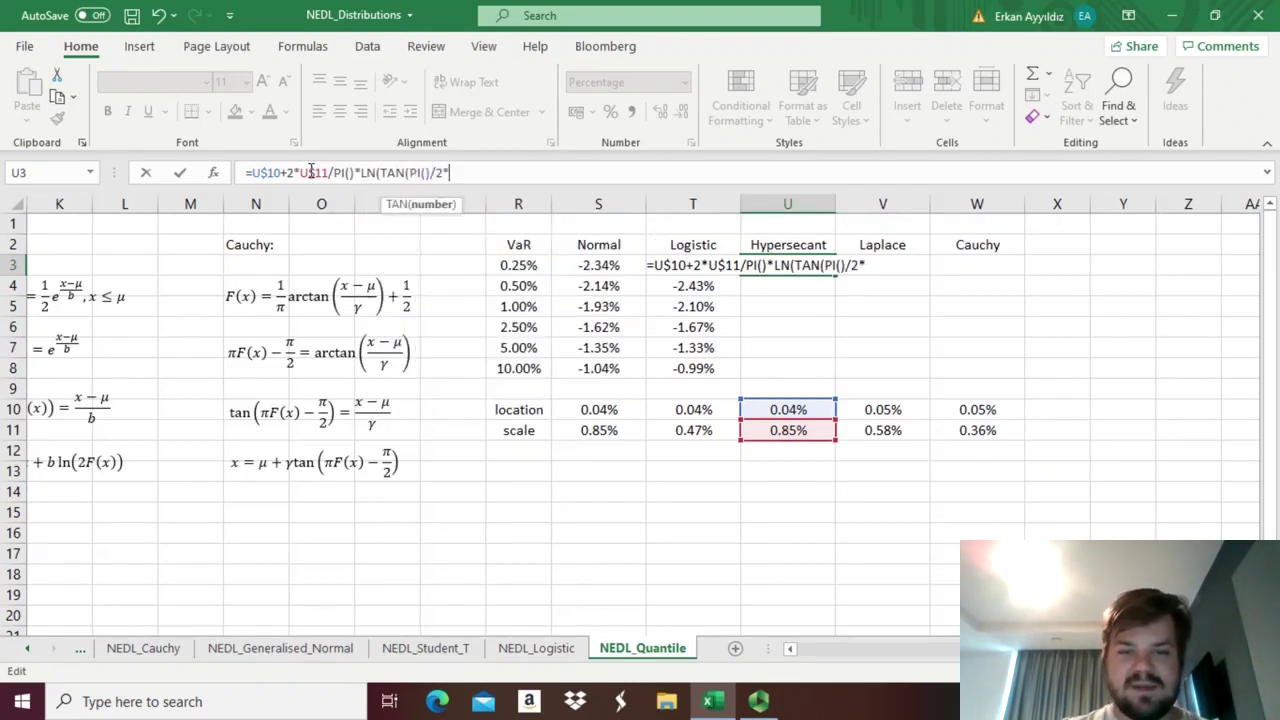
click(517, 265)
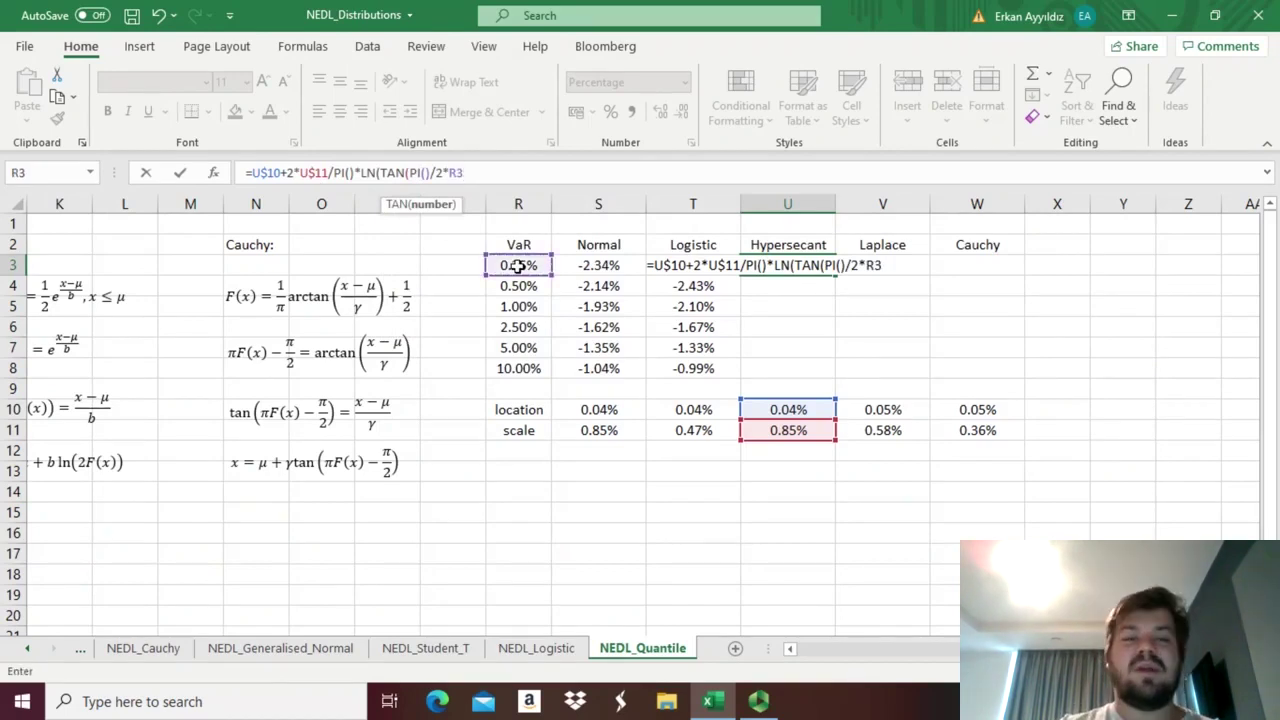
text())
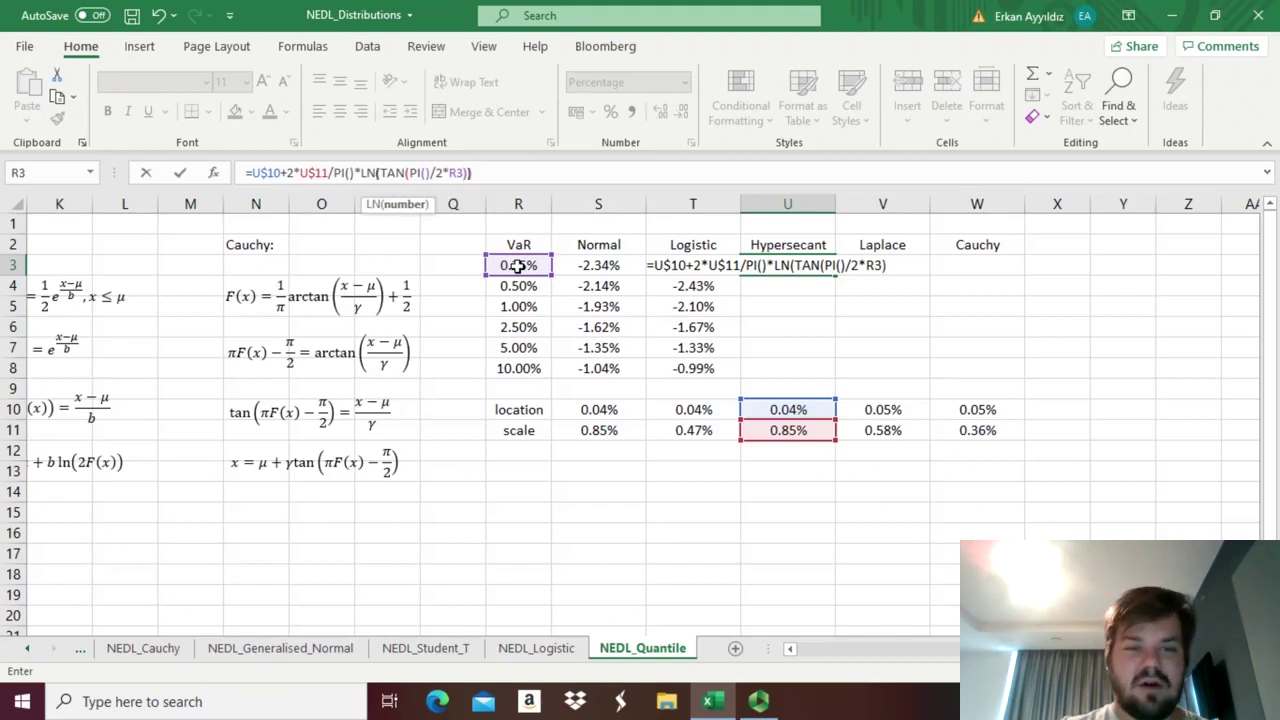
text())
key(Return)
key(Up)
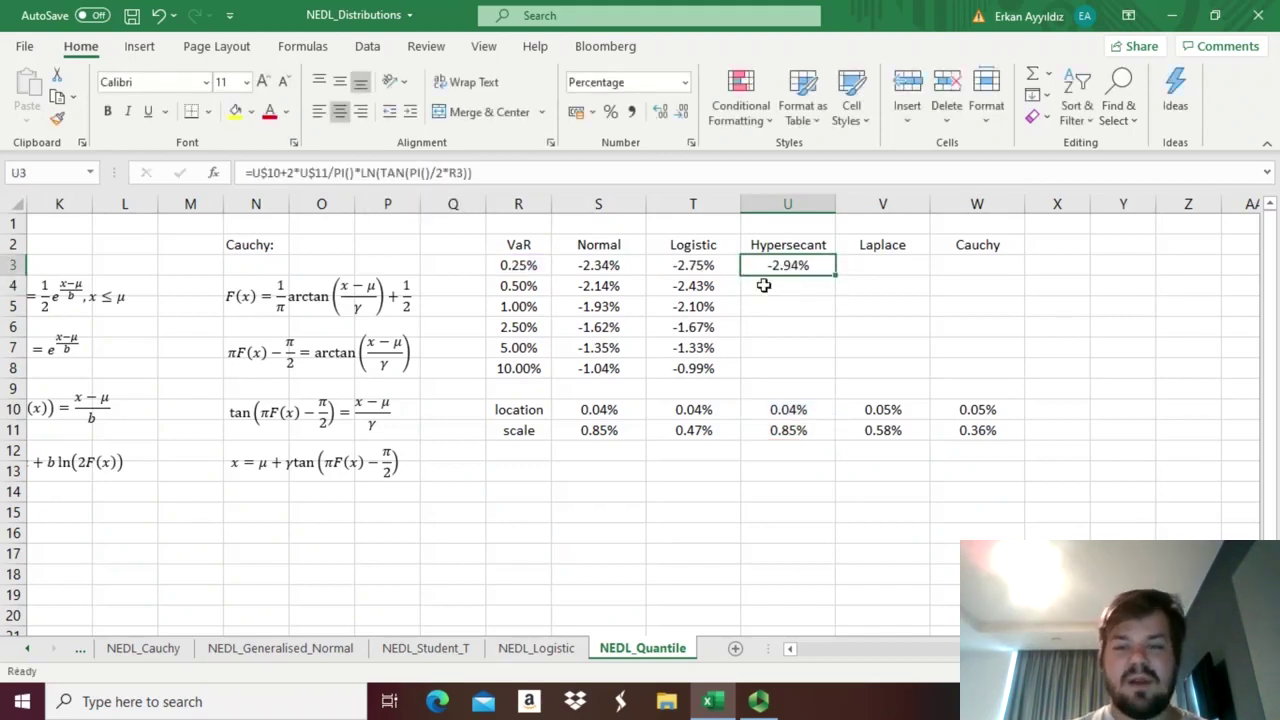
double_click(834, 275)
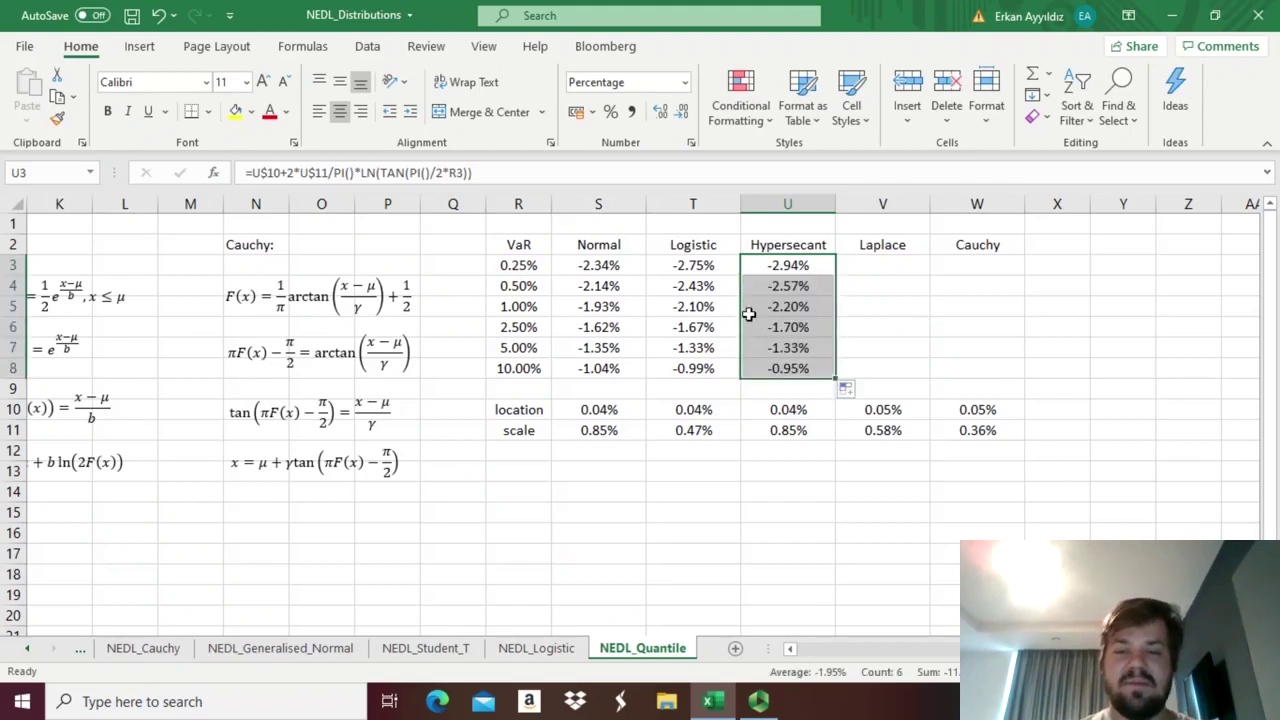
click(796, 265)
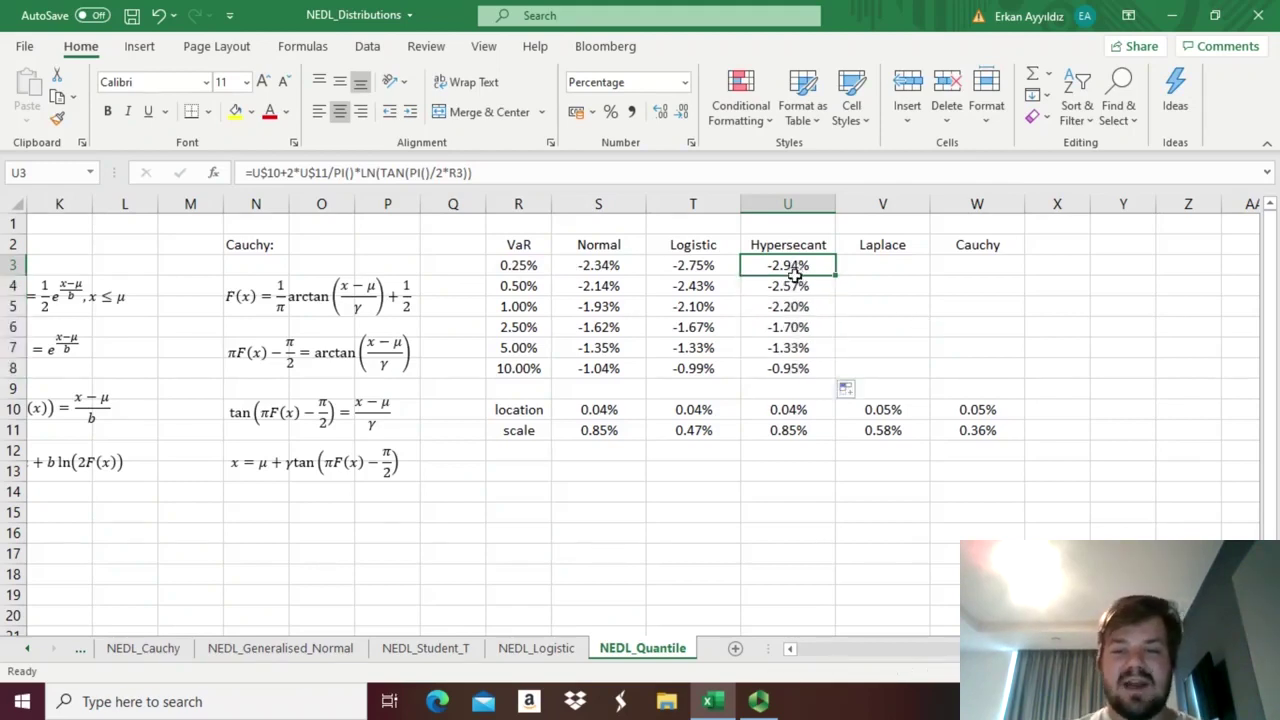
drag(796, 265, 770, 322)
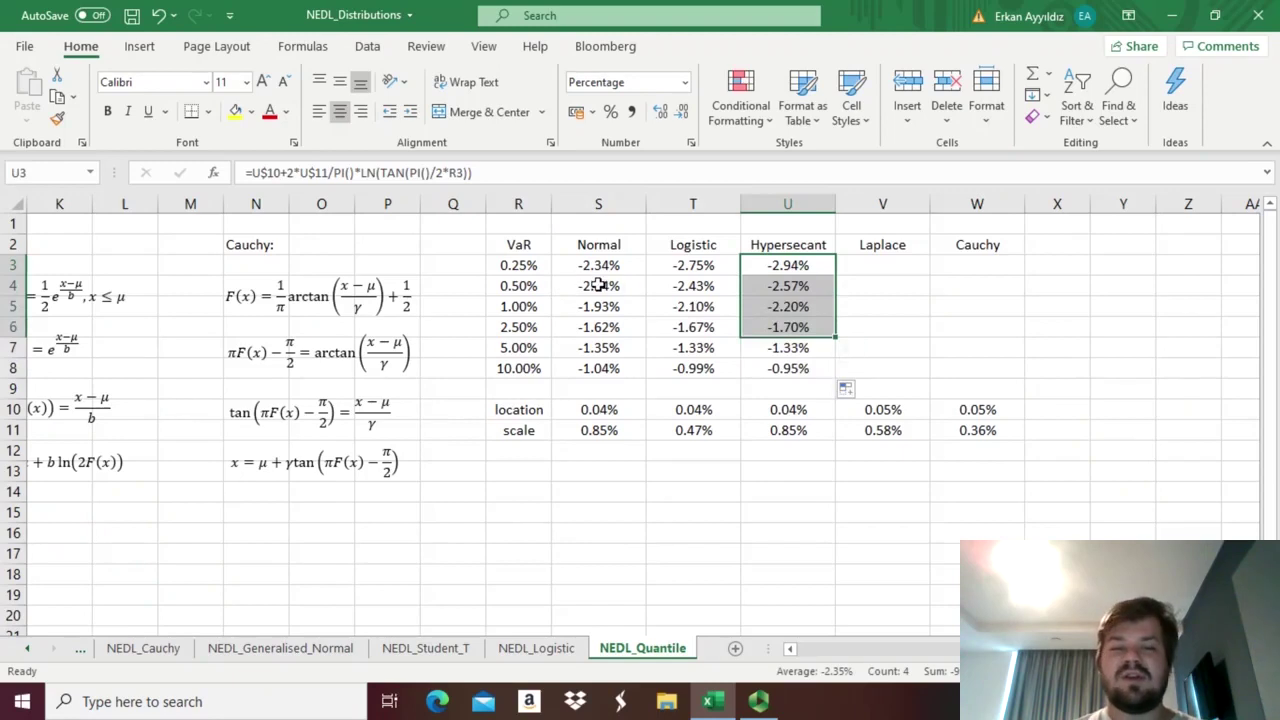
drag(518, 265, 525, 323)
drag(787, 267, 783, 323)
drag(690, 264, 703, 325)
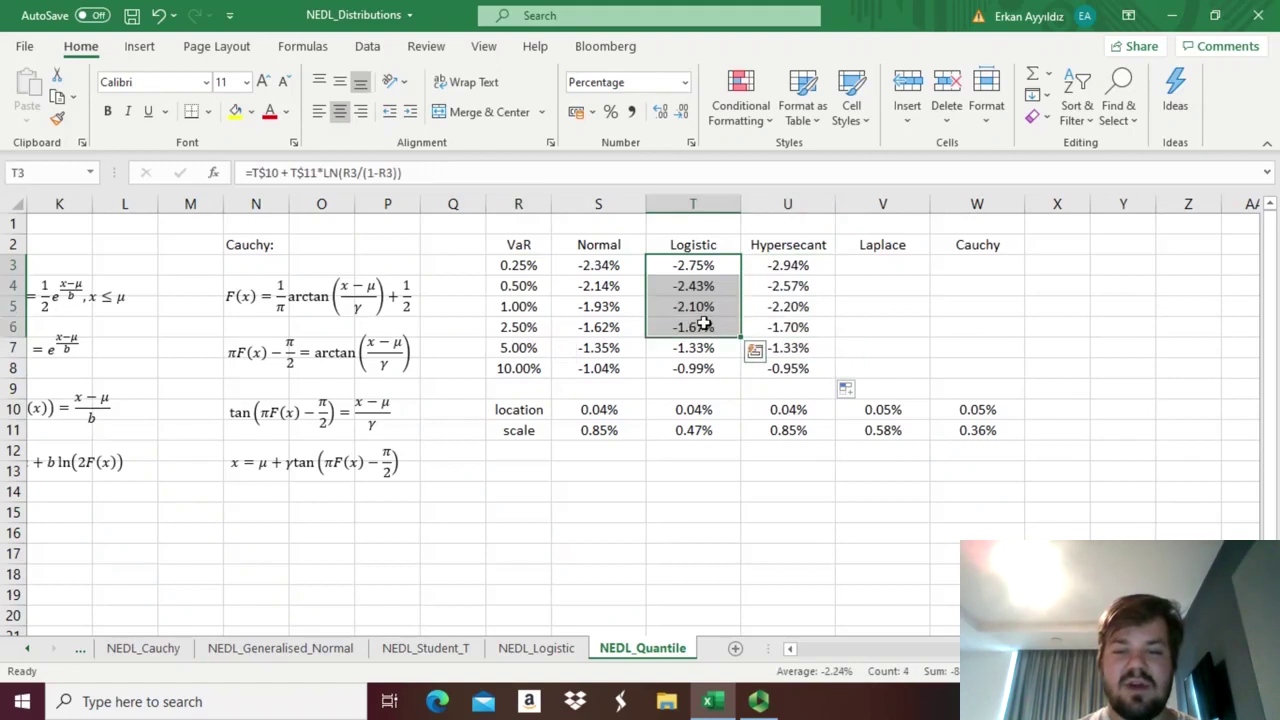
click(787, 348)
click(518, 368)
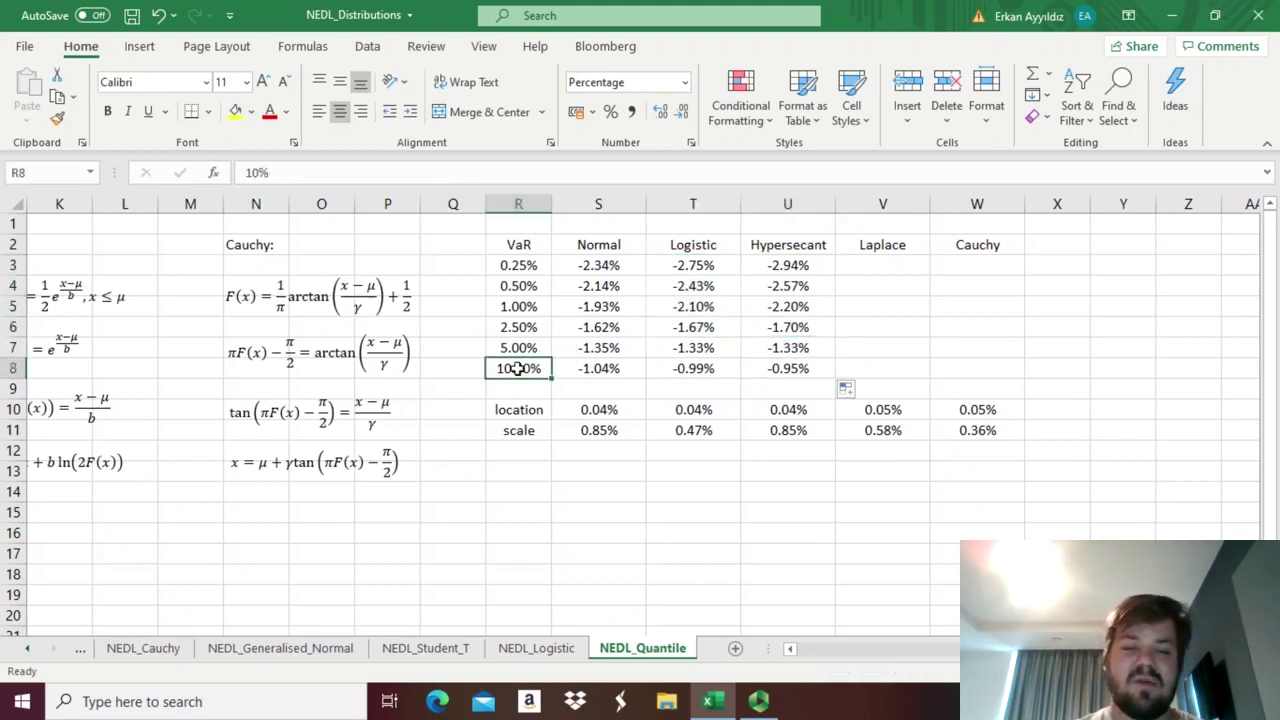
drag(518, 368, 770, 360)
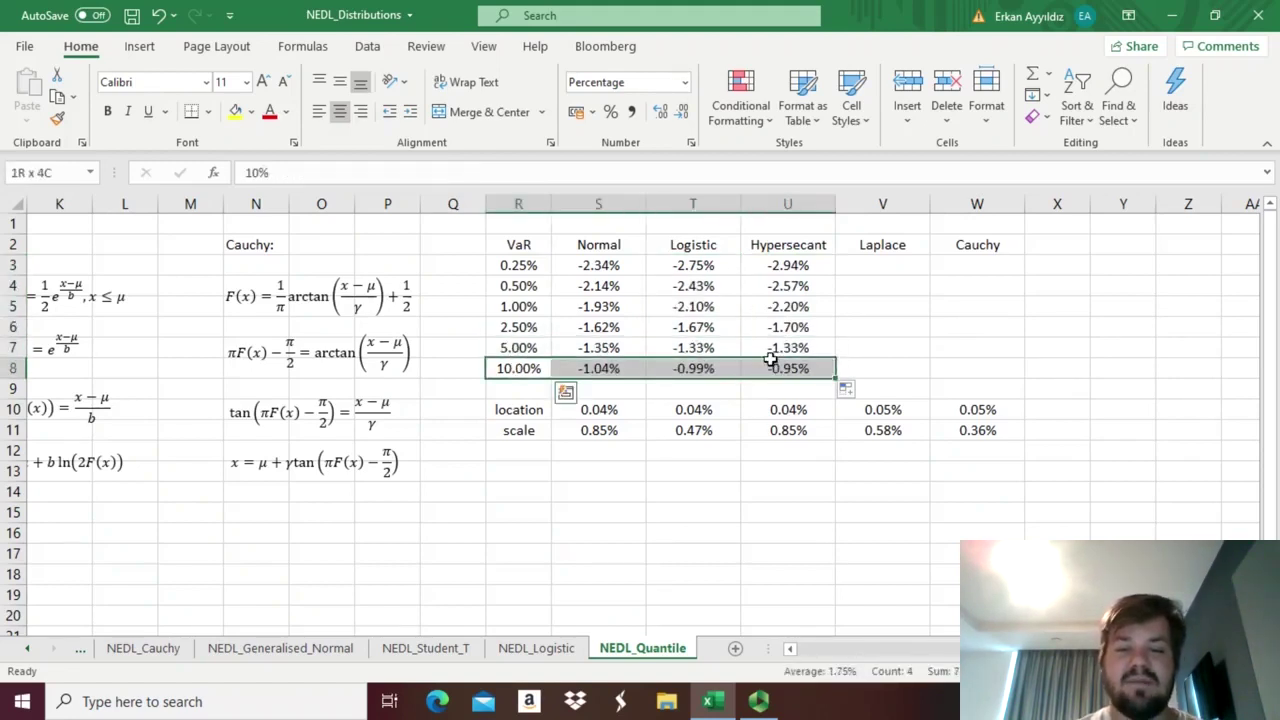
click(772, 364)
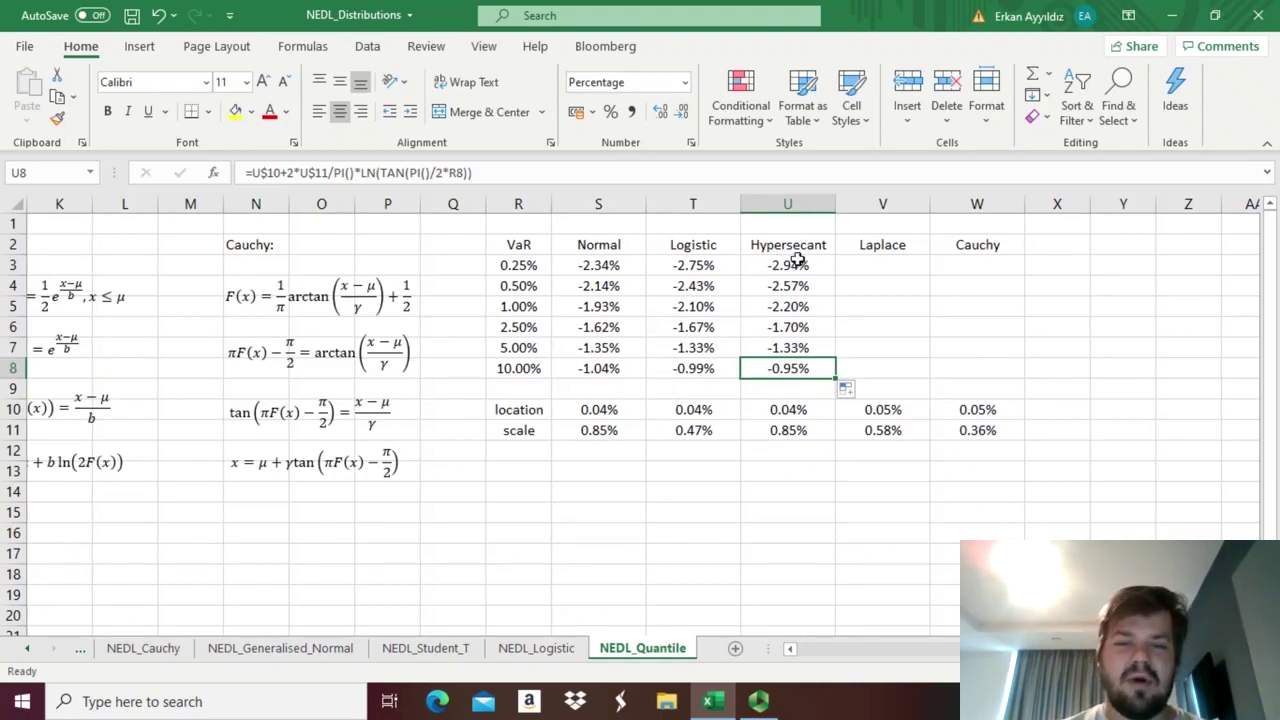
click(700, 242)
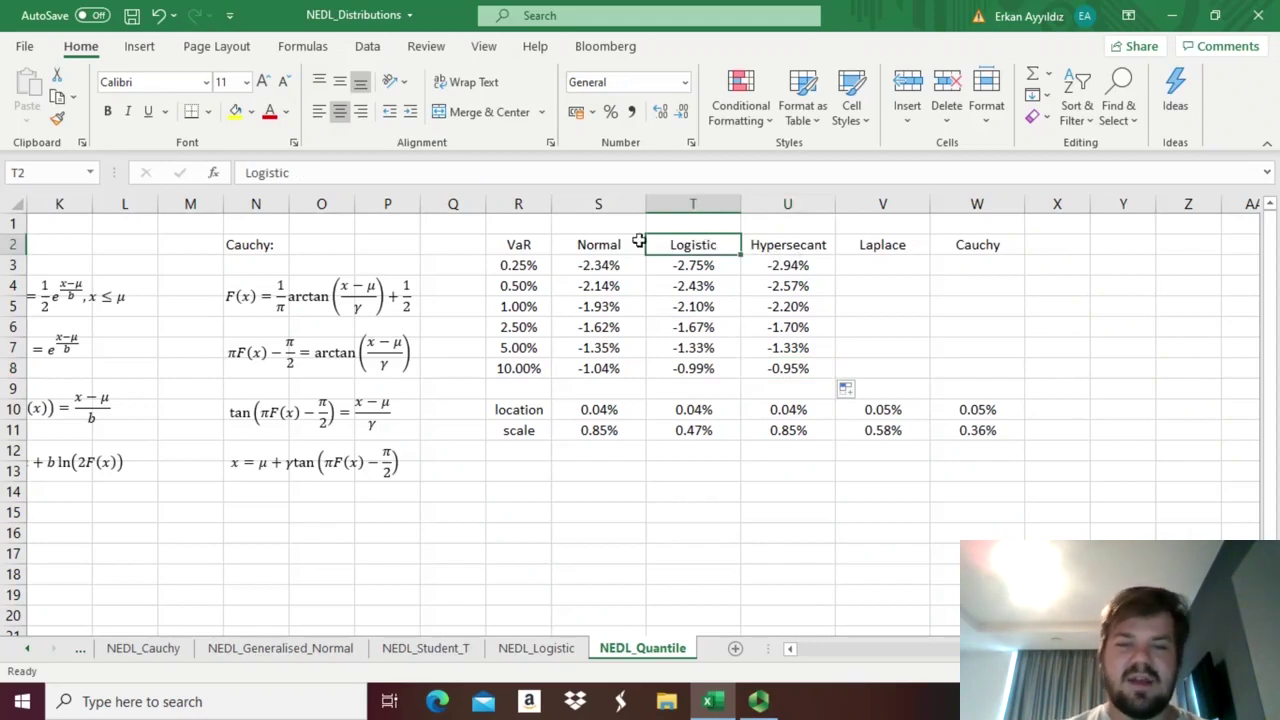
click(606, 243)
click(863, 266)
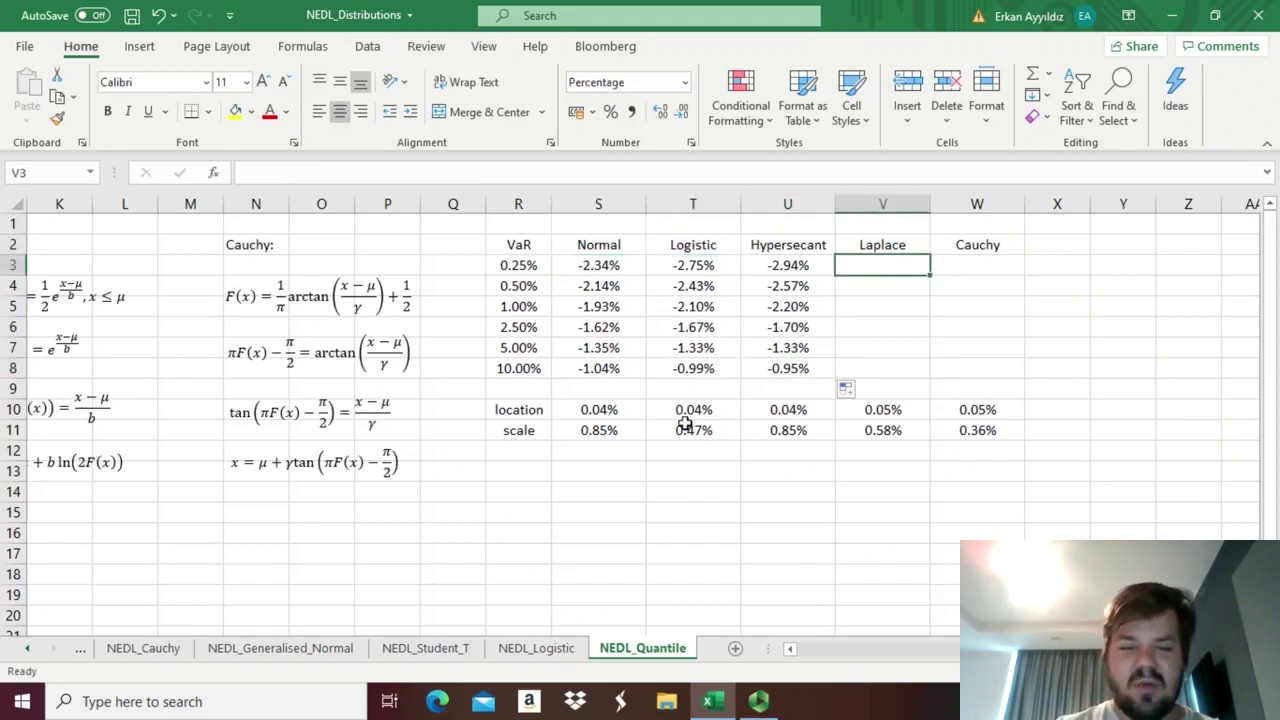
click(556, 511)
key(Left)
key(Left)
key(Left)
key(Left)
key(Left)
key(Left)
key(Left)
key(Left)
key(Left)
key(Left)
key(Left)
key(Left)
key(Left)
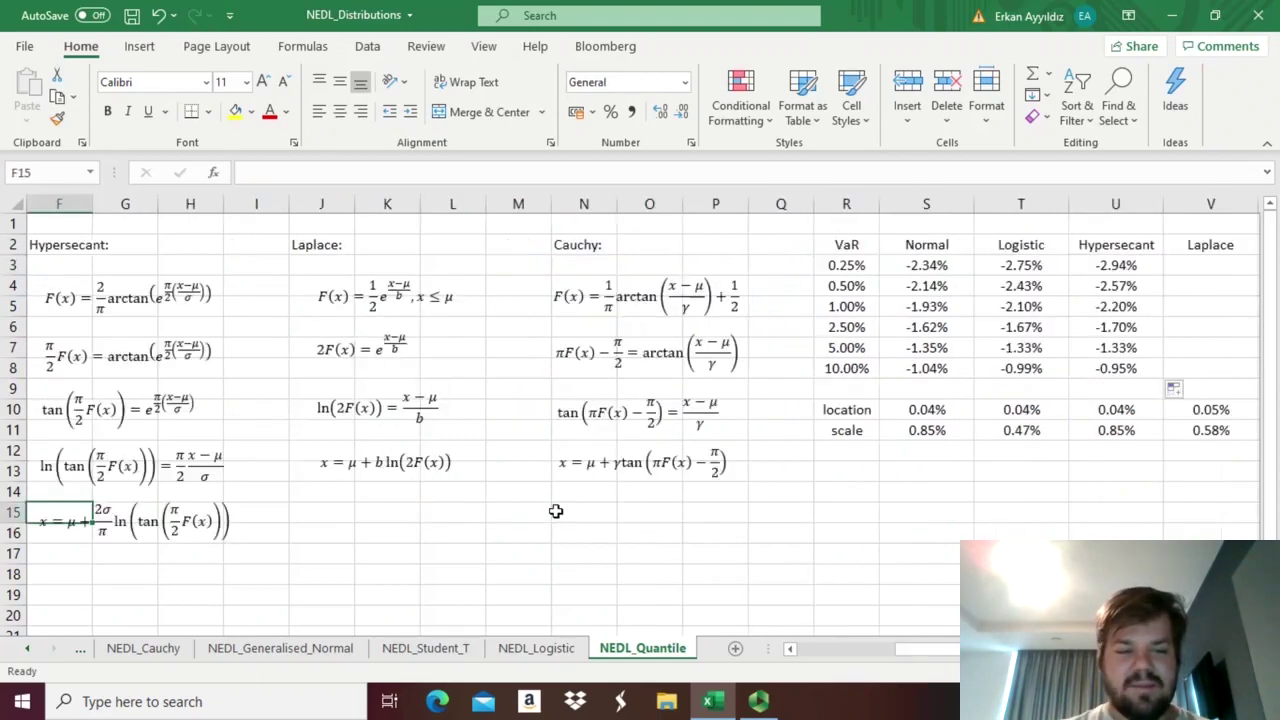
click(329, 455)
drag(323, 460, 437, 460)
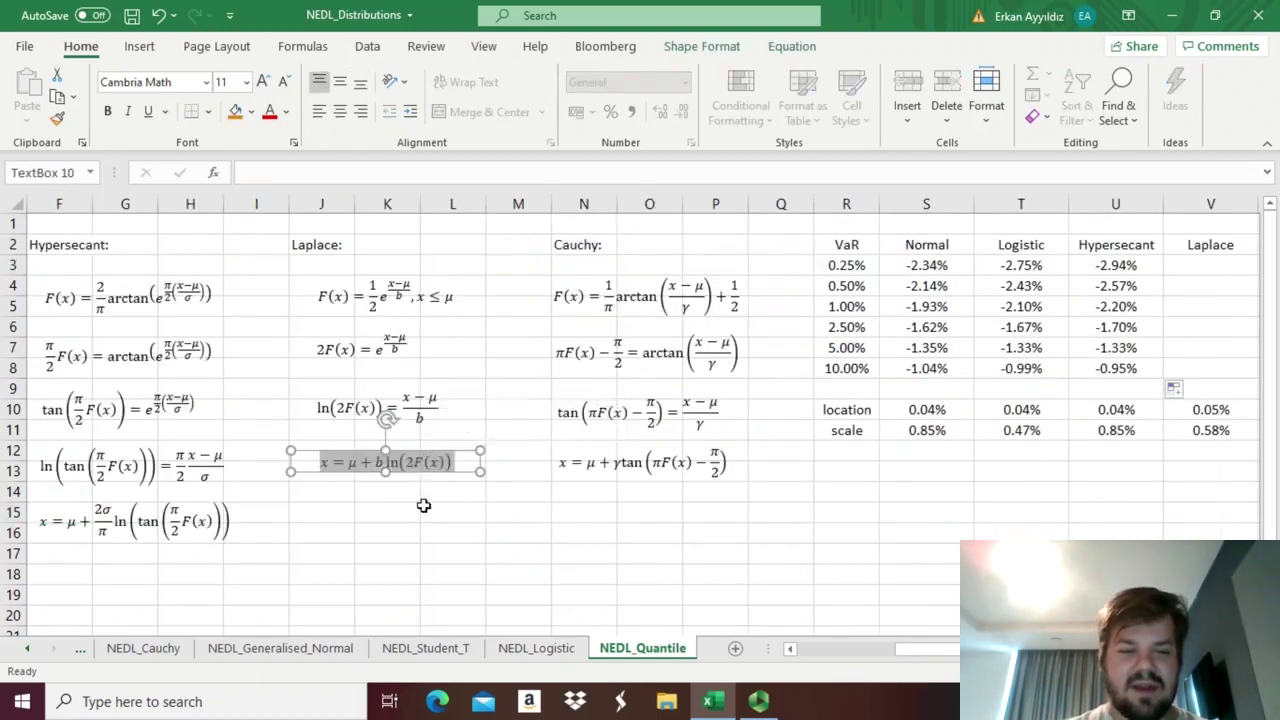
click(424, 506)
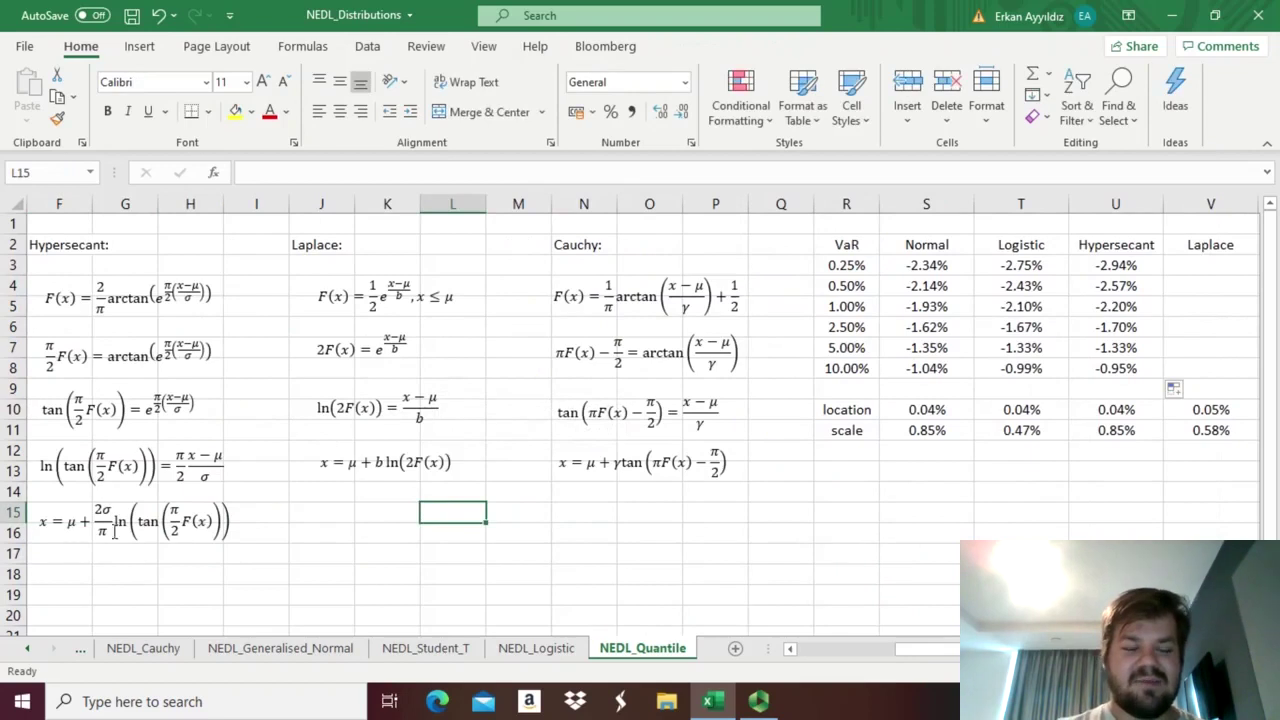
Step: Begin the V3 formula with the row-anchored Laplace location V$10 plus
click(1192, 266)
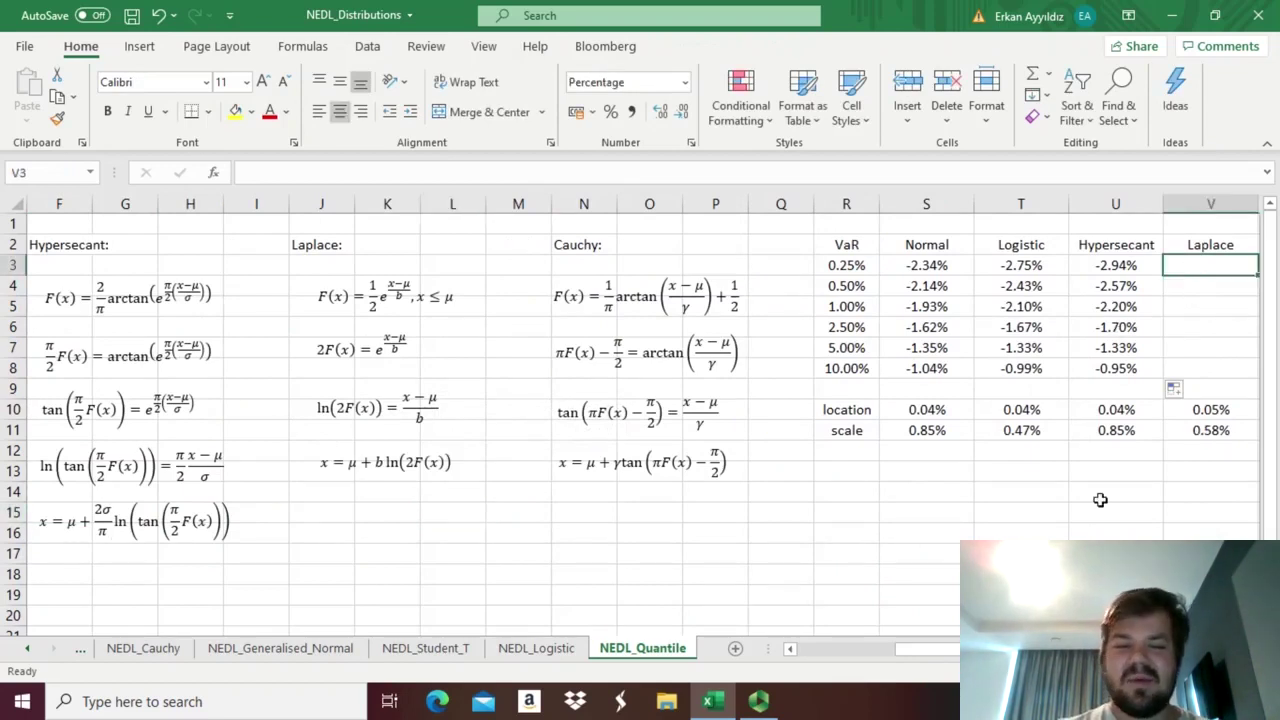
text(=)
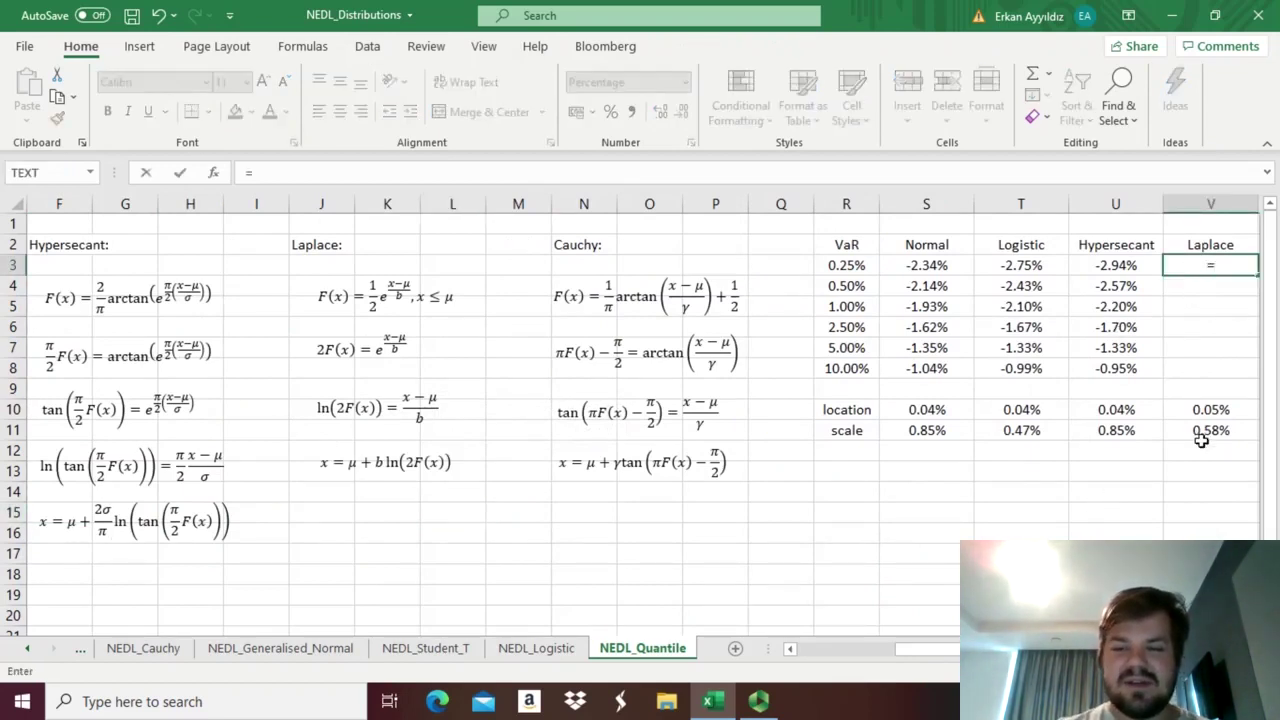
click(1196, 412)
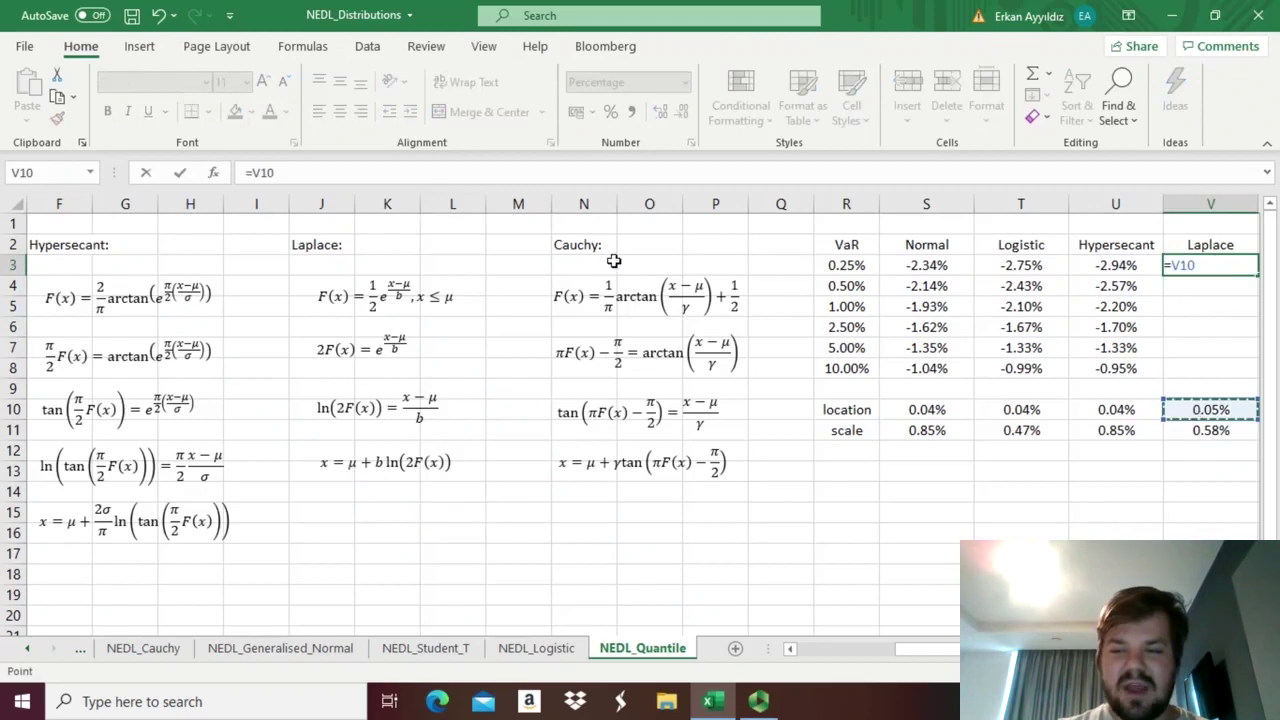
click(259, 172)
text($)
key(BackSpace)
text($10)
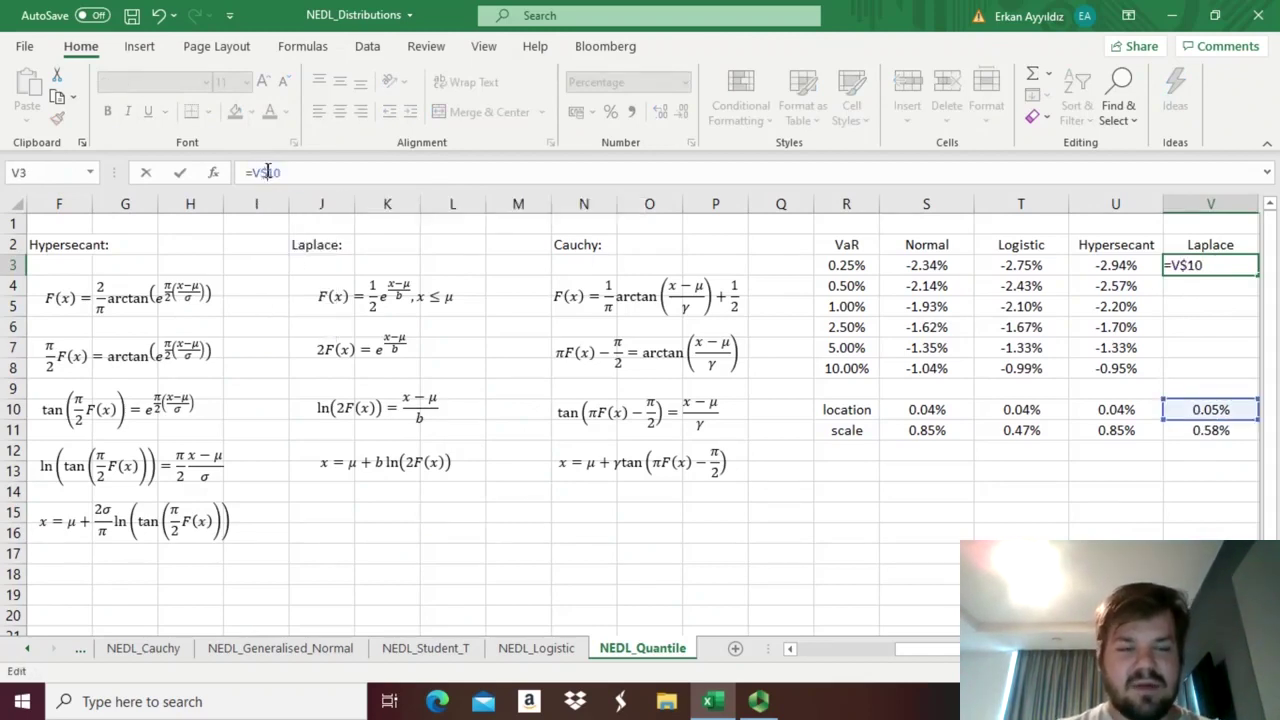
text(+)
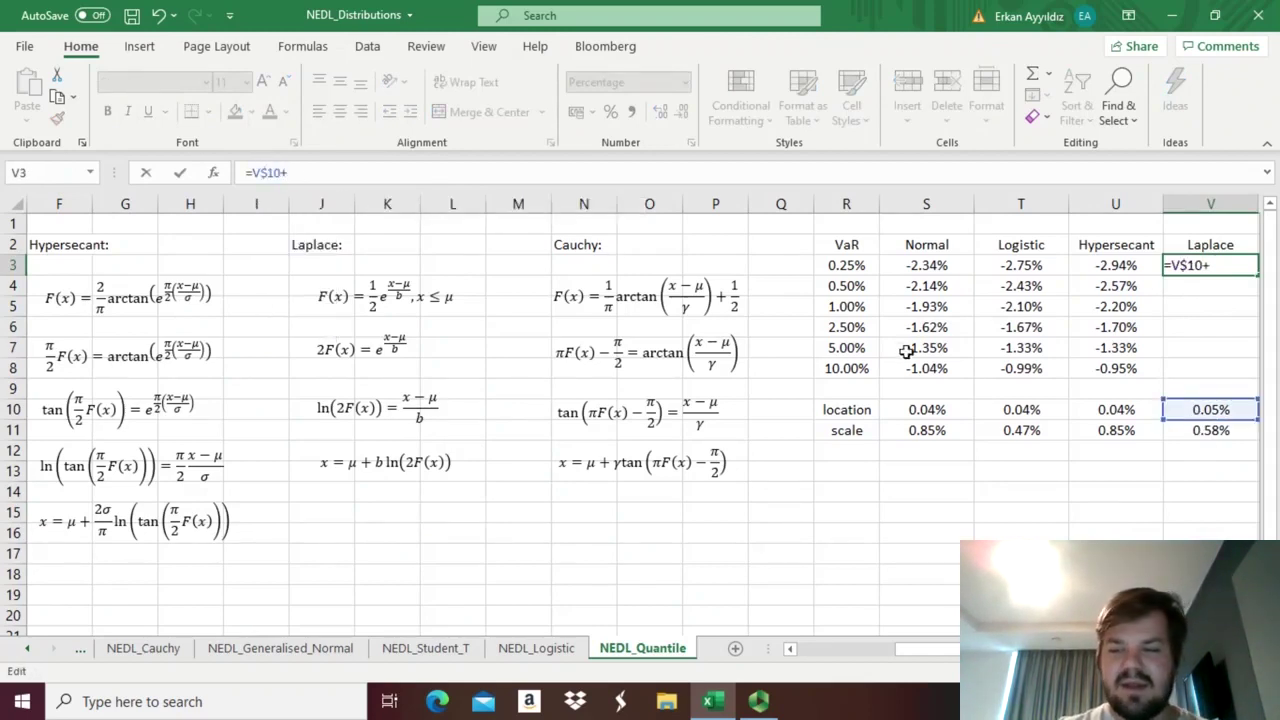
Step: Finish =V$10+V$11*LN(2*R3) in V3, returning -3.02%
click(1210, 432)
click(299, 172)
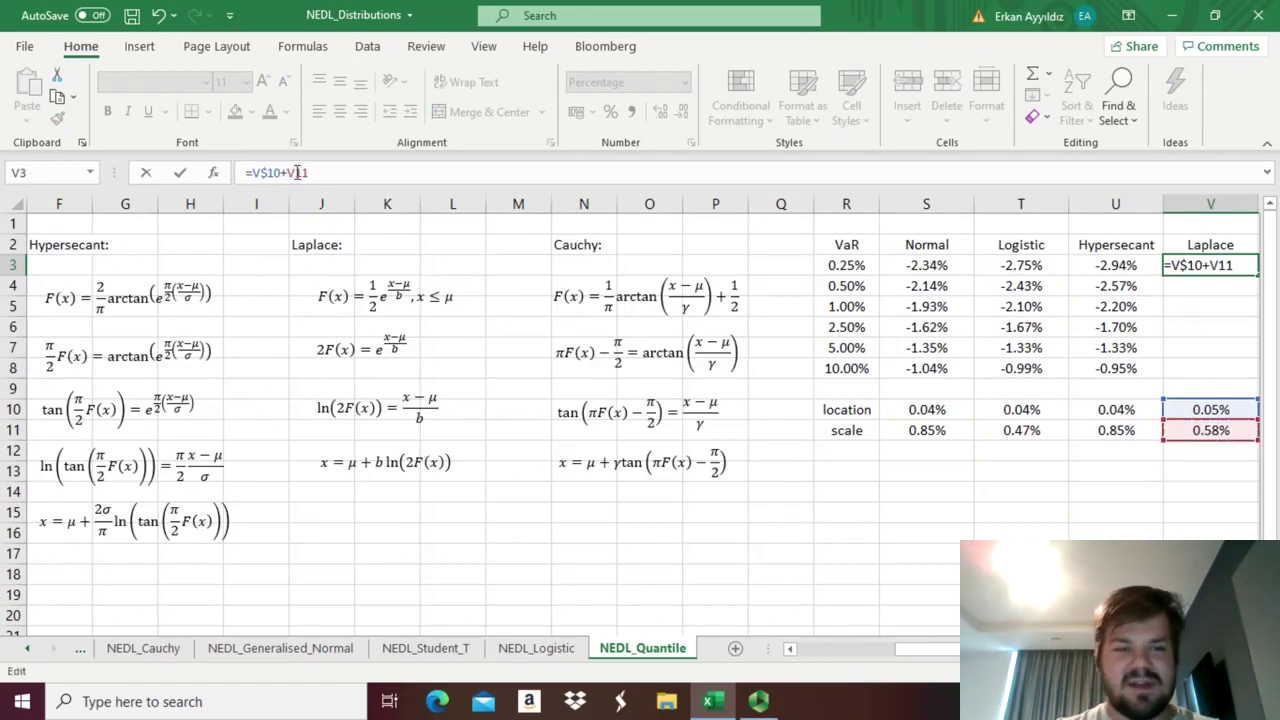
text($)
click(331, 173)
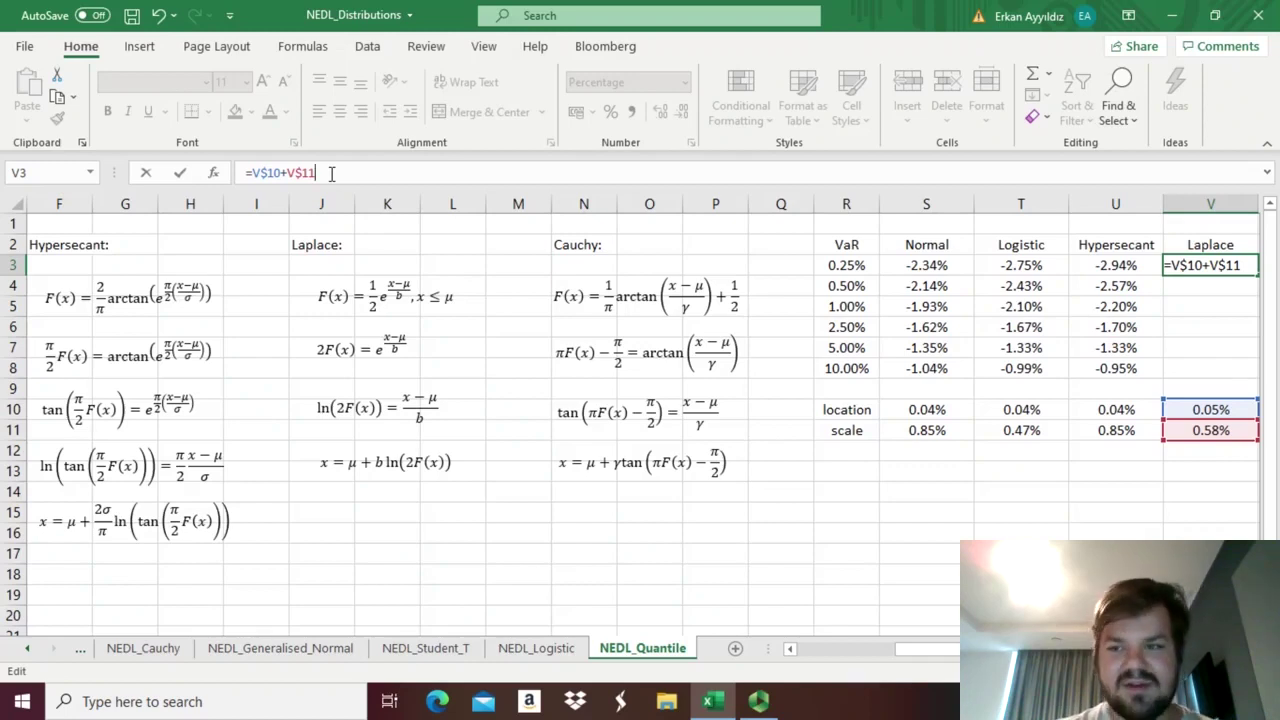
text(*)
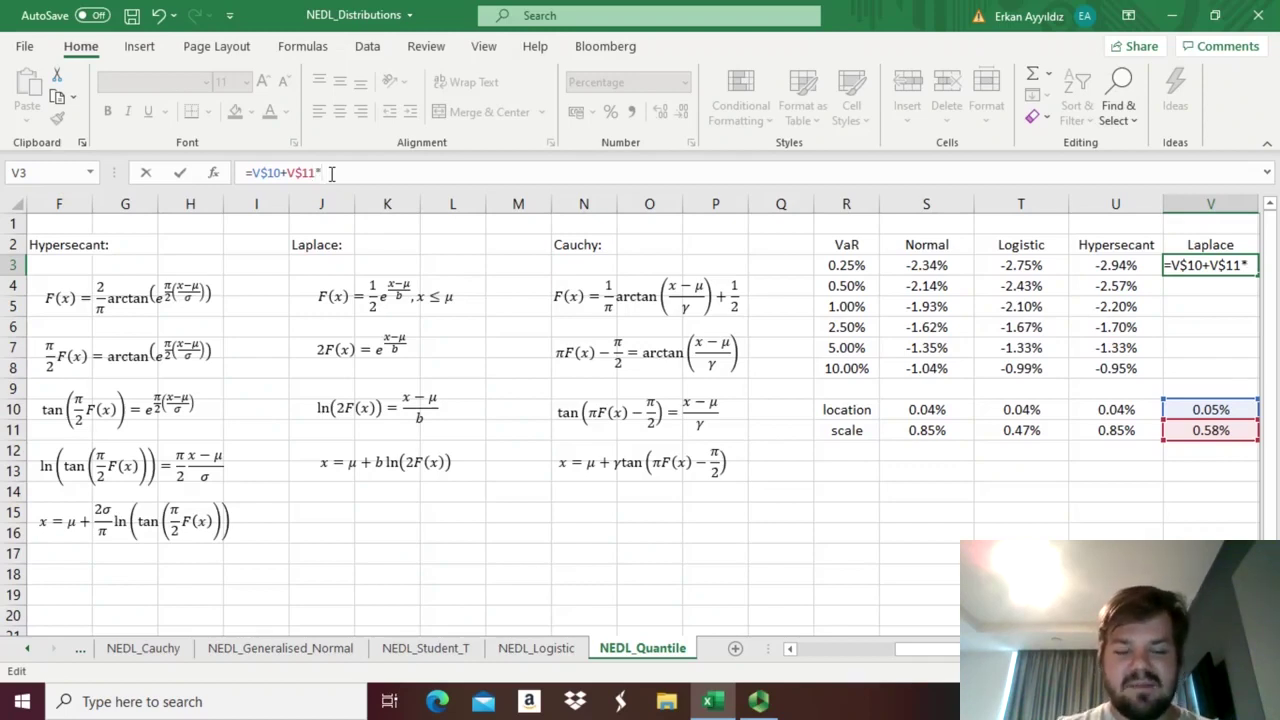
text(LN(2*)
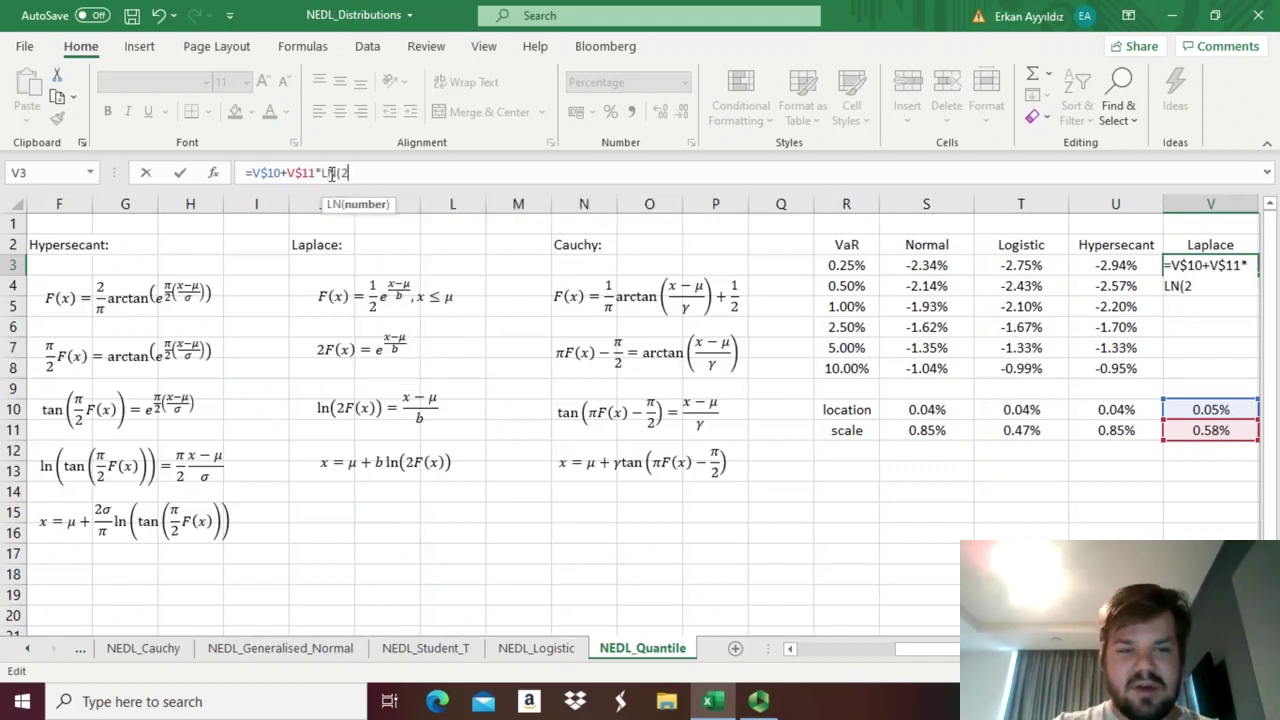
click(846, 266)
text())
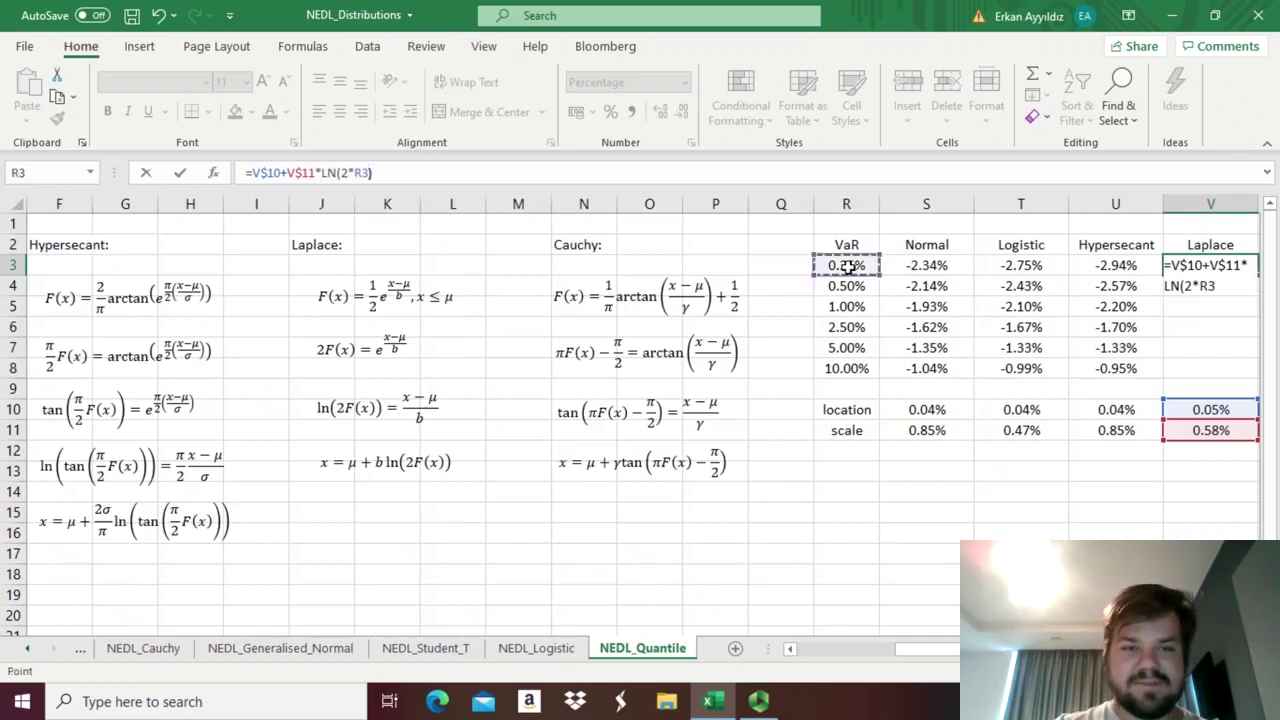
key(Return)
key(Up)
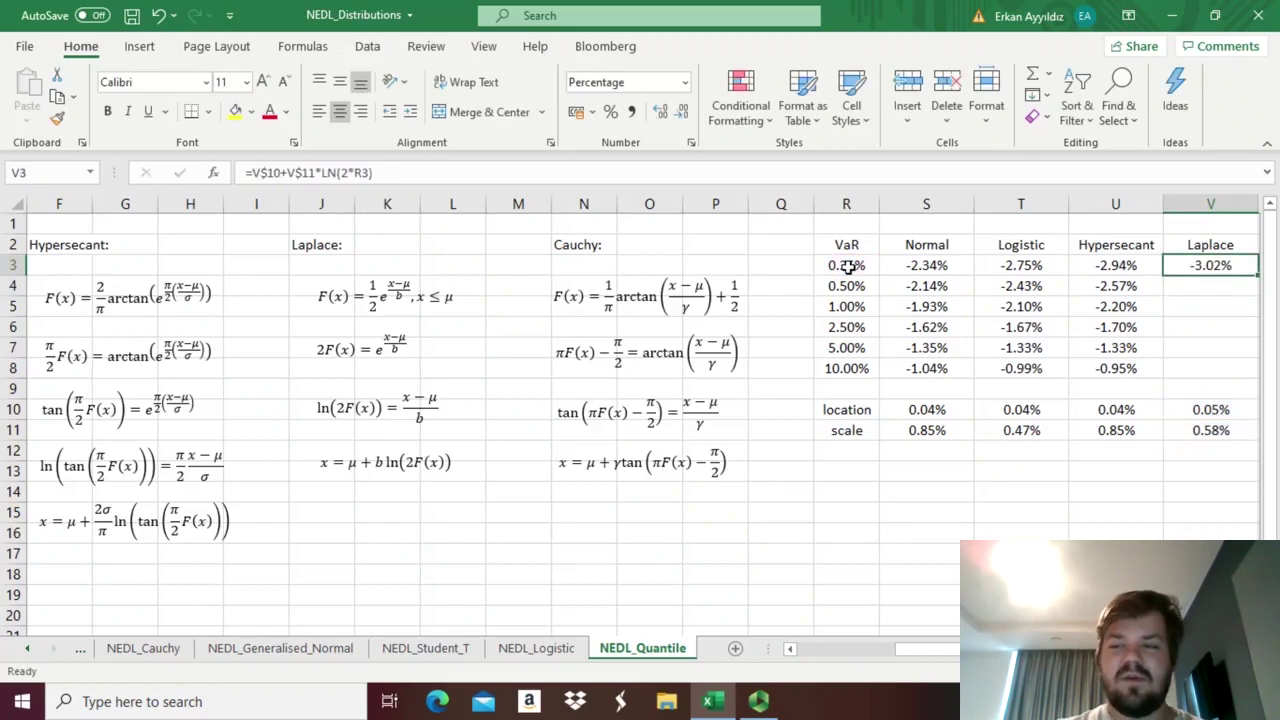
Step: Copy the Laplace formula down to V8 and confirm V3's formula is unchanged
double_click(1258, 278)
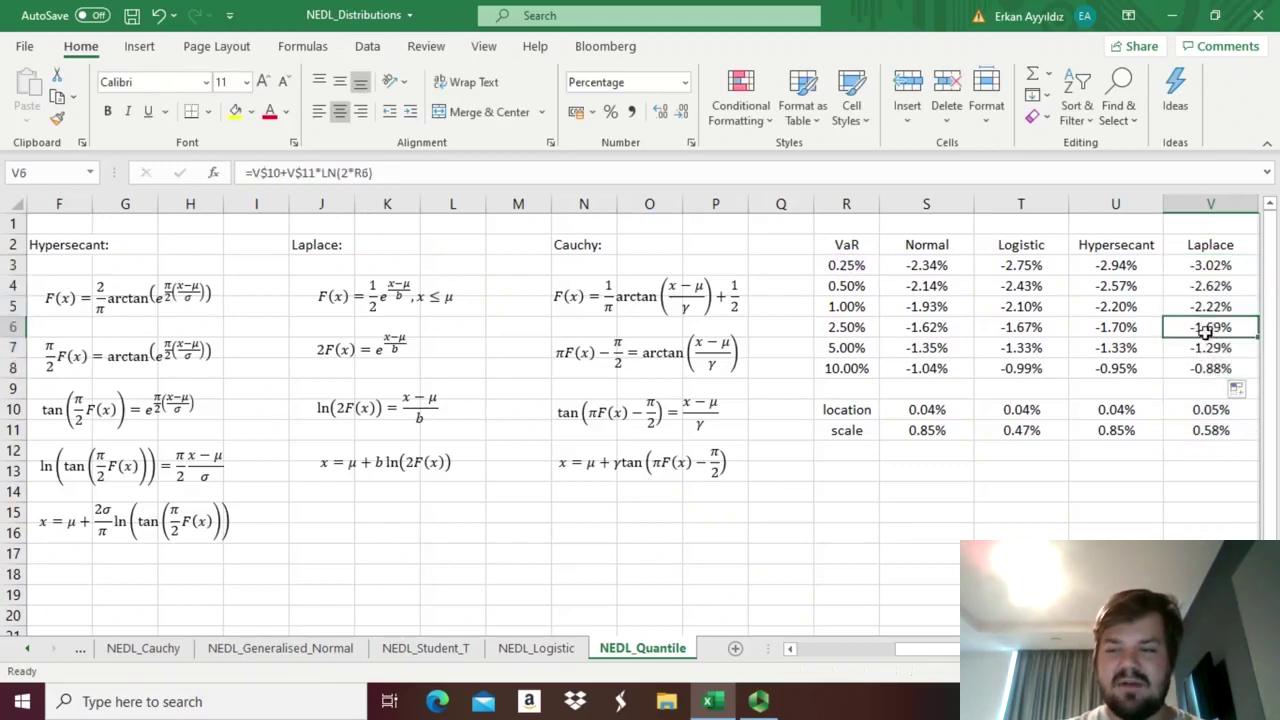
drag(1214, 329, 1214, 288)
scroll(966, 329, right, 3)
drag(1036, 288, 714, 316)
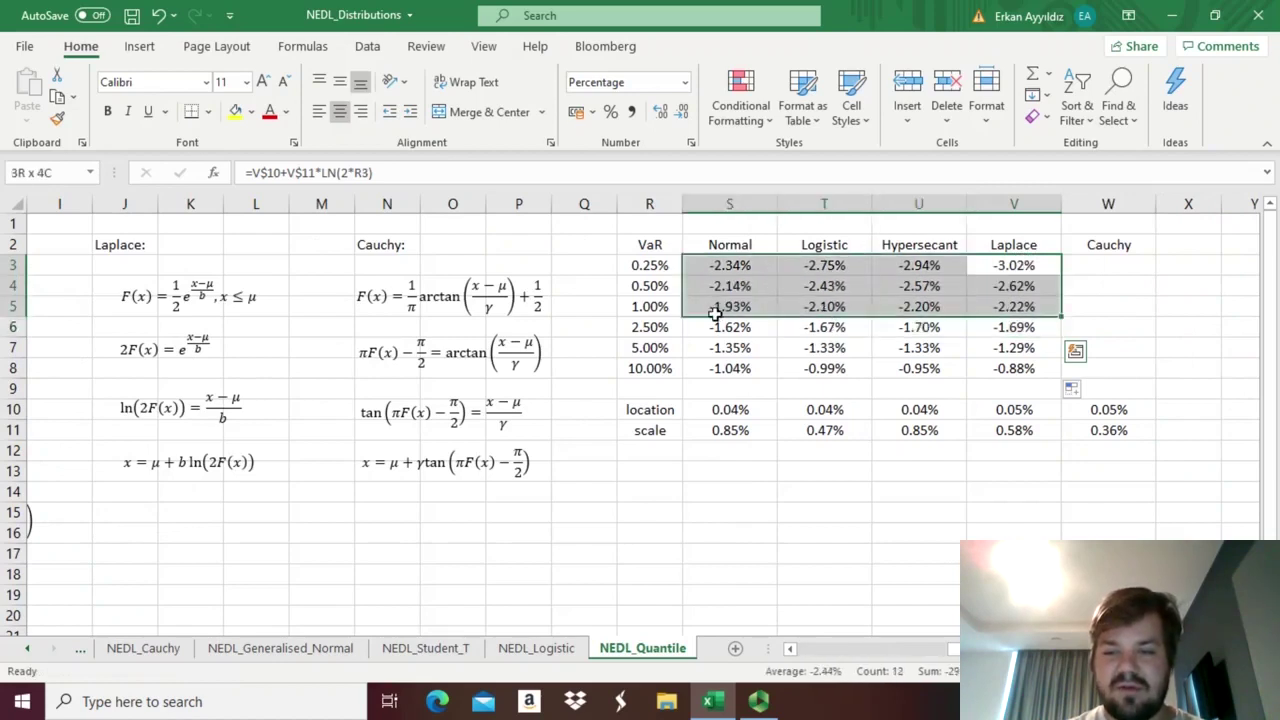
click(643, 265)
drag(643, 265, 646, 303)
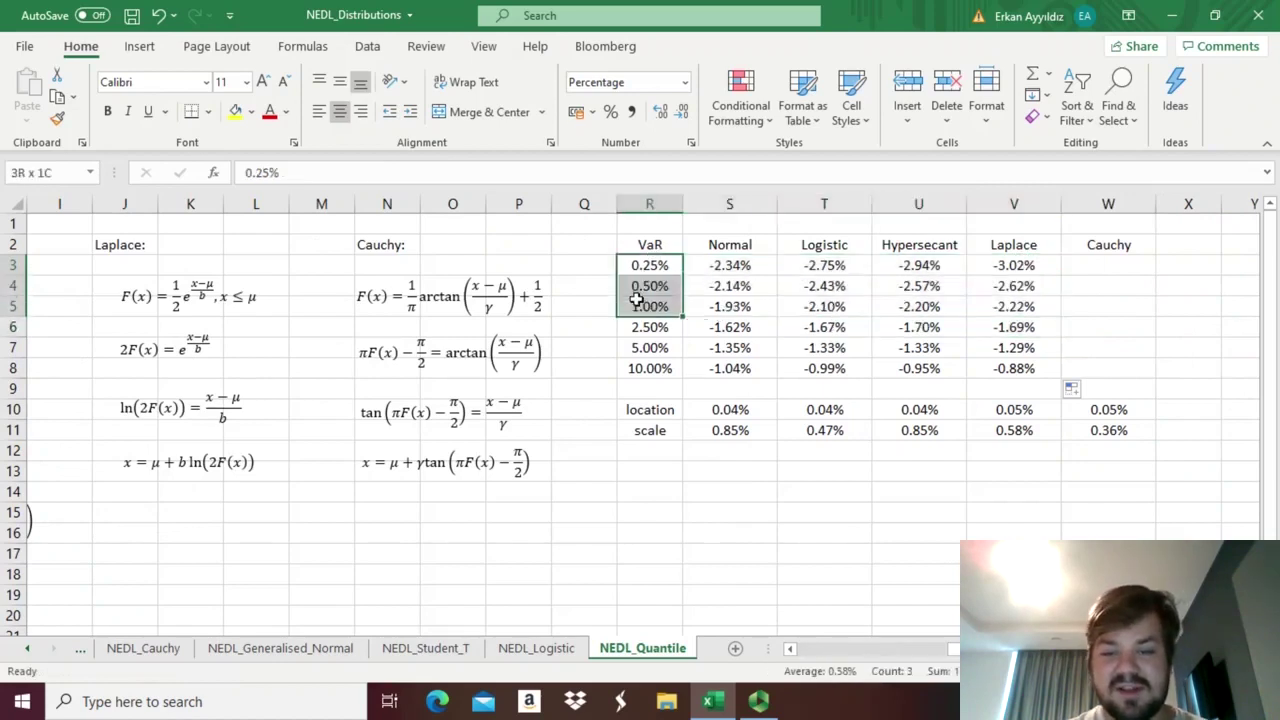
click(1022, 262)
click(349, 172)
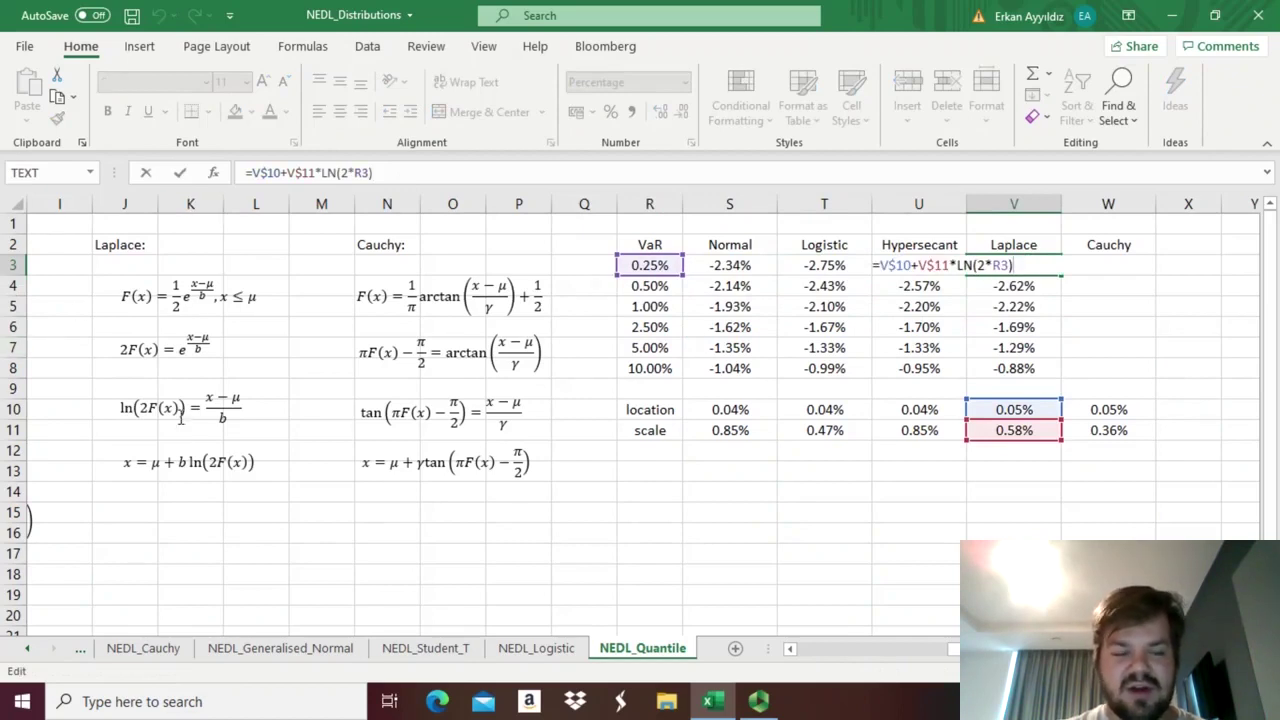
key(ctrl+Return)
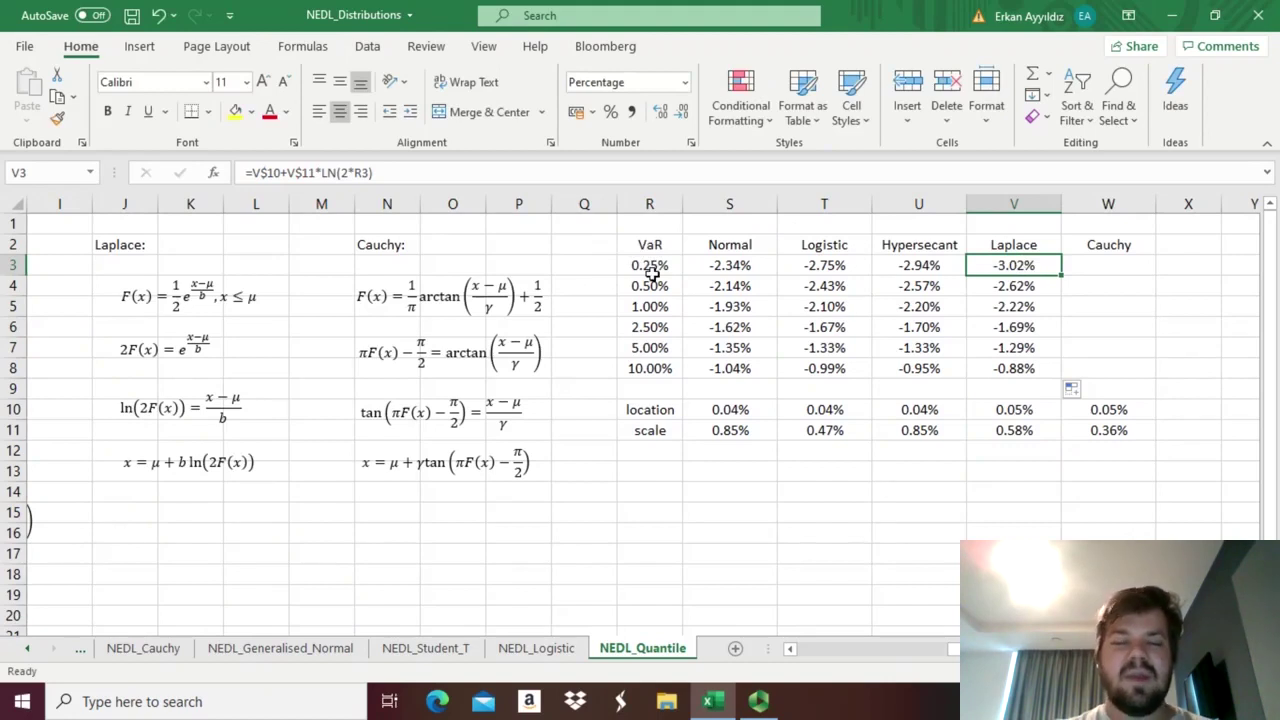
Step: Review the 0.25% VaR level against the Laplace distribution equation
click(634, 245)
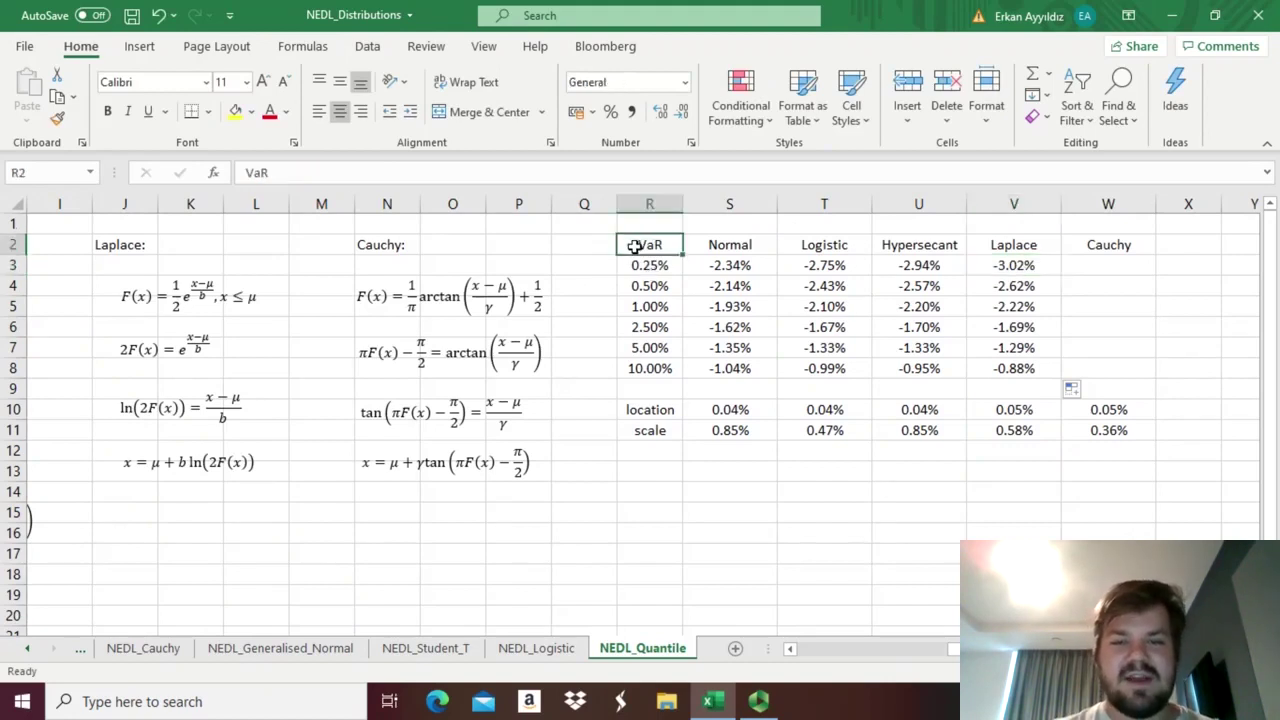
click(637, 264)
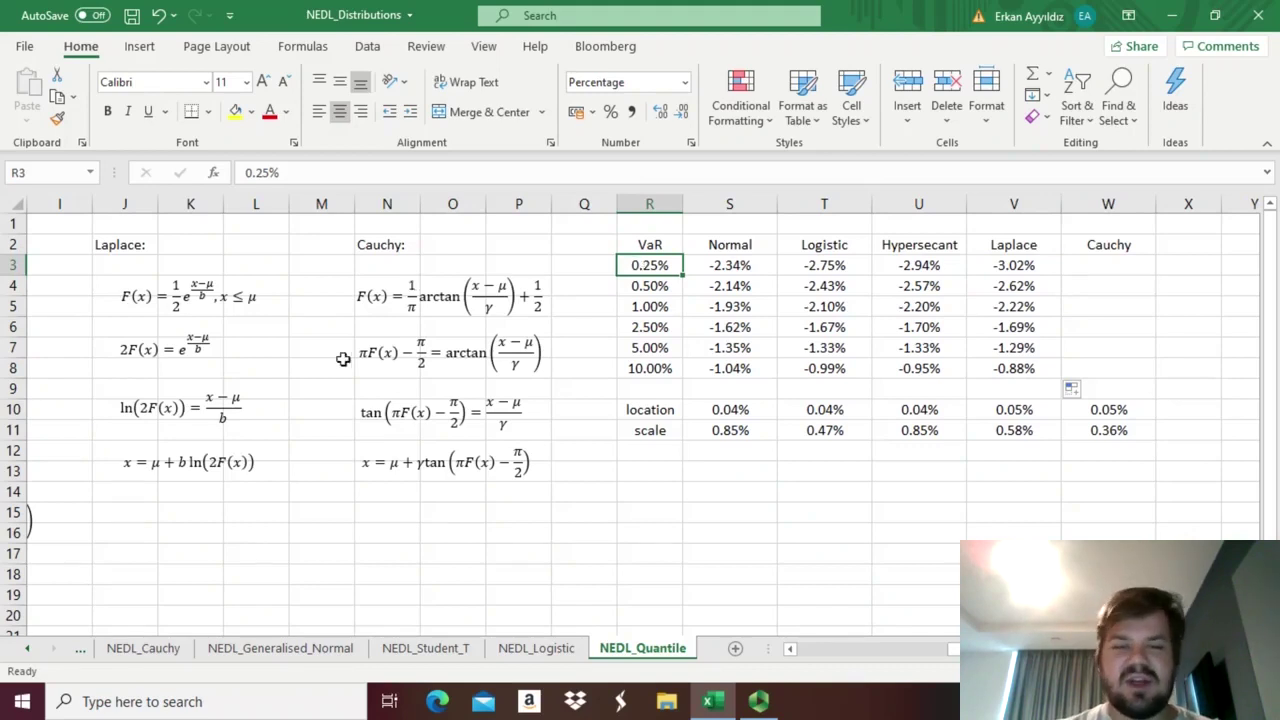
click(127, 298)
drag(127, 298, 218, 298)
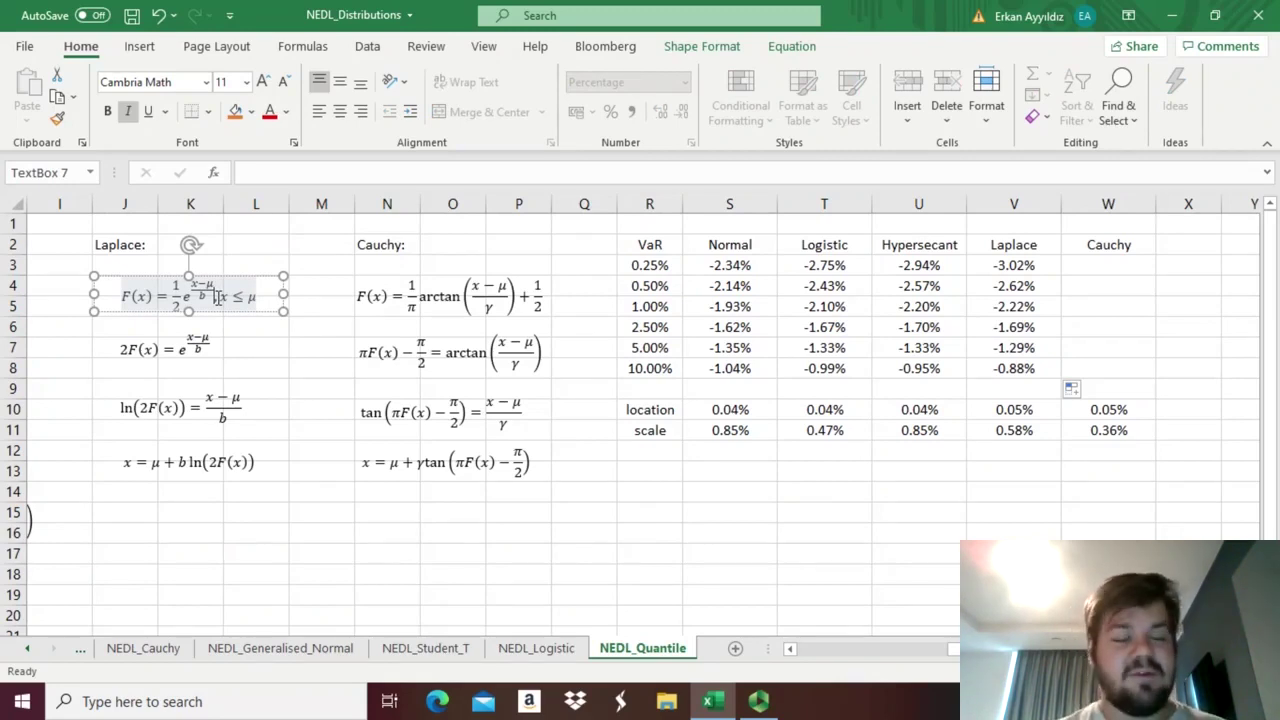
click(1091, 263)
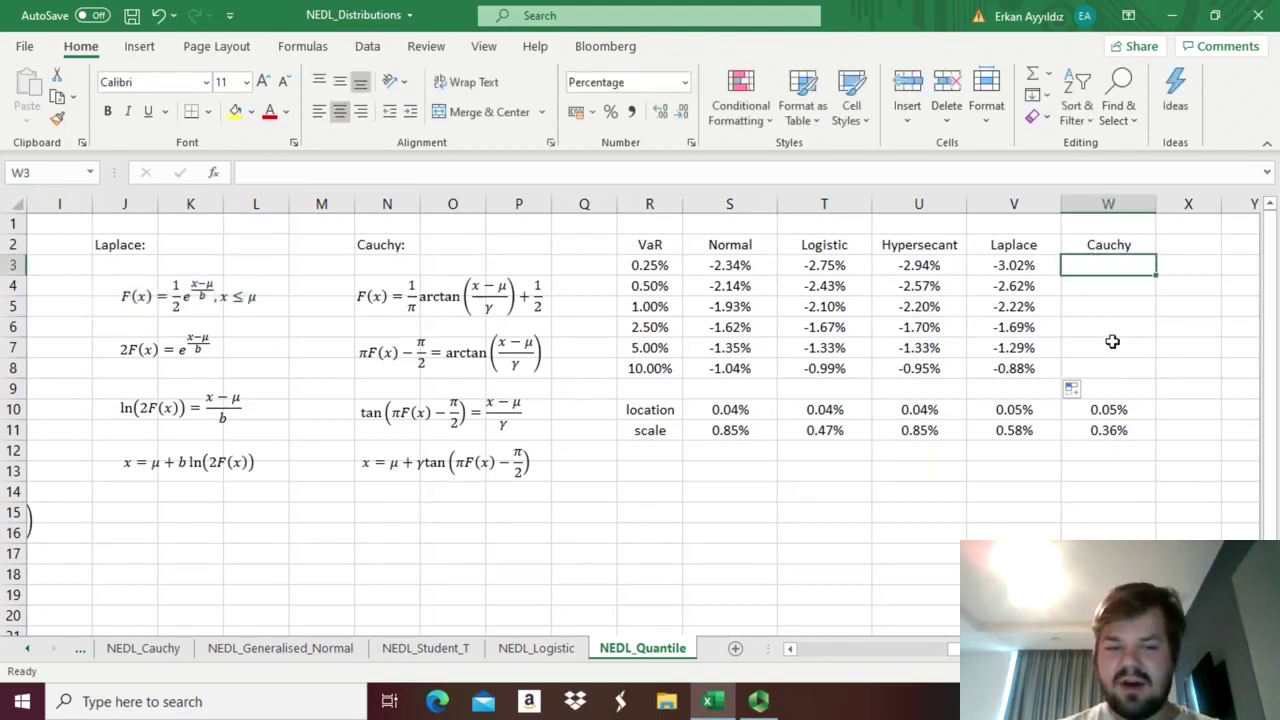
Step: Start the W3 formula as W$10 plus the row-locked Cauchy scale W$11
text(=)
click(1094, 405)
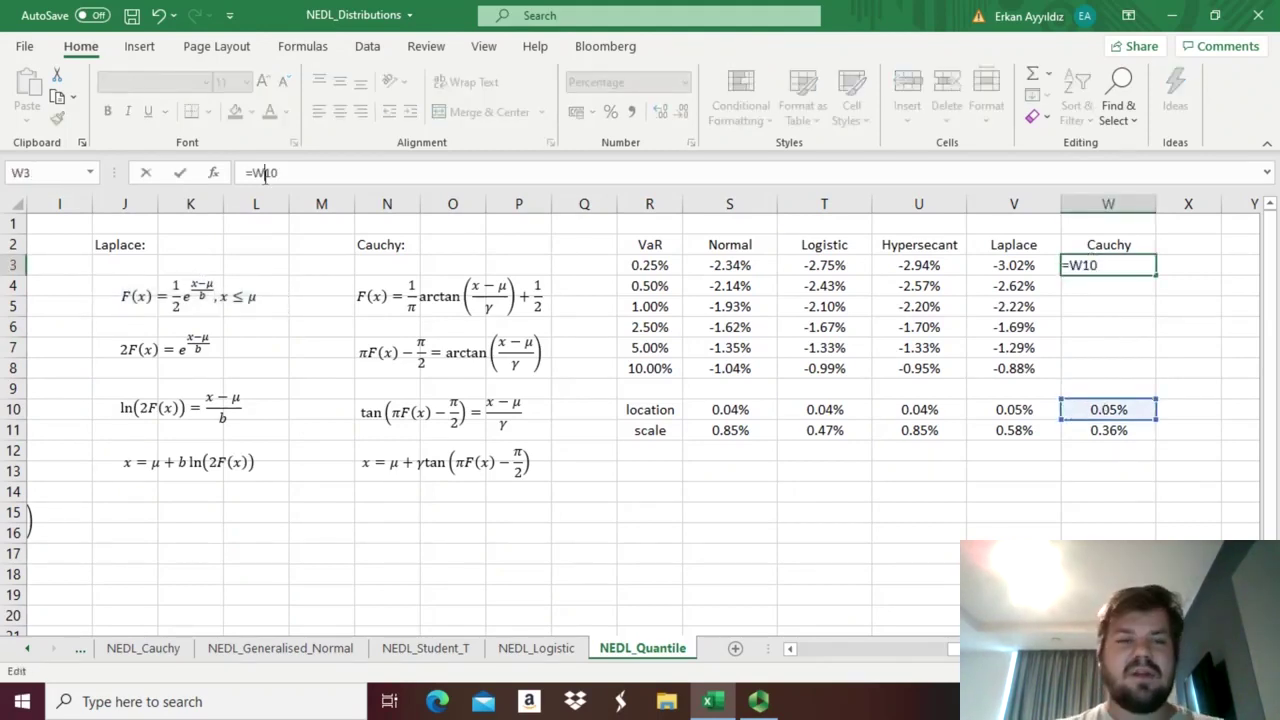
click(267, 175)
text($)
click(306, 176)
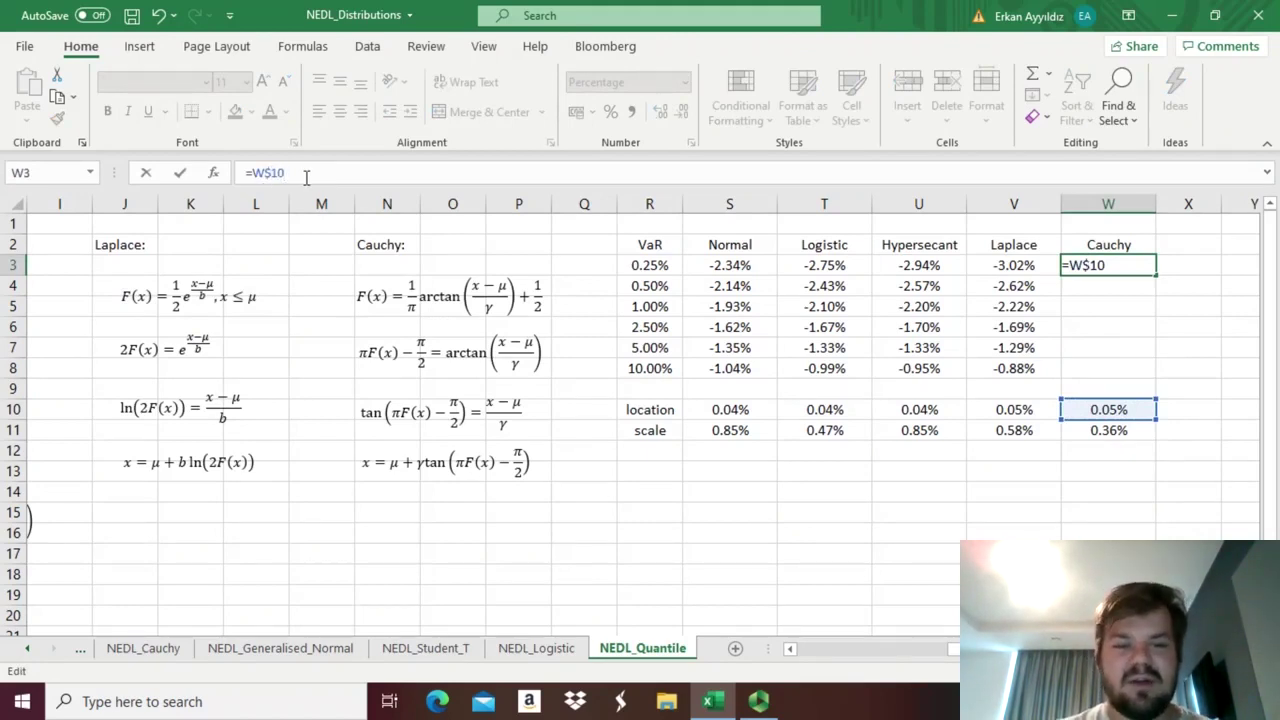
text(+)
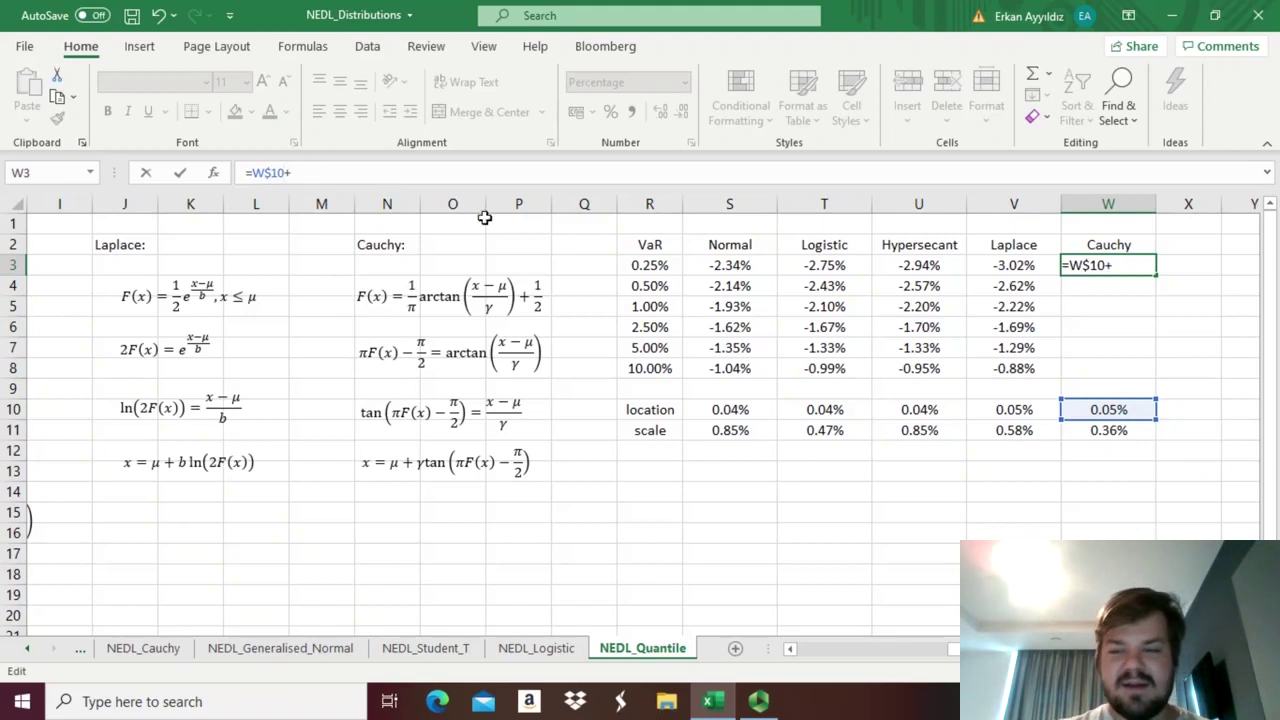
click(1088, 433)
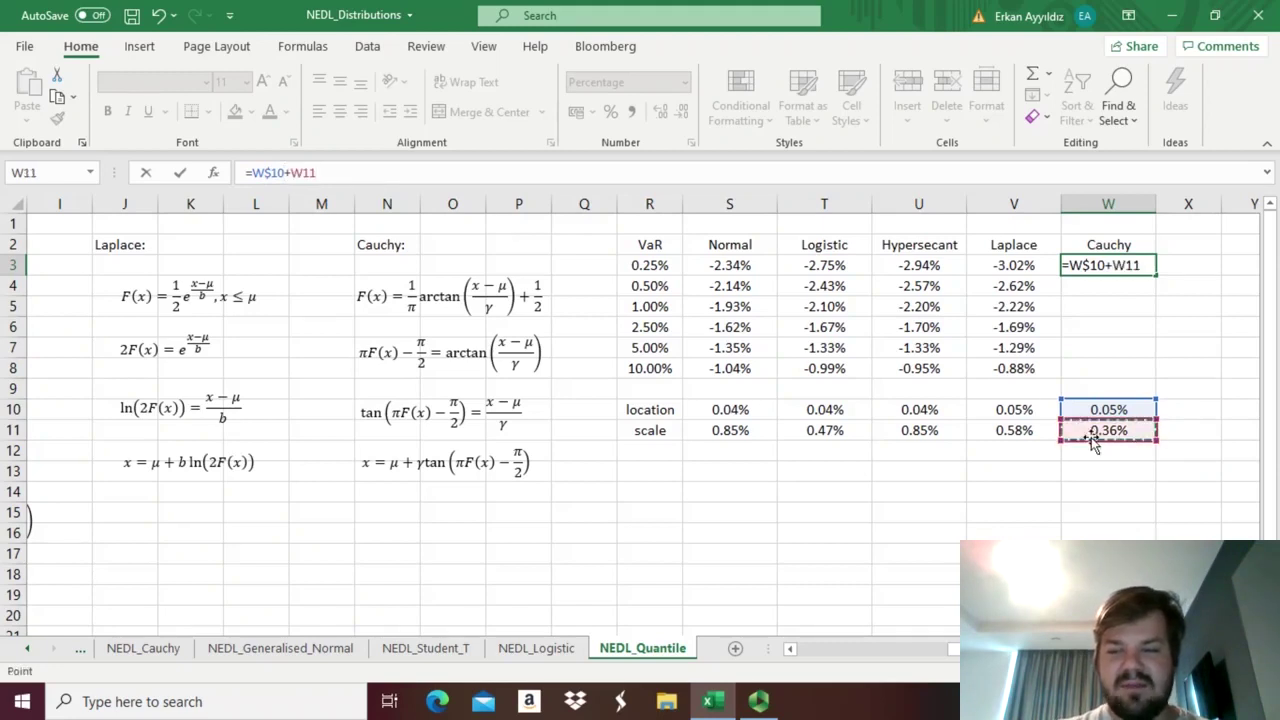
click(302, 172)
key(F4)
key(F4)
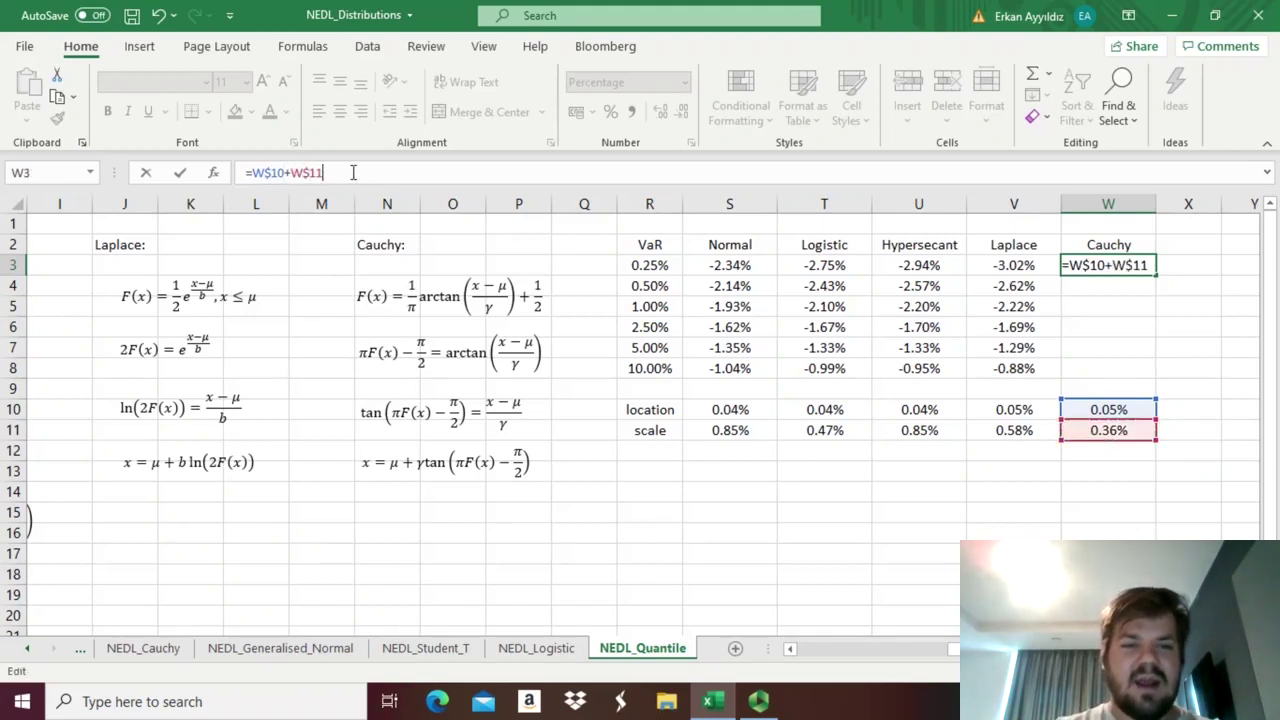
Step: Complete =W$10+W$11*TAN(PI()*R3 - PI()/2) in W3, returning -45.35%
text(*T)
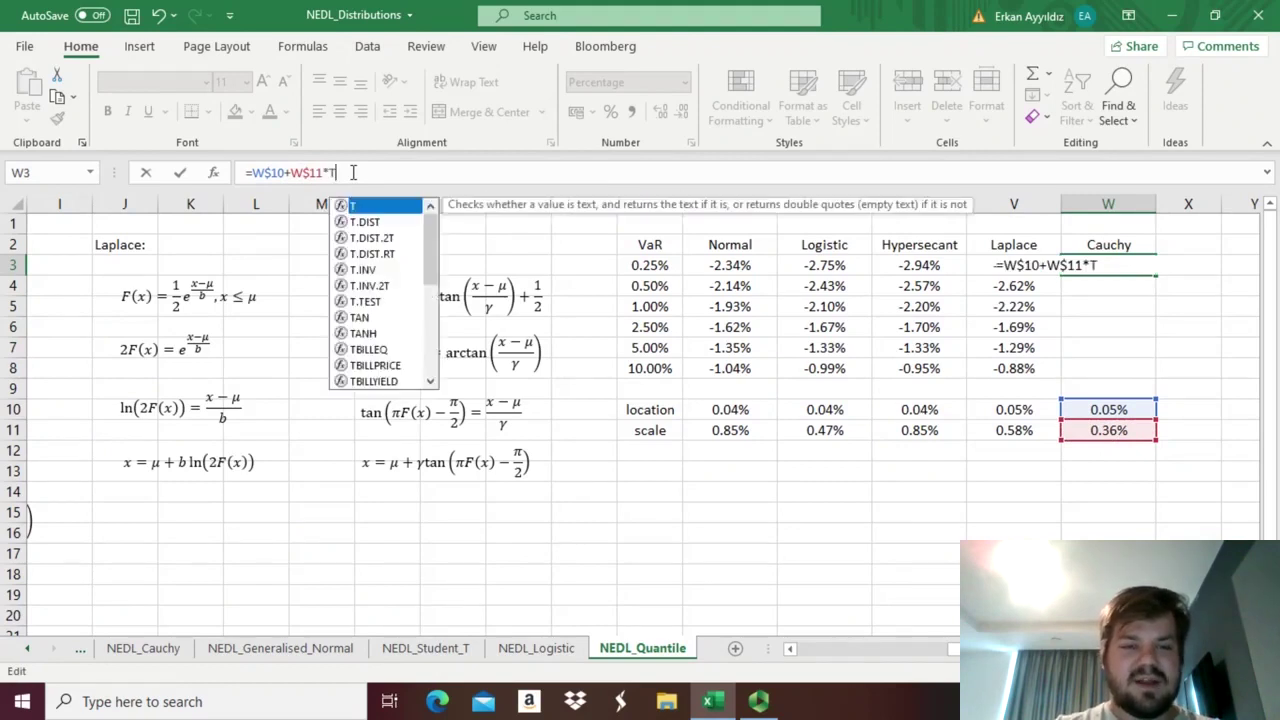
text(AN(PI()*)
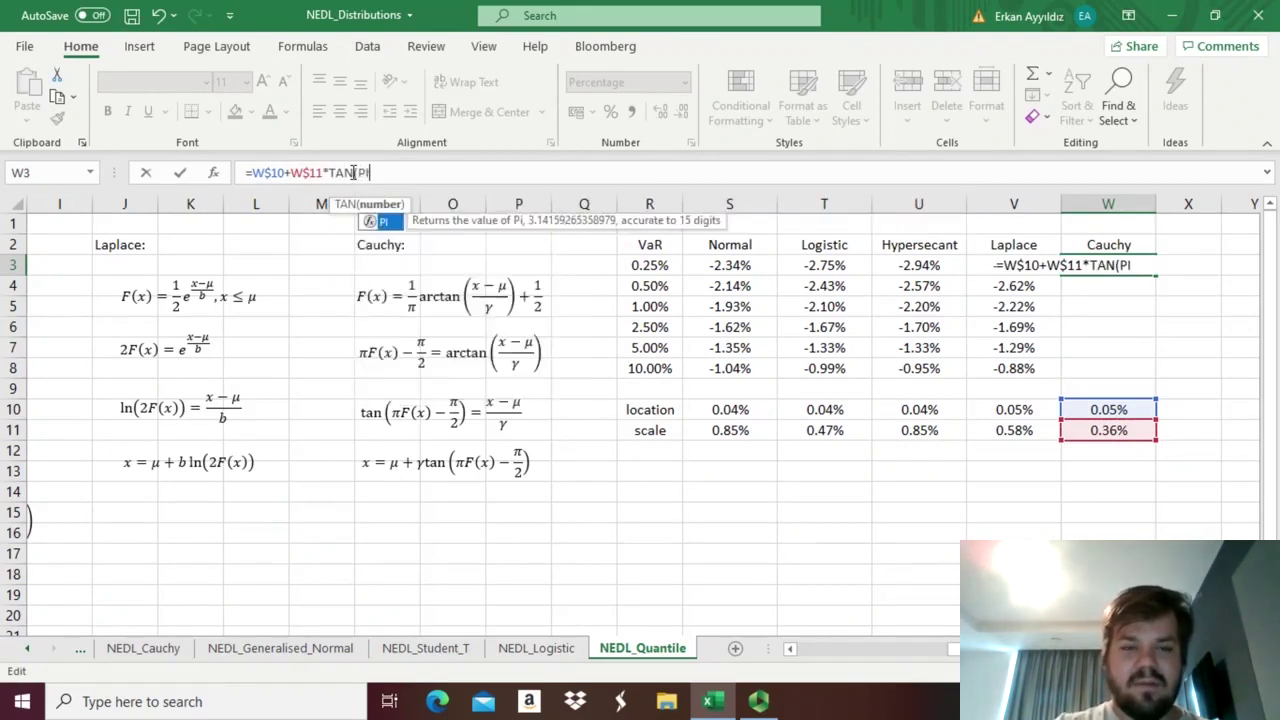
click(650, 265)
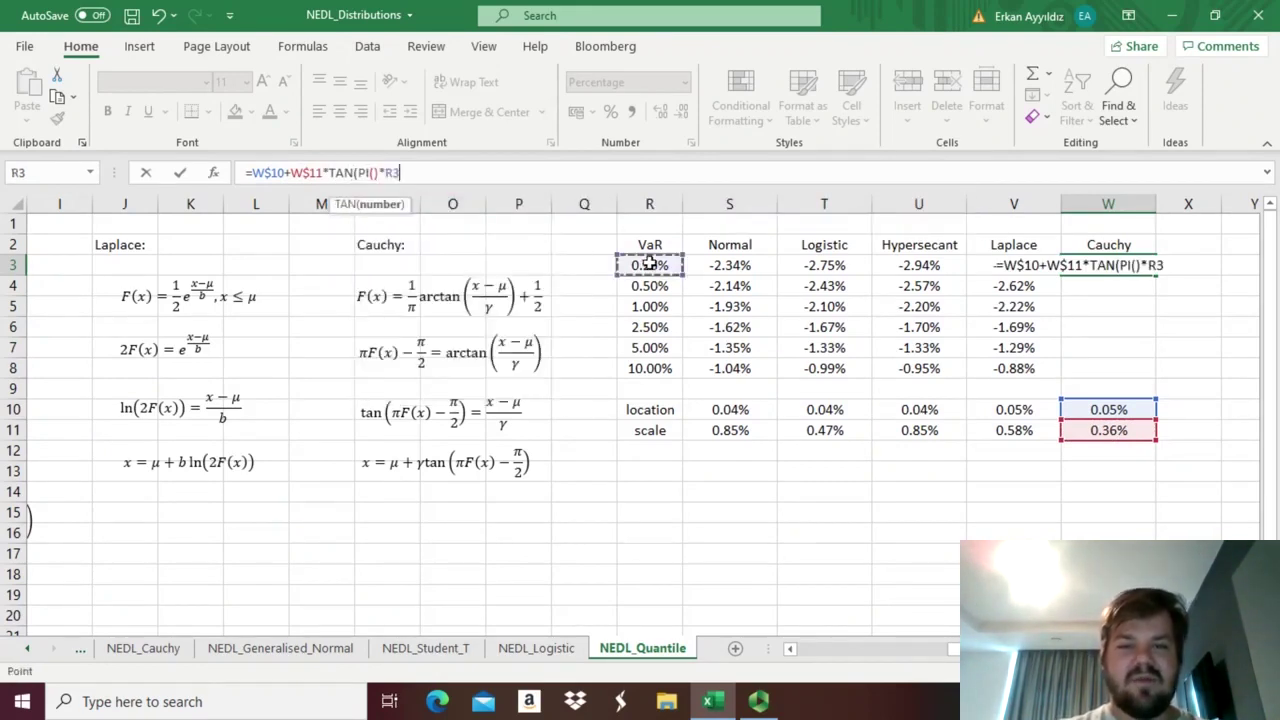
text(- PI()/2)
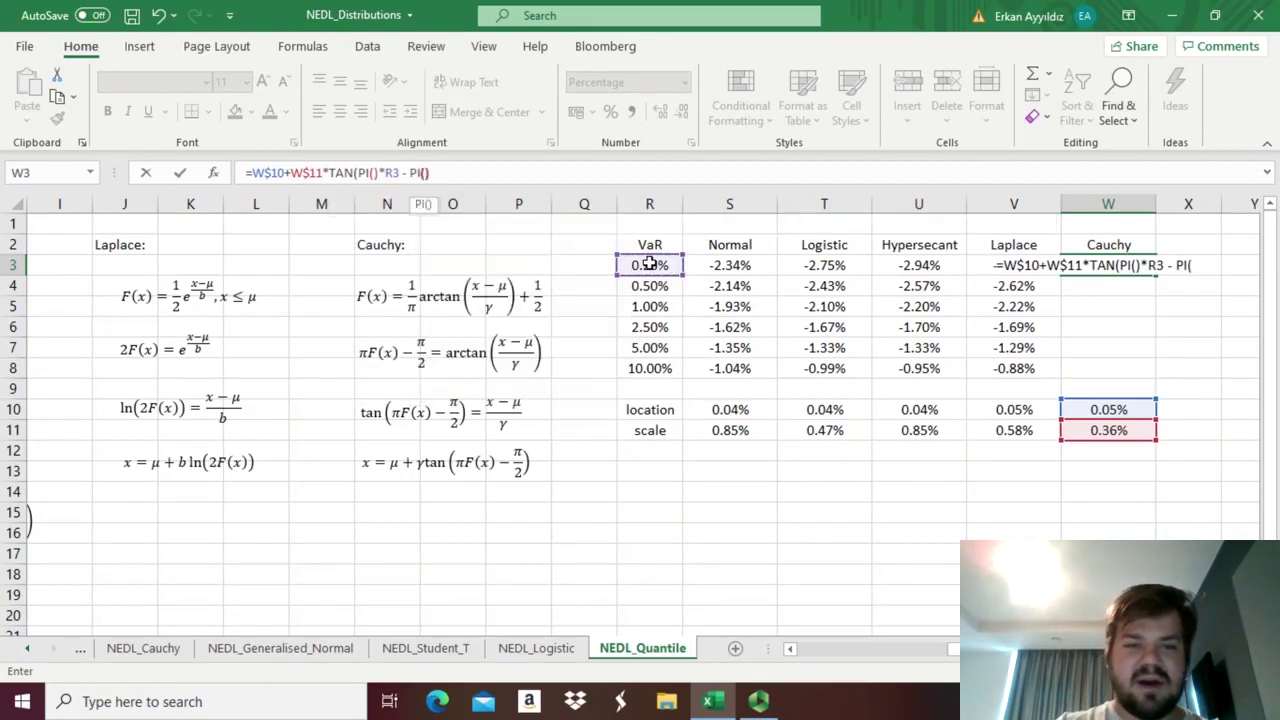
key(Return)
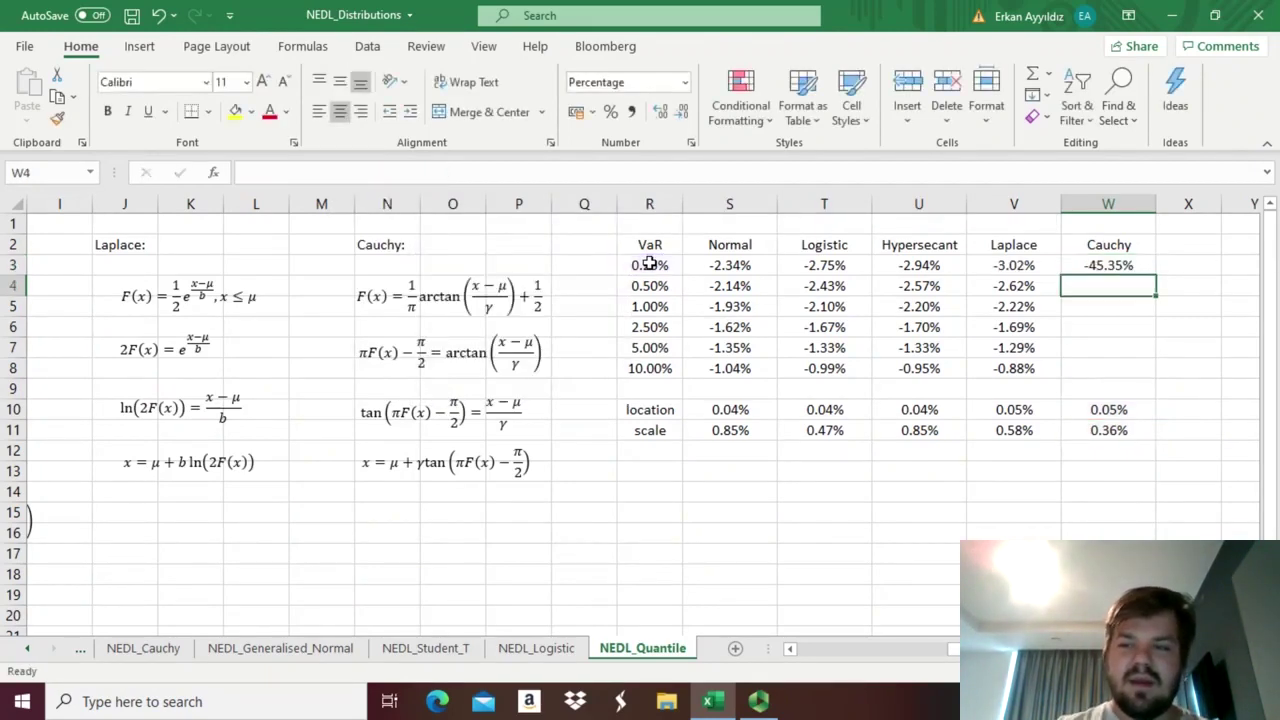
key(Up)
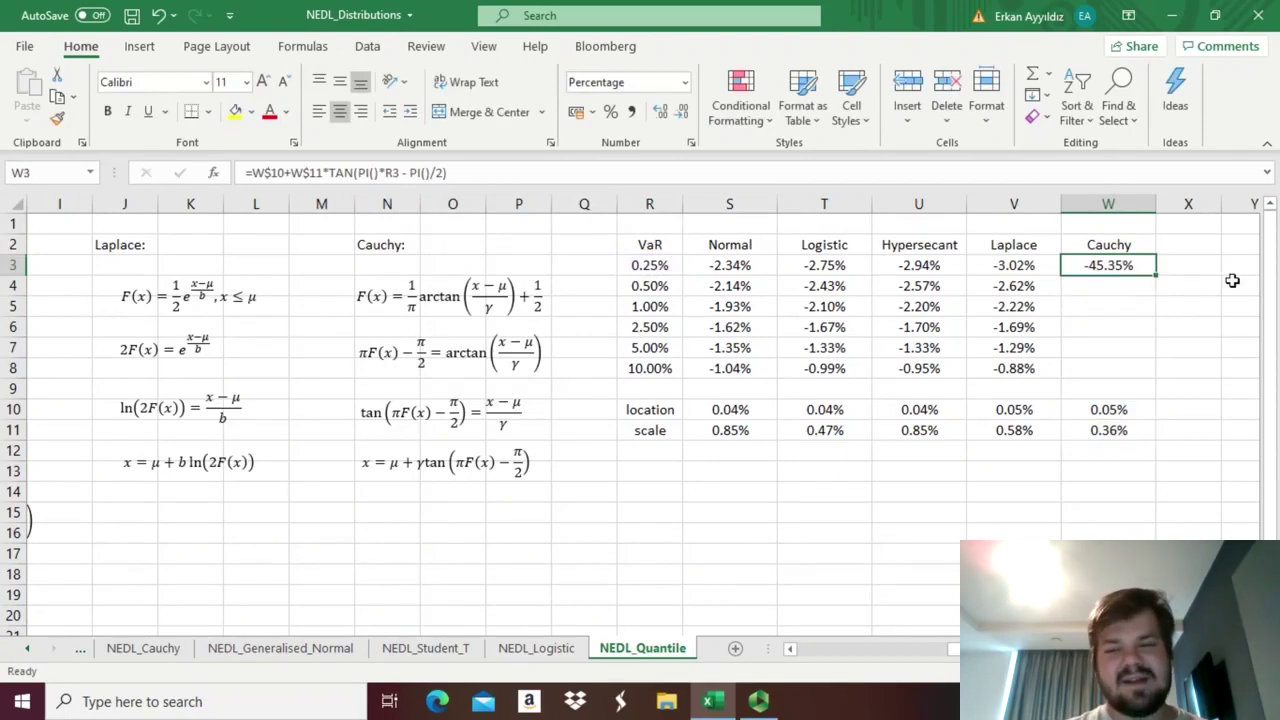
click(636, 268)
click(1116, 306)
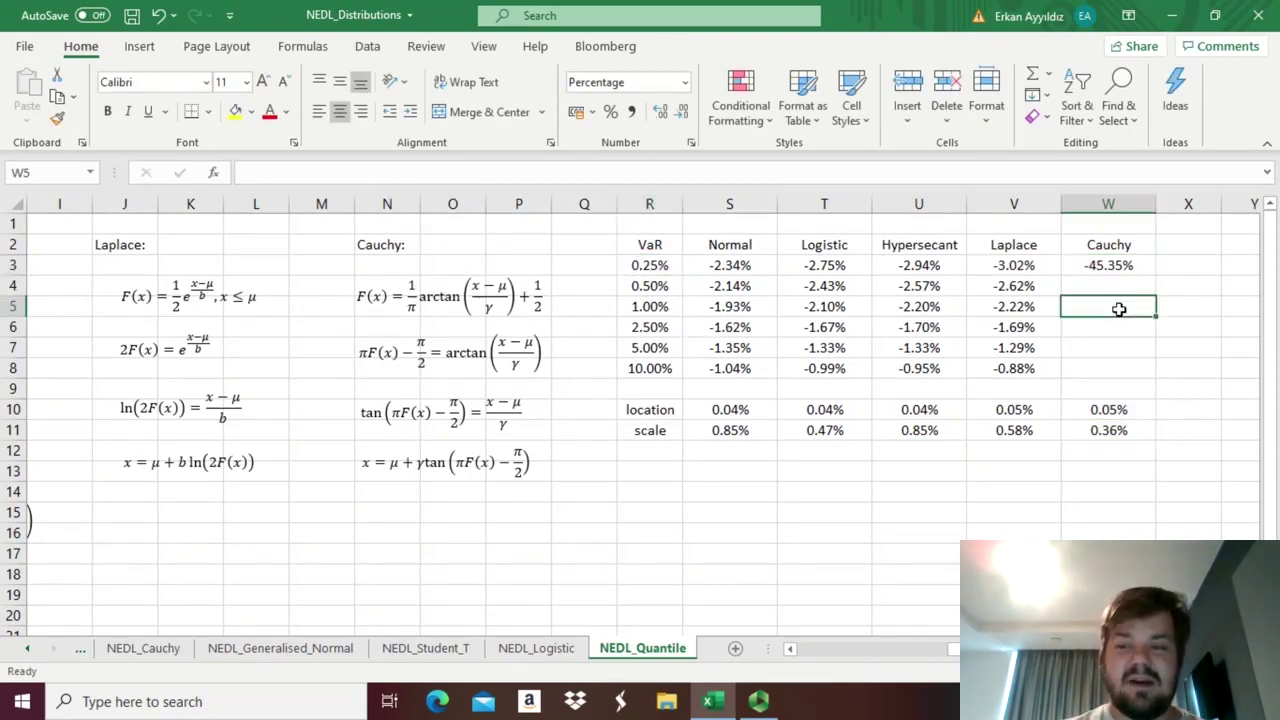
click(1112, 270)
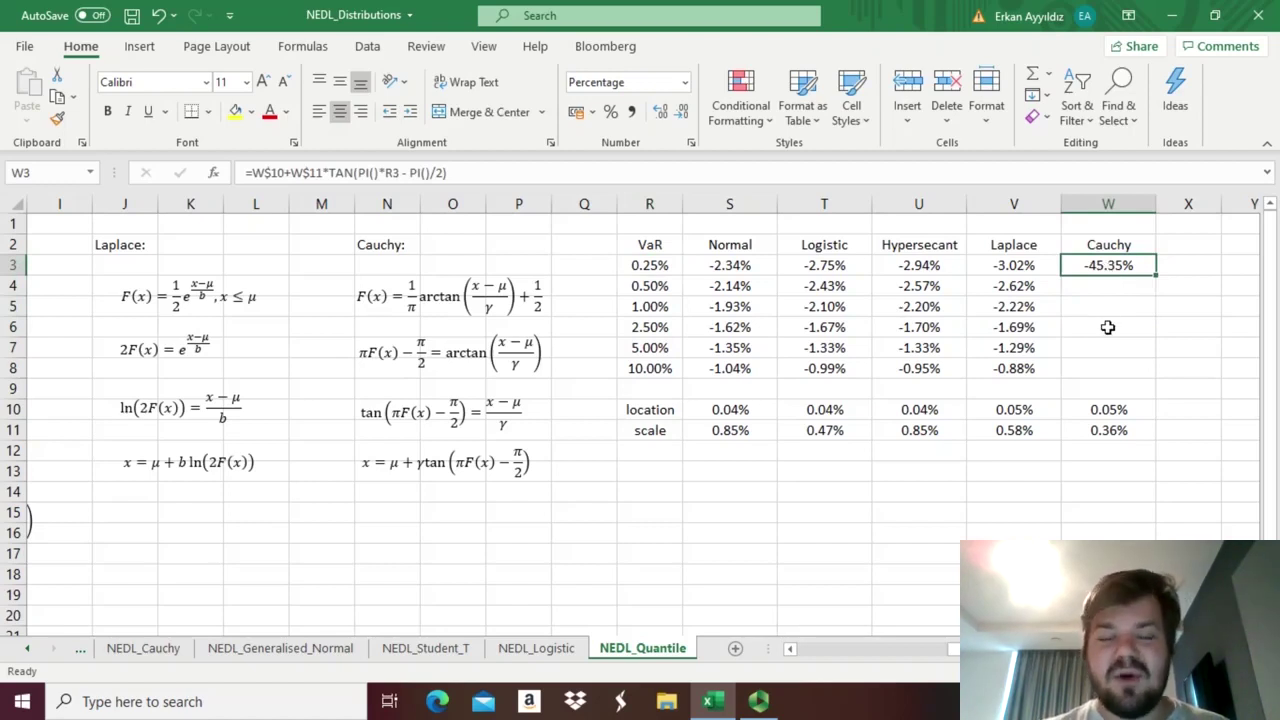
Step: Copy W3's Cauchy formula down to W8 and check the 2.5% result across distributions
double_click(1155, 276)
mouse_move(1105, 300)
mouse_down()
mouse_move(1092, 288)
mouse_move(645, 297)
mouse_move(650, 287)
mouse_move(641, 326)
mouse_move(1057, 220)
mouse_move(1157, 294)
mouse_move(1100, 286)
mouse_up()
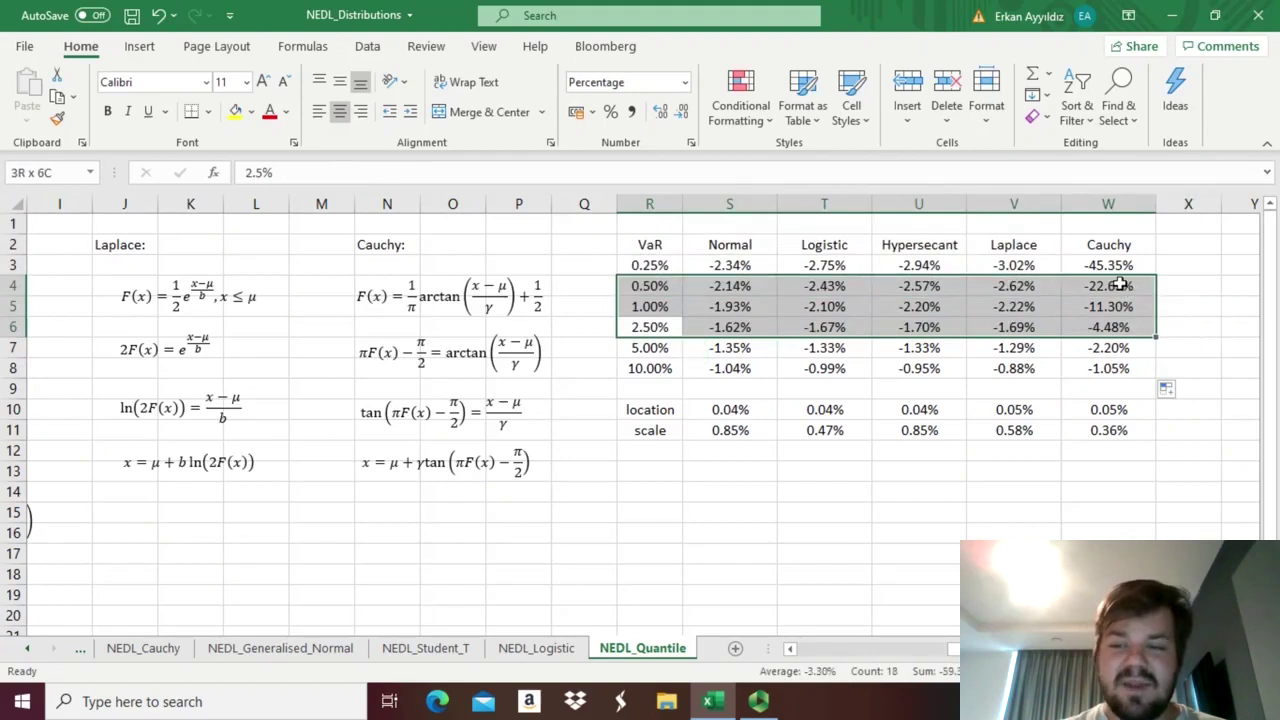
click(650, 345)
click(645, 329)
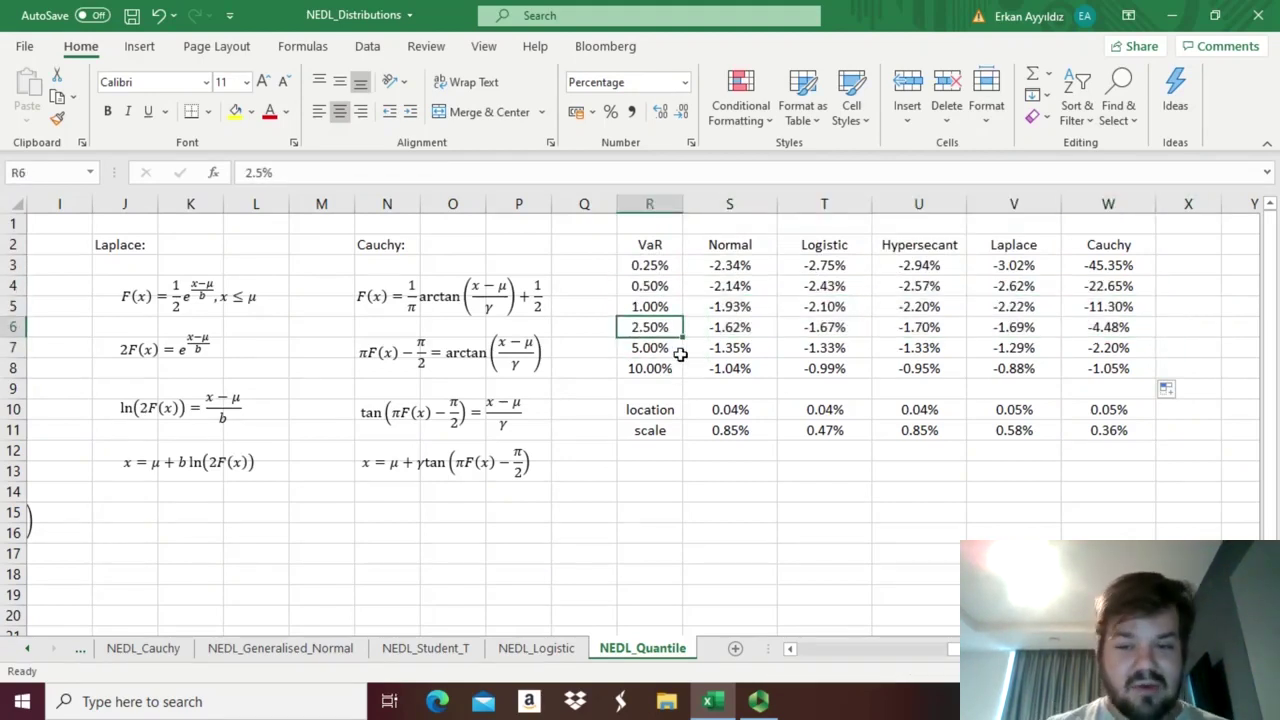
click(1077, 328)
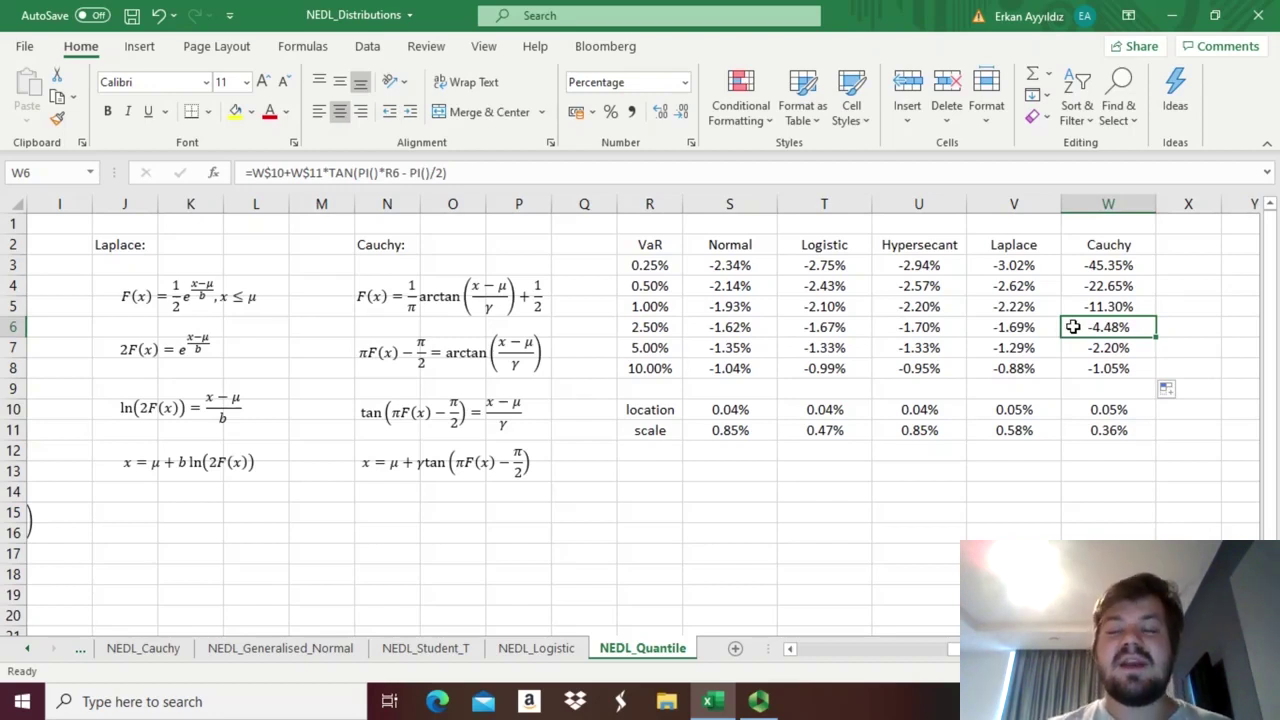
click(660, 326)
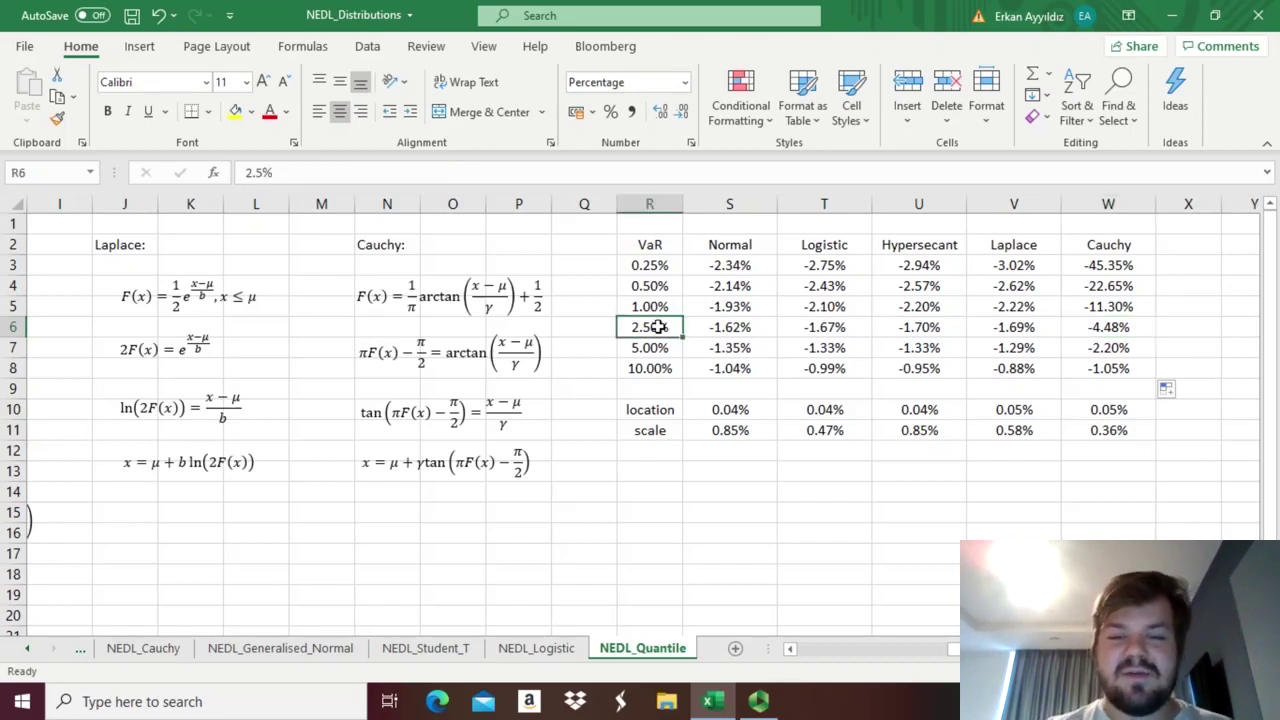
click(1110, 328)
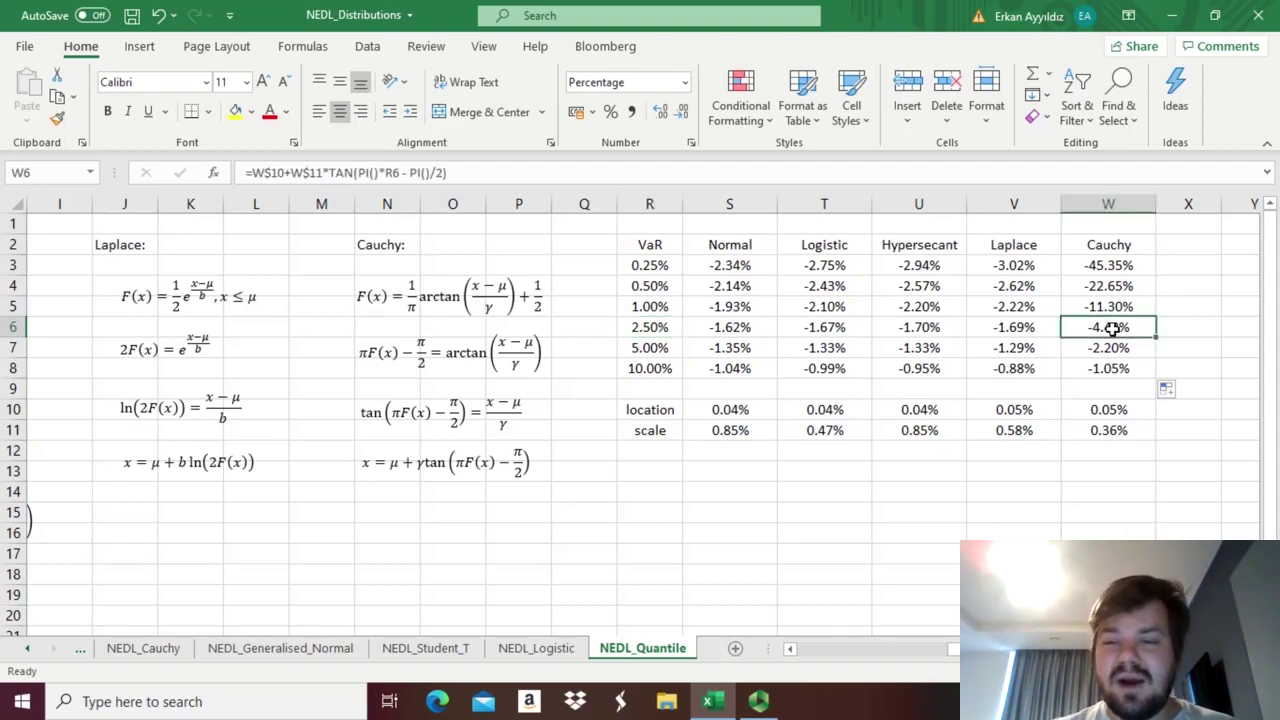
drag(1075, 246, 1074, 362)
drag(730, 240, 1012, 367)
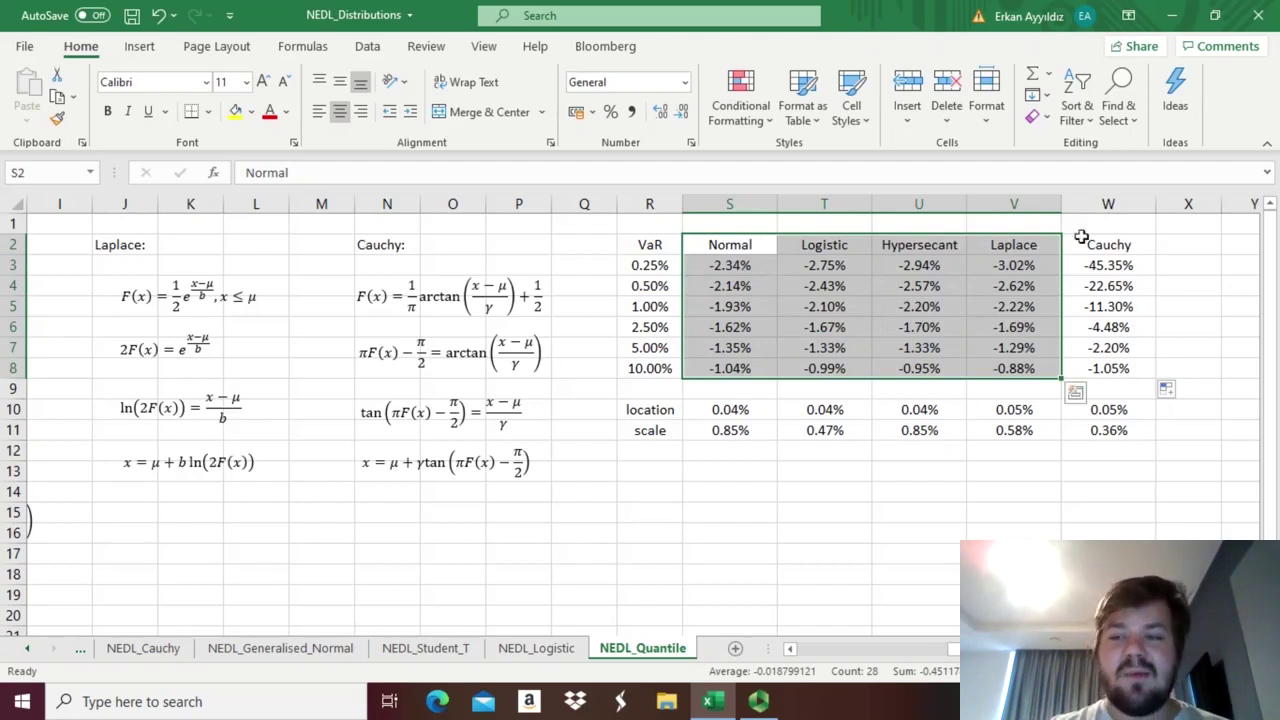
drag(1078, 244, 1083, 364)
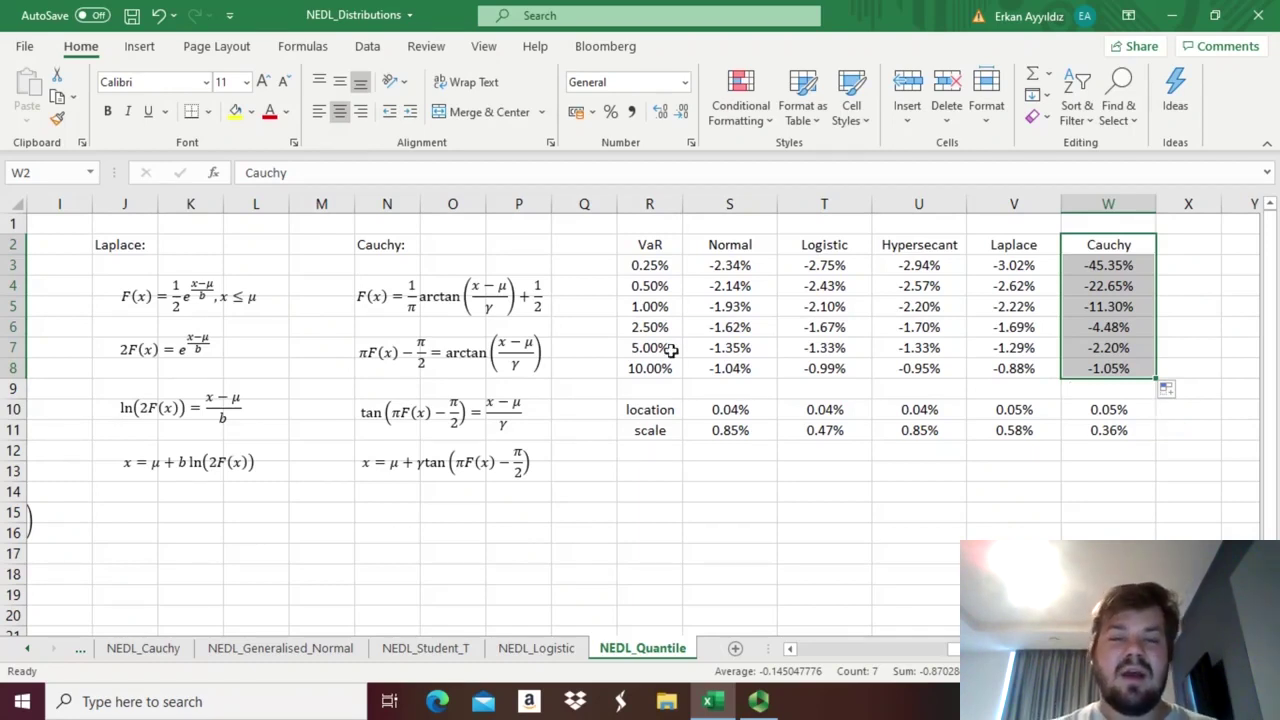
drag(650, 286, 645, 307)
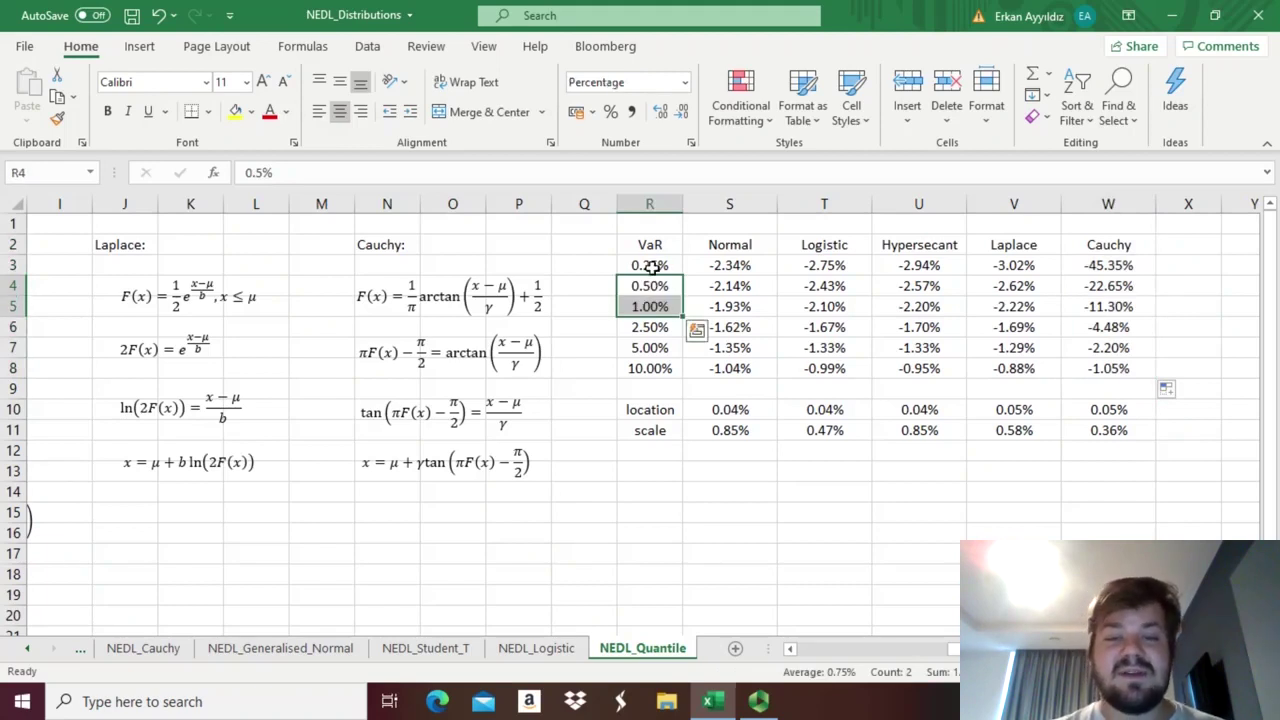
click(652, 266)
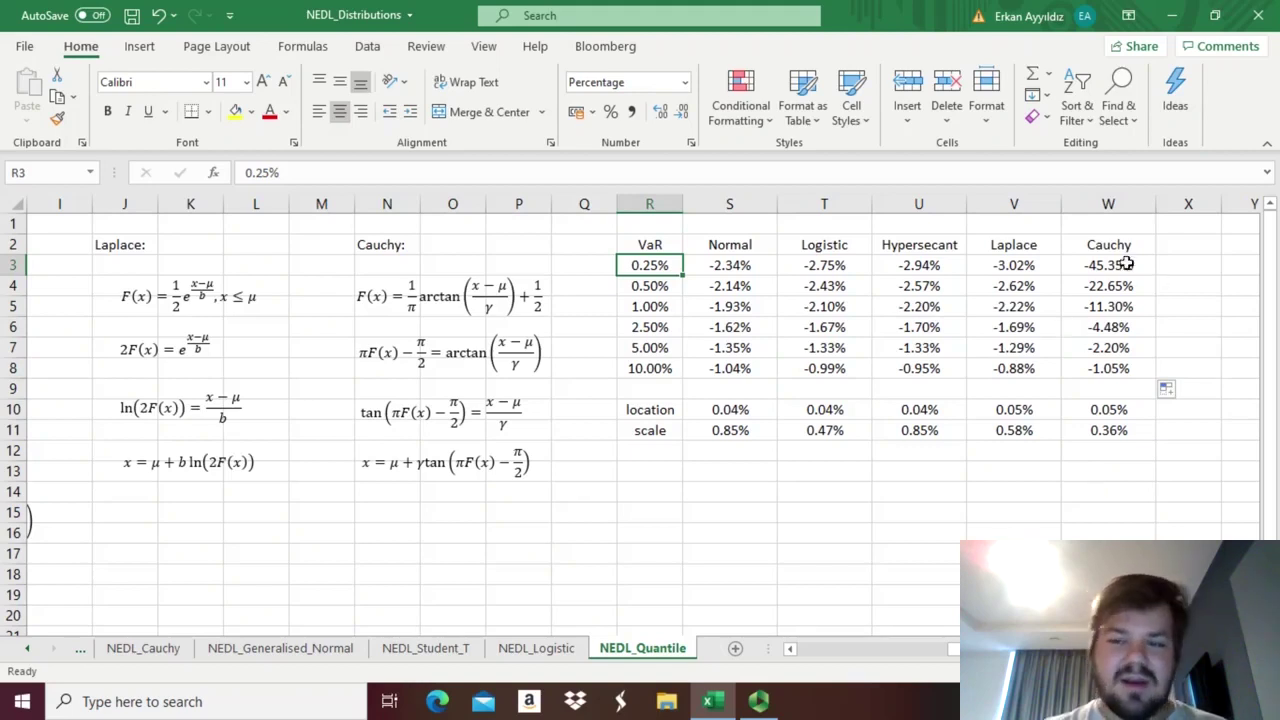
drag(1111, 244, 1100, 425)
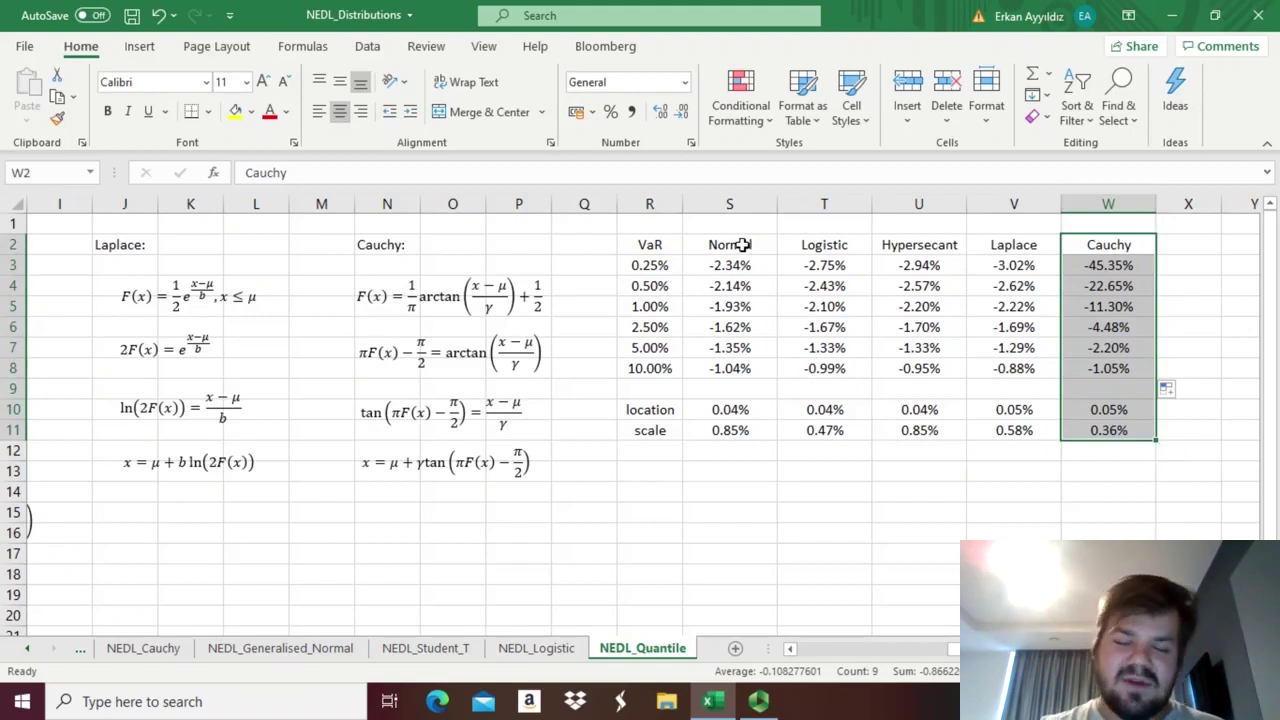
drag(741, 244, 1013, 368)
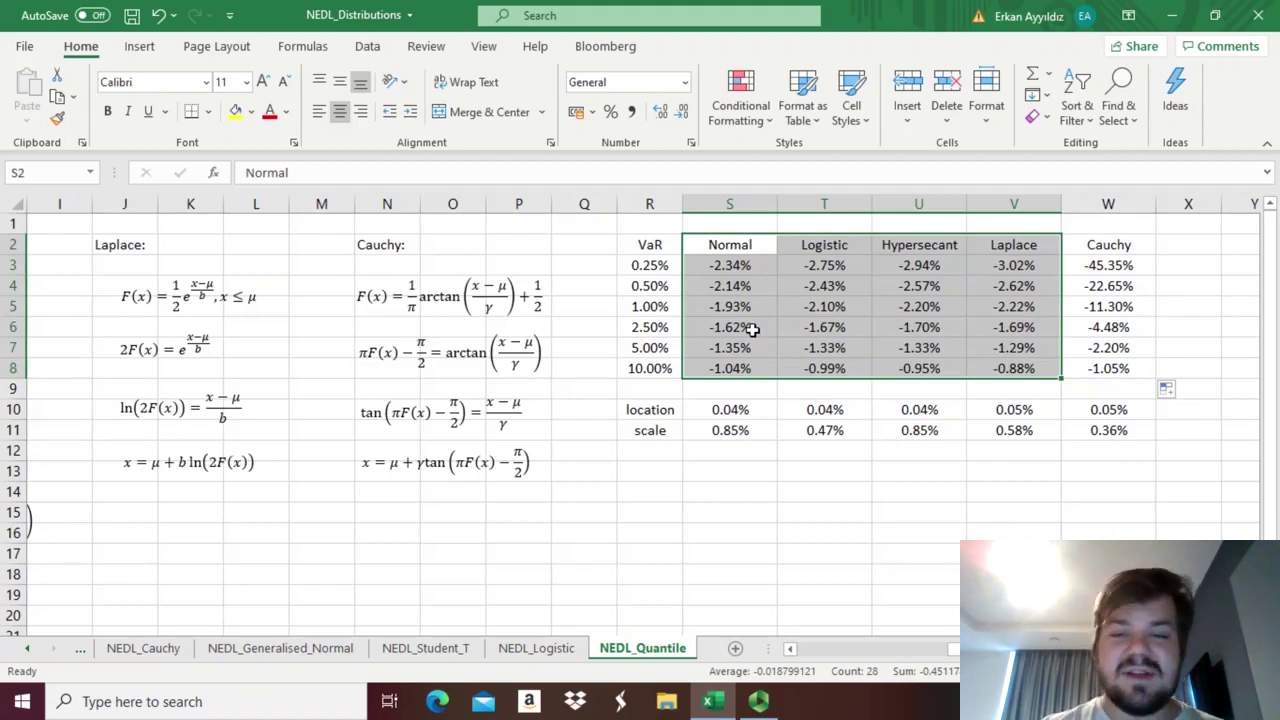
drag(760, 266, 1014, 306)
click(1014, 306)
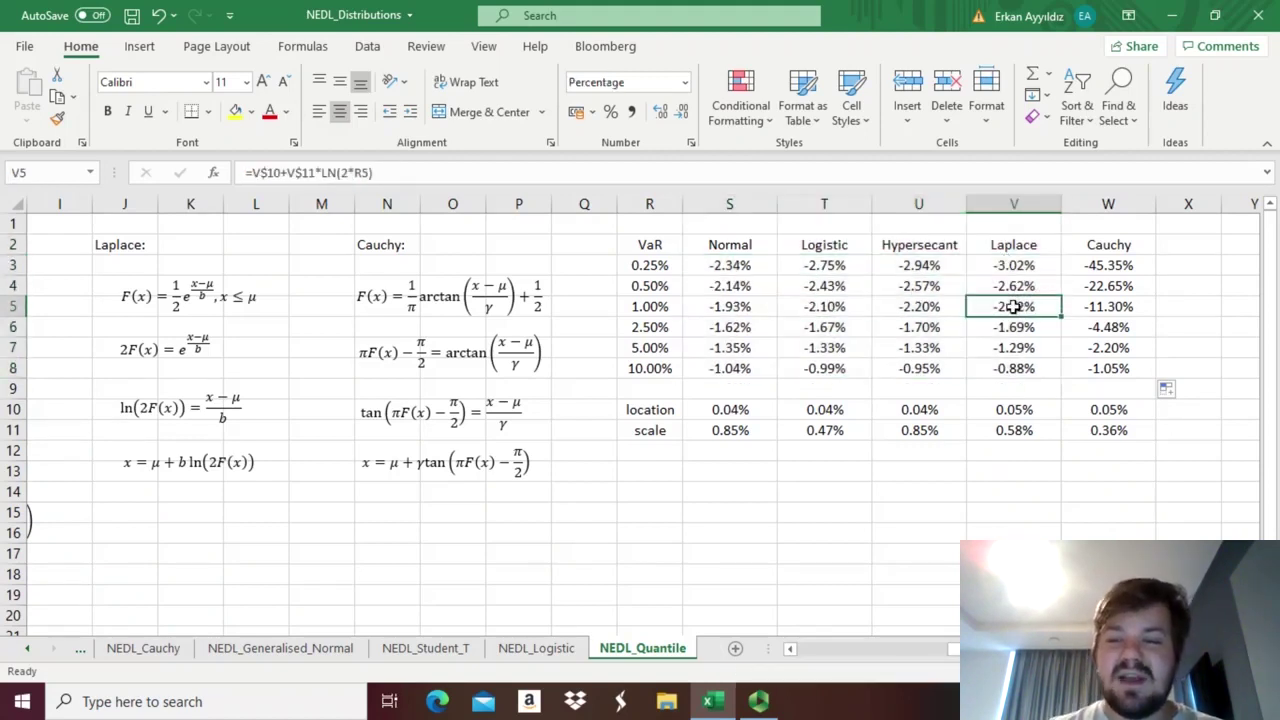